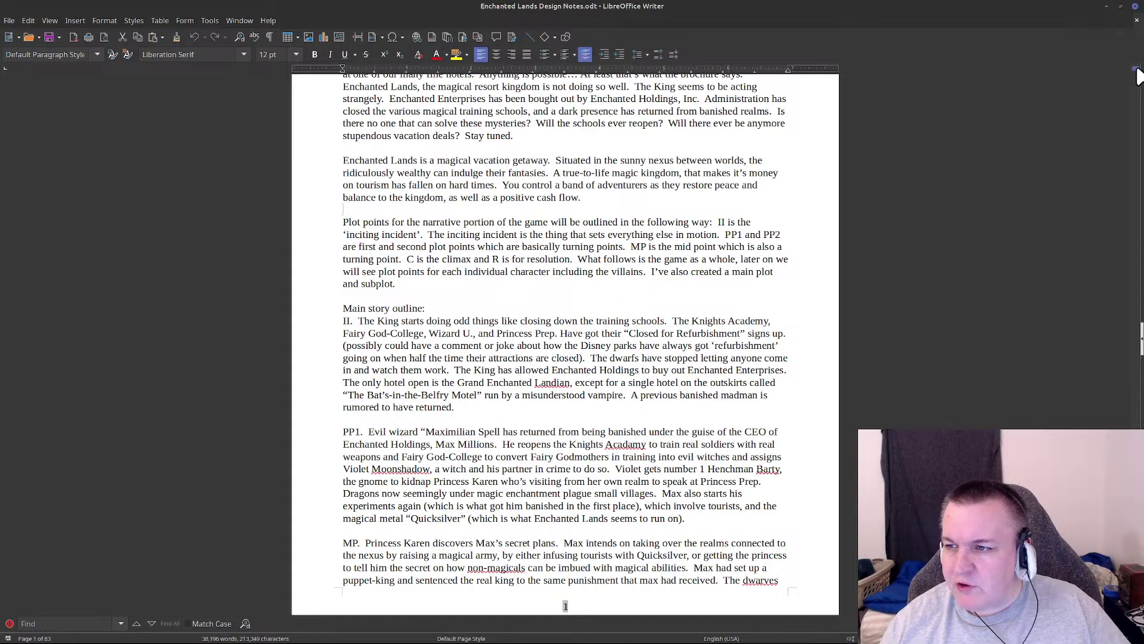
Step: Go to the end of the Enchanted Lands design notes document to view its closing notes
key("ctrl+End")
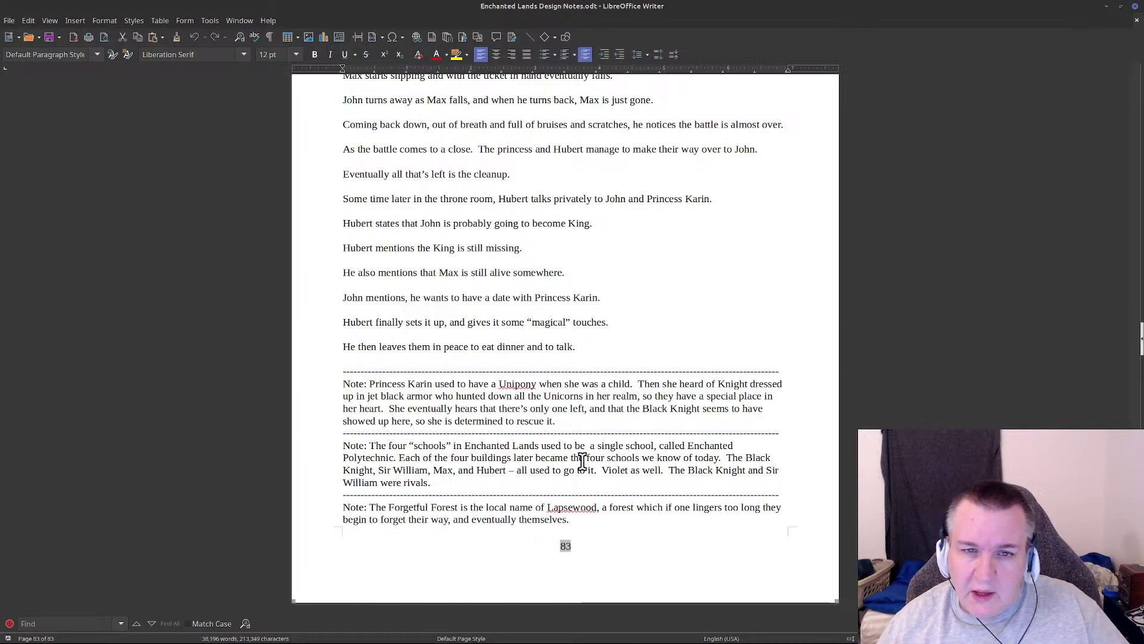
Step: Switch to the Brave browser and open github.com in a new tab
mouse_move(206, 630)
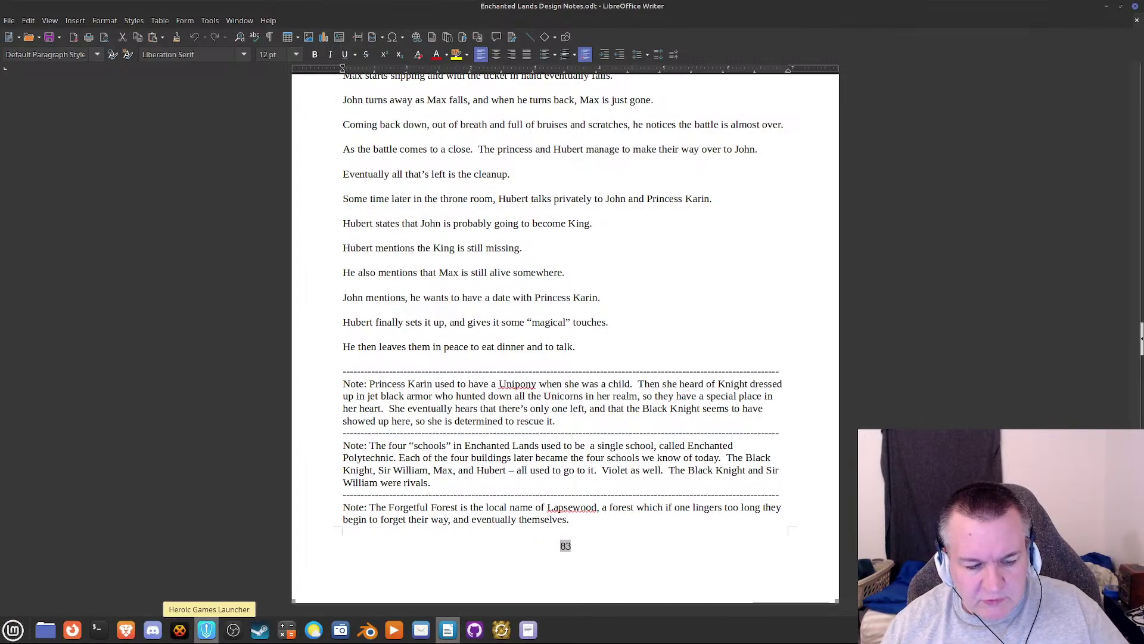
left_click(128, 631)
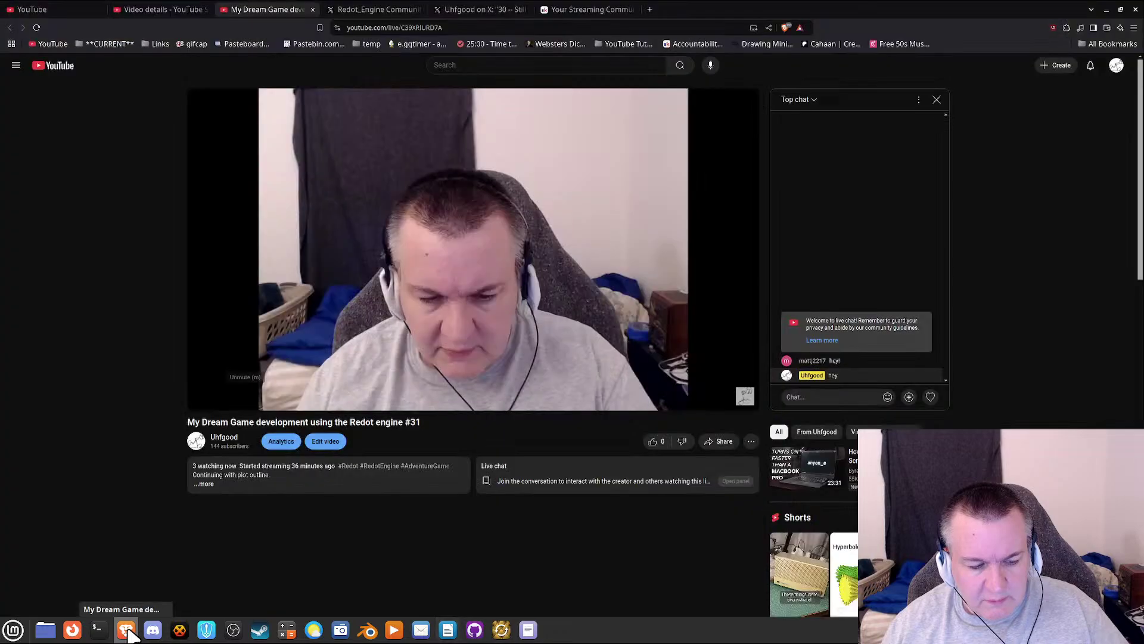
left_click(649, 9)
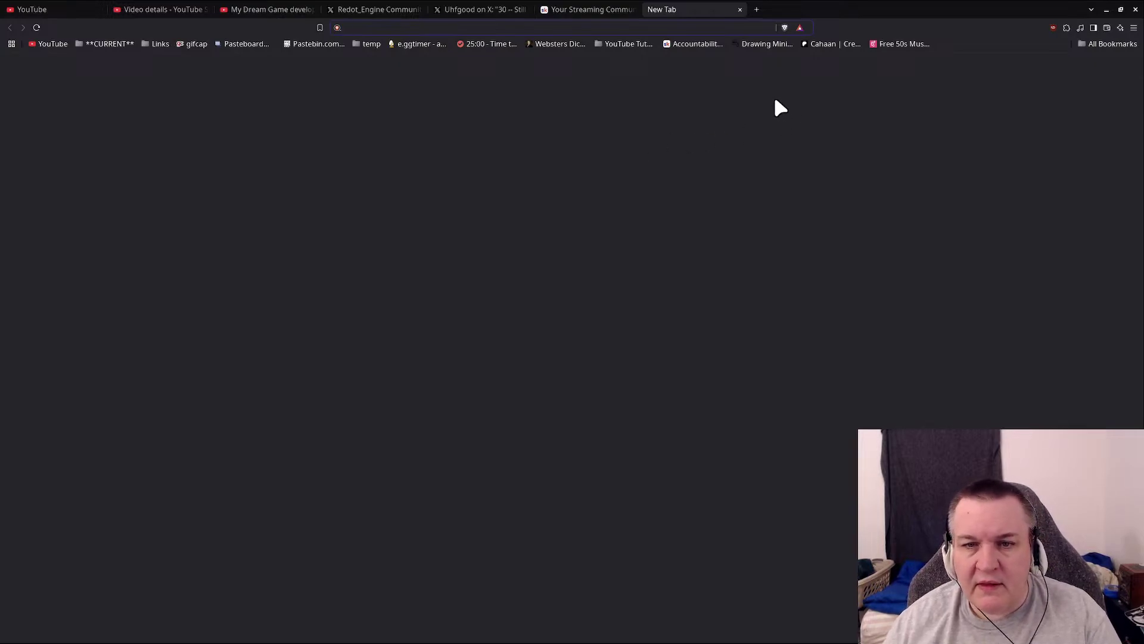
type("git")
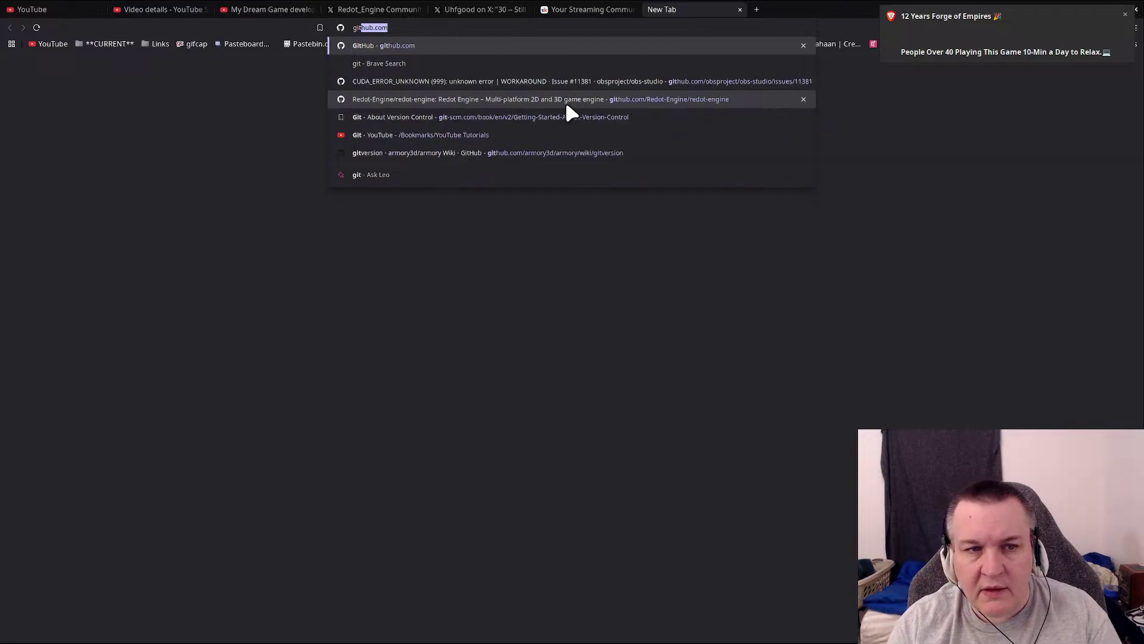
type("hub.com")
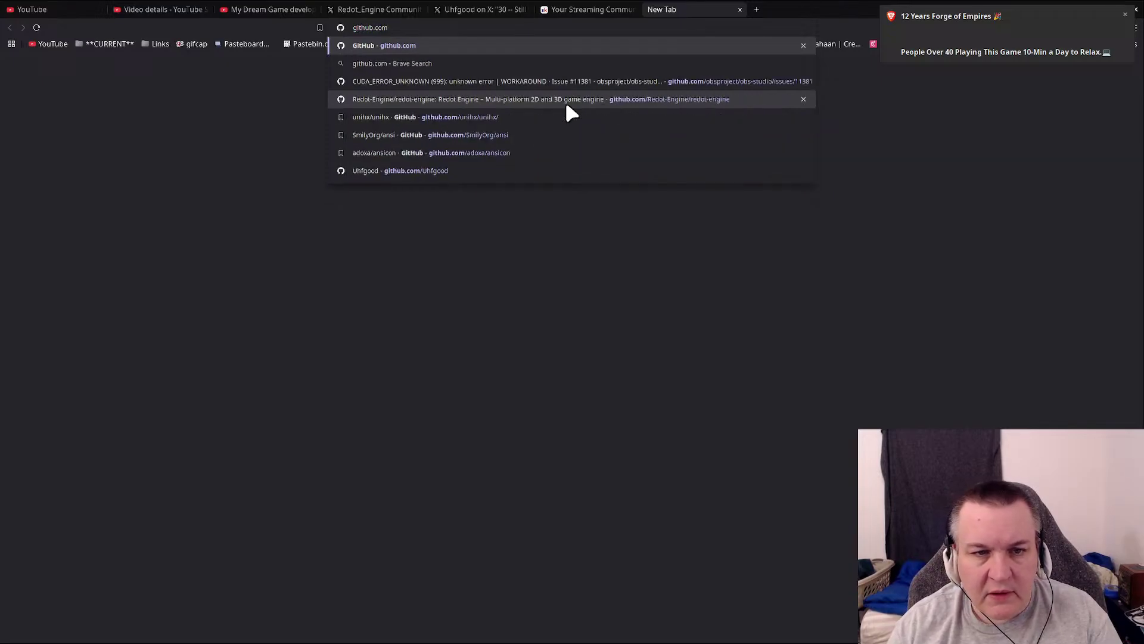
key("Up")
key("Down")
key("Return")
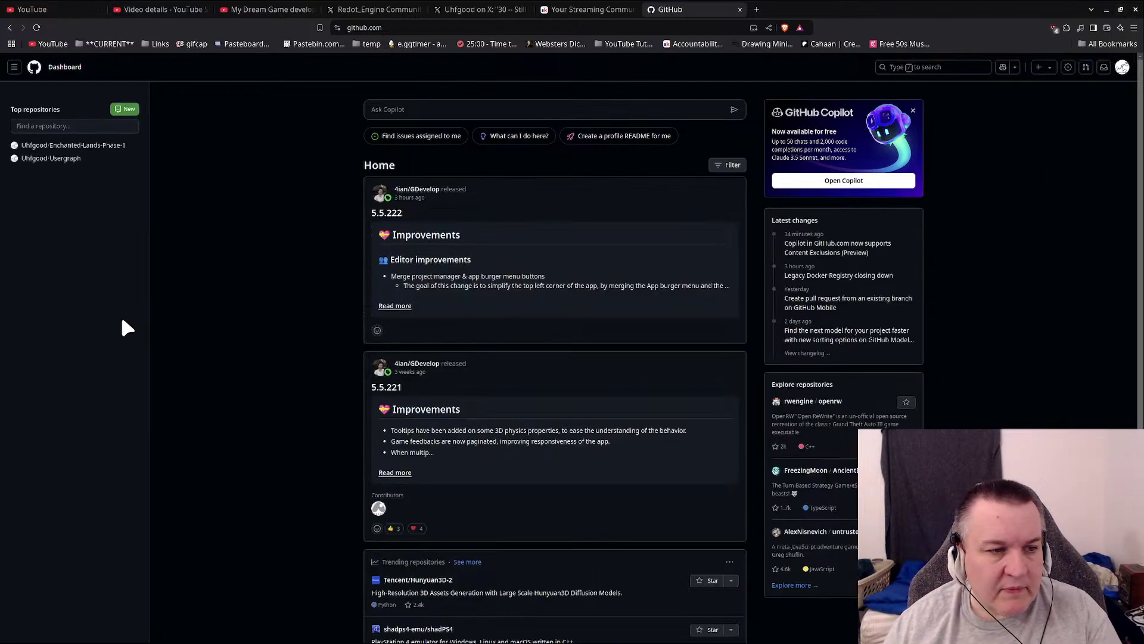
Step: Open the gist containing the "Enchanted Lands" plot outline from the account's gists and skim through its text
left_click(1122, 67)
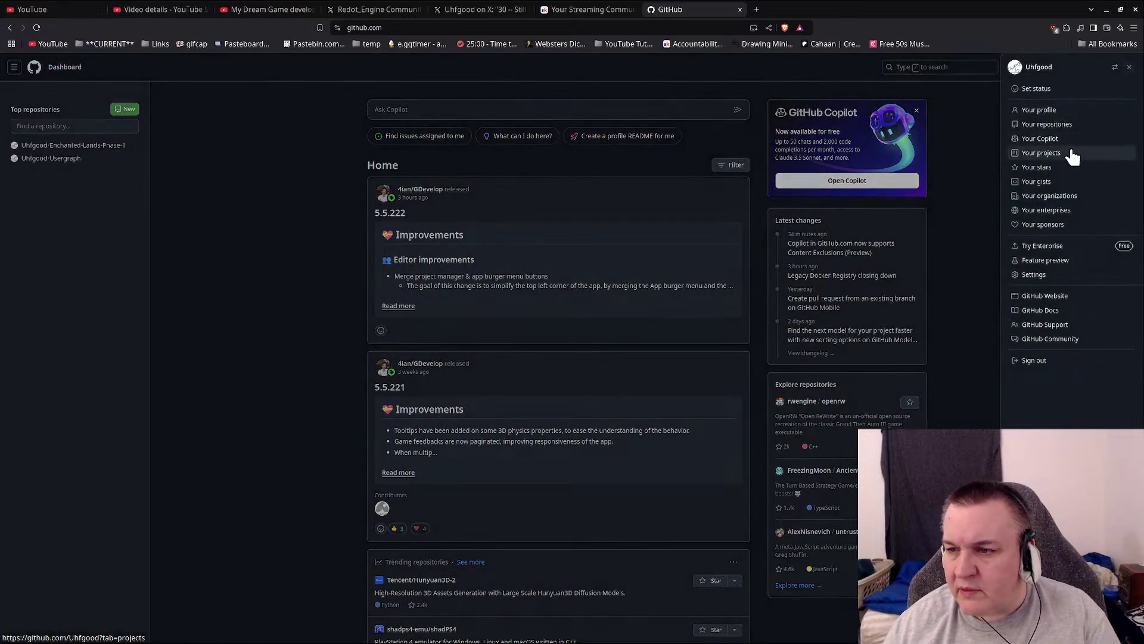
left_click(1065, 187)
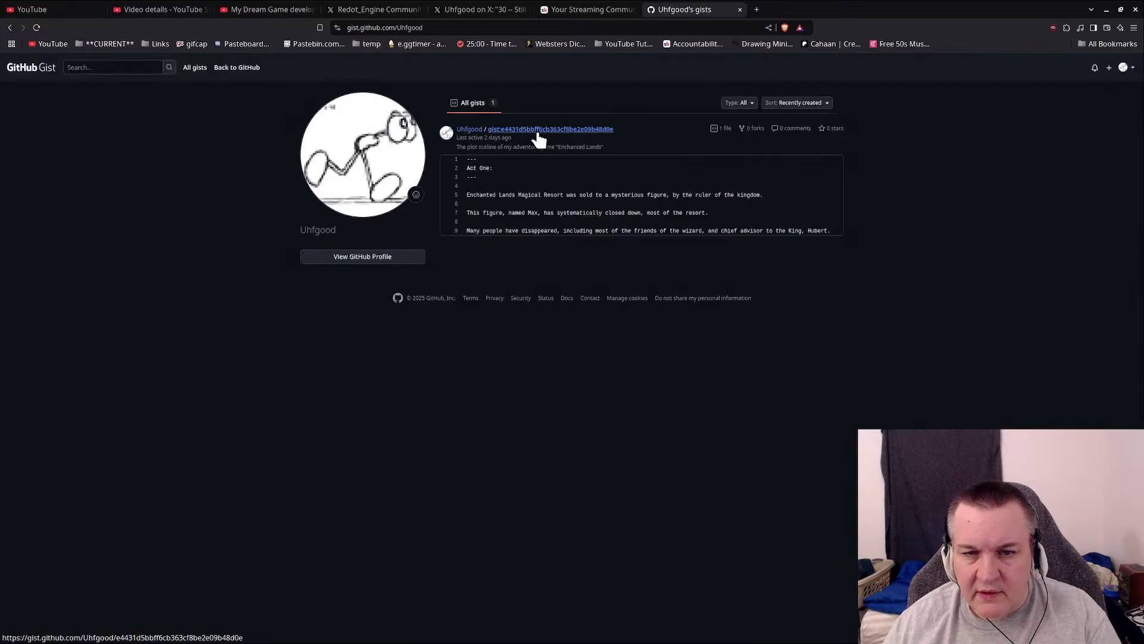
left_click(539, 130)
scroll(718, 361, "down", 12)
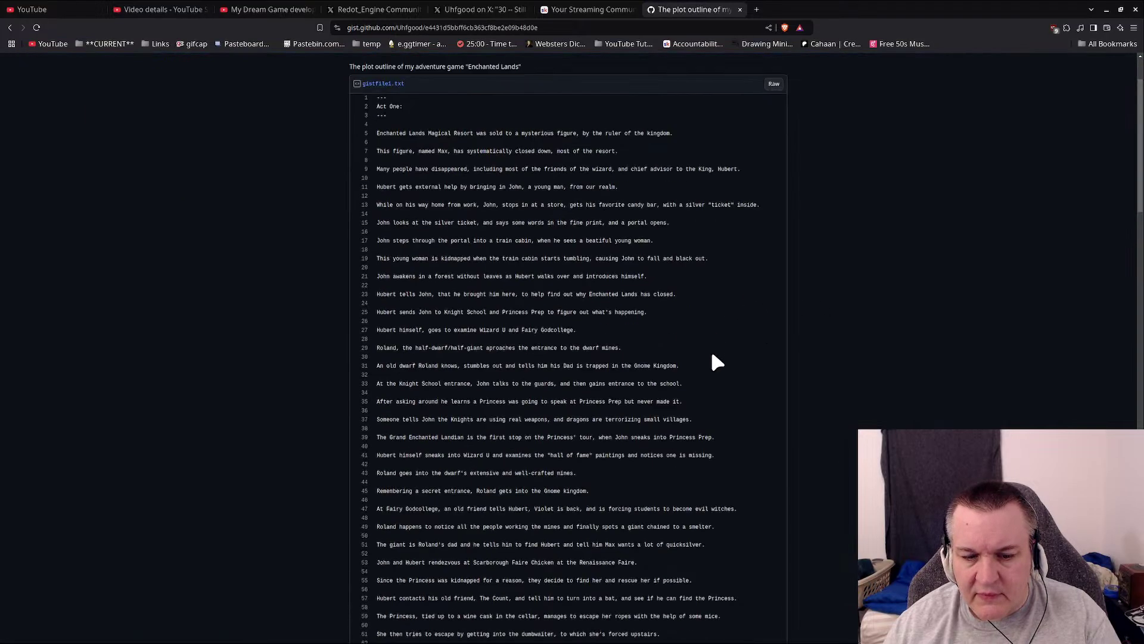
scroll(711, 364, "down", 2)
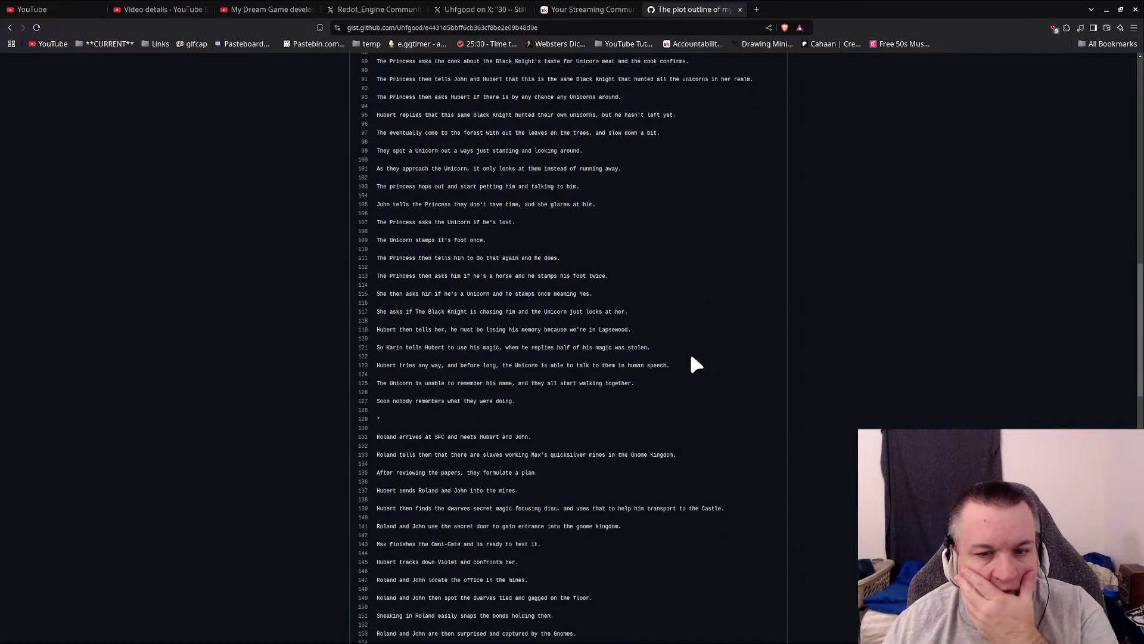
scroll(696, 358, "up", 13)
scroll(696, 363, "up", 6)
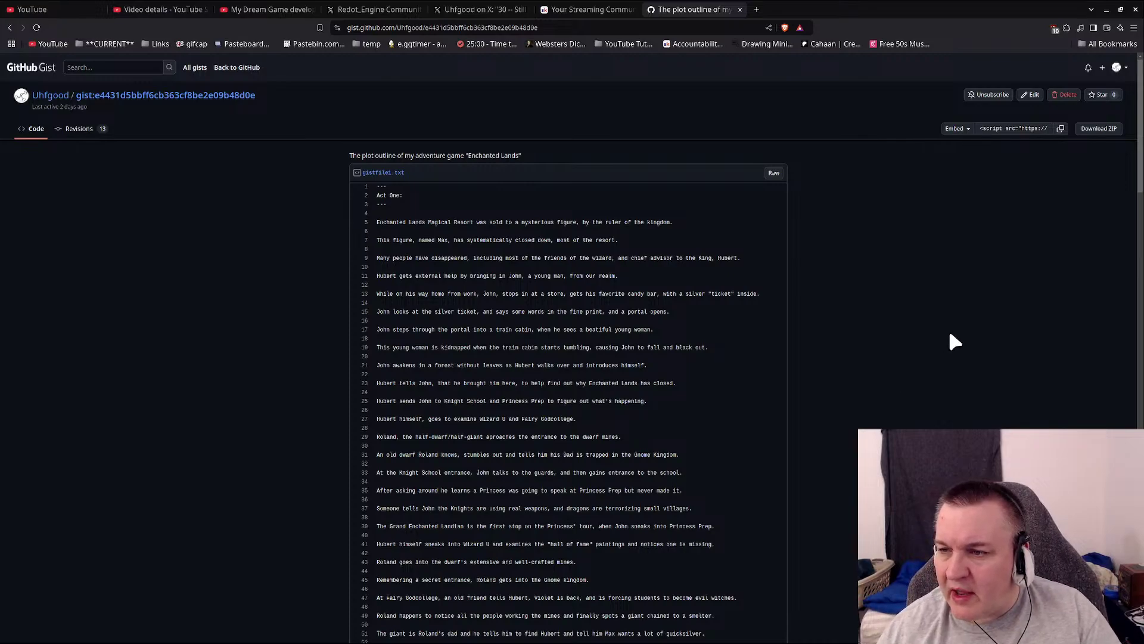
Step: Start editing the gist and delete "Rescue the Princess at" from the first sentence of Act Two
left_click(1031, 95)
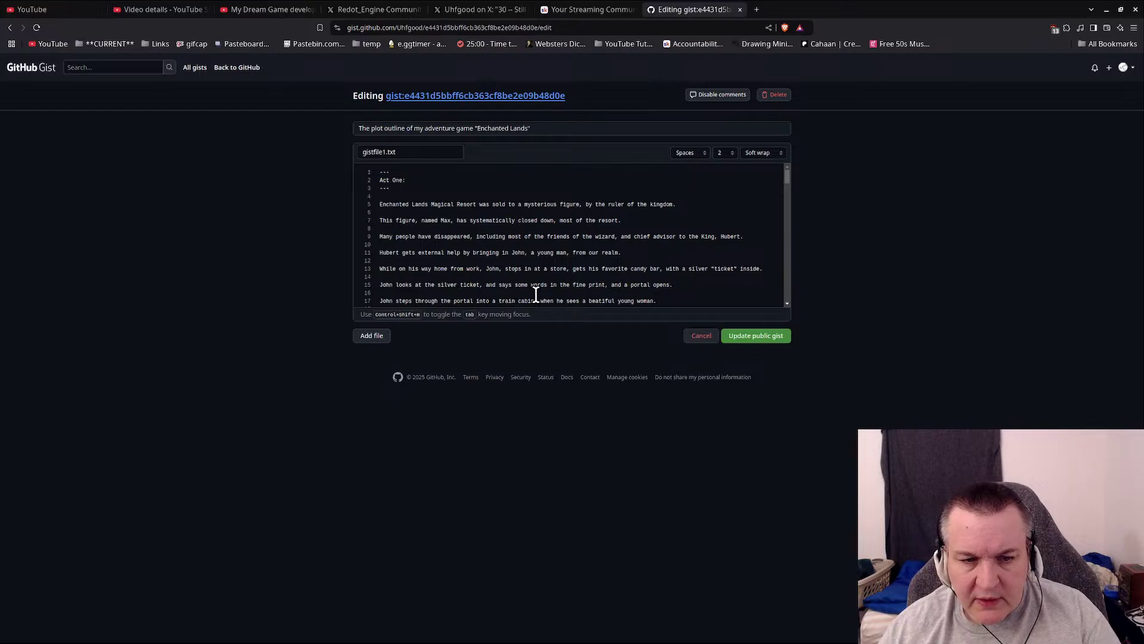
scroll(535, 289, "down", 5)
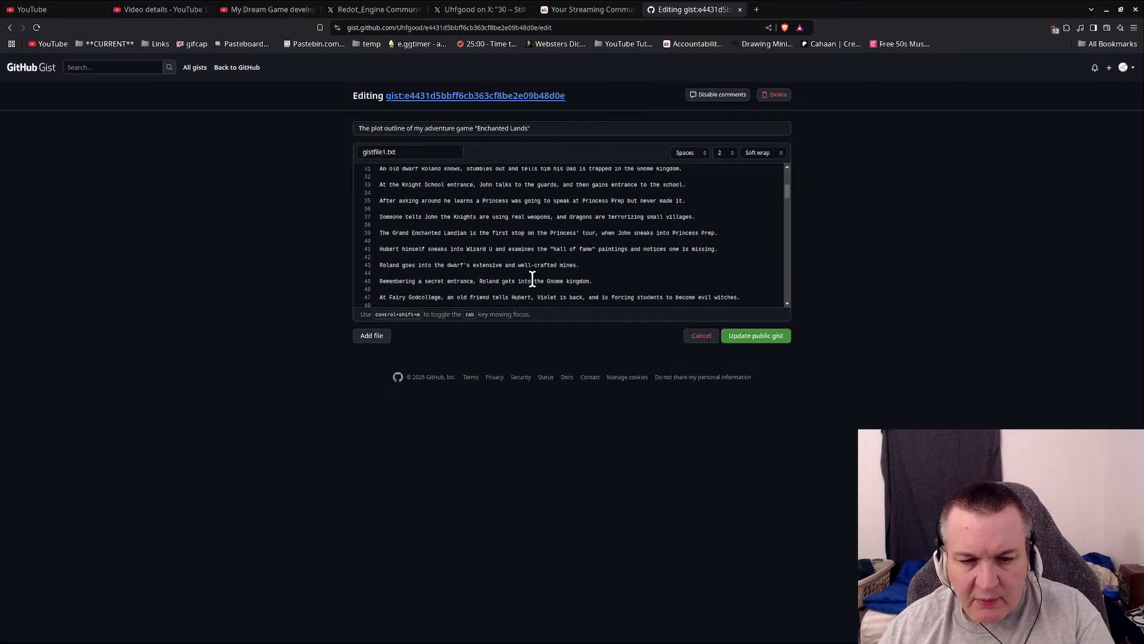
scroll(532, 280, "down", 4)
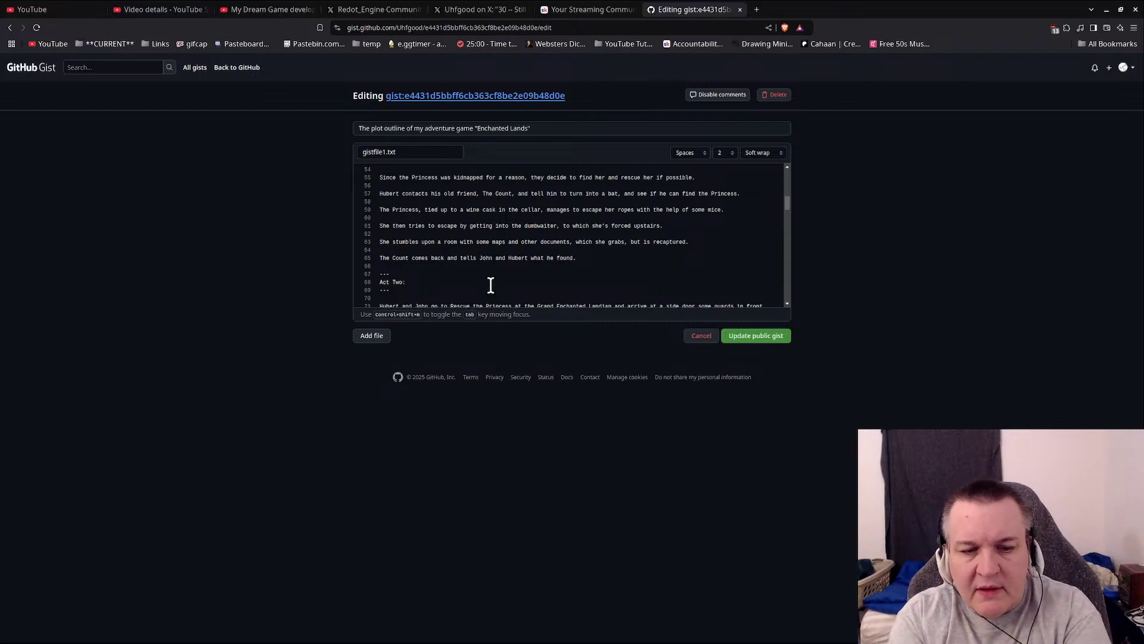
scroll(491, 284, "down", 2)
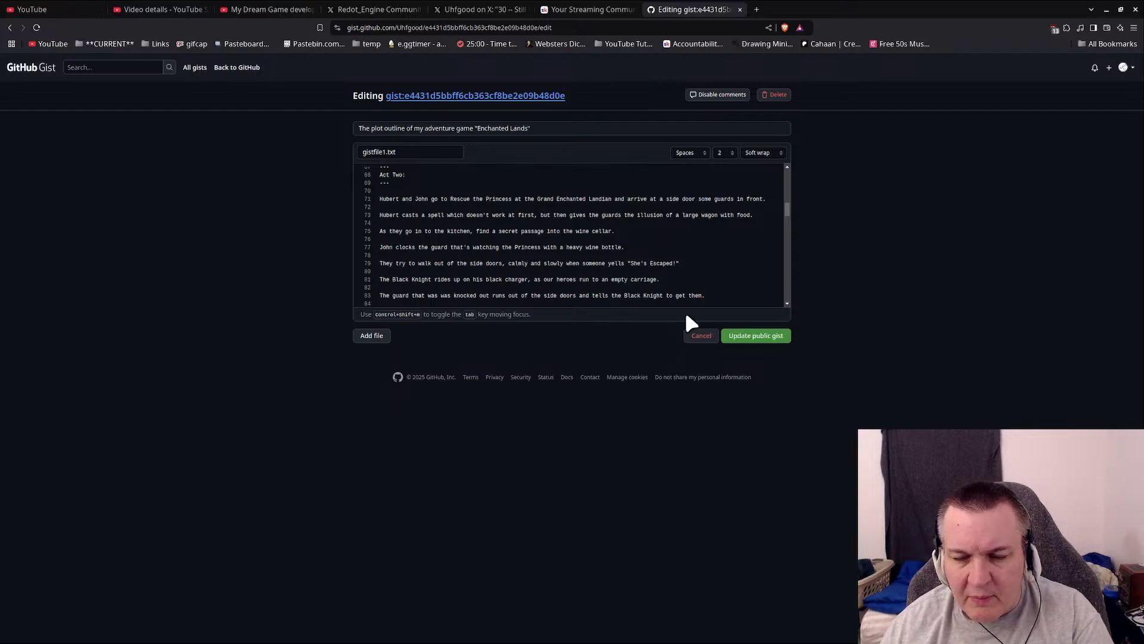
left_click(698, 199)
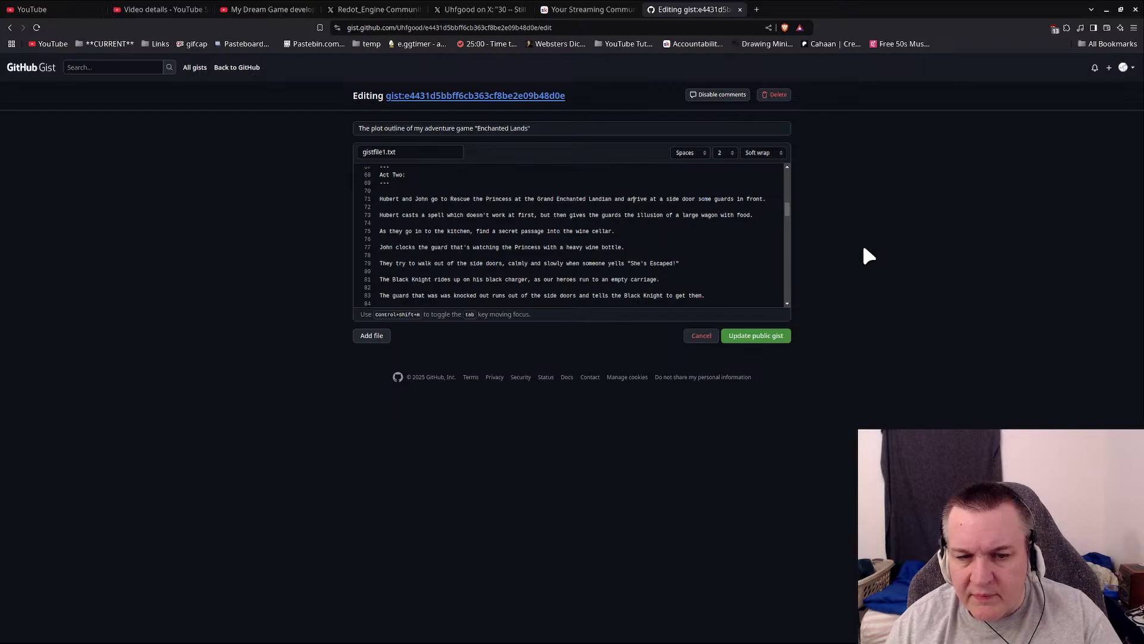
key("Left")
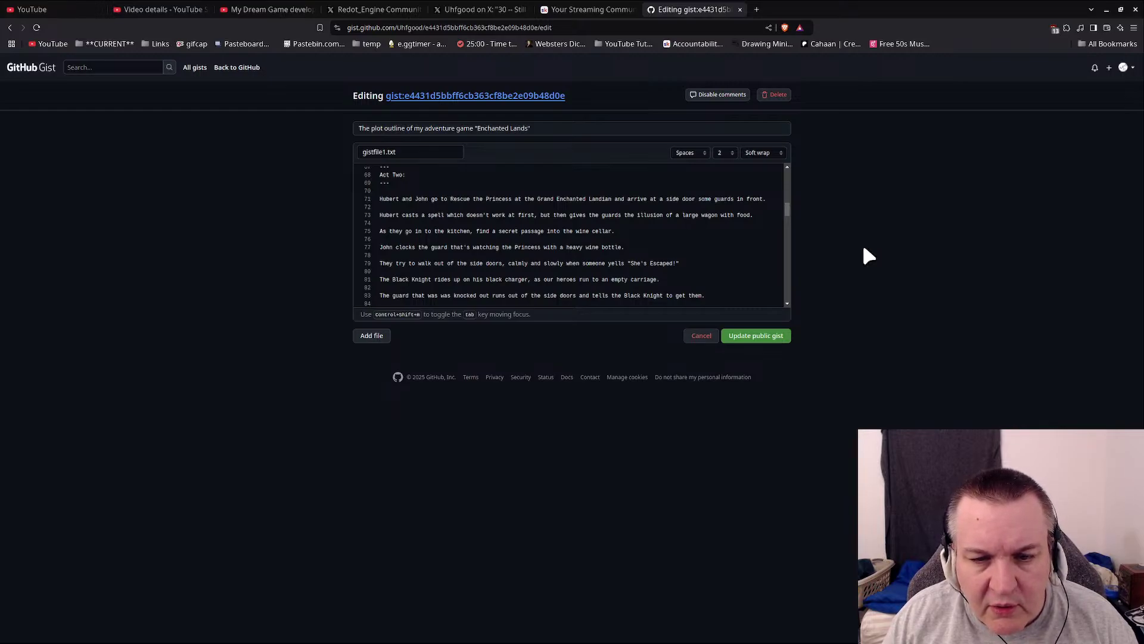
key("shift+Right")
key("shift+Right")
key("shift+Right")
key("shift+Right")
key("shift+Right")
key("shift+Right")
key("shift+Right")
key("shift+Right")
key("shift+Right")
key("shift+Right")
key("shift+Right")
key("shift+Right")
key("shift+Right")
key("shift+Right")
key("shift+Right")
key("shift+Right")
key("shift+Right")
key("shift+Right")
key("shift+Right")
key("shift+Right")
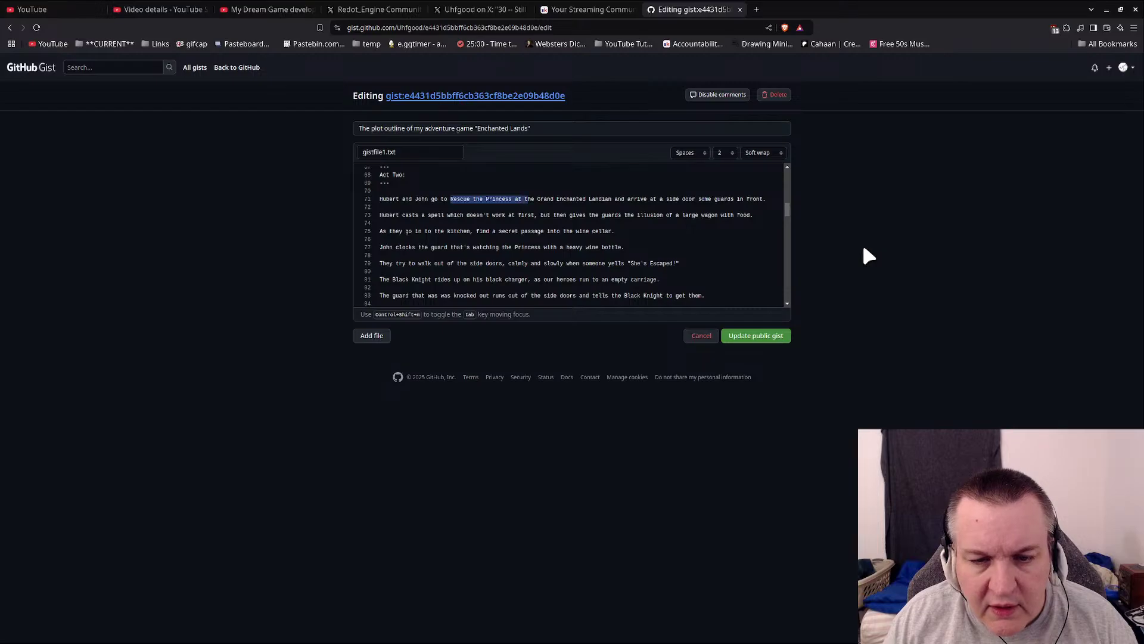
key("shift+Left")
key("Delete")
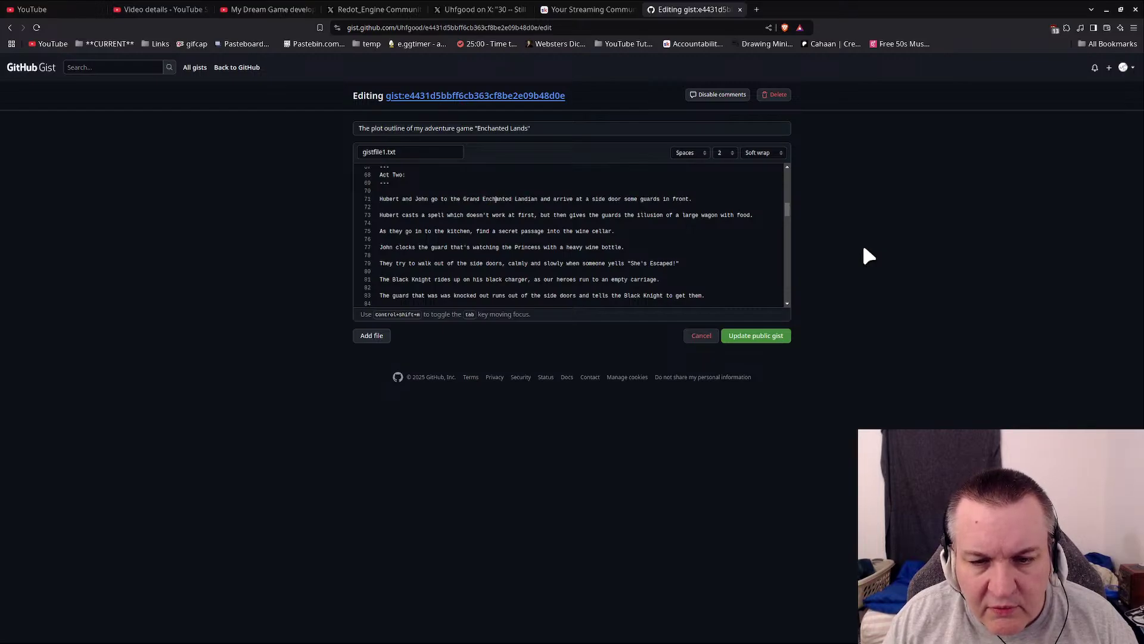
Step: Reword line 71 to read "the Grand Enchanted Landian Hotel and arrive at the side door with some guards in front."
key("Right")
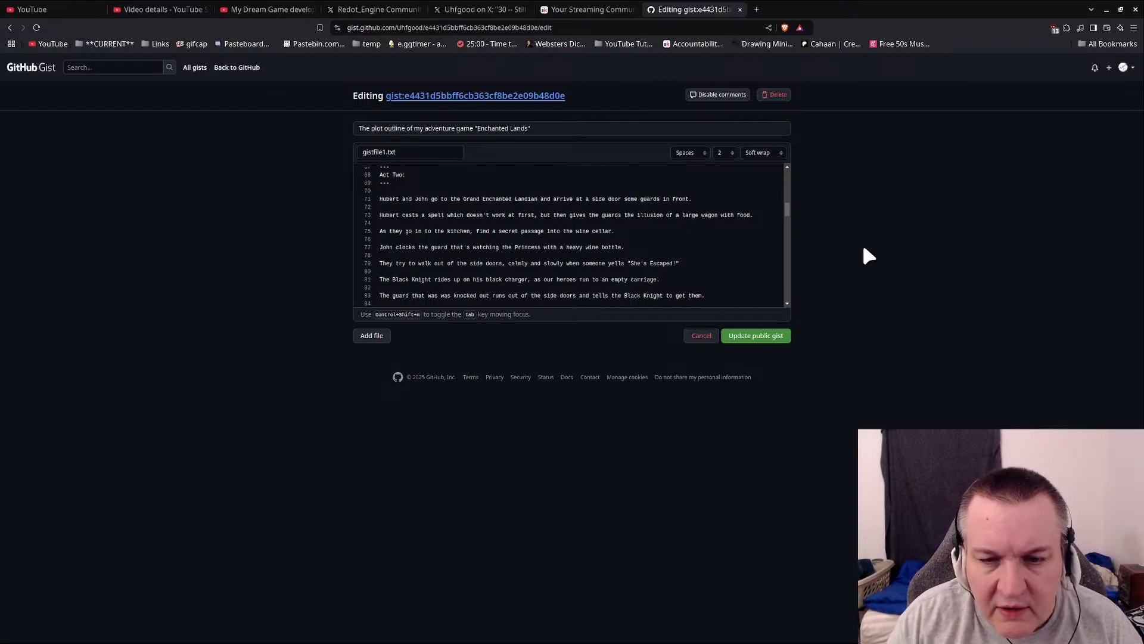
type("Hotel")
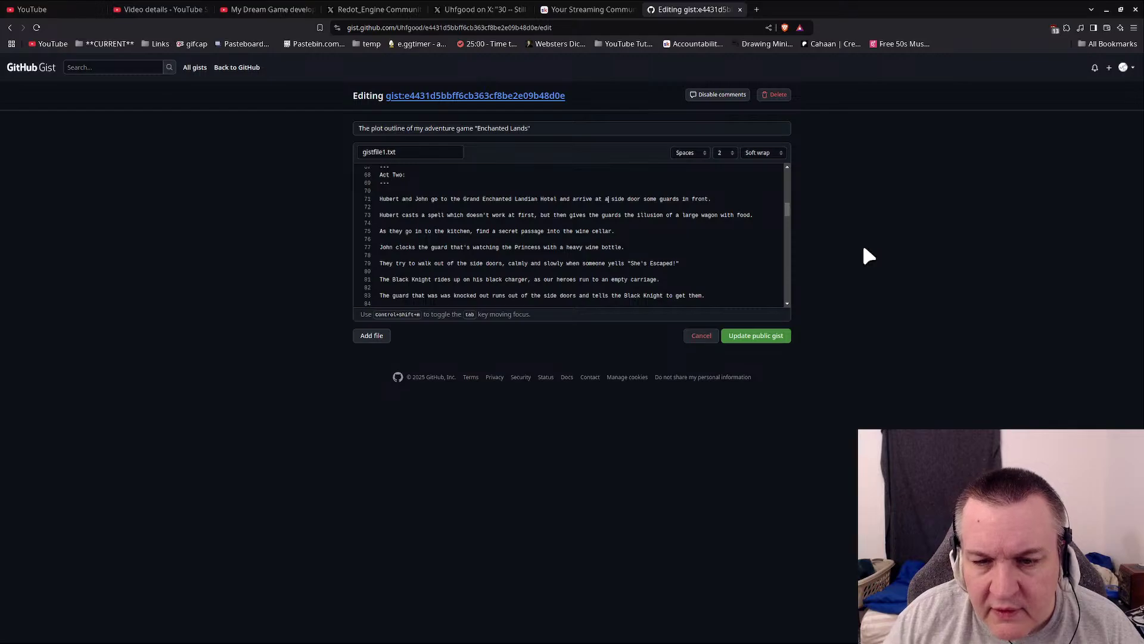
key("BackSpace")
type("the")
key("Right")
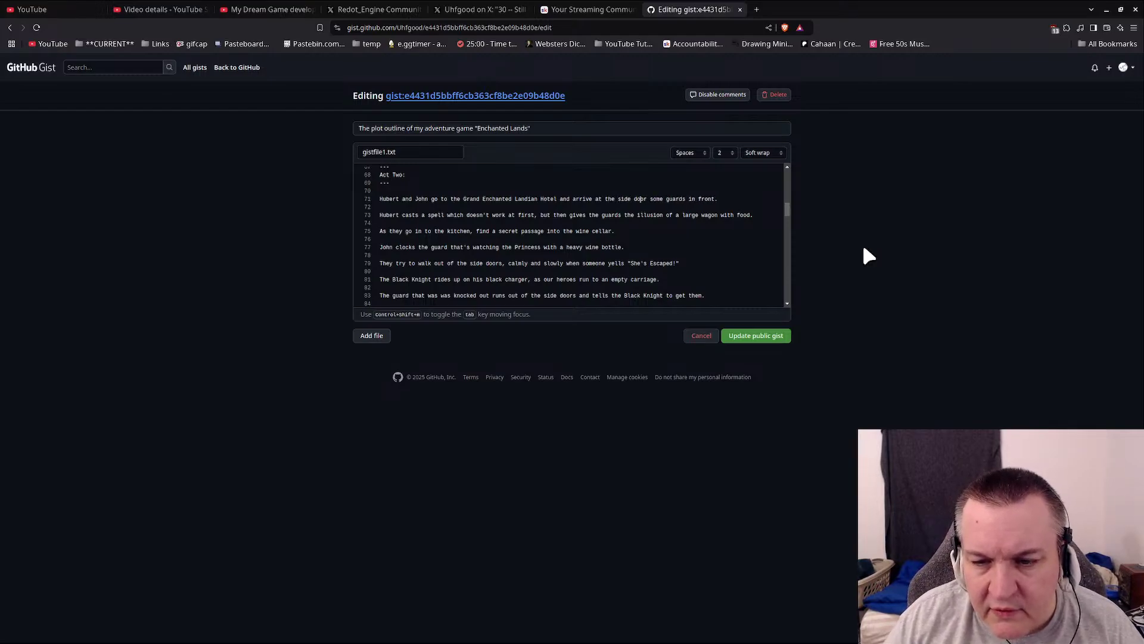
key("Right")
key("Right")
type("with")
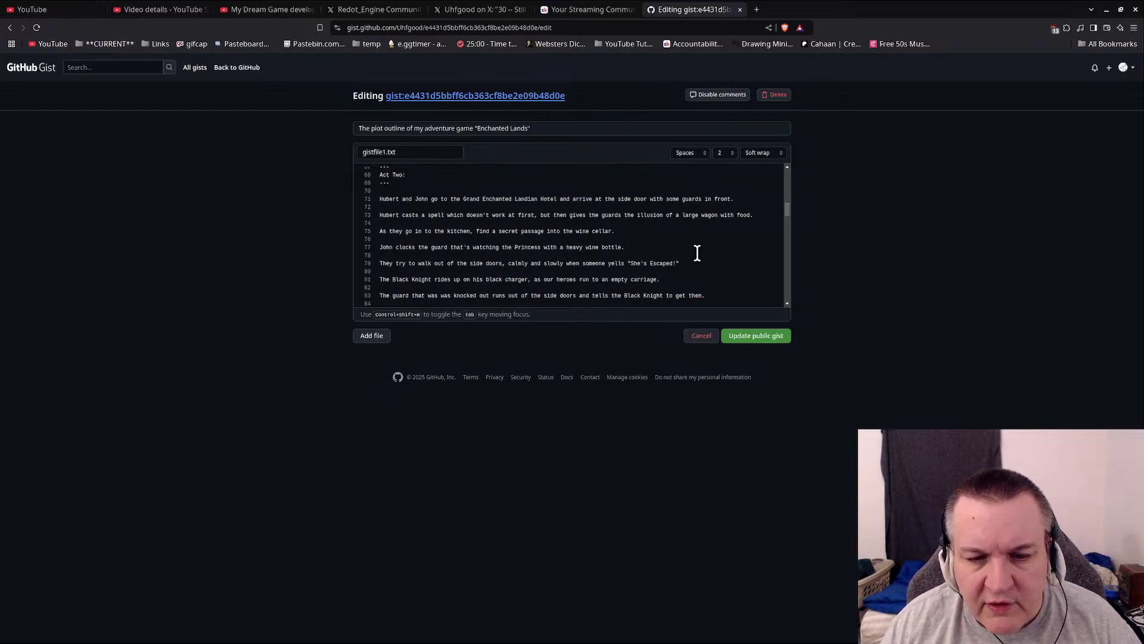
Step: Reword line 93 to read "The Princess then asks Hubert if there are any Unicorns around."
scroll(650, 256, "down", 1)
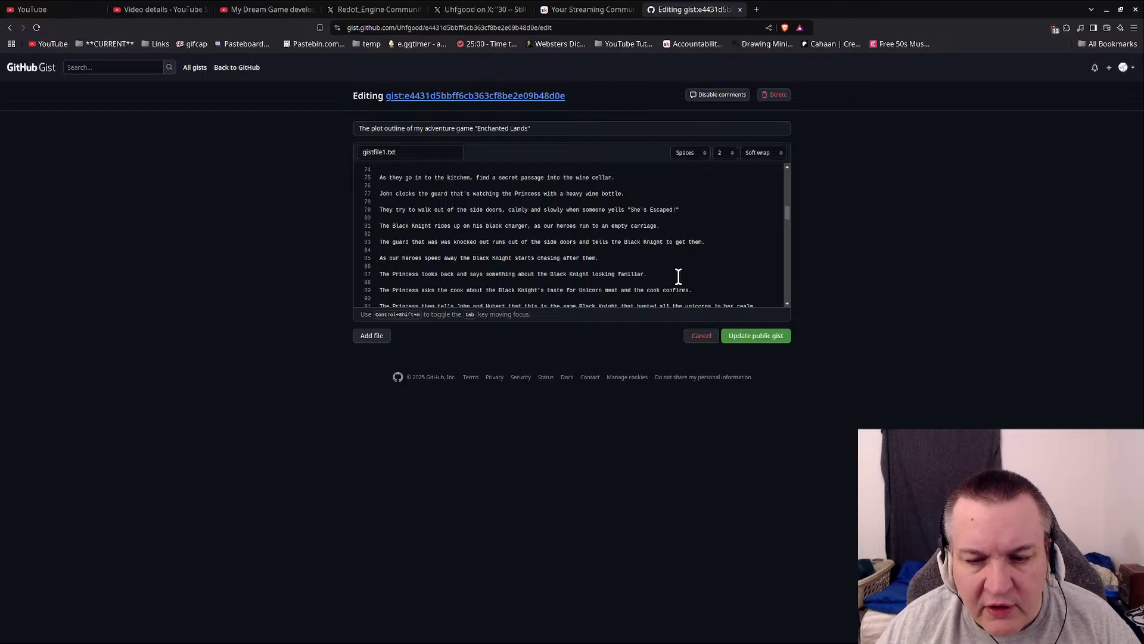
scroll(678, 276, "down", 2)
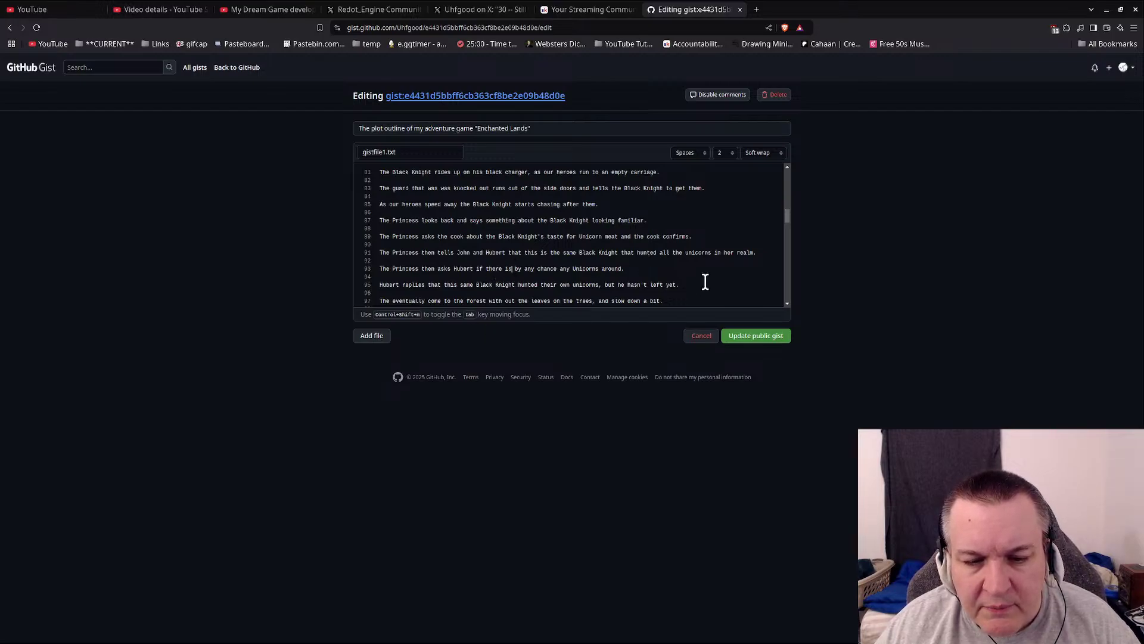
key("Delete")
key("Delete")
key("Delete")
key("Delete")
key("Delete")
key("Delete")
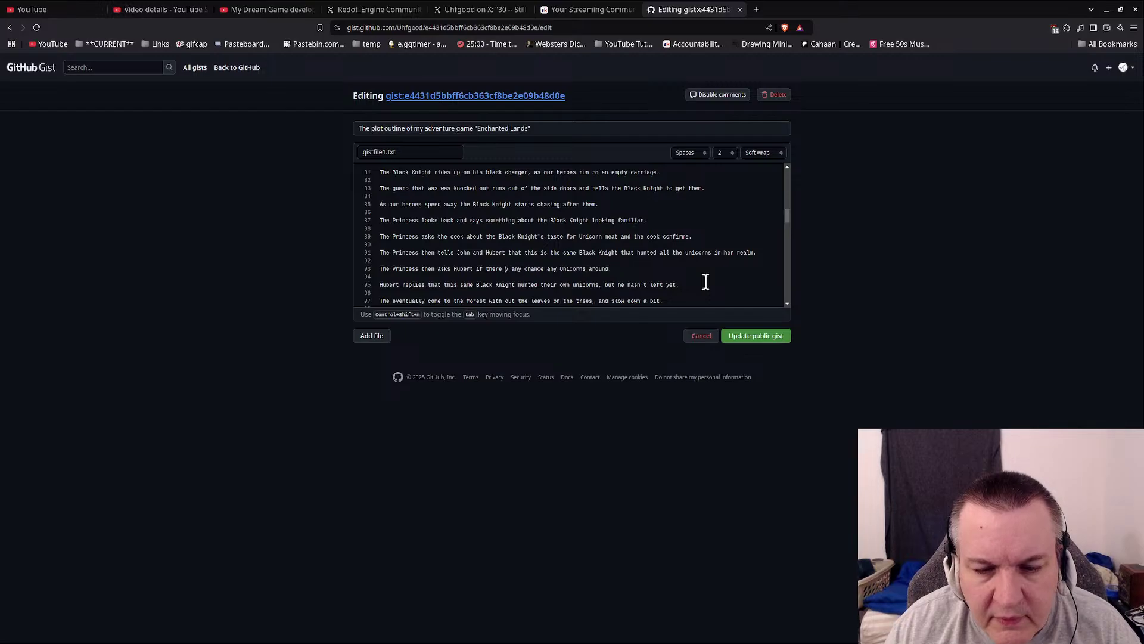
type("are")
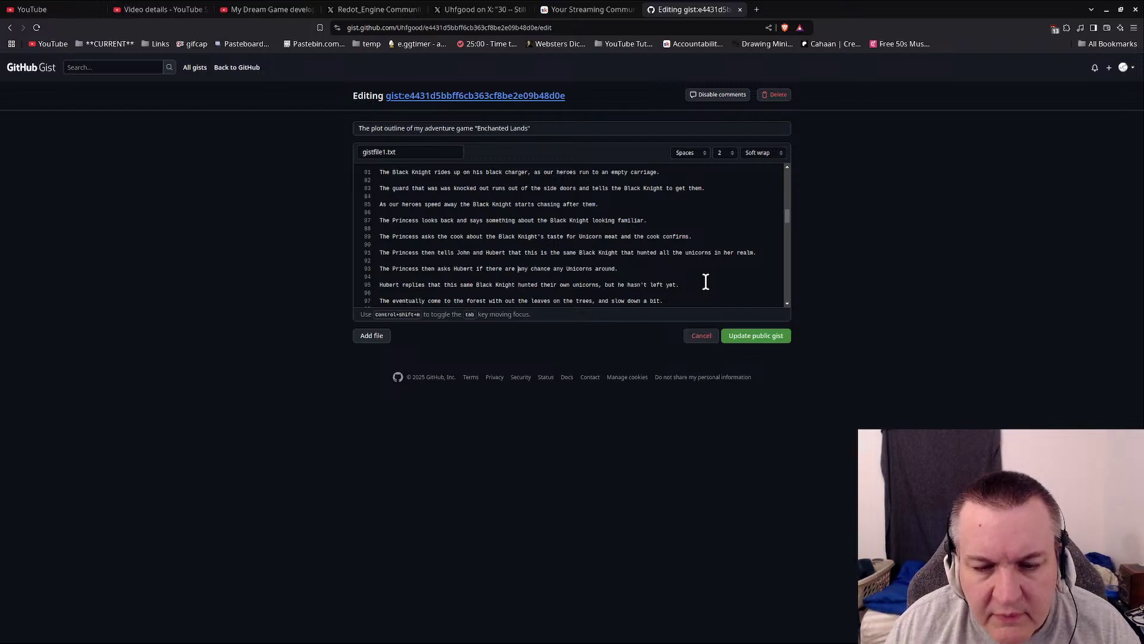
key("Delete")
key("Delete")
key("Delete")
key("Delete")
key("Delete")
key("Delete")
key("Delete")
key("Delete")
key("Delete")
key("Delete")
key("Delete")
key("Delete")
key("Delete")
key("Delete")
key("Delete")
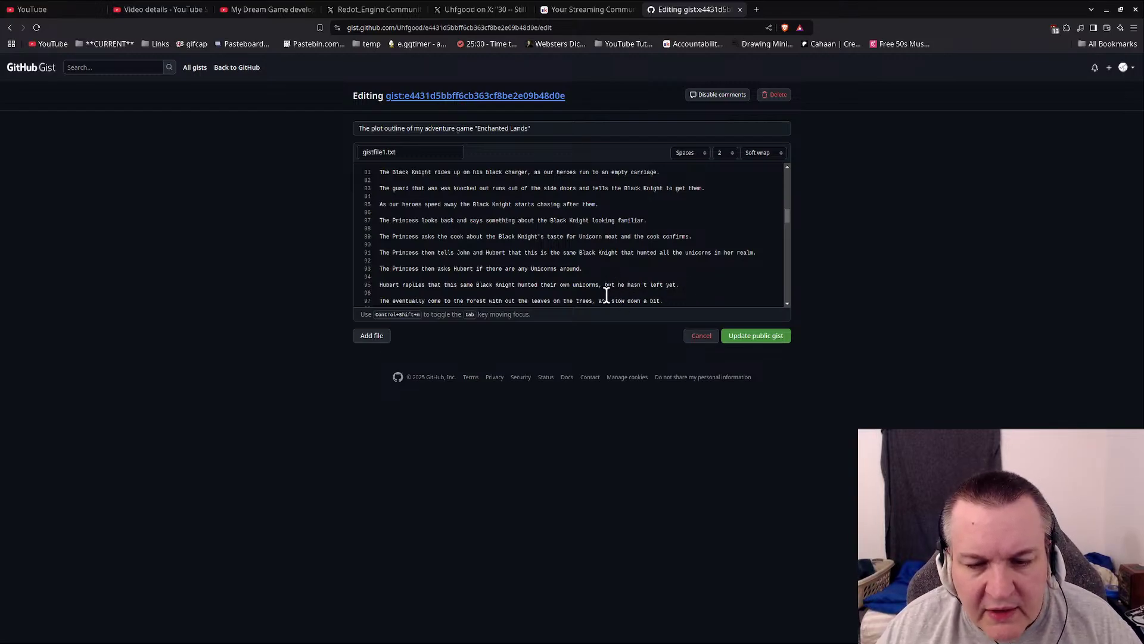
Step: Correct "with out" to "without" in line 97 and "start" to "starts" in line 103
scroll(607, 295, "down", 1)
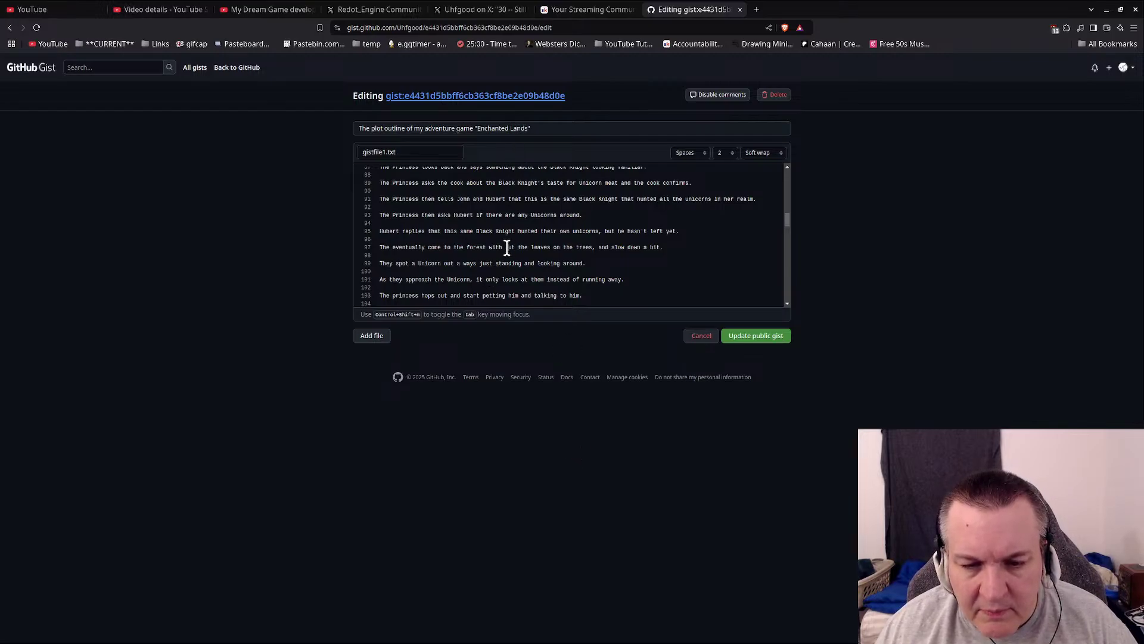
key("BackSpace")
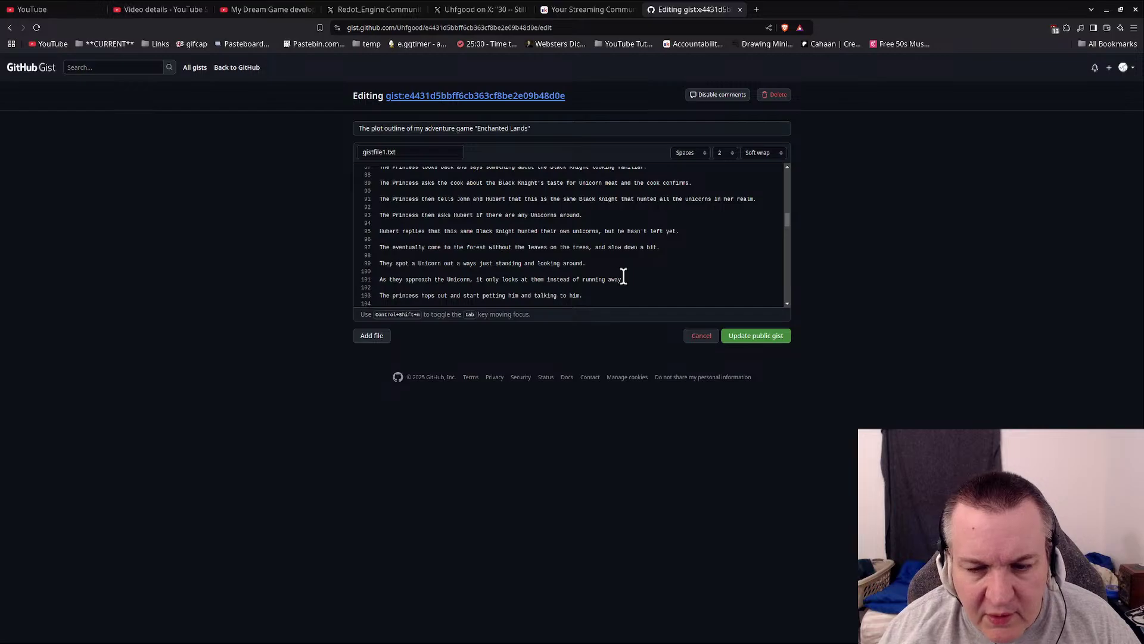
scroll(624, 276, "down", 2)
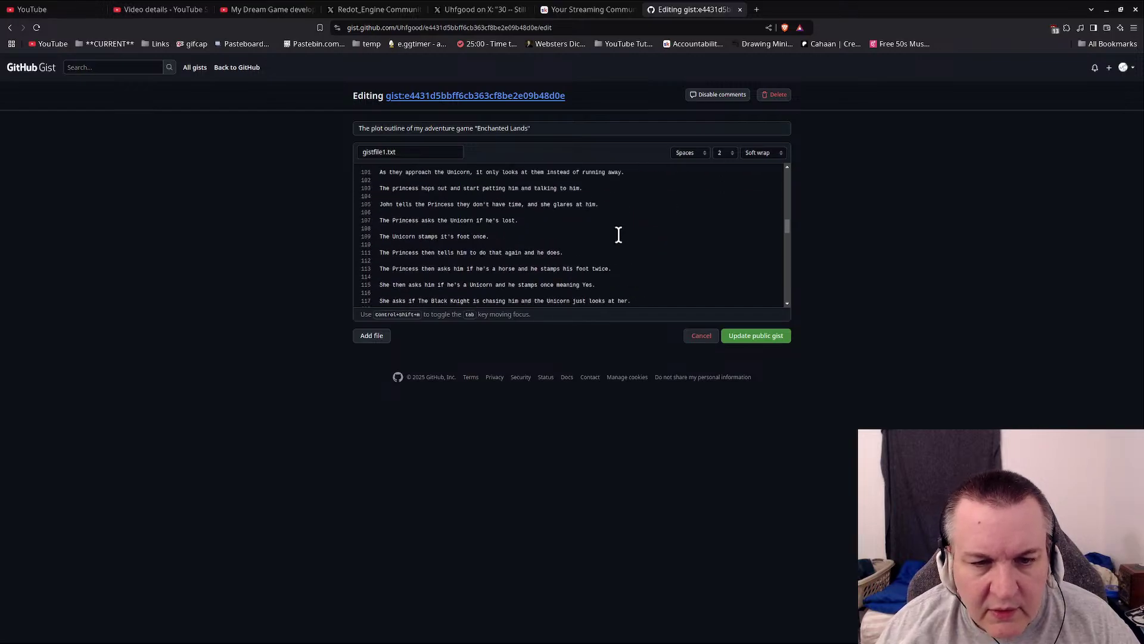
left_click(482, 188)
type("s")
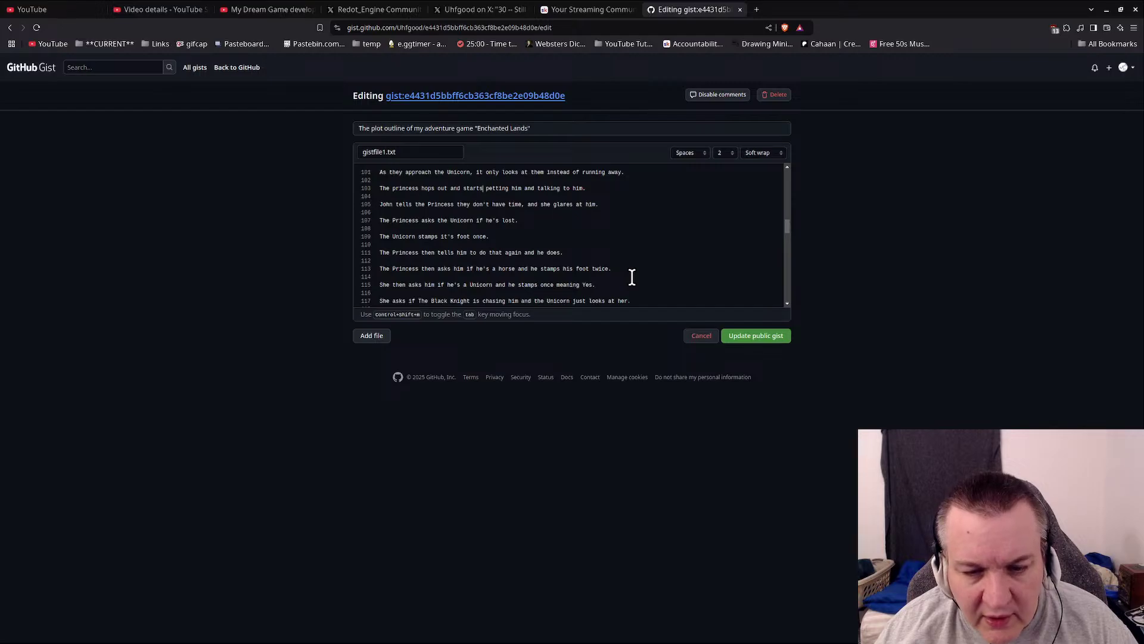
Step: Read on through the Unicorn scene of Act Two, down to Roland and John being sent into the mines
scroll(632, 278, "down", 2)
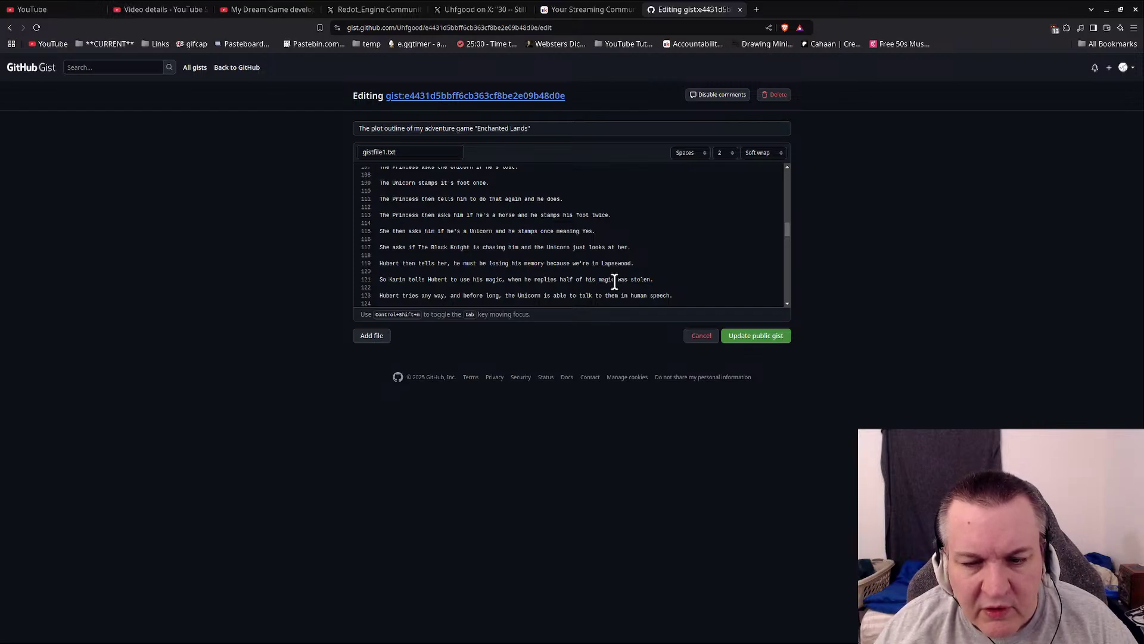
scroll(615, 282, "down", 1)
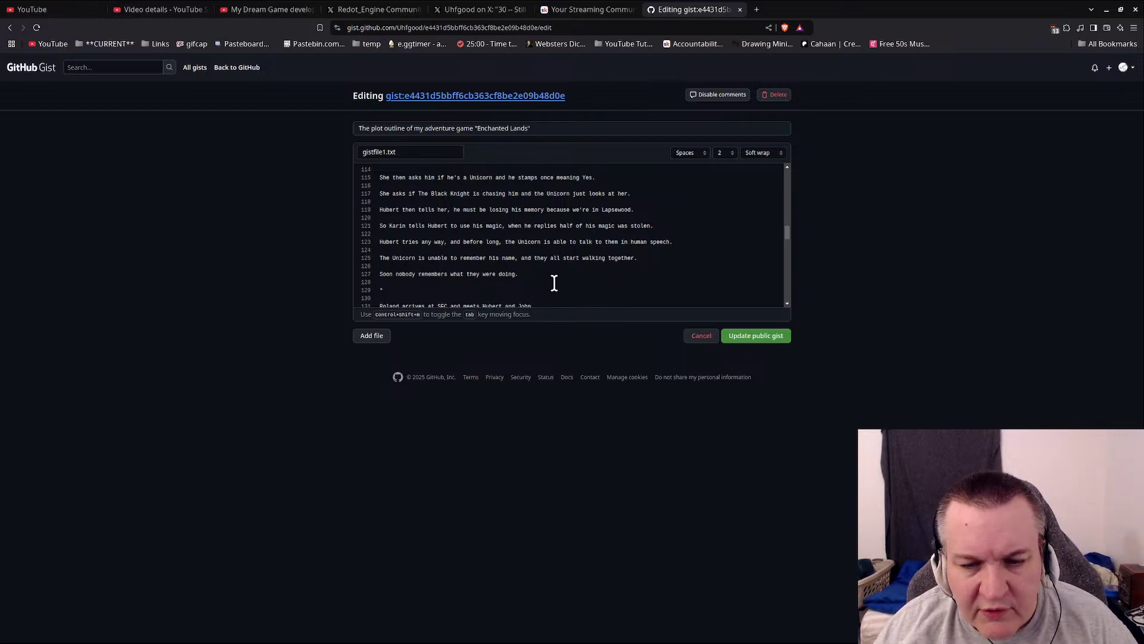
scroll(504, 277, "down", 2)
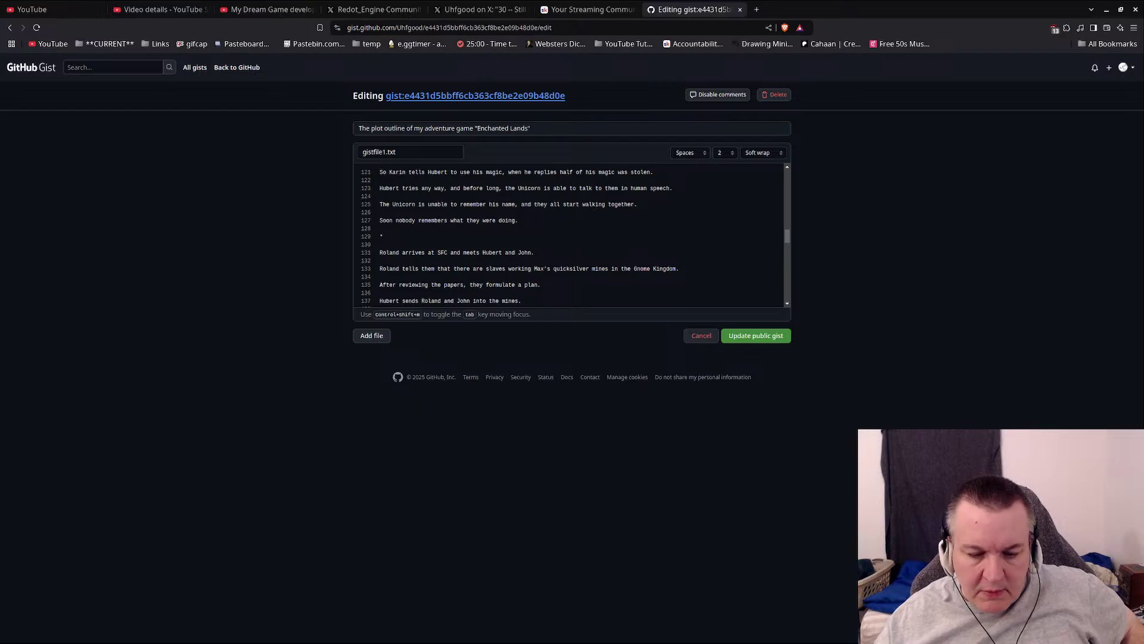
Step: Switch to the Enchanted Lands Design Notes in LibreOffice Writer, find the next "hat", and try the search with the word in quotation marks
mouse_move(259, 636)
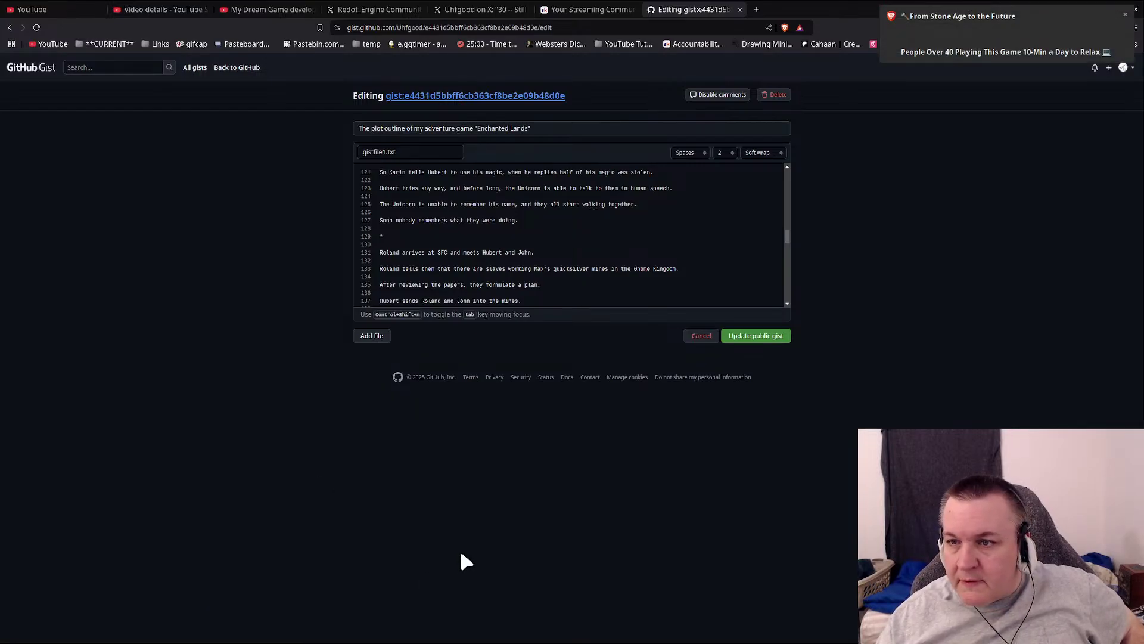
mouse_move(205, 637)
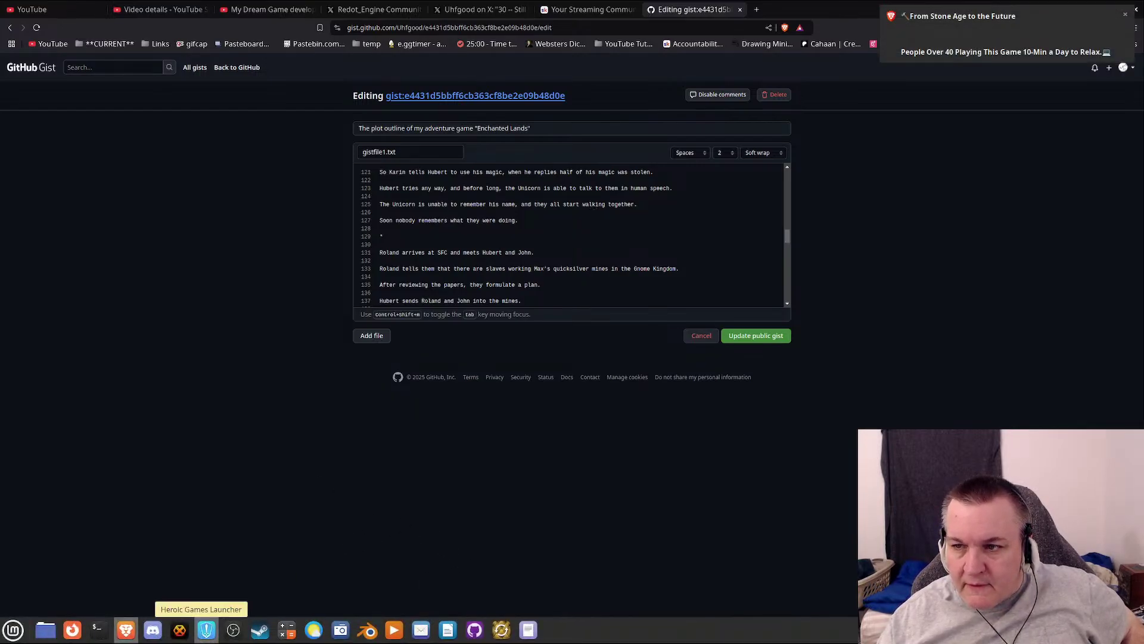
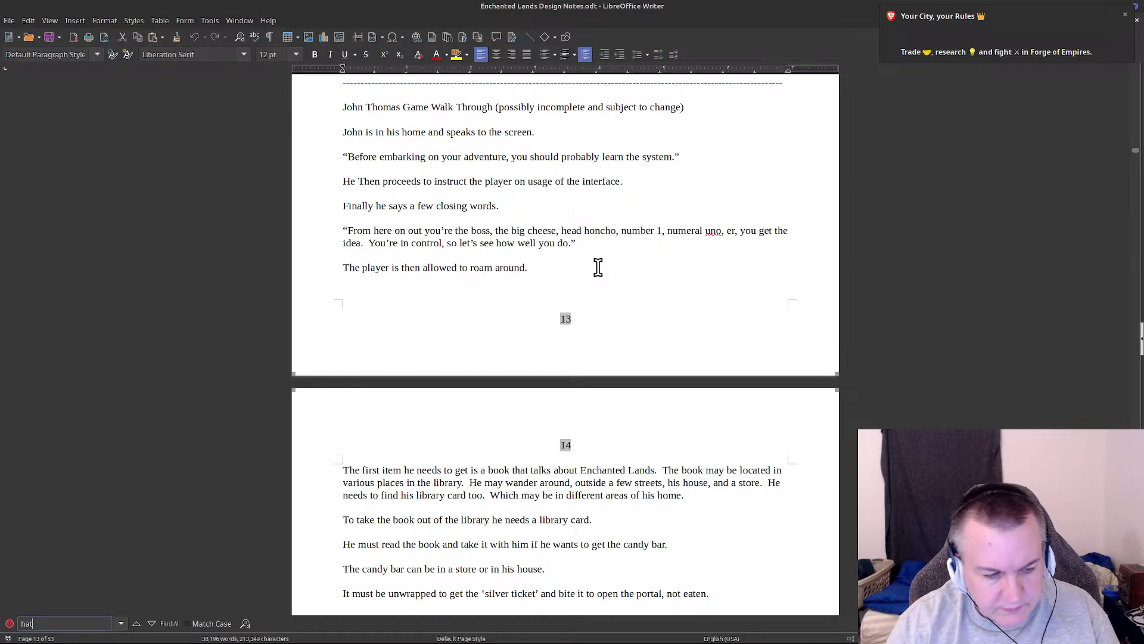
left_click(151, 627)
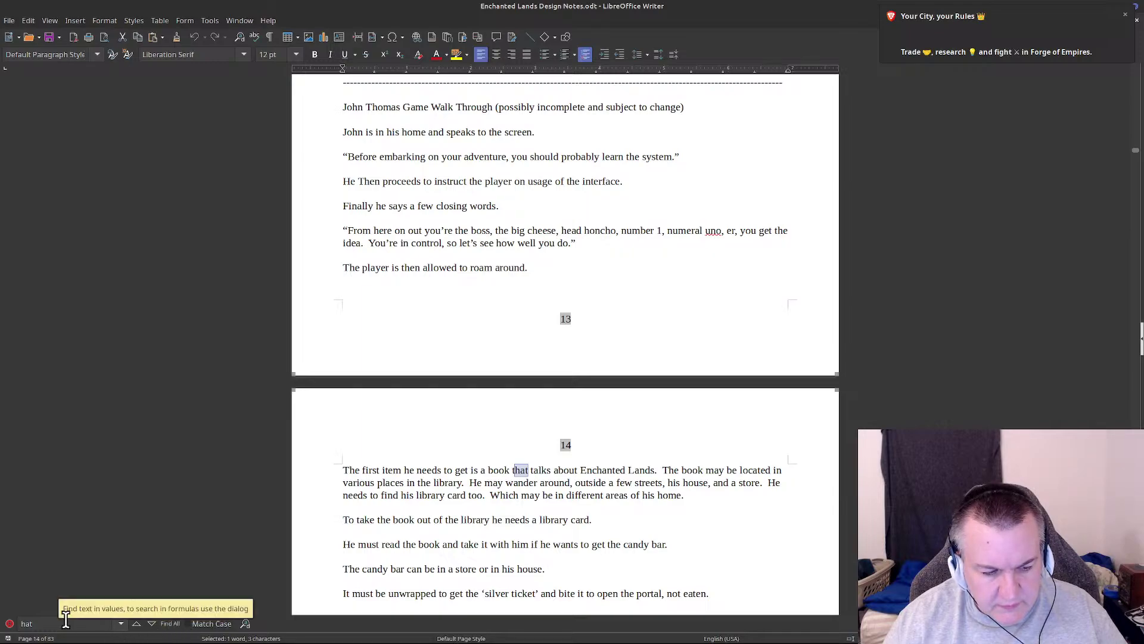
left_click_drag(26, 622, 80, 621)
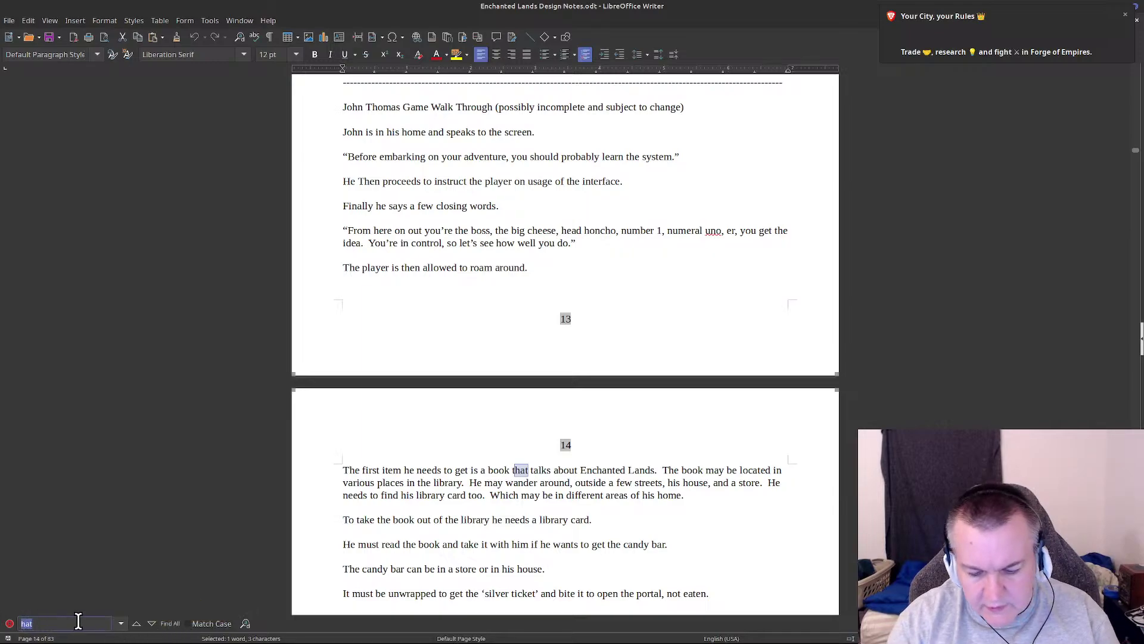
type("\"hat\"")
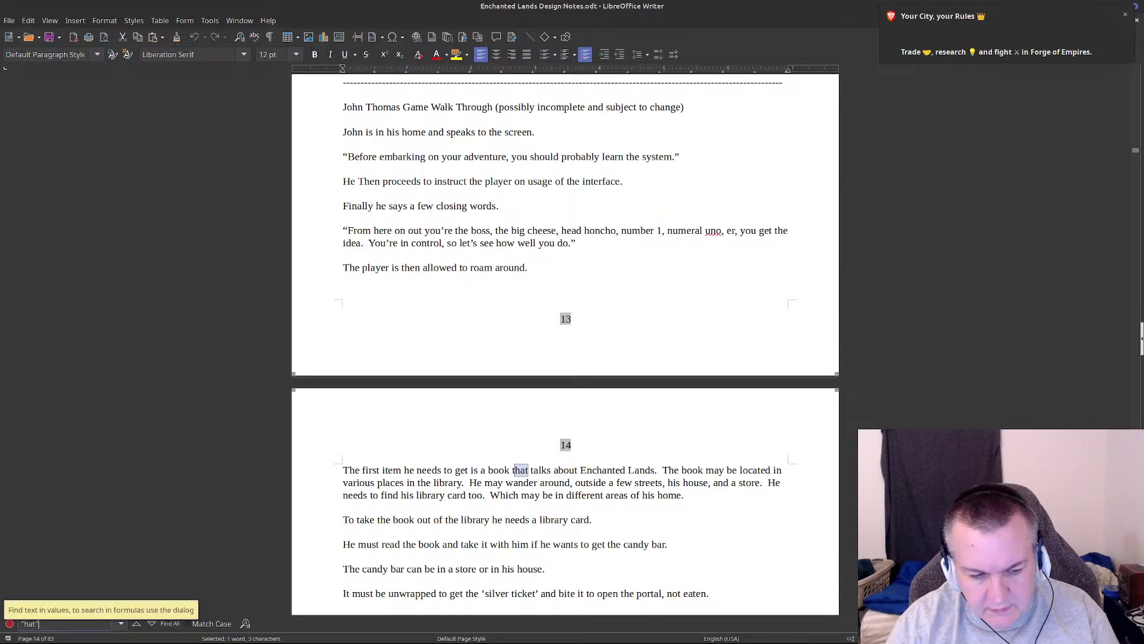
left_click(151, 623)
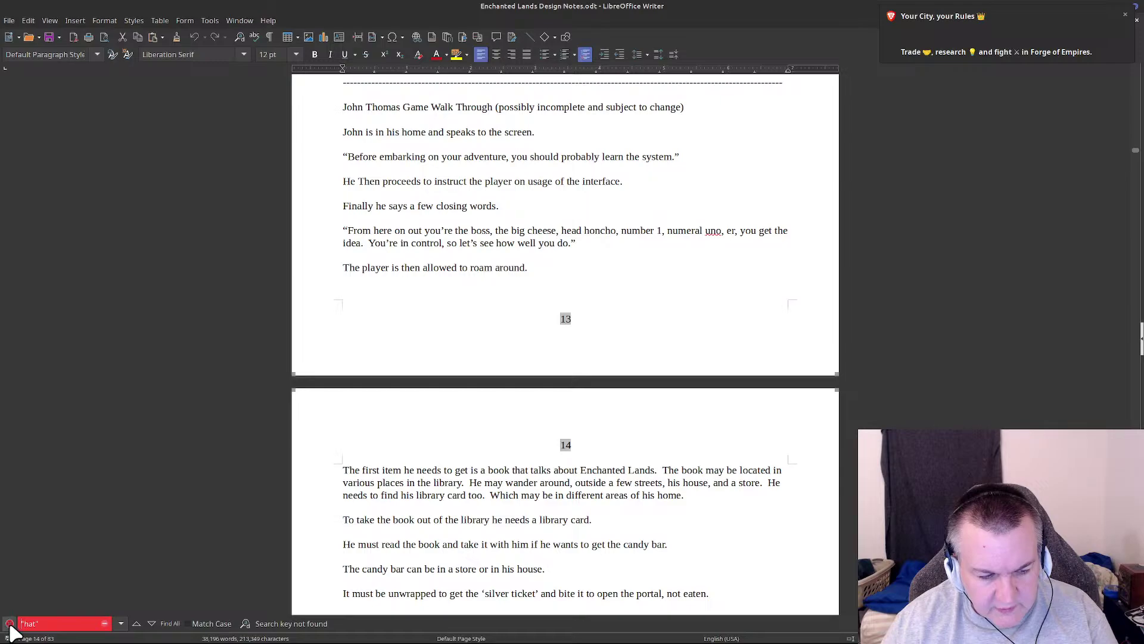
Step: Search the design notes for hat without quotation marks and find all its occurrences
left_click_drag(47, 624, 8, 623)
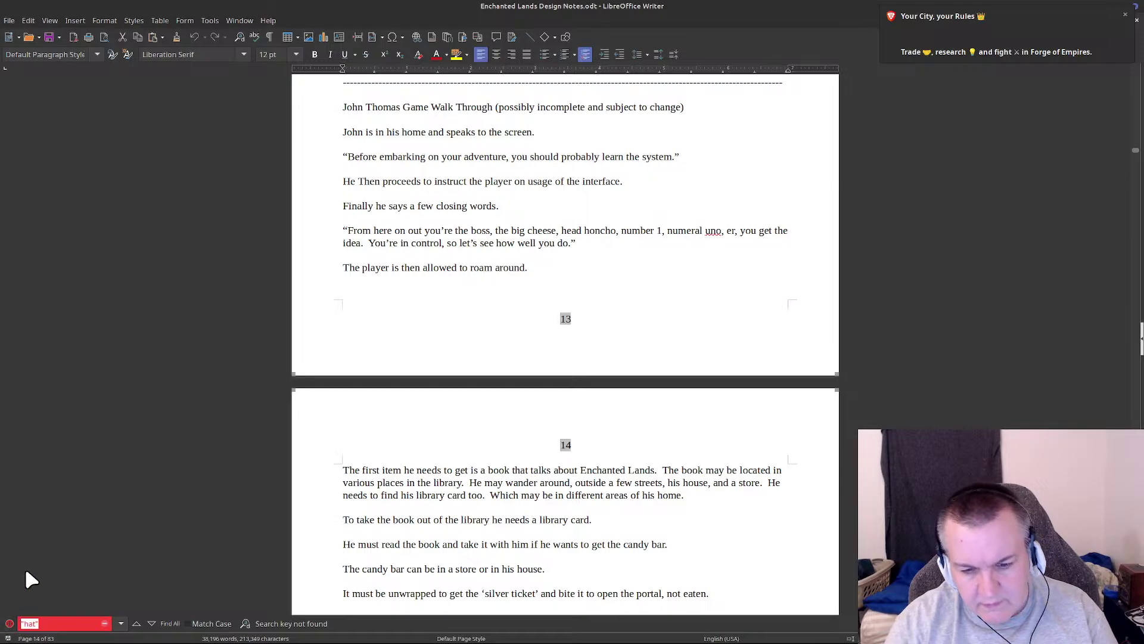
type("hat")
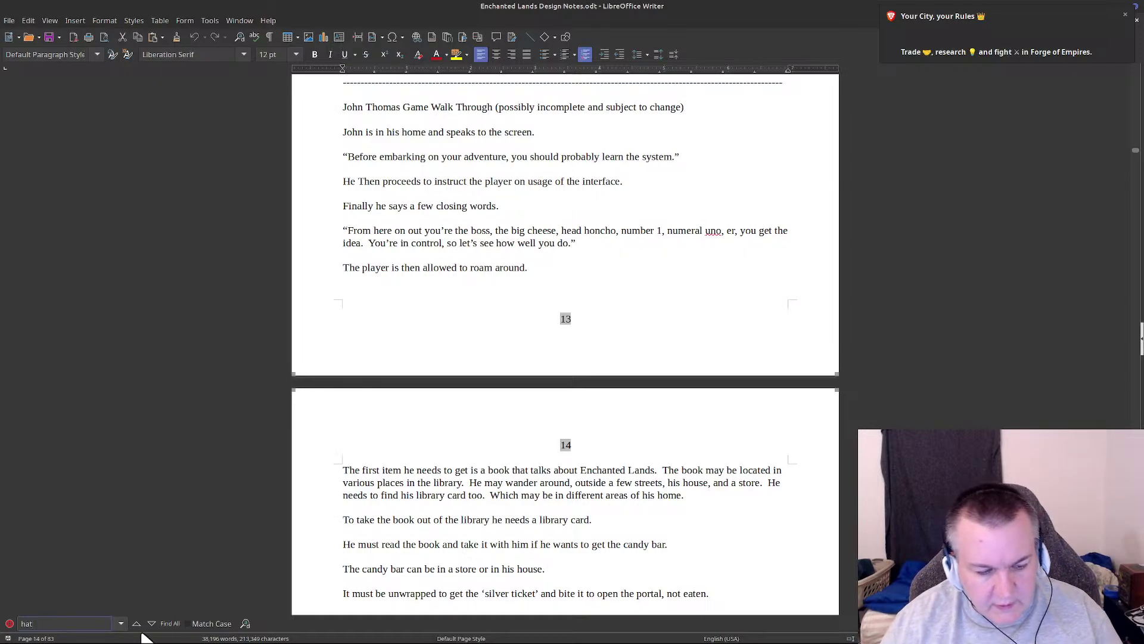
left_click(170, 624)
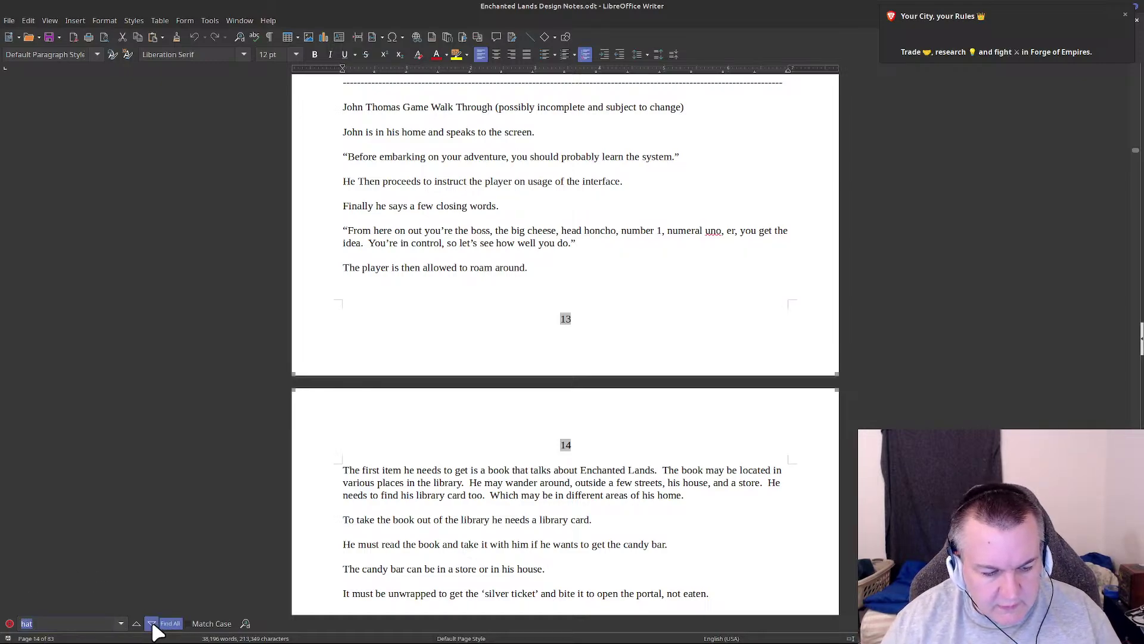
left_click(152, 625)
left_click(171, 624)
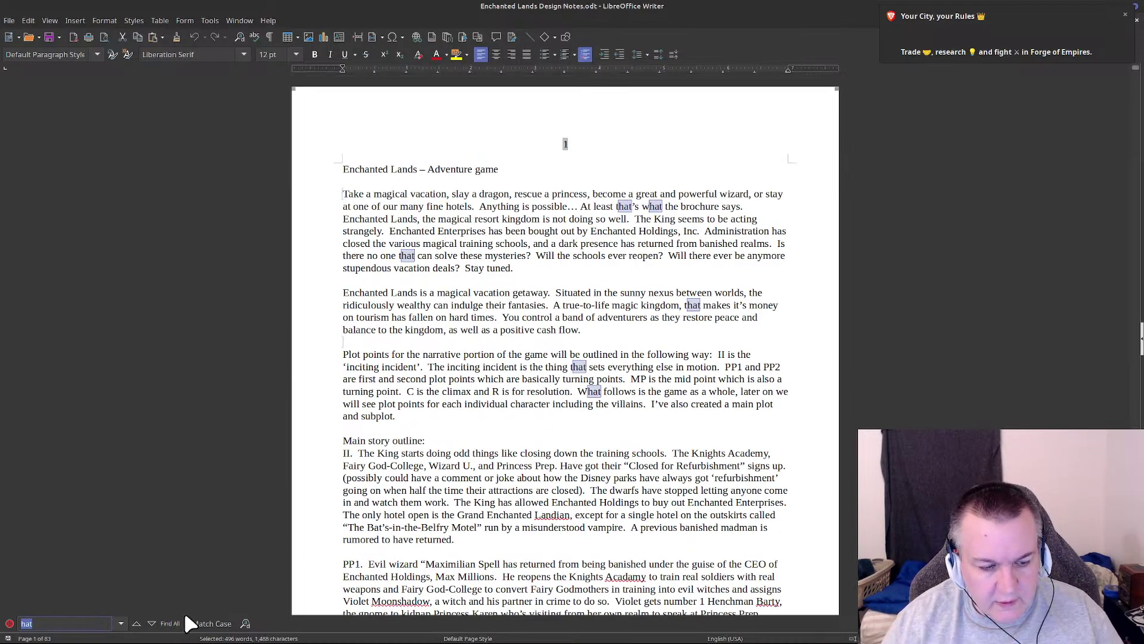
Step: Go through the occurrences of "hat" one by one from page 1 to the Hubert Halfway memoir on page 5
left_click(152, 623)
left_click(152, 623)
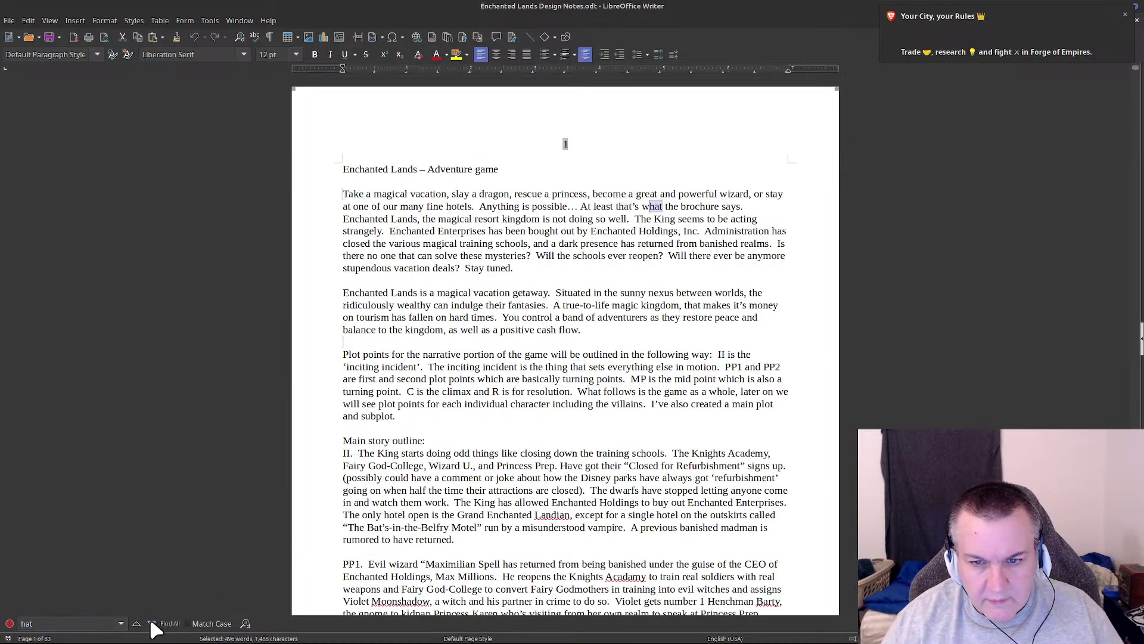
left_click(152, 623)
left_click(152, 623)
left_click(153, 623)
left_click(152, 624)
left_click(152, 624)
left_click(152, 624)
left_click(152, 624)
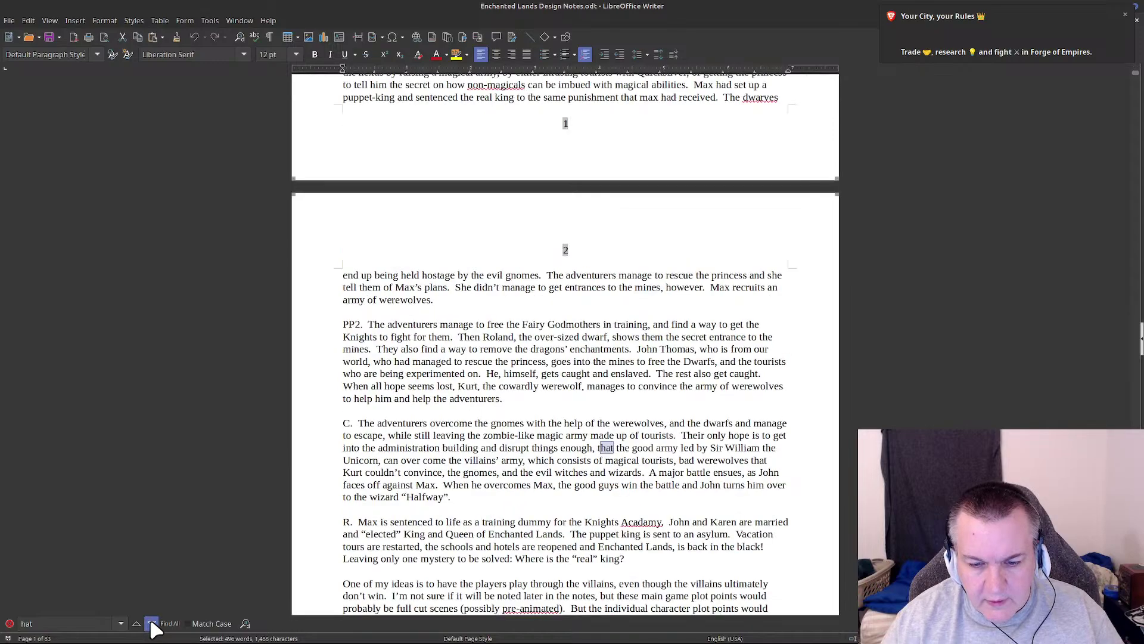
left_click(151, 623)
left_click(152, 623)
left_click(153, 623)
left_click(153, 624)
left_click(152, 624)
left_click(153, 623)
left_click(152, 623)
left_click(152, 623)
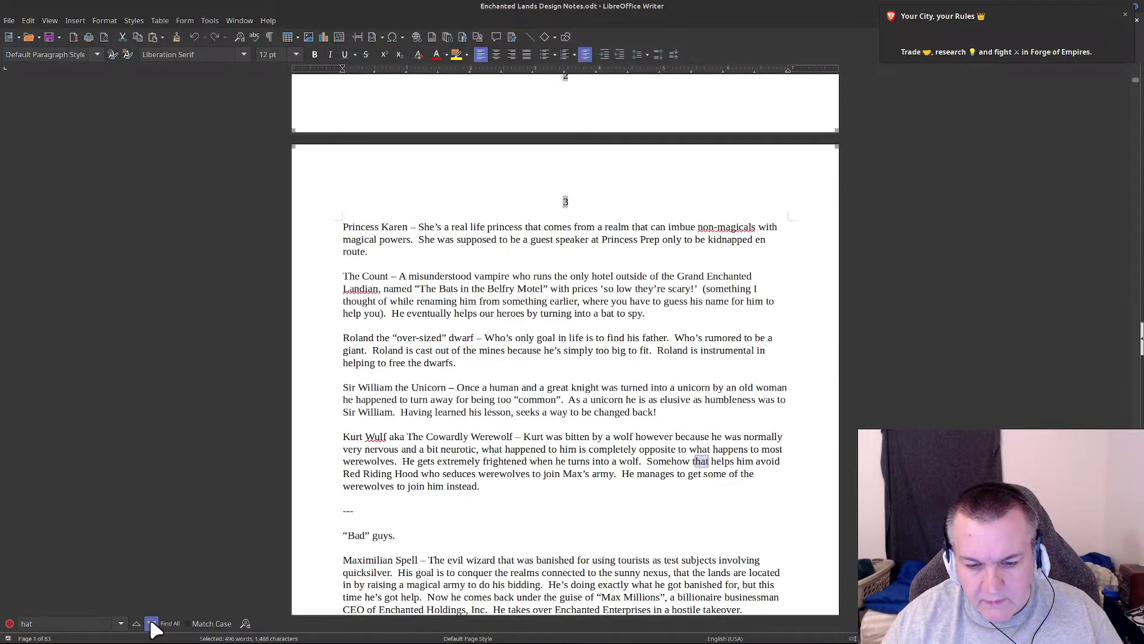
left_click(152, 624)
left_click(152, 624)
left_click(152, 624)
left_click(152, 623)
left_click(152, 623)
left_click(152, 623)
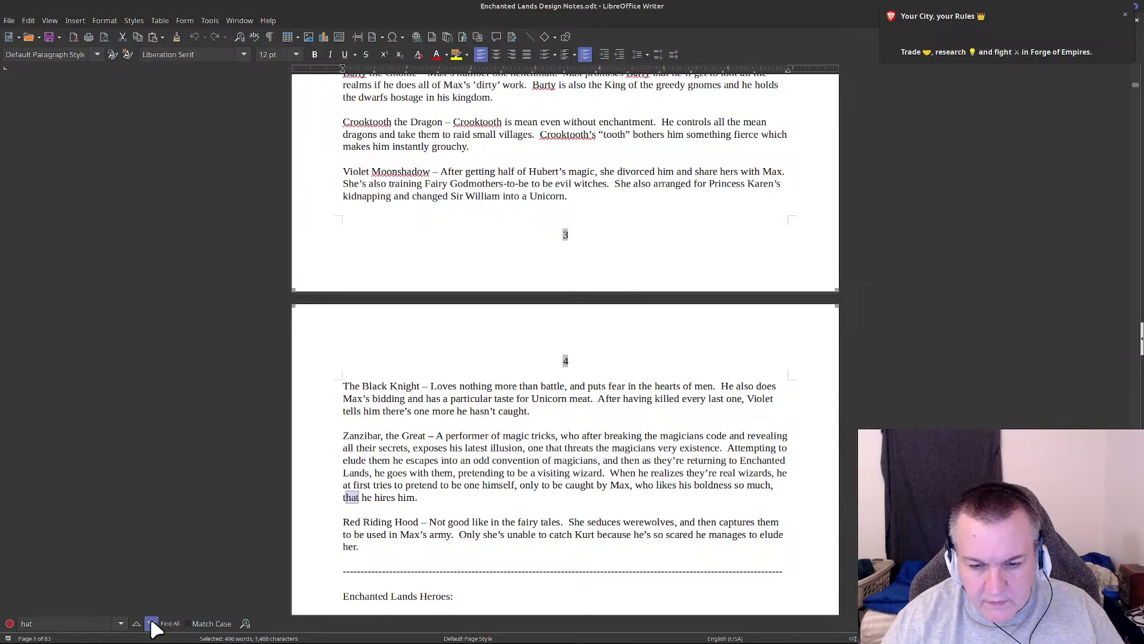
left_click(152, 624)
left_click(152, 623)
left_click(152, 623)
left_click(152, 623)
left_click(152, 623)
left_click(152, 623)
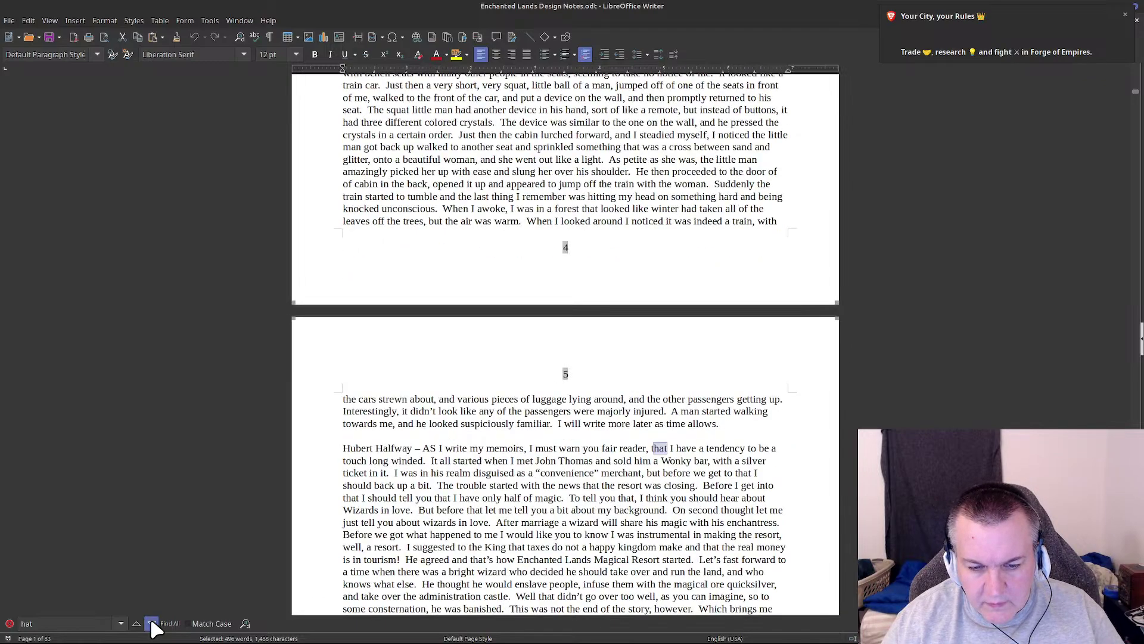
left_click(152, 623)
left_click(152, 623)
left_click(152, 623)
left_click(153, 623)
left_click(152, 623)
left_click(152, 623)
left_click(152, 624)
left_click(153, 623)
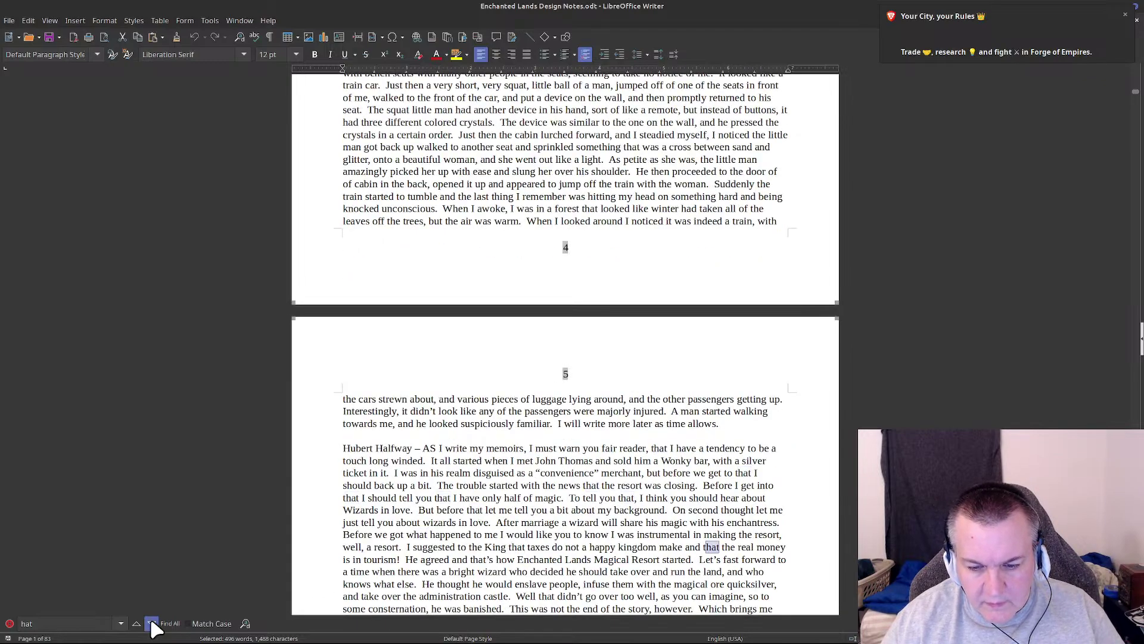
left_click(152, 624)
left_click(152, 623)
left_click(153, 623)
left_click(152, 623)
left_click(152, 623)
left_click(152, 622)
left_click(152, 623)
left_click(152, 624)
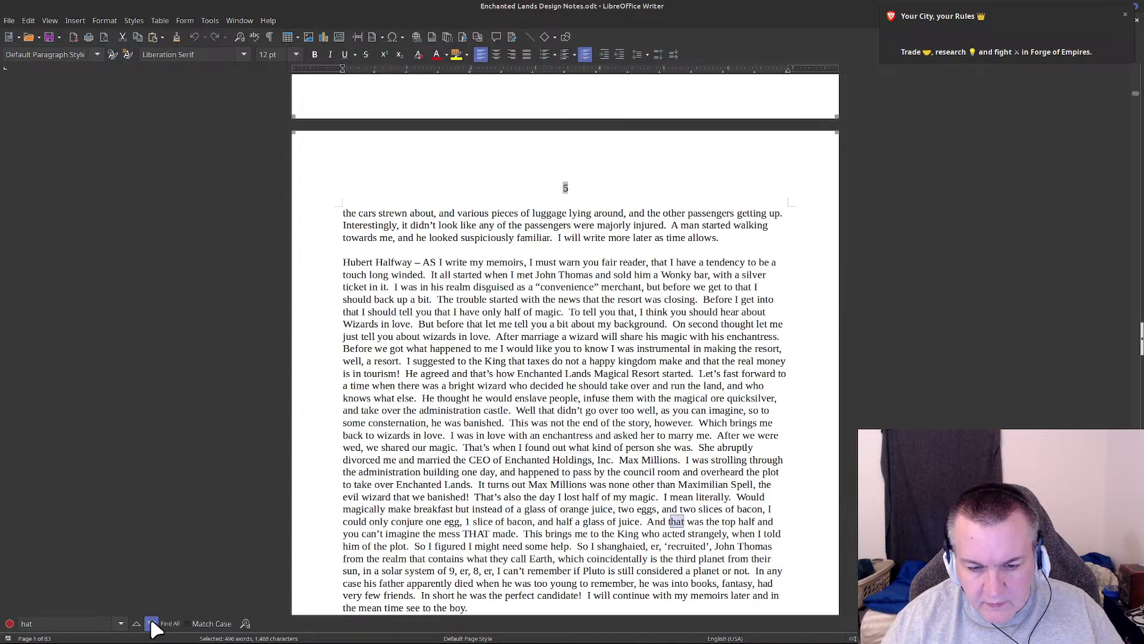
left_click(153, 623)
left_click(153, 623)
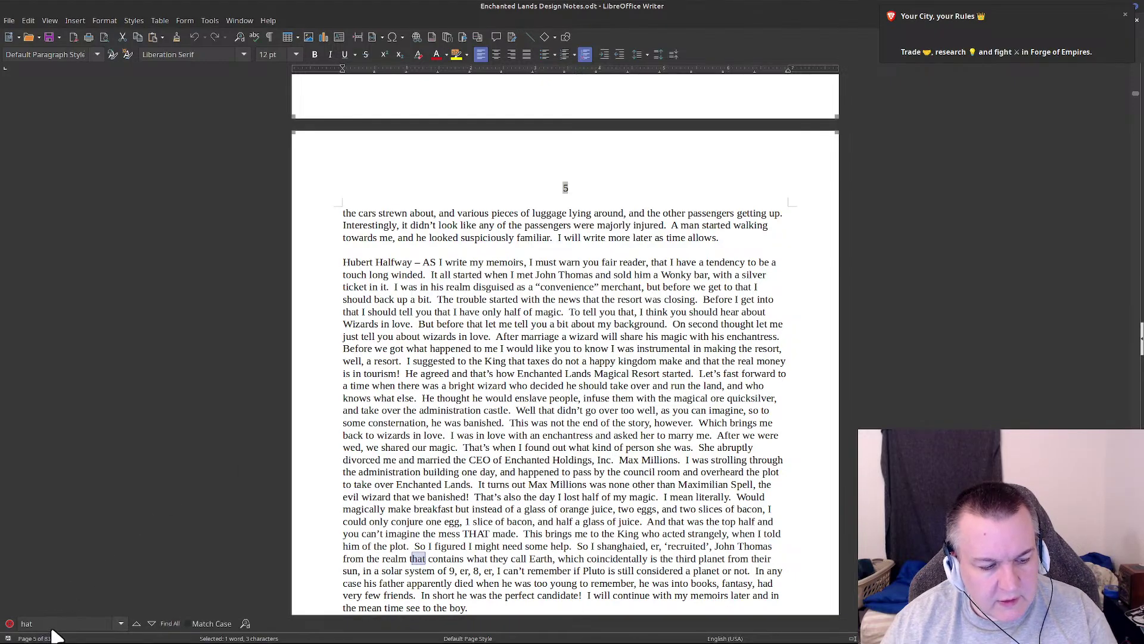
Step: Search the design notes for "spell" and go through its occurrences up to the Crooktooth profile on page 9
key("ctrl+f")
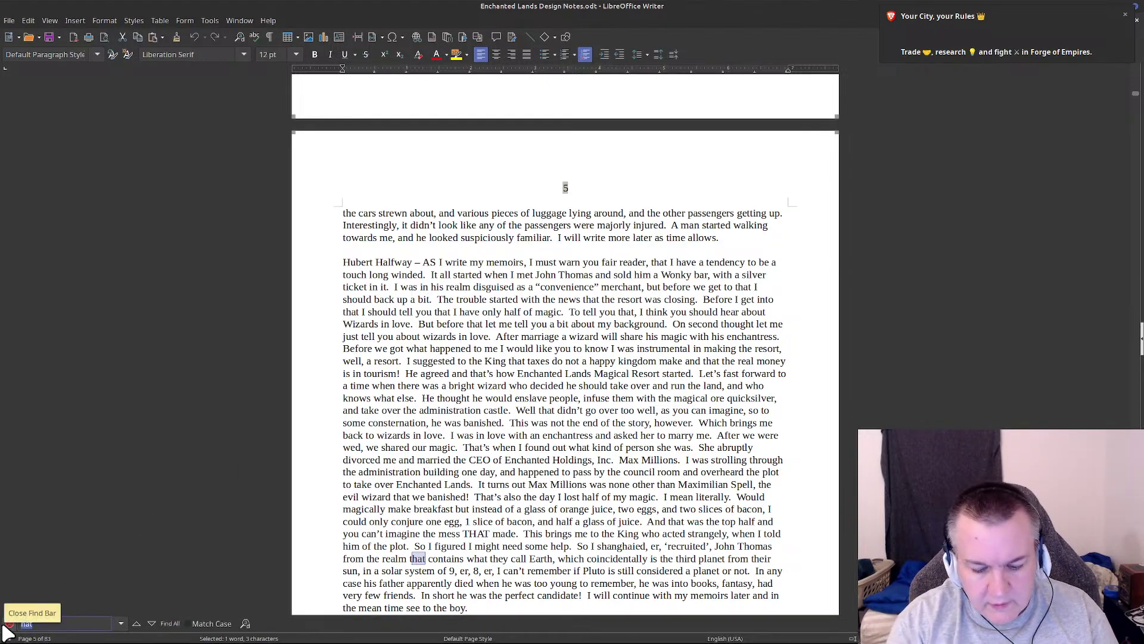
type("spell")
key("Return")
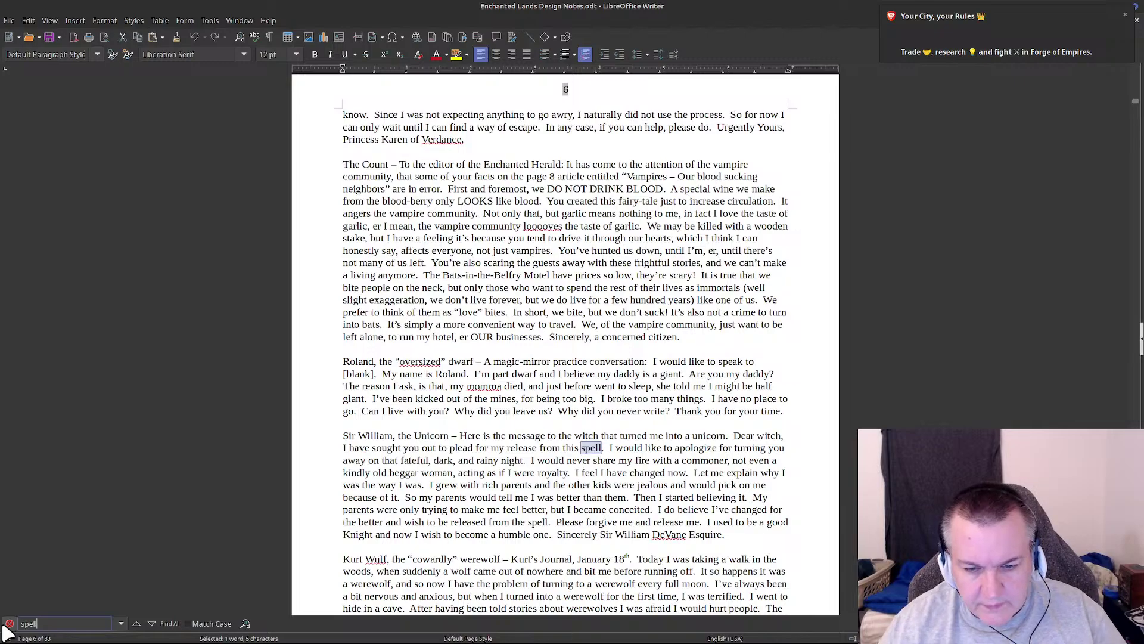
left_click(152, 623)
left_click(152, 622)
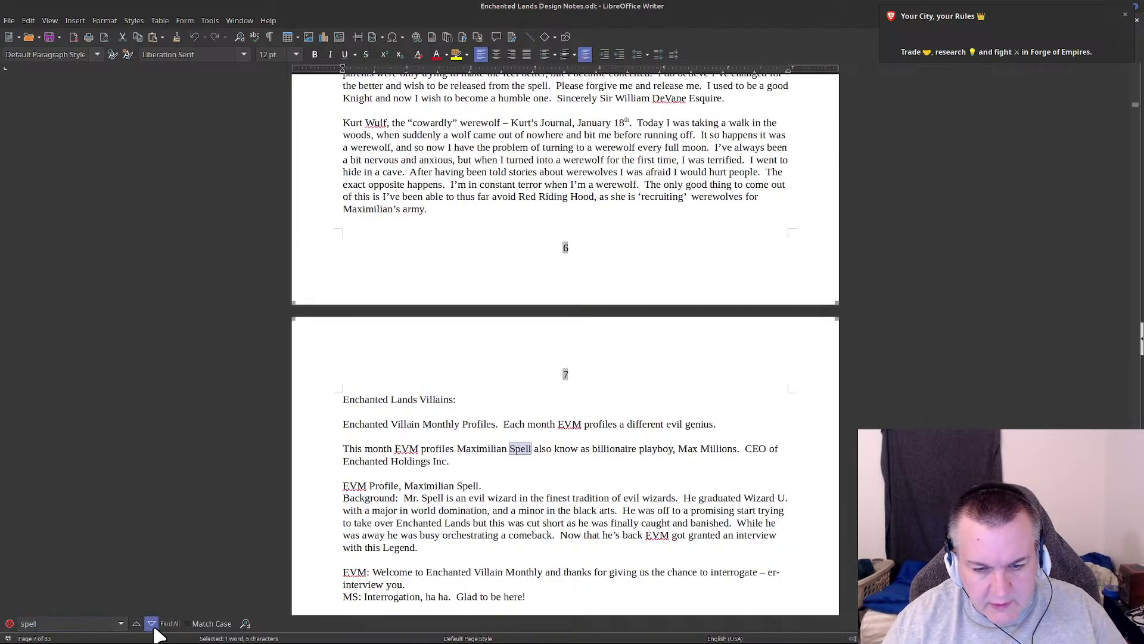
left_click(152, 624)
left_click(153, 624)
left_click(152, 624)
left_click(152, 624)
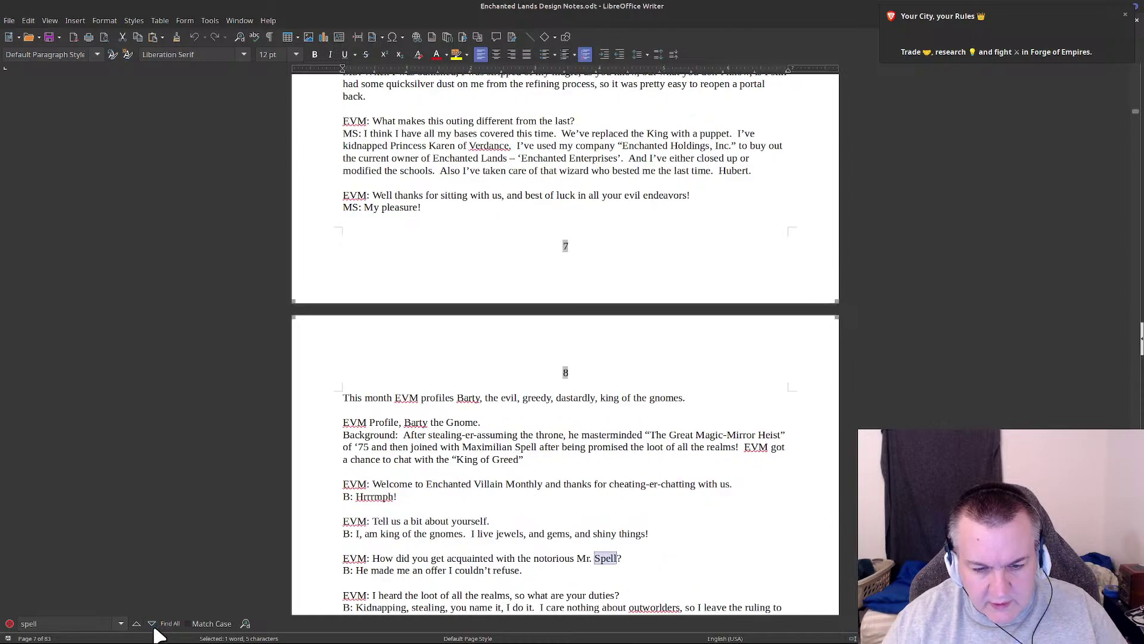
left_click(152, 624)
left_click(152, 624)
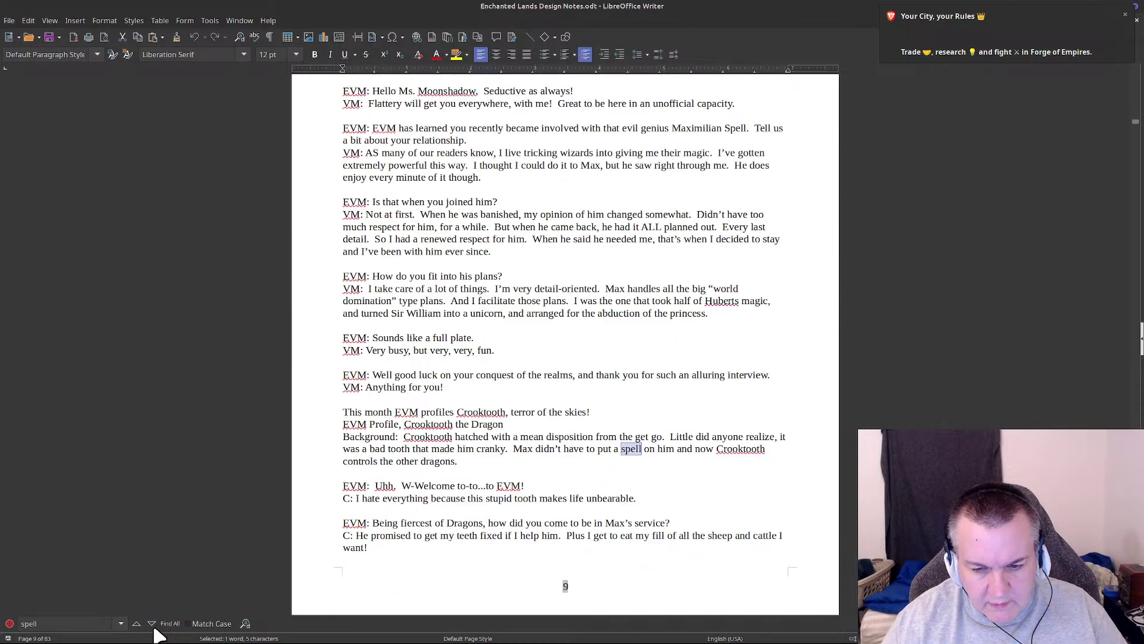
Step: Continue through the occurrences of "spell" to Hubert's counter spell in the Black Knight sub-plot on page 32
left_click(152, 624)
left_click(152, 624)
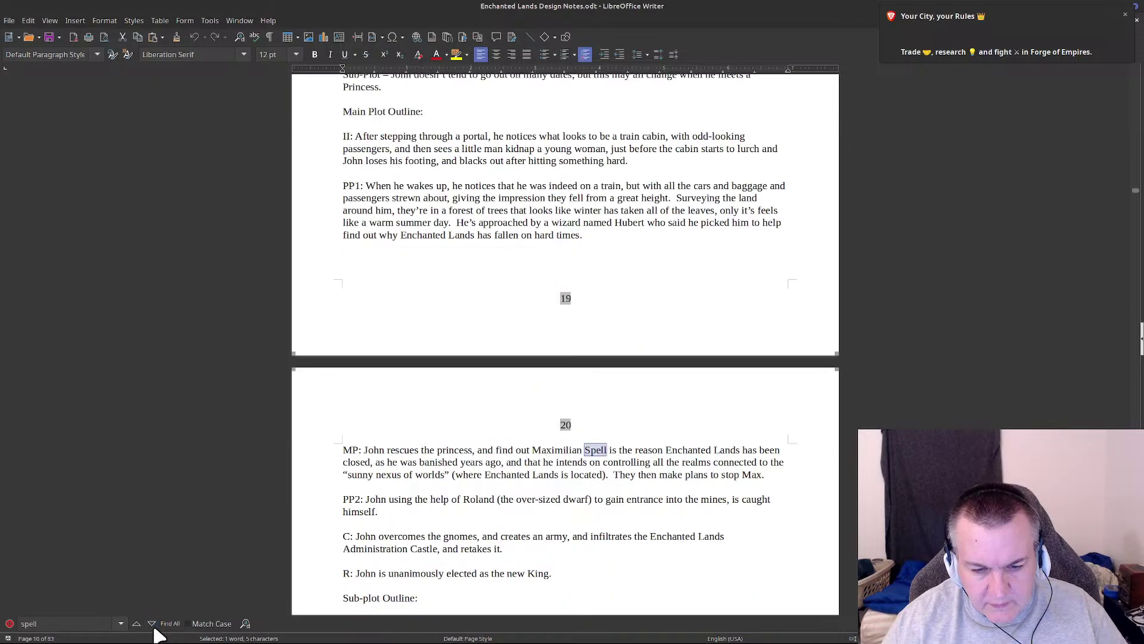
left_click(152, 625)
left_click(153, 625)
left_click(152, 624)
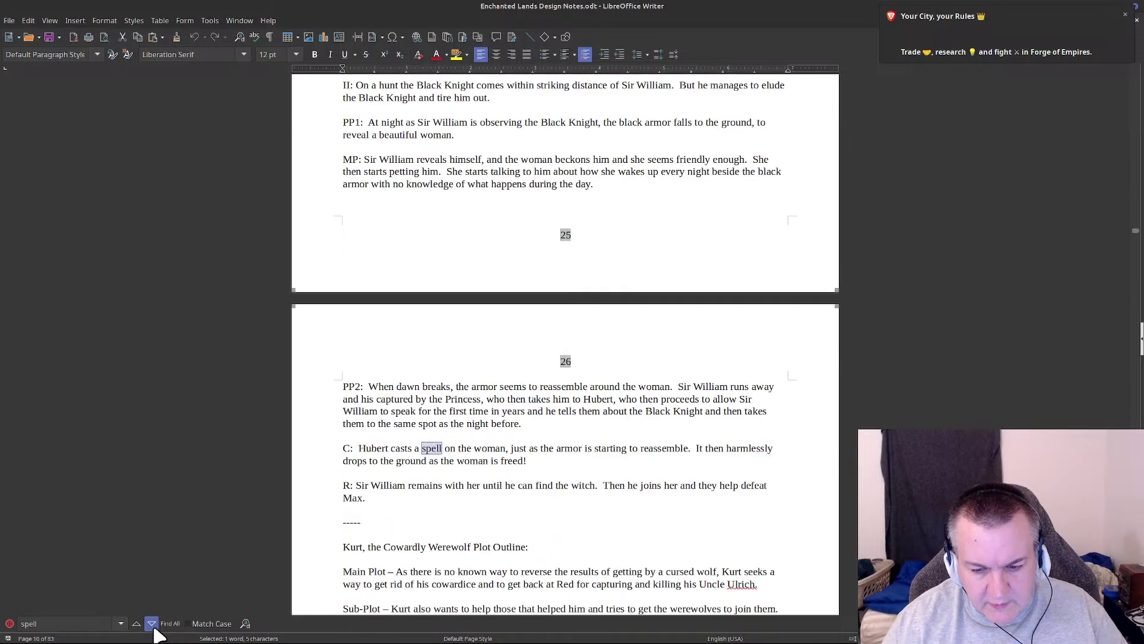
left_click(152, 624)
left_click(152, 624)
left_click(152, 624)
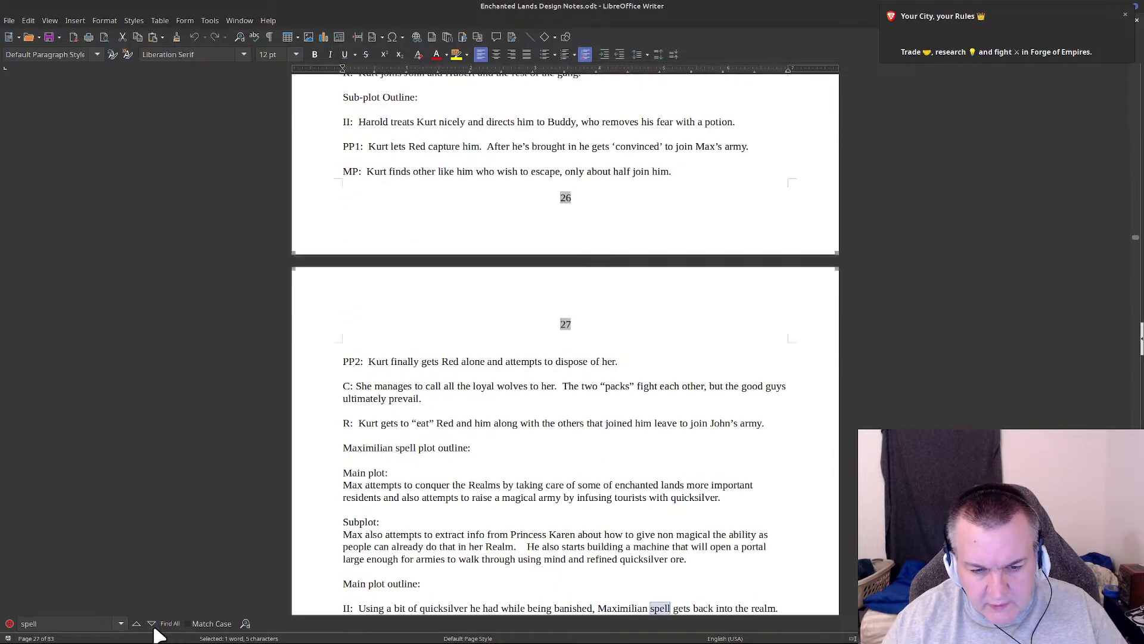
left_click(153, 625)
left_click(152, 624)
left_click(152, 624)
left_click(152, 624)
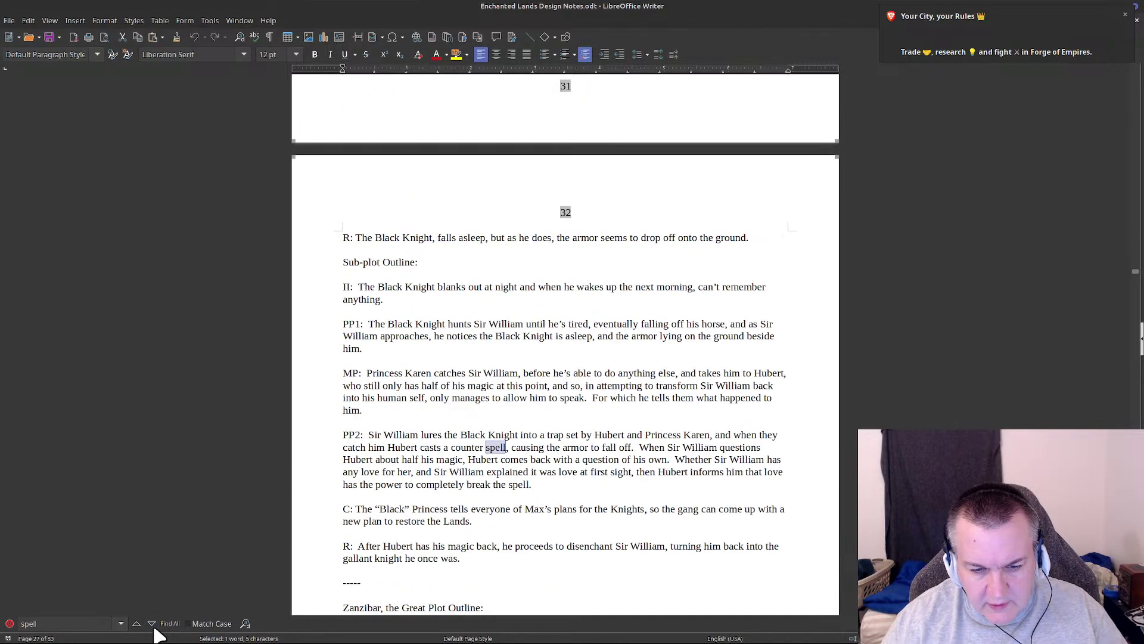
Step: Go on through the "spell" occurrences, reading around pages 61 and 62, up to Hubert's conjuring spell on page 65
left_click(152, 625)
left_click(152, 624)
left_click(152, 624)
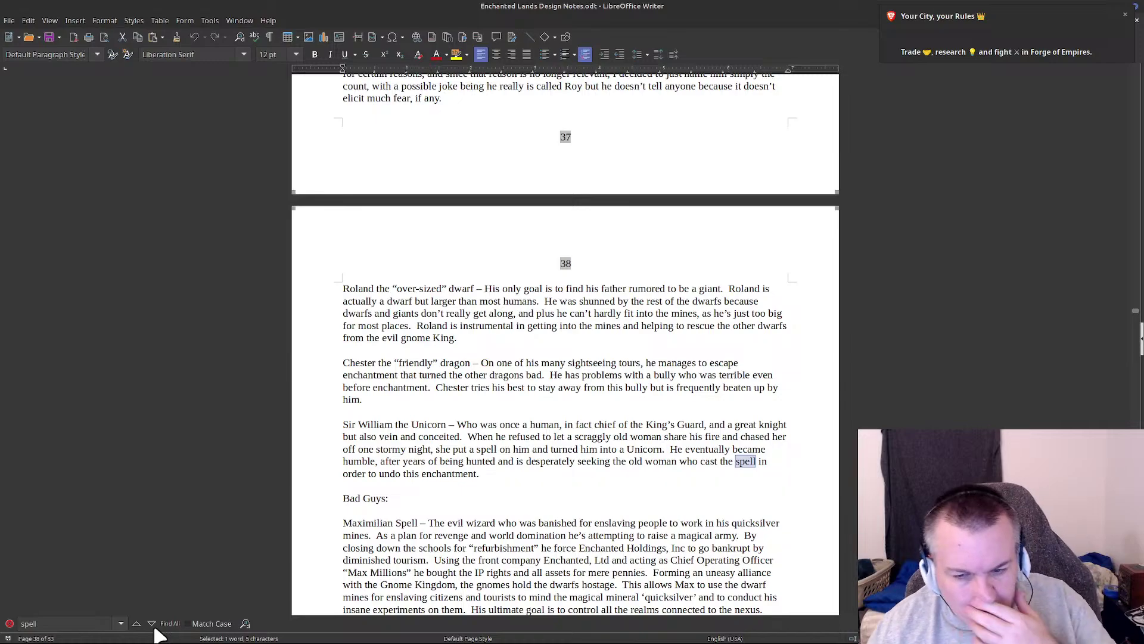
left_click(154, 626)
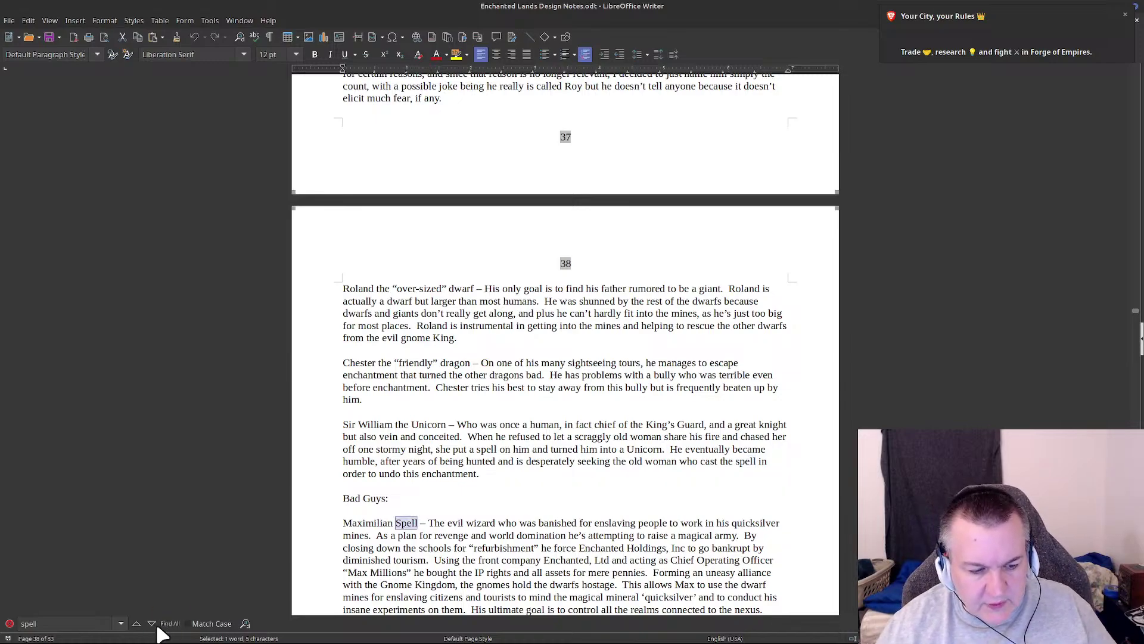
left_click(153, 626)
left_click(153, 627)
left_click(153, 626)
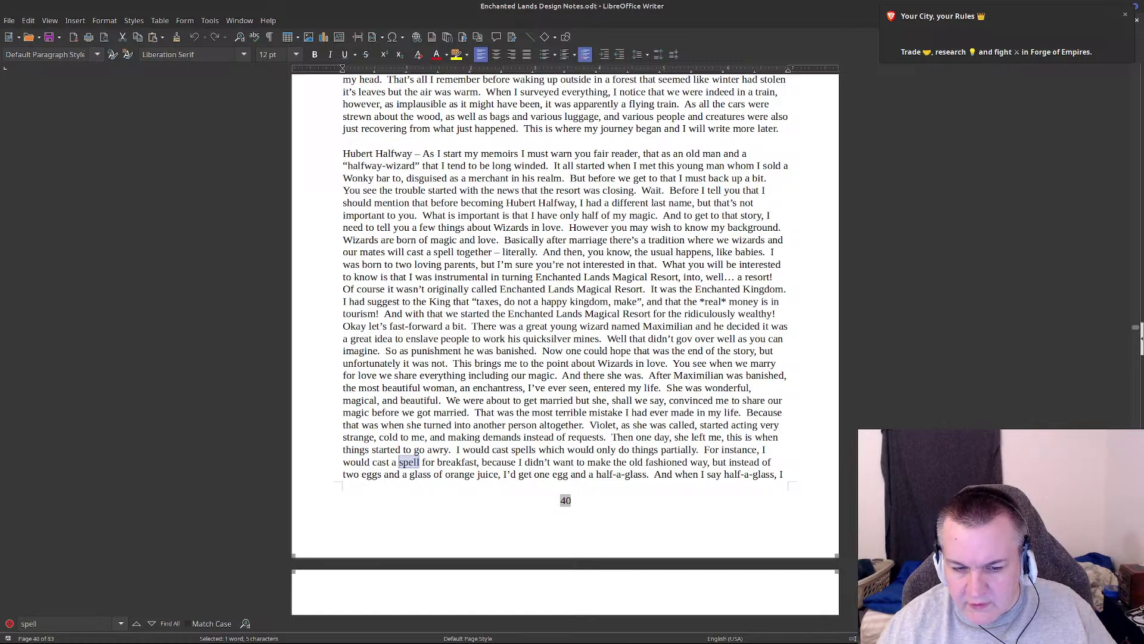
left_click(153, 626)
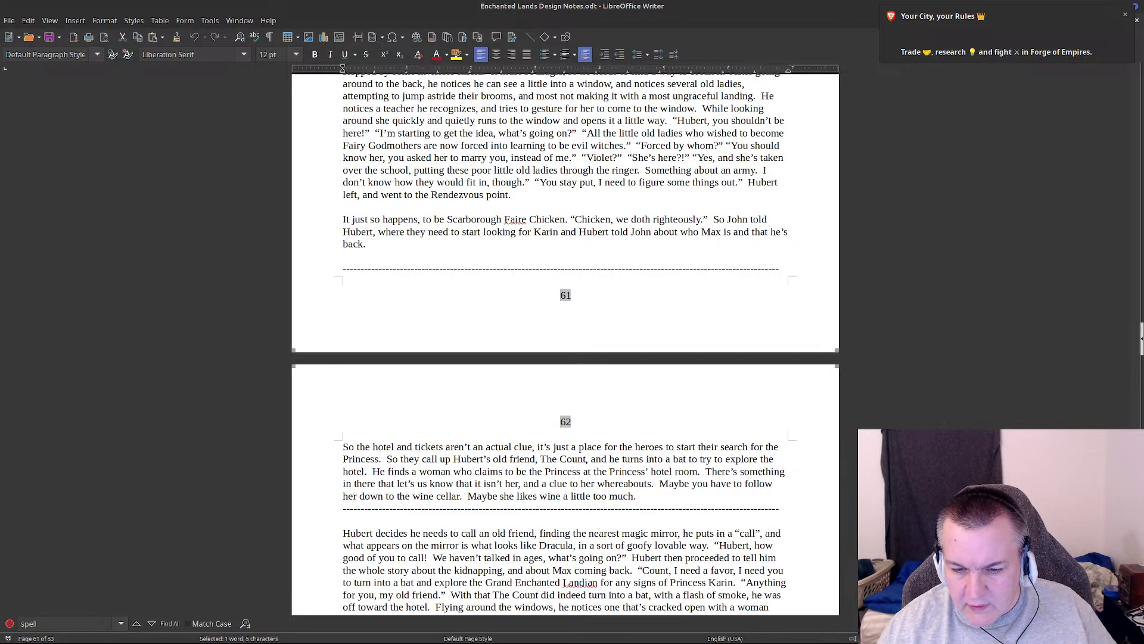
scroll(686, 506, "down", 15)
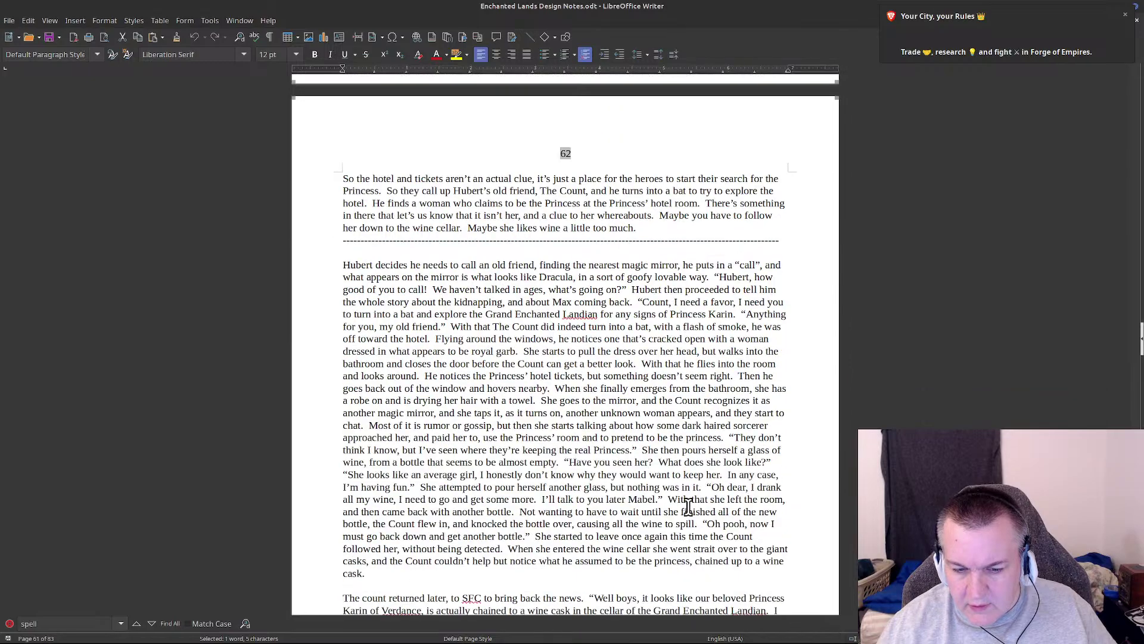
scroll(481, 505, "up", 15)
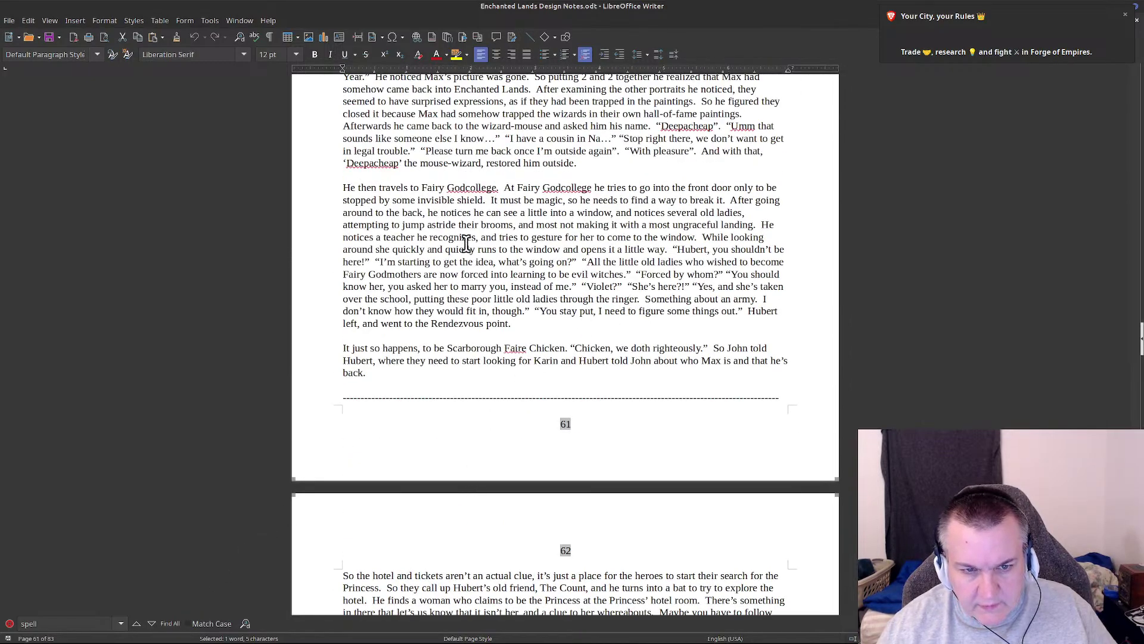
left_click(152, 623)
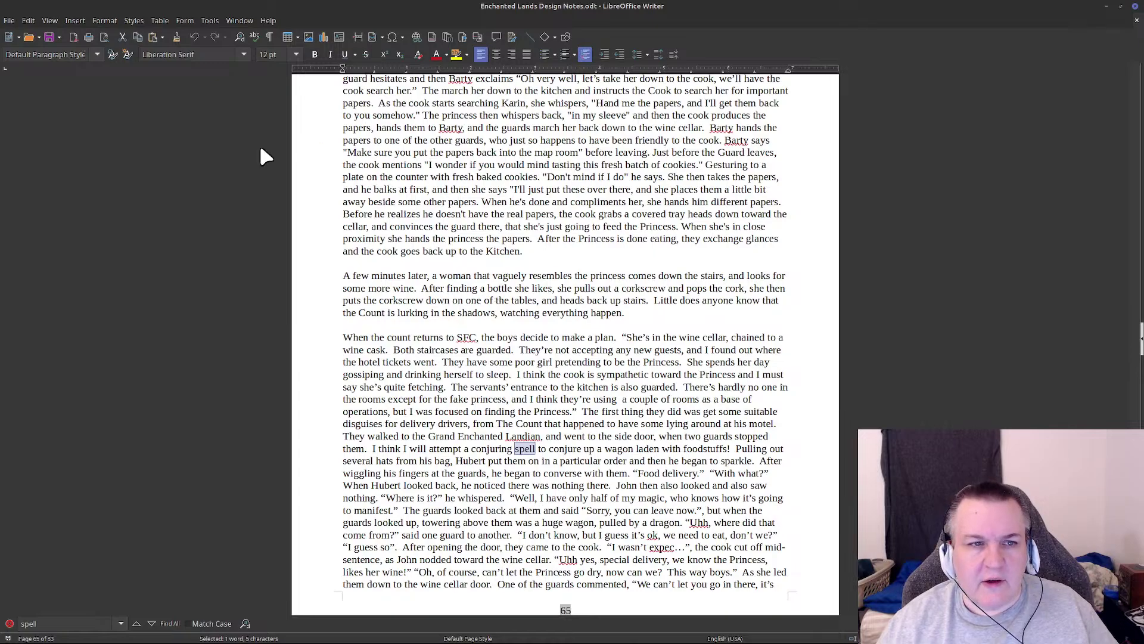
Step: Switch to the Brave browser and look up where the name "Motel" comes from on Behind the Name and Quora
mouse_move(686, 640)
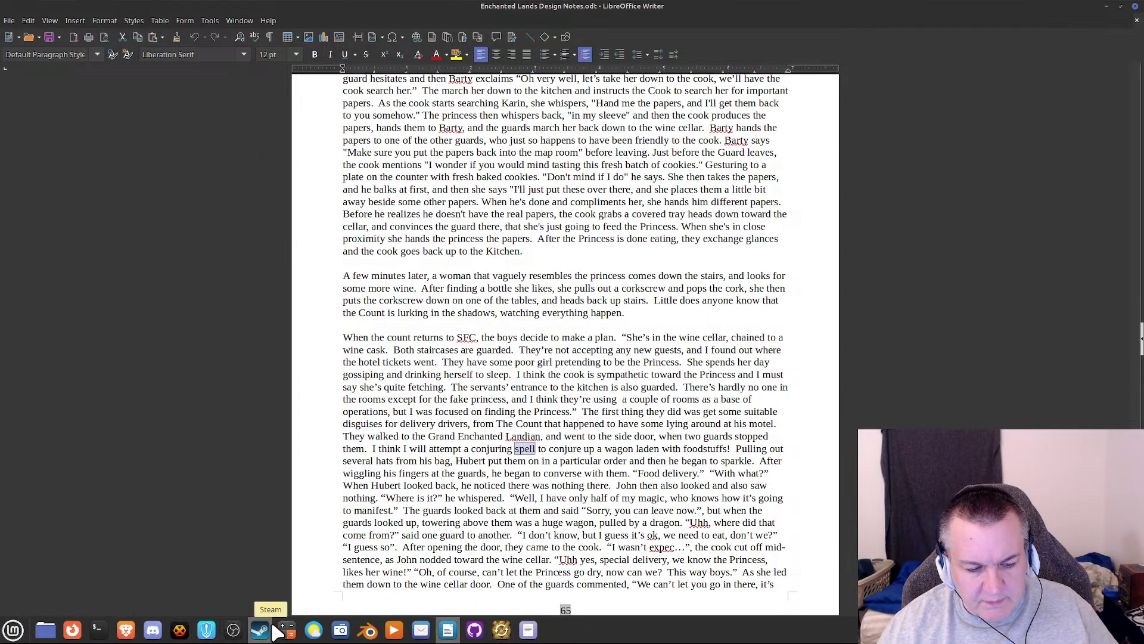
left_click(119, 635)
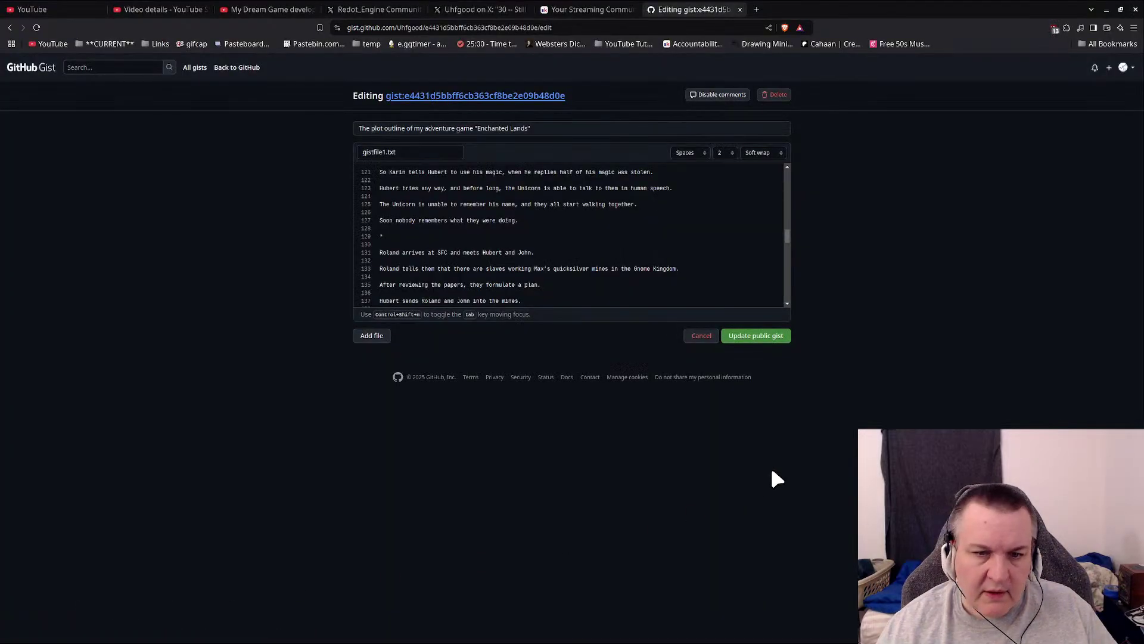
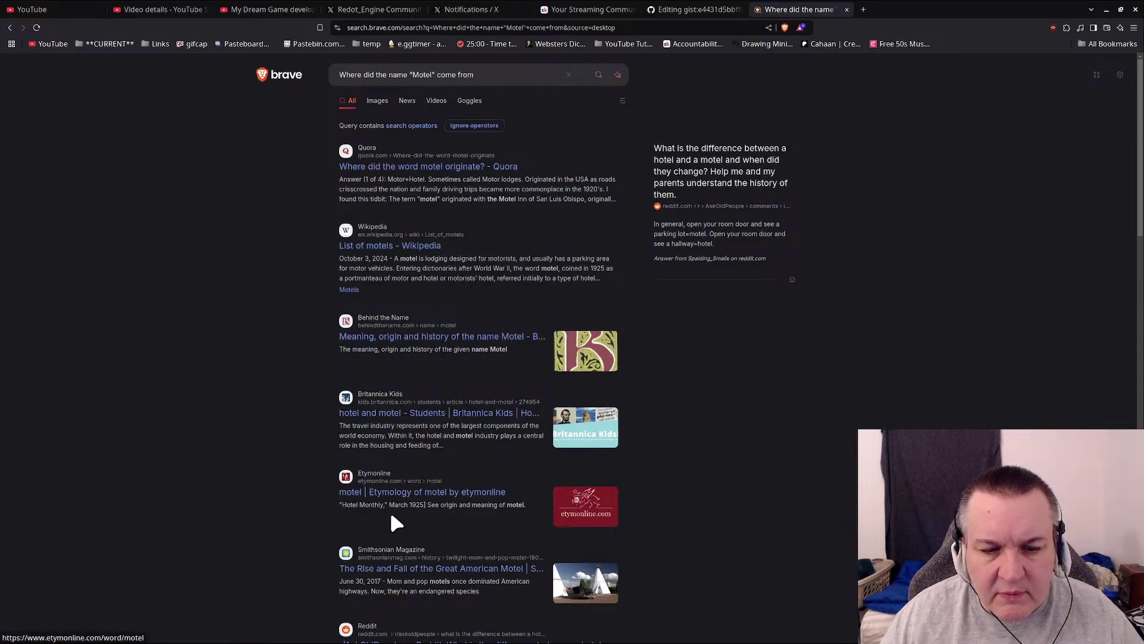
left_click(482, 337)
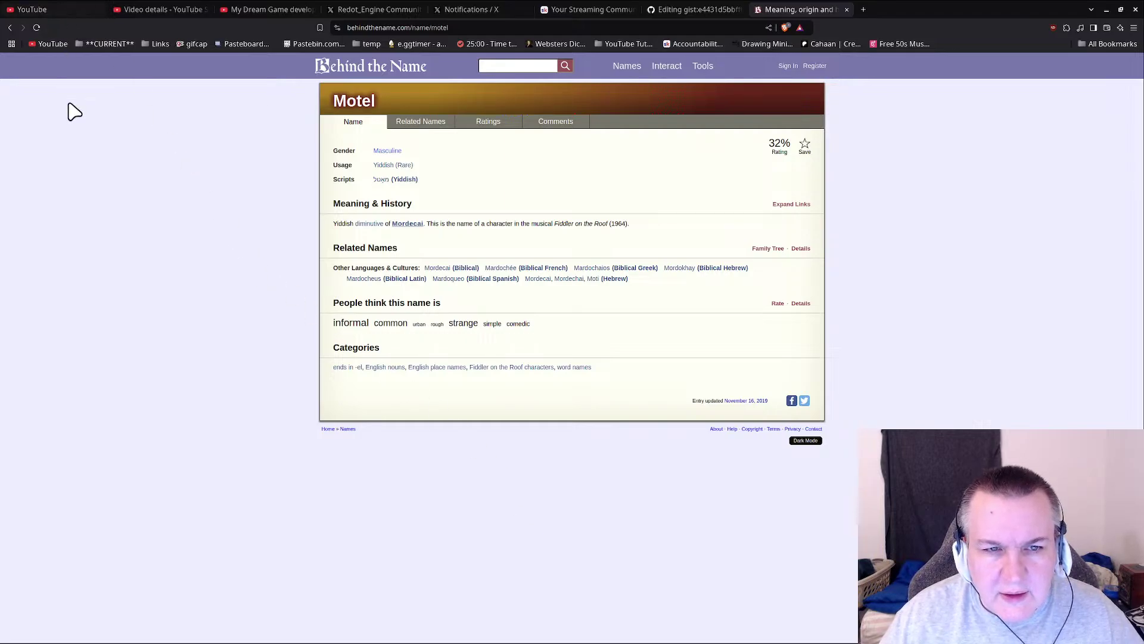
left_click(12, 29)
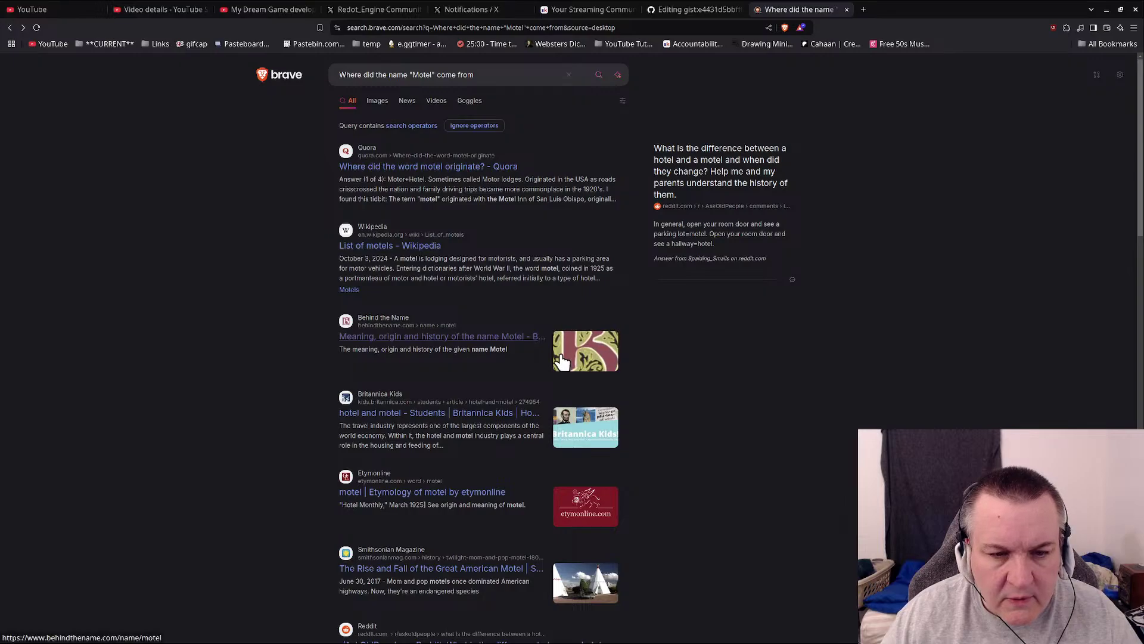
left_click(462, 167)
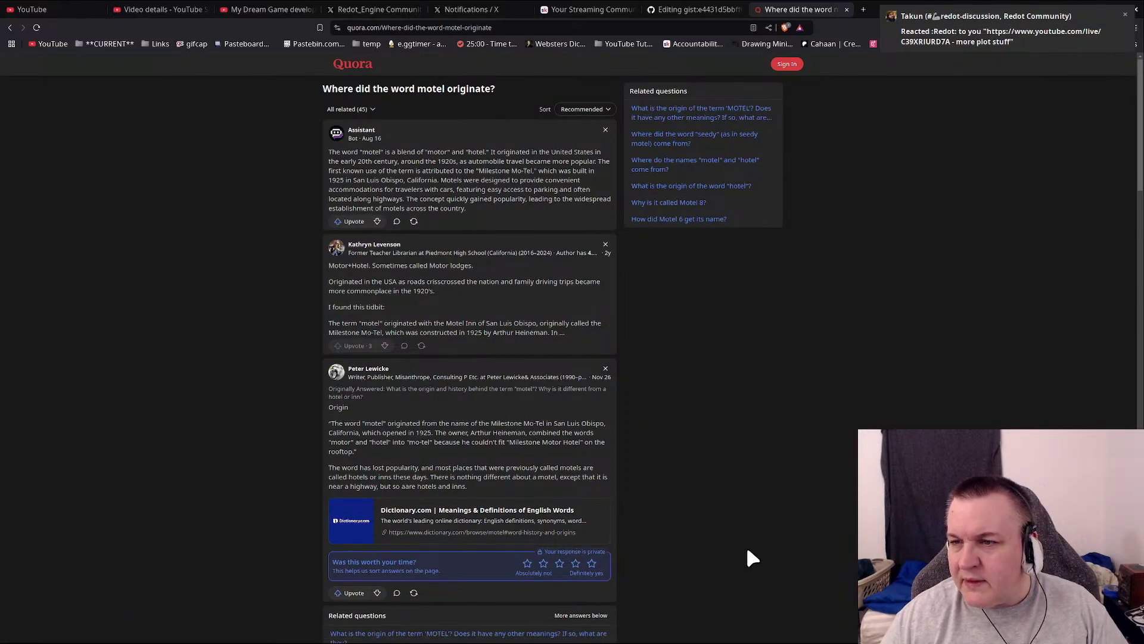
Step: Switch to Discord, check the reactions to the stream link in the redot-discussion channel, and return to the browser
mouse_move(745, 641)
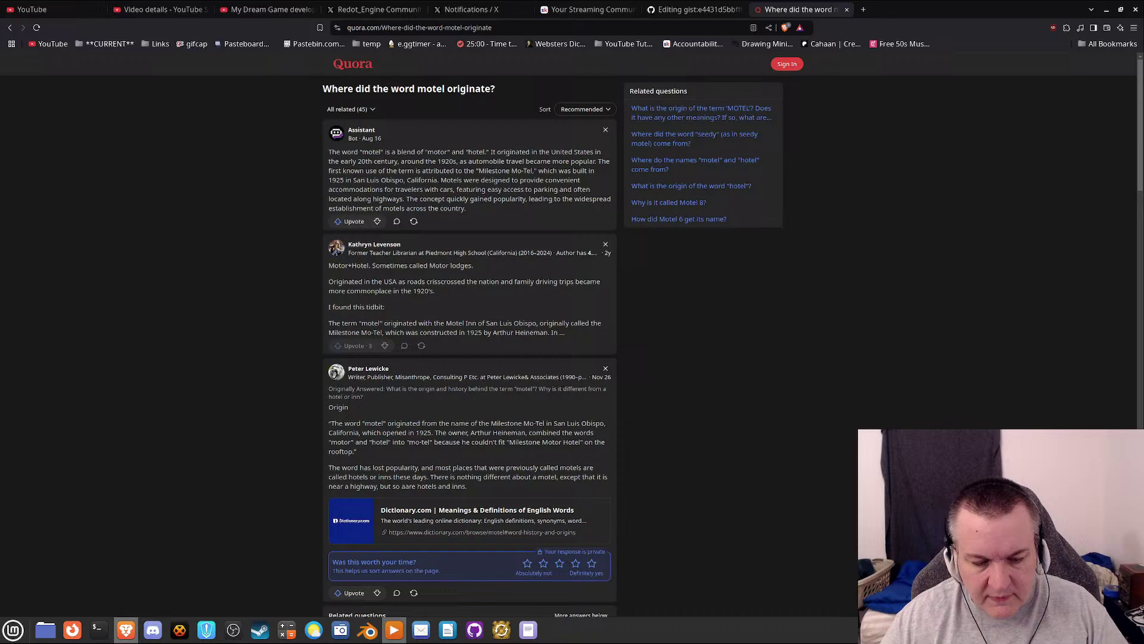
left_click(156, 636)
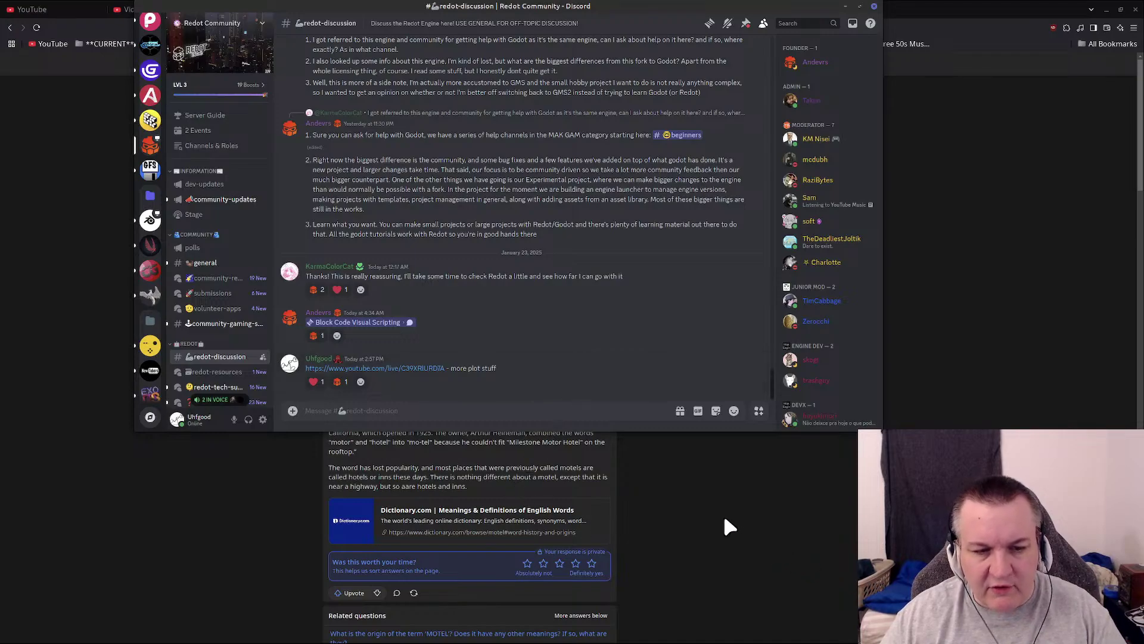
mouse_move(337, 393)
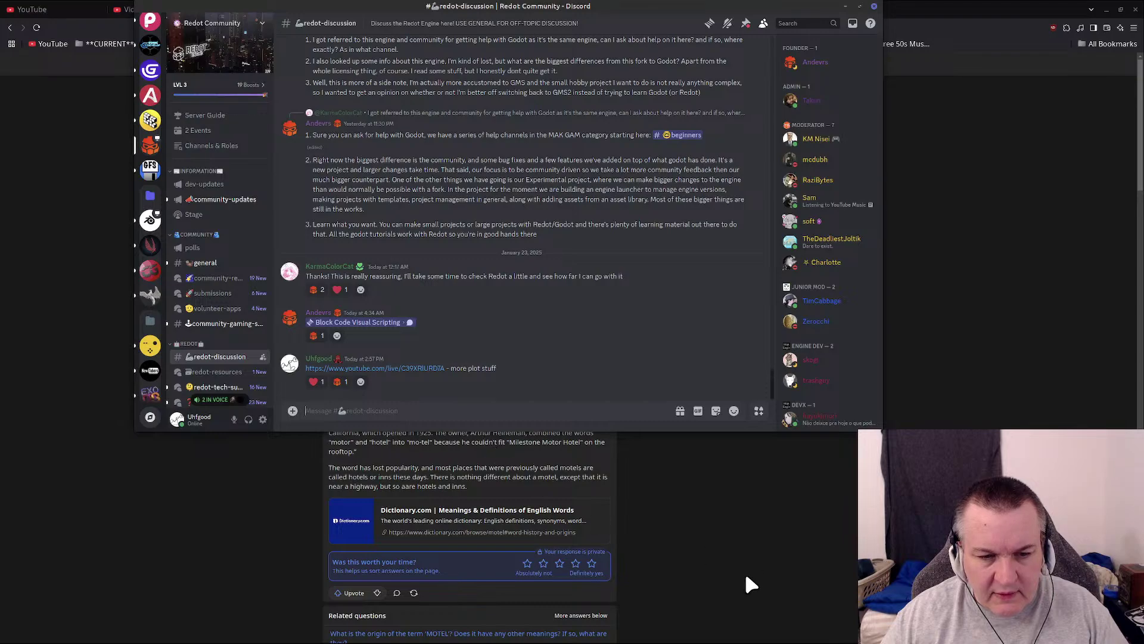
left_click(709, 569)
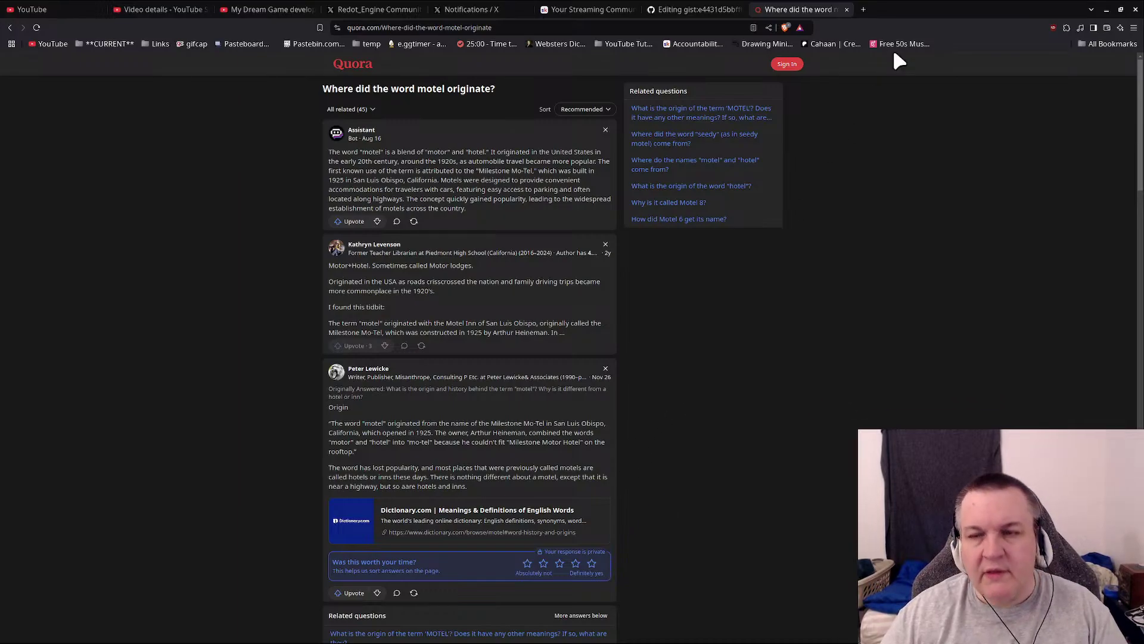
Step: Close the Quora page, go back to the plot outline gist being edited, and dismiss the ad notification
left_click(847, 9)
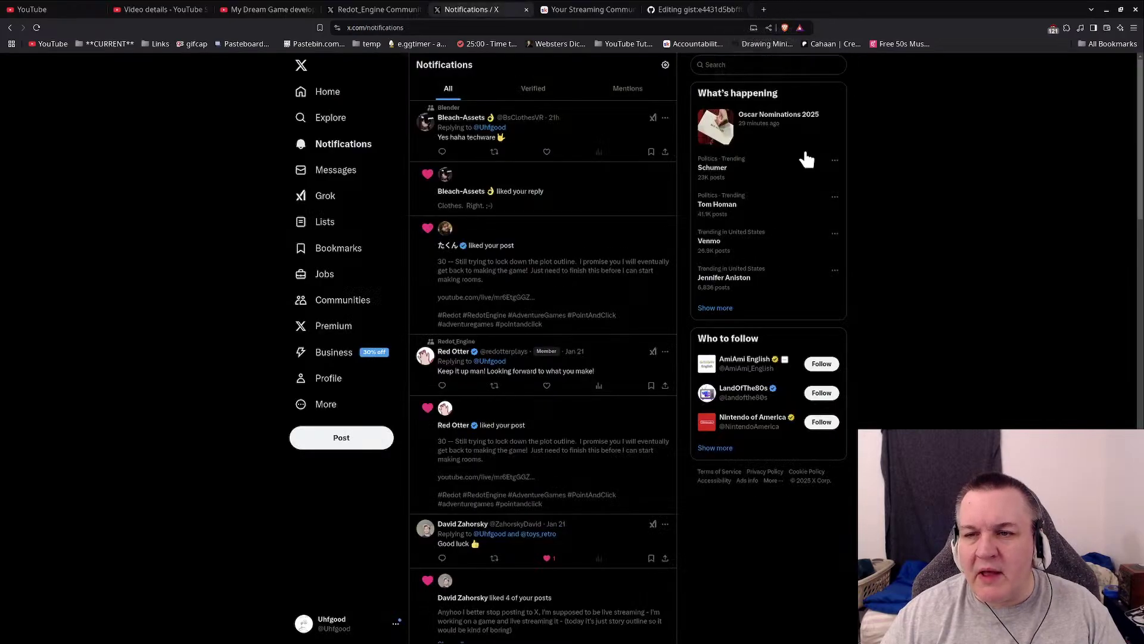
left_click(706, 11)
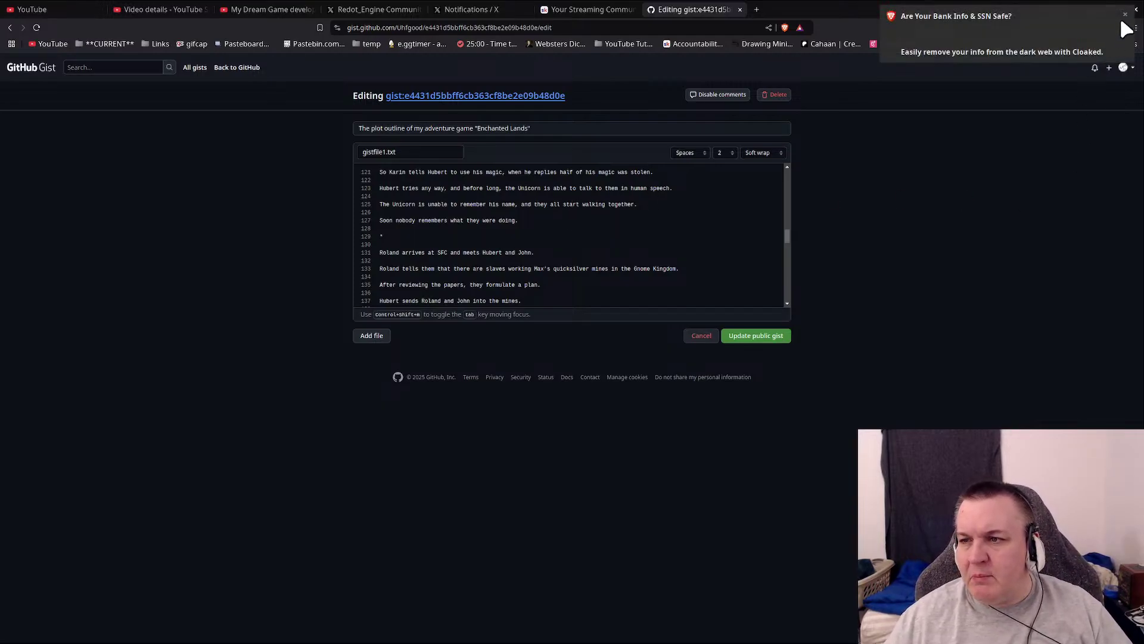
left_click(1136, 10)
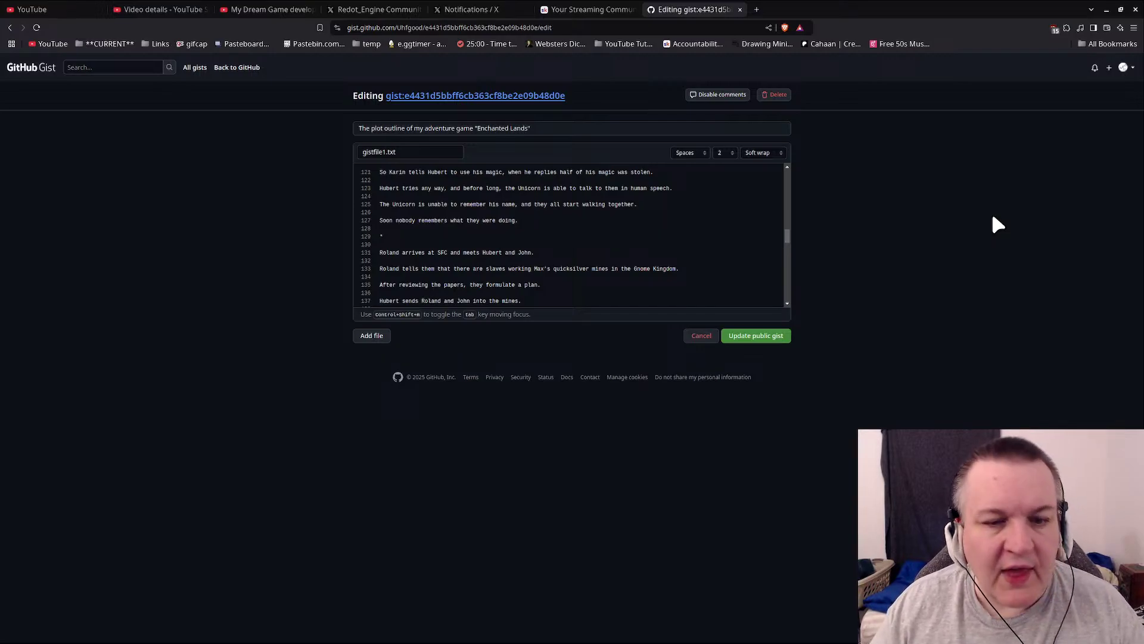
Step: Remove the asterisk scene separator after "Soon nobody remembers what they were doing." and leave an empty line for new text
key("Return")
key("Return")
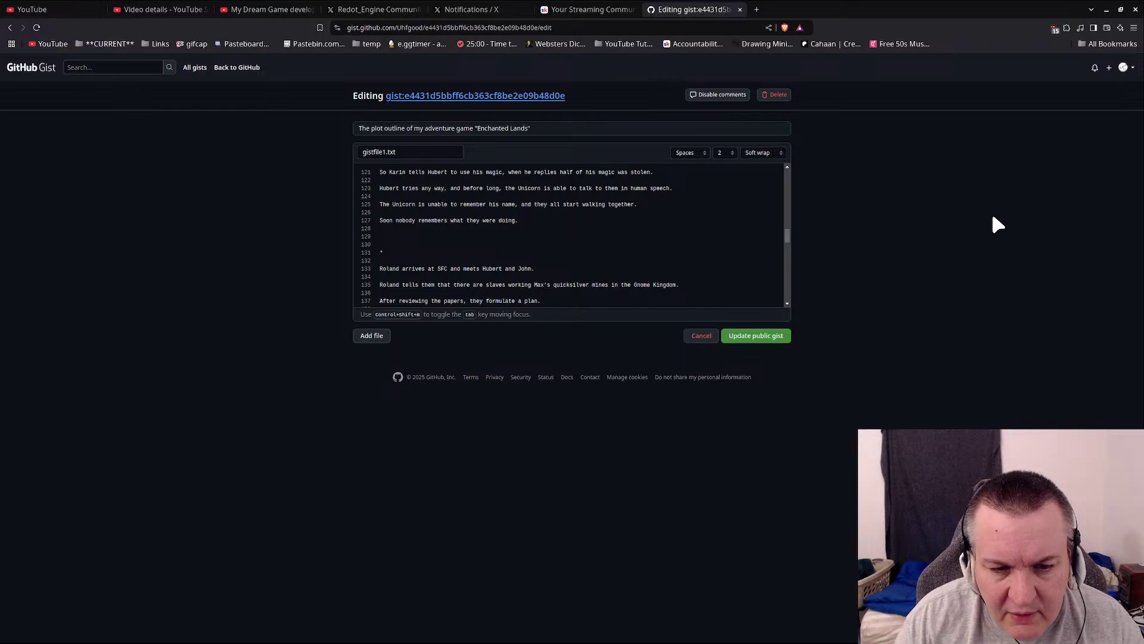
key("Down")
key("Down")
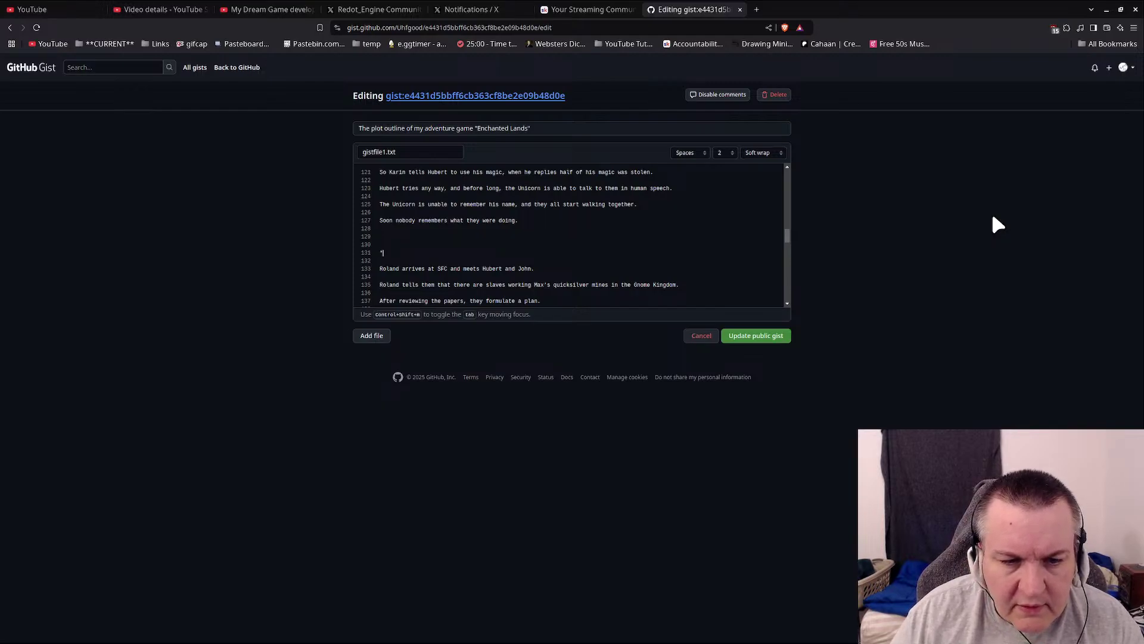
key("BackSpace")
key("BackSpace")
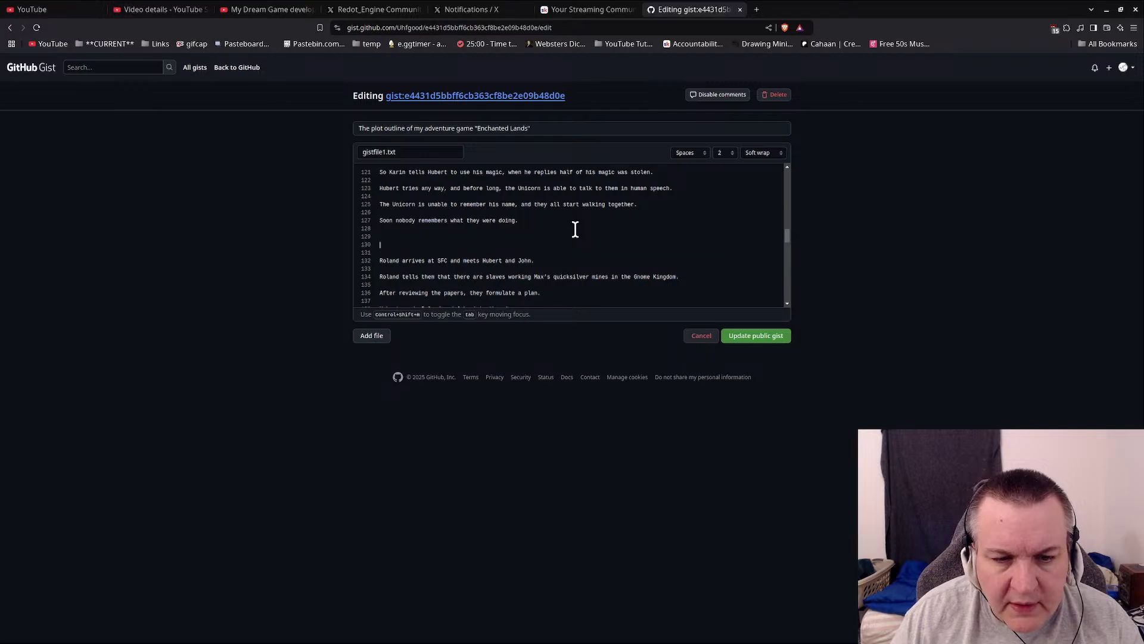
key("BackSpace")
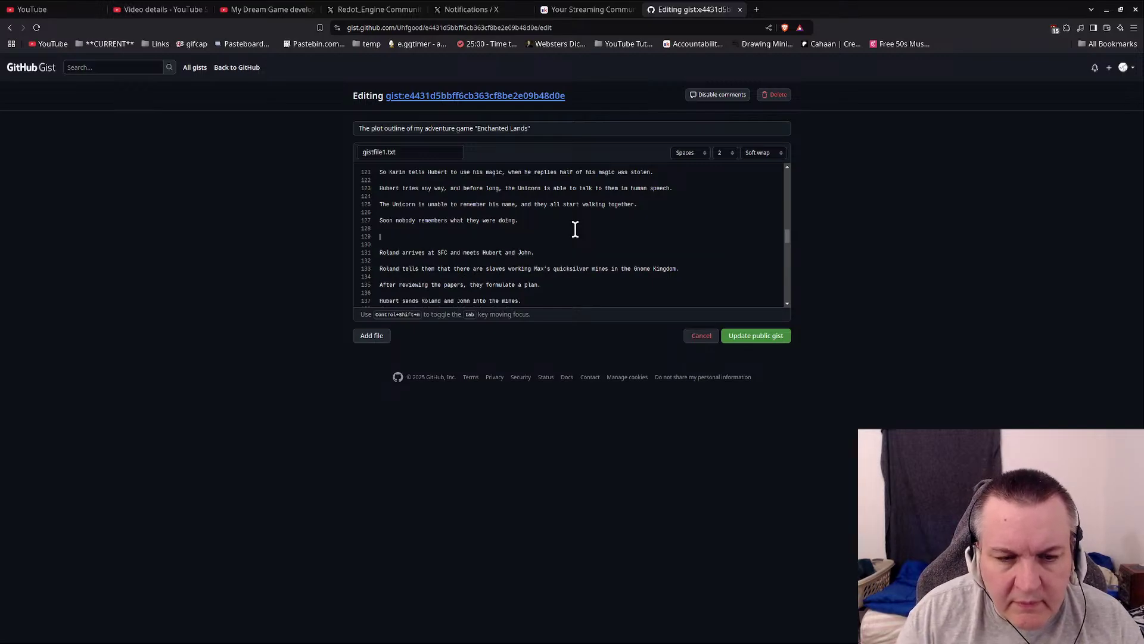
Step: Write the line "John notices Hubert wearing Wizard garb and suggests he's a wizard and should cast a spell or something."
type("John notic")
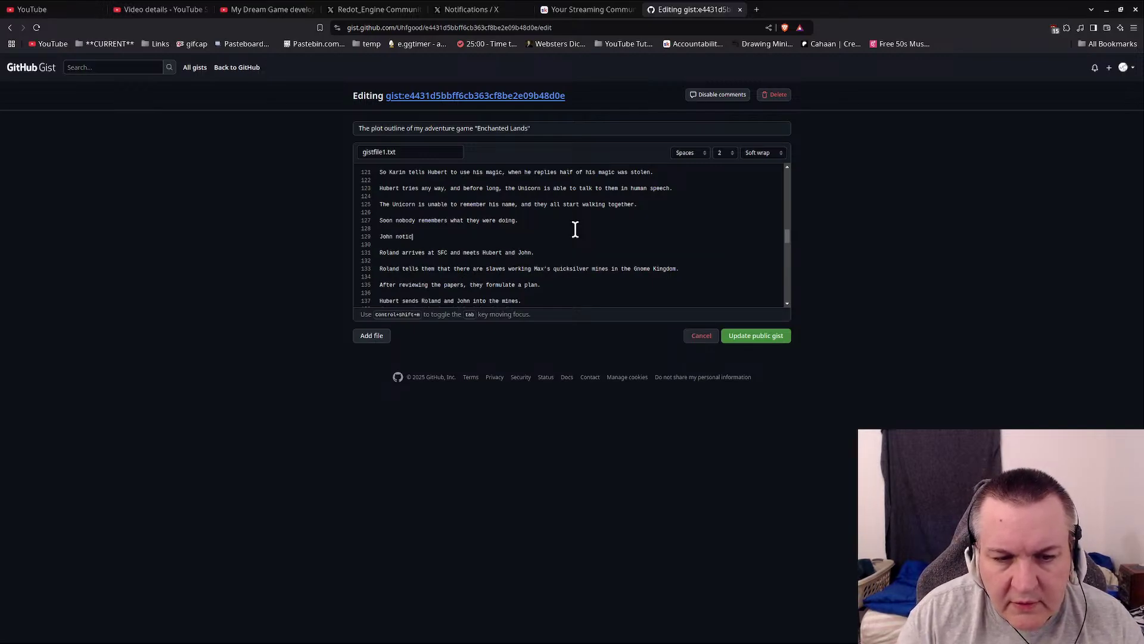
type("es Hubert")
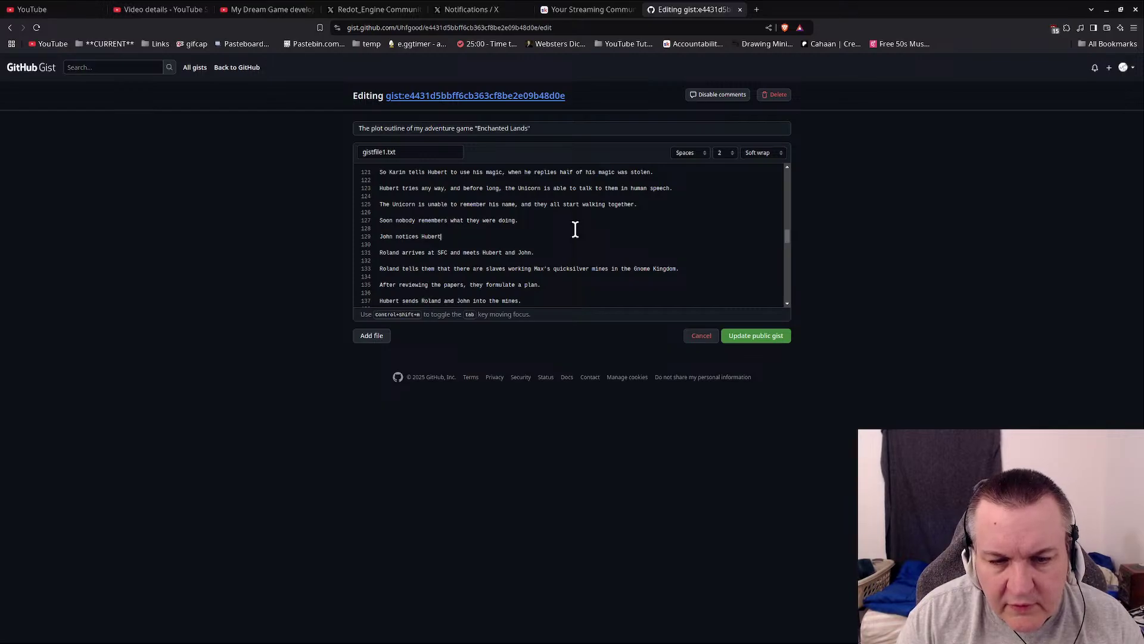
type(" wearing ")
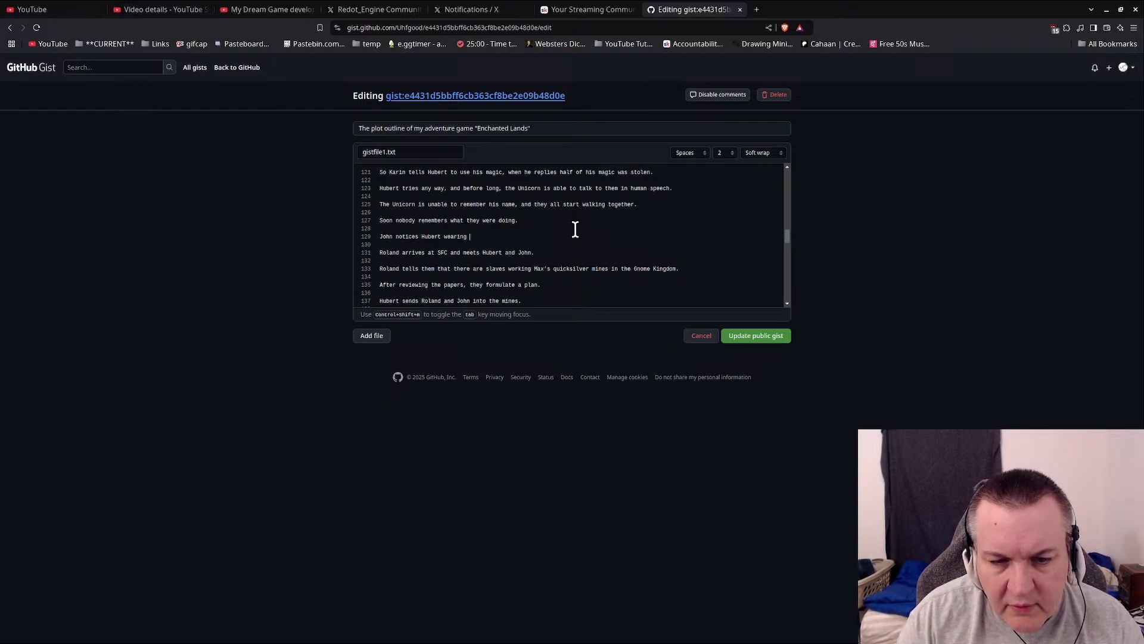
type("wizard gar")
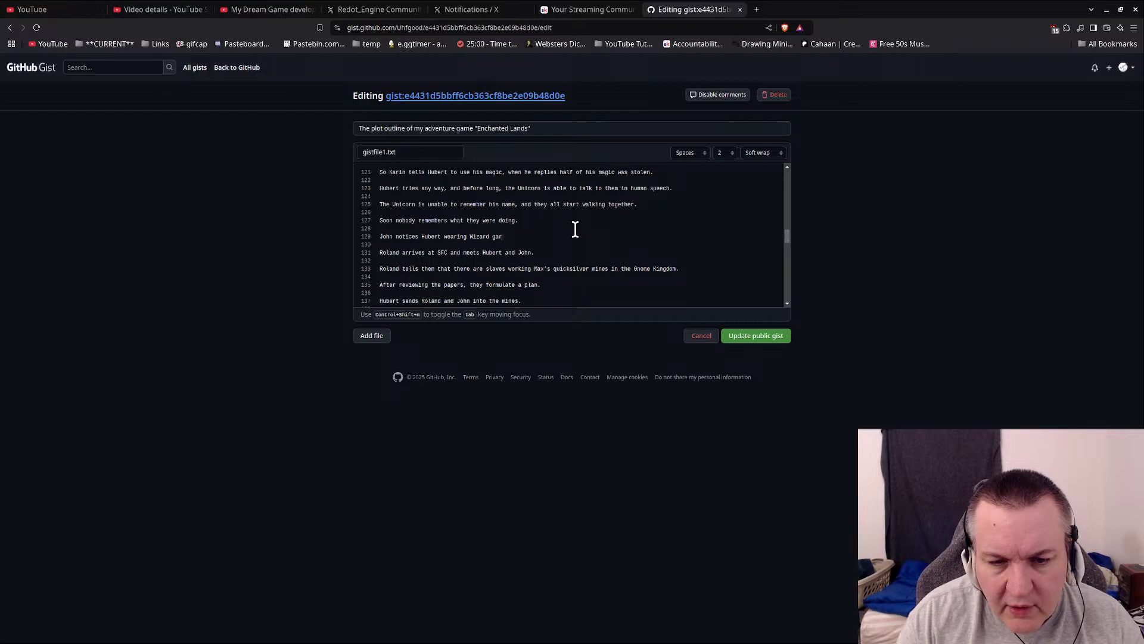
type("b and")
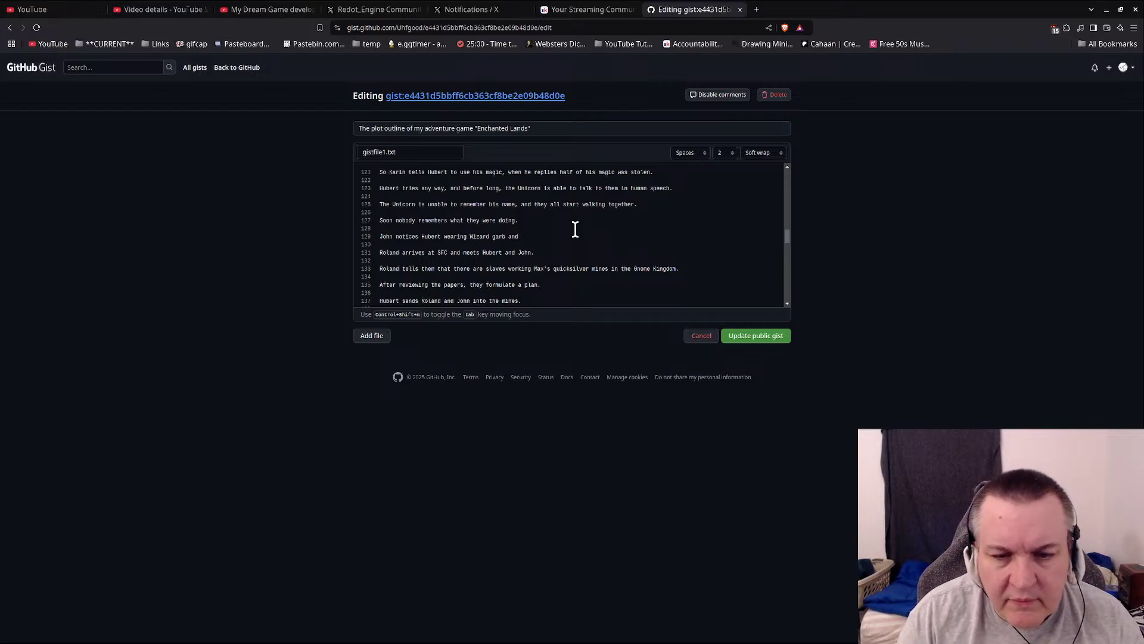
type(" asuggests he's a")
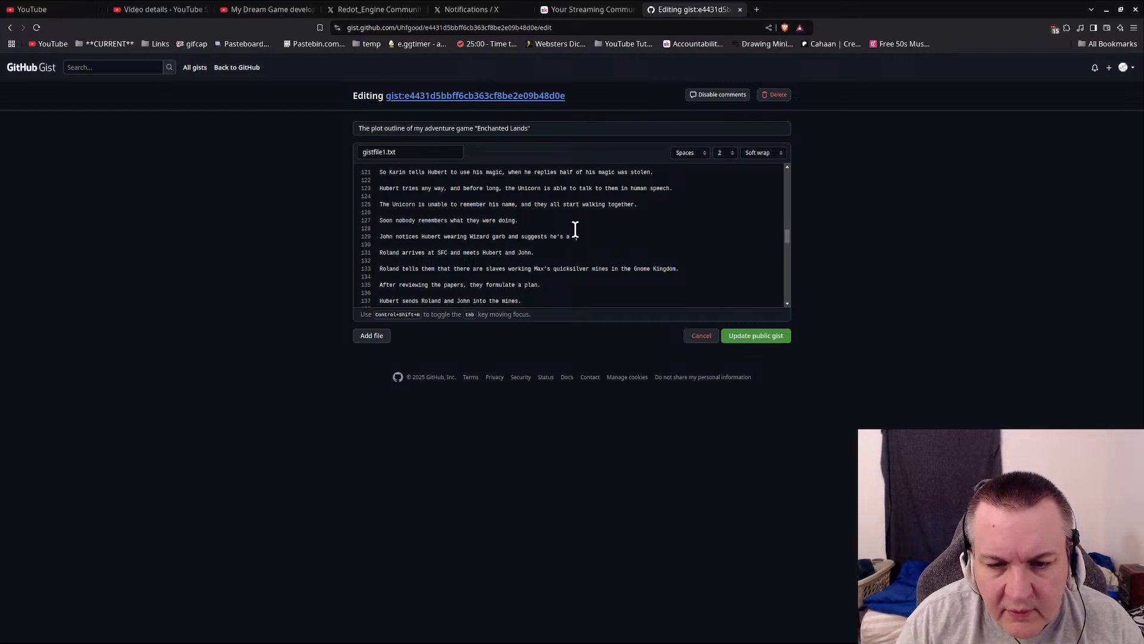
type(" wizard and should ")
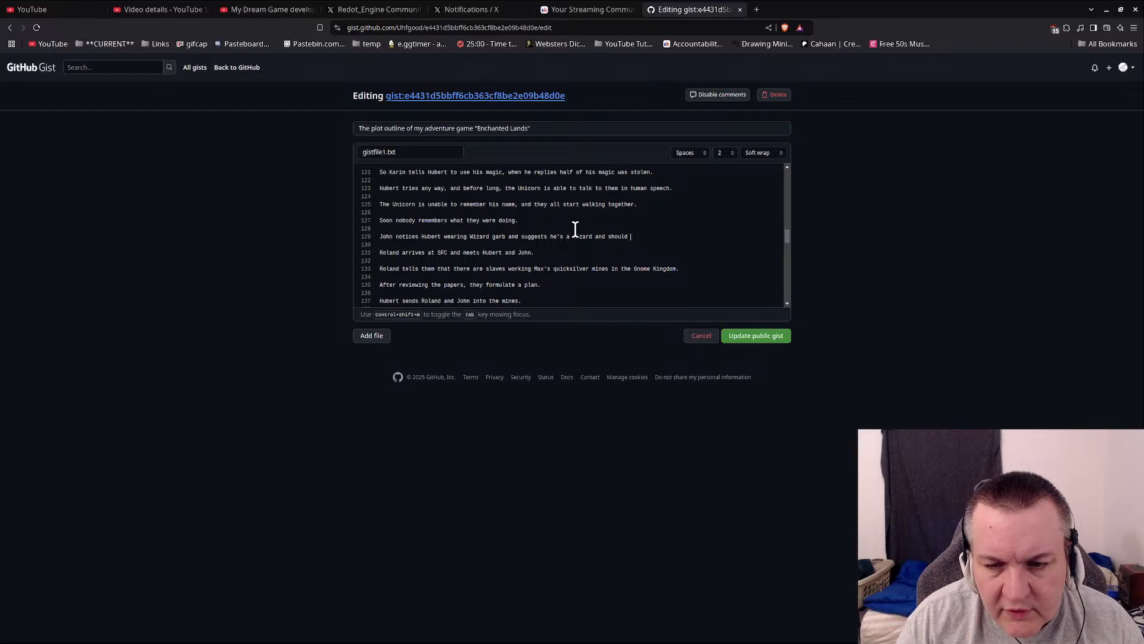
type("cast a spell ro")
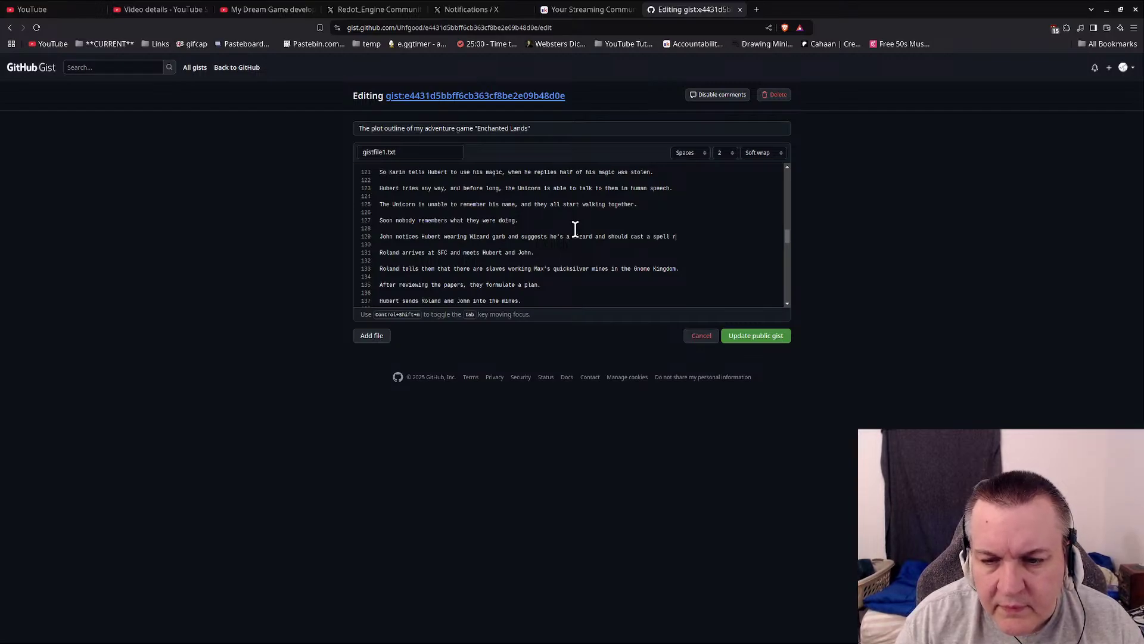
key("BackSpace")
type("or something.")
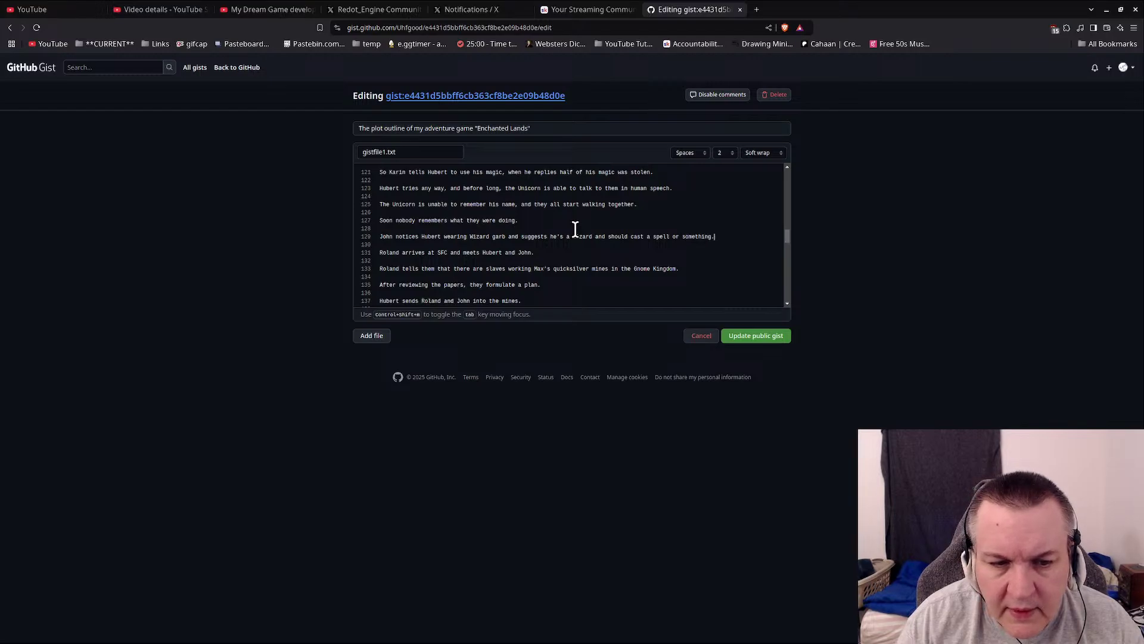
Step: Add a new paragraph reading "Hubert reaches into a bag and pulls out some hats and puts them on."
key("Return")
key("Return")
type("Hubert")
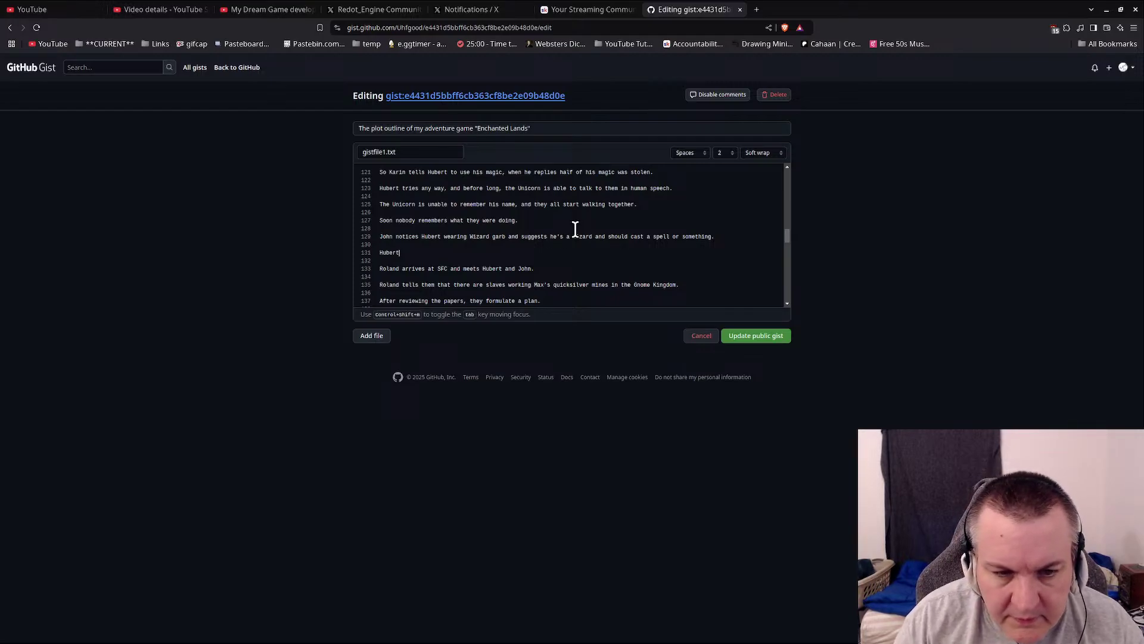
type("rea")
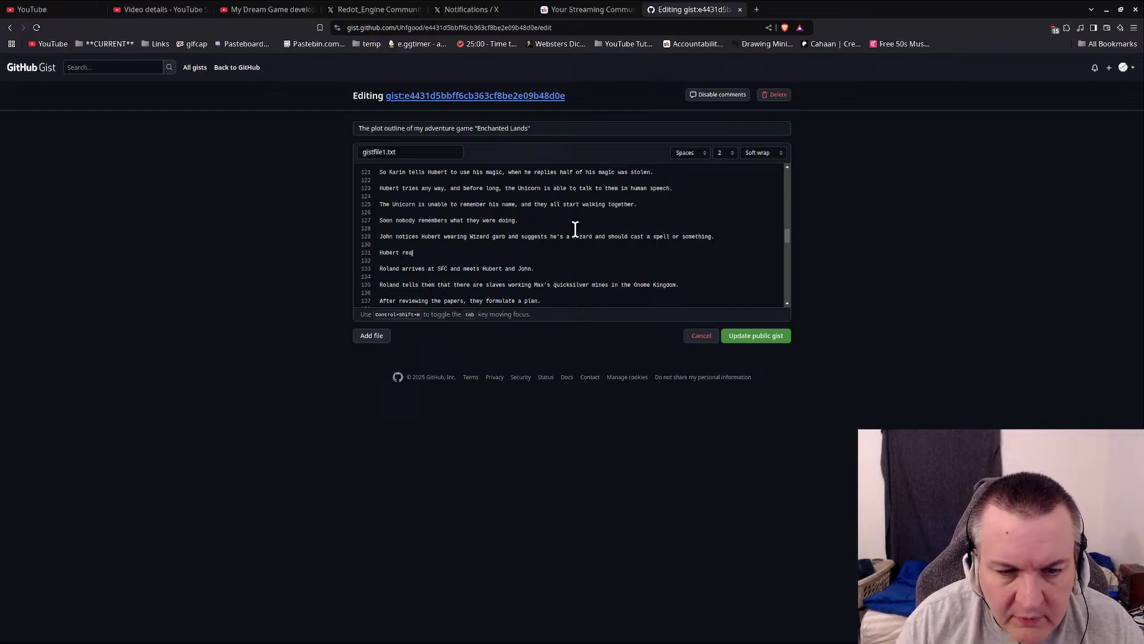
type("ches into a ba")
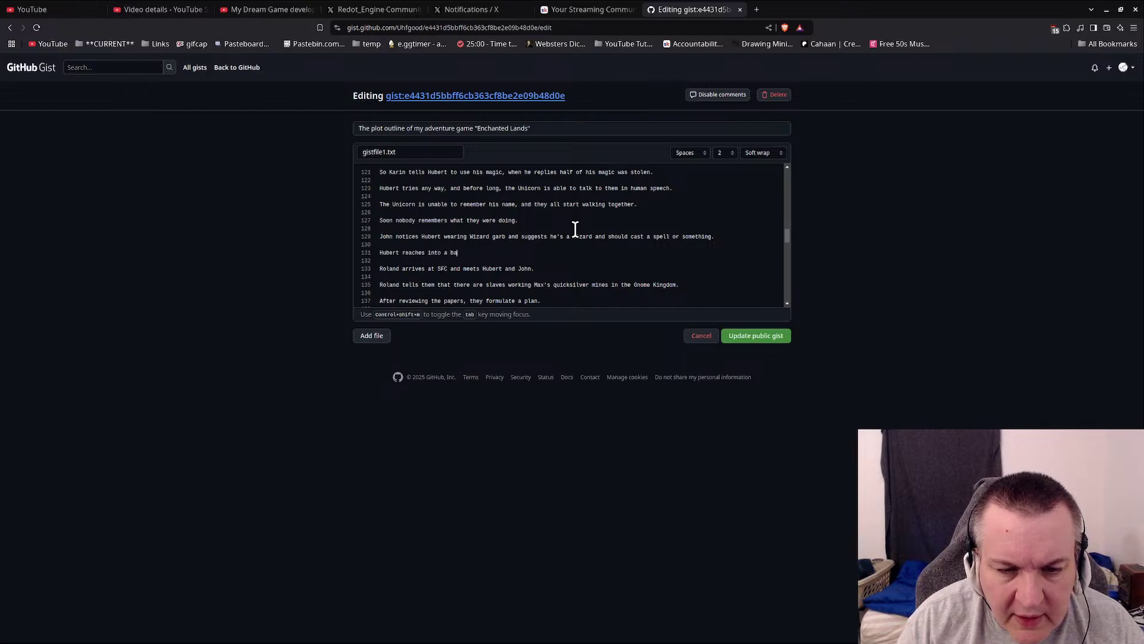
type("g and pulls out som")
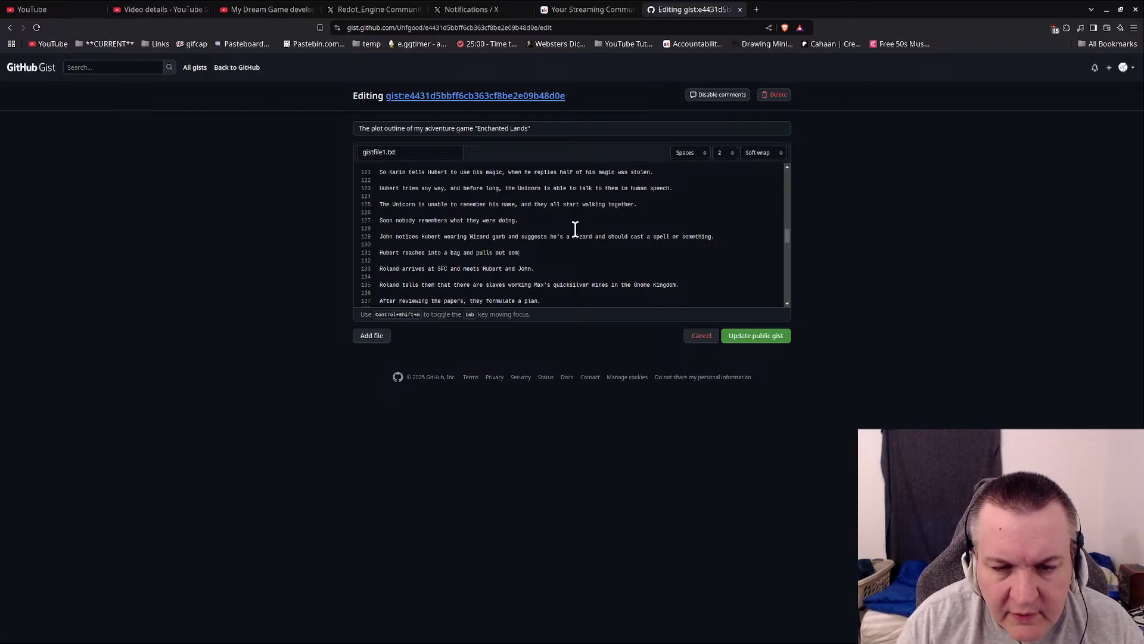
type("e hats and puts them")
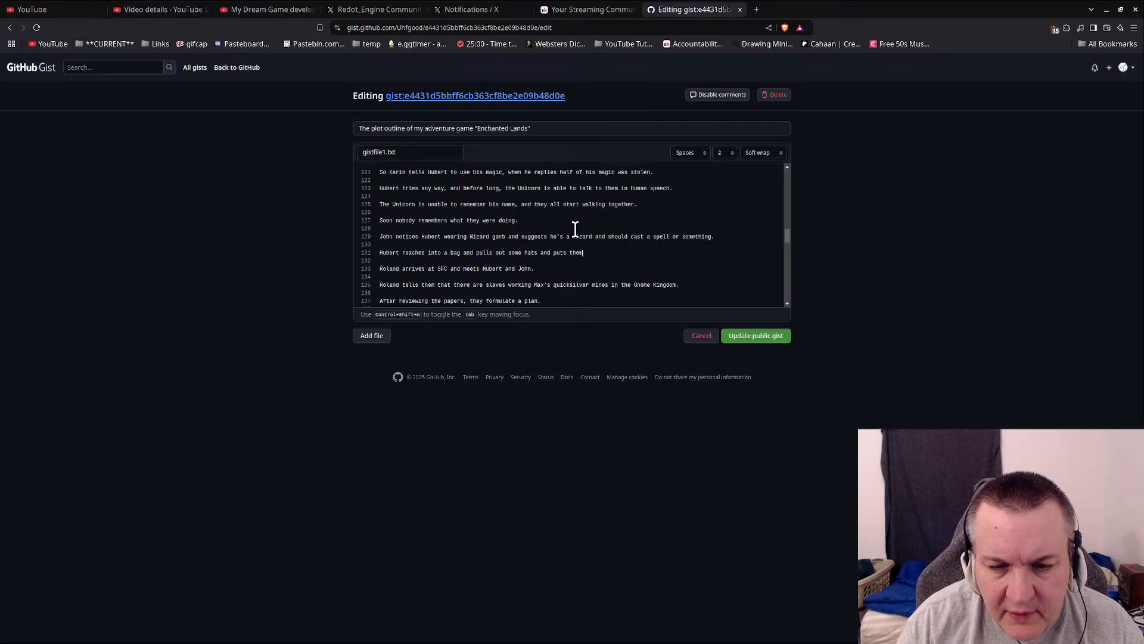
type(" on.")
Step: Start another paragraph with "John then suggest he wiggles his fingers or something, and Hubert does", keeping a single space before "Hubert"
key("Return")
key("Return")
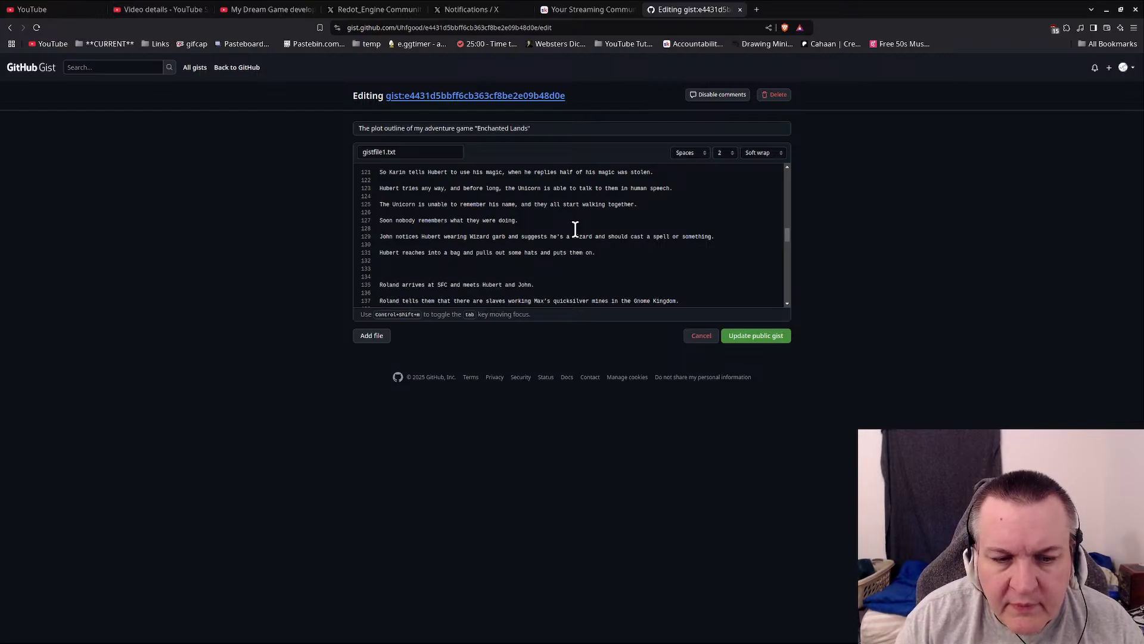
type("John then sug")
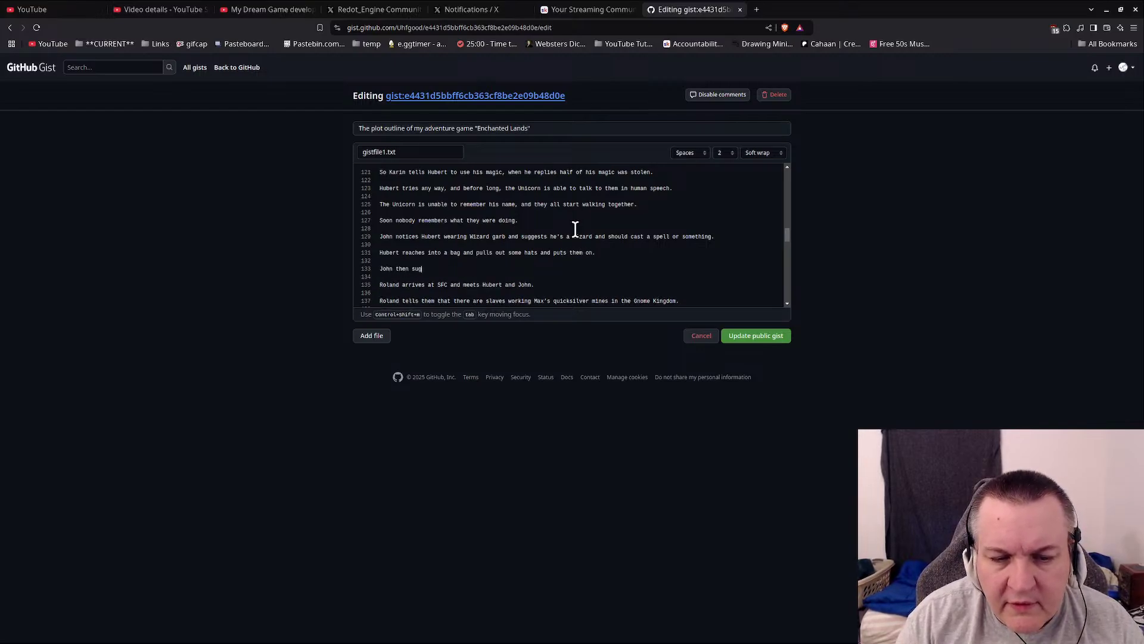
type("gest he wiggl")
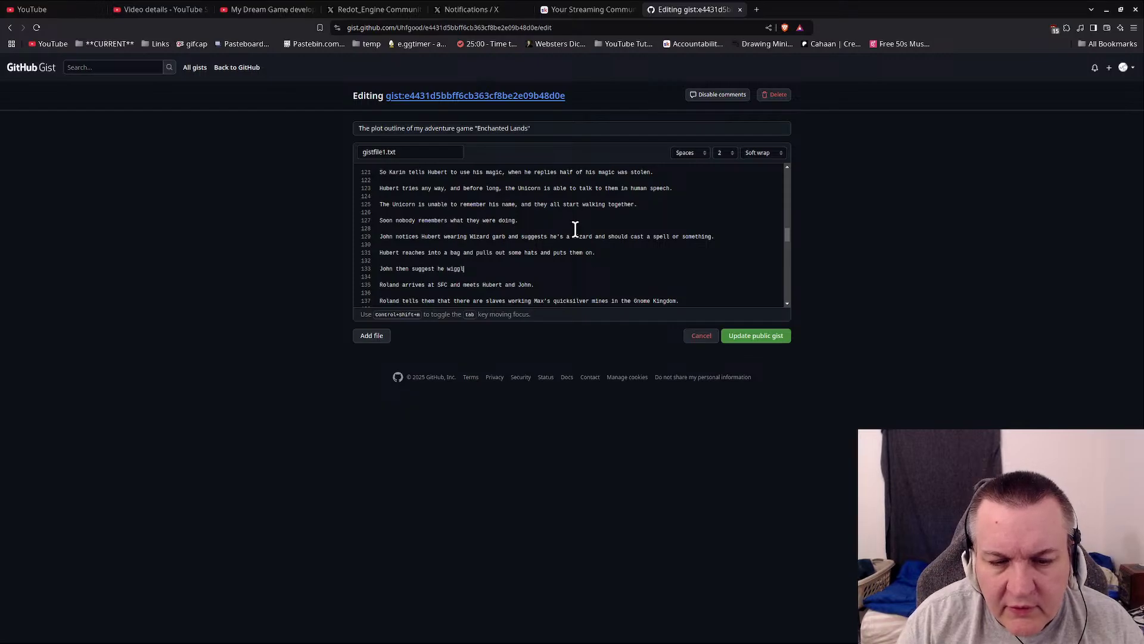
type("es his fingers")
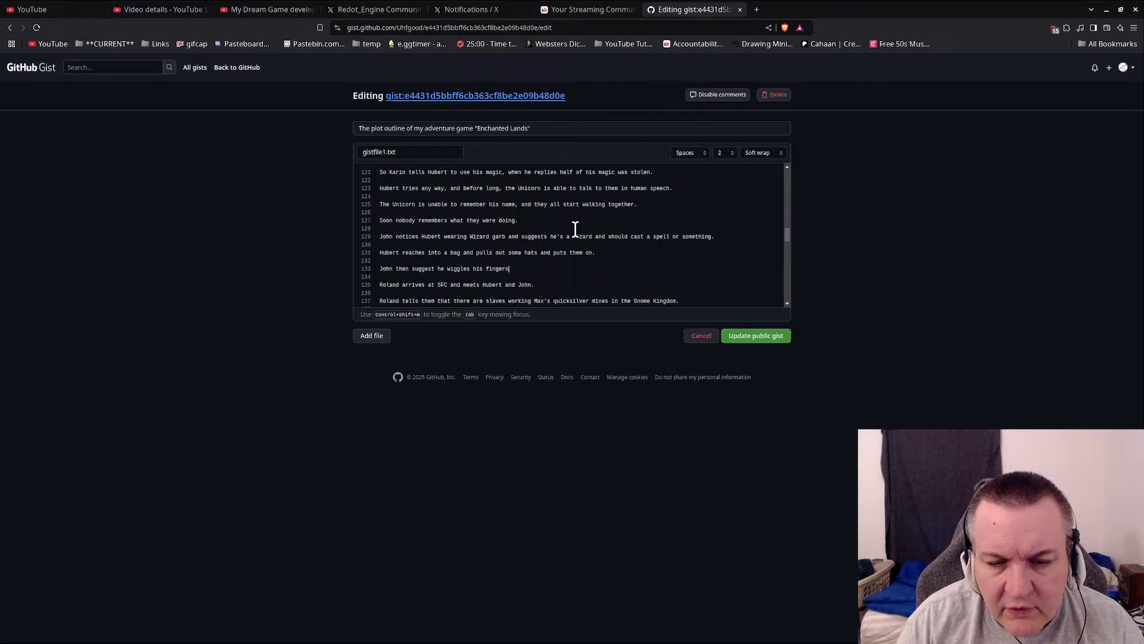
type(" or something, an")
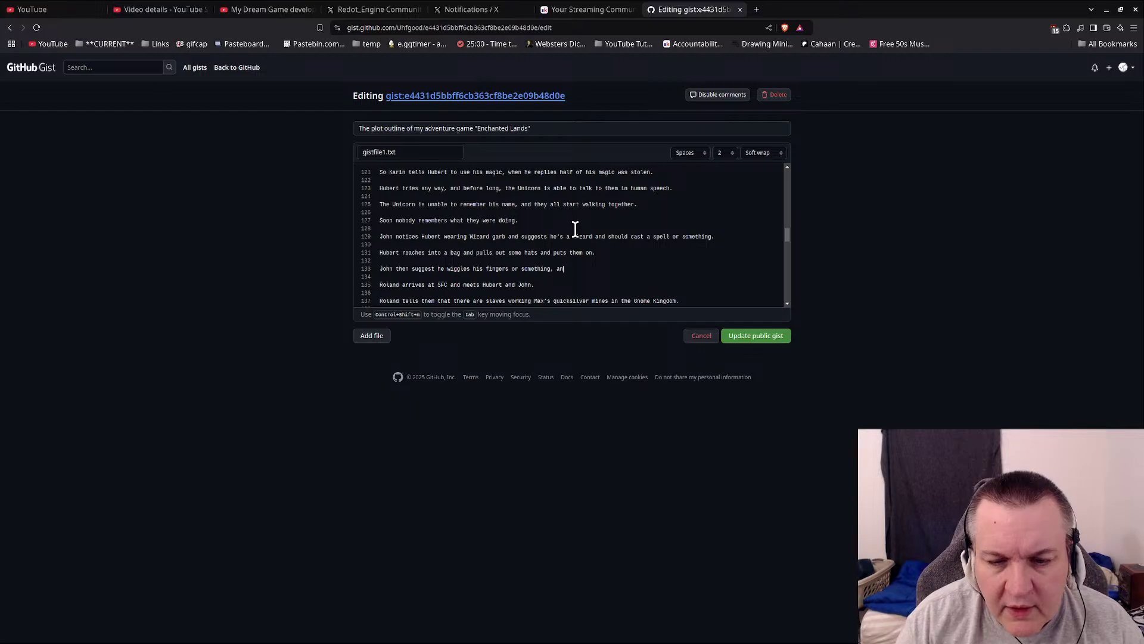
type("d  Hubert")
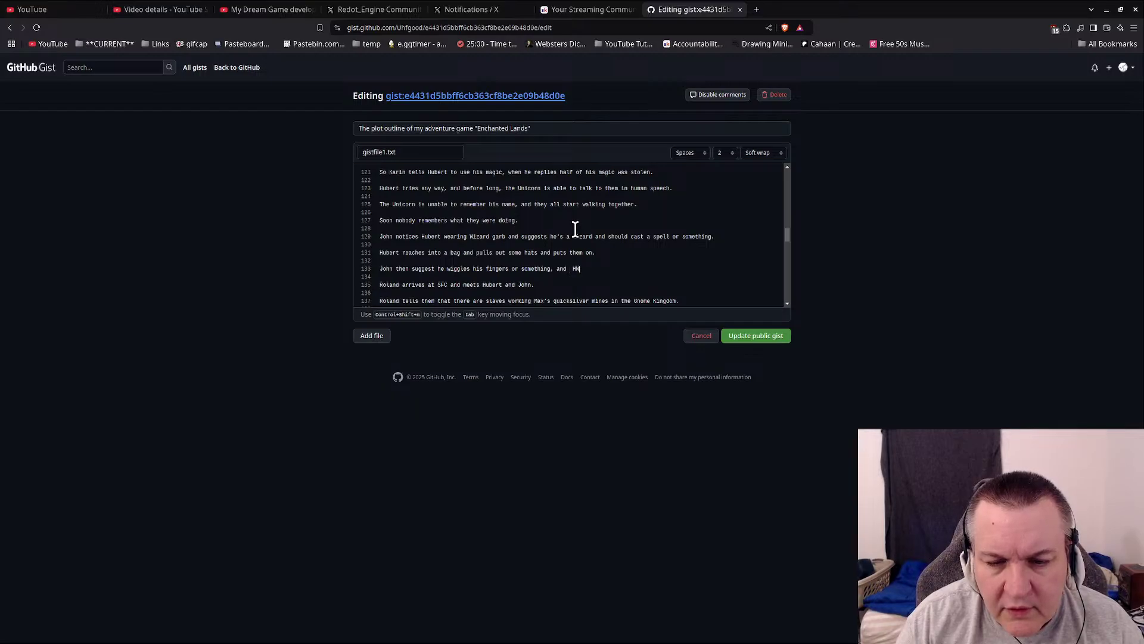
type(" does")
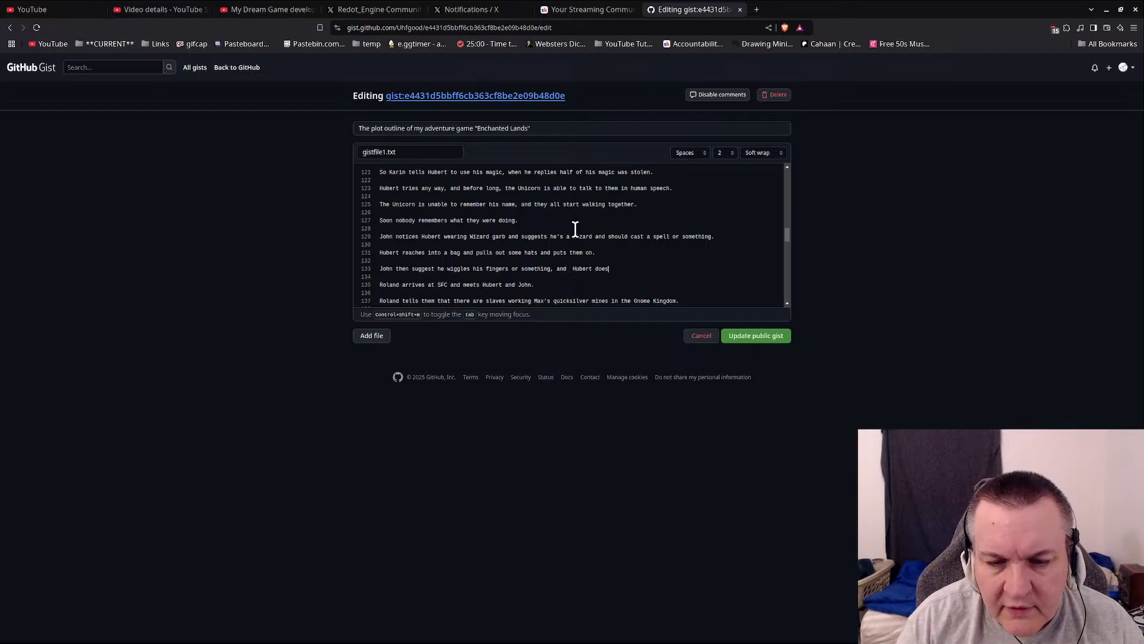
key("ctrl+Left")
key("ctrl+Left")
key("Left")
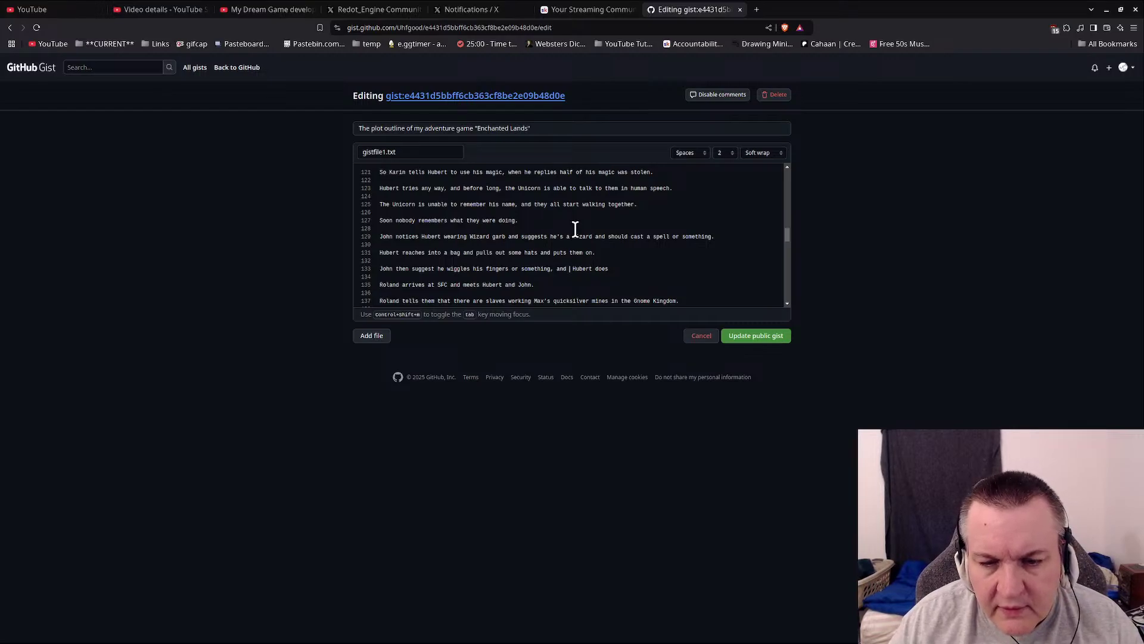
key("Delete")
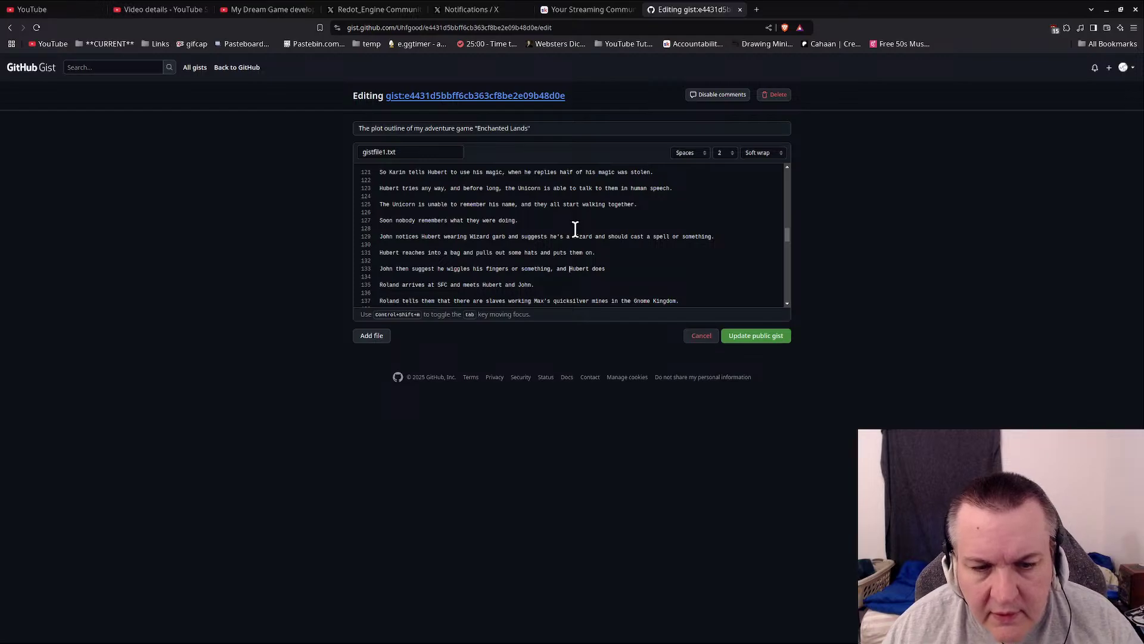
key("Right")
key("Right")
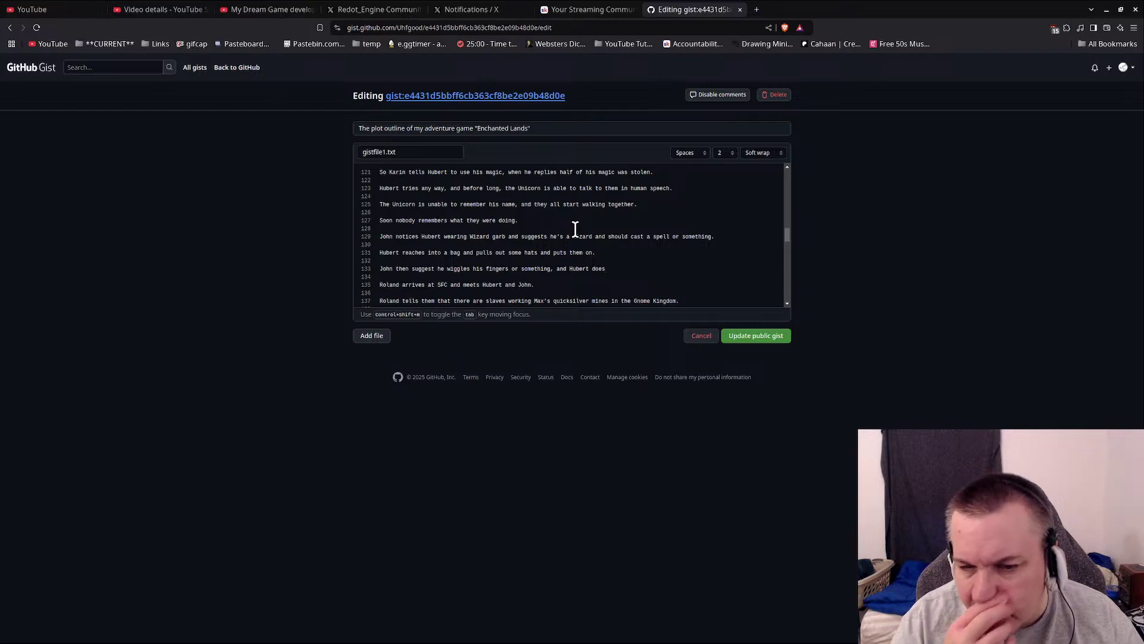
Step: Complete the finger-wiggling sentence with "and instantly they're teleported elsewhere."
type("and instant")
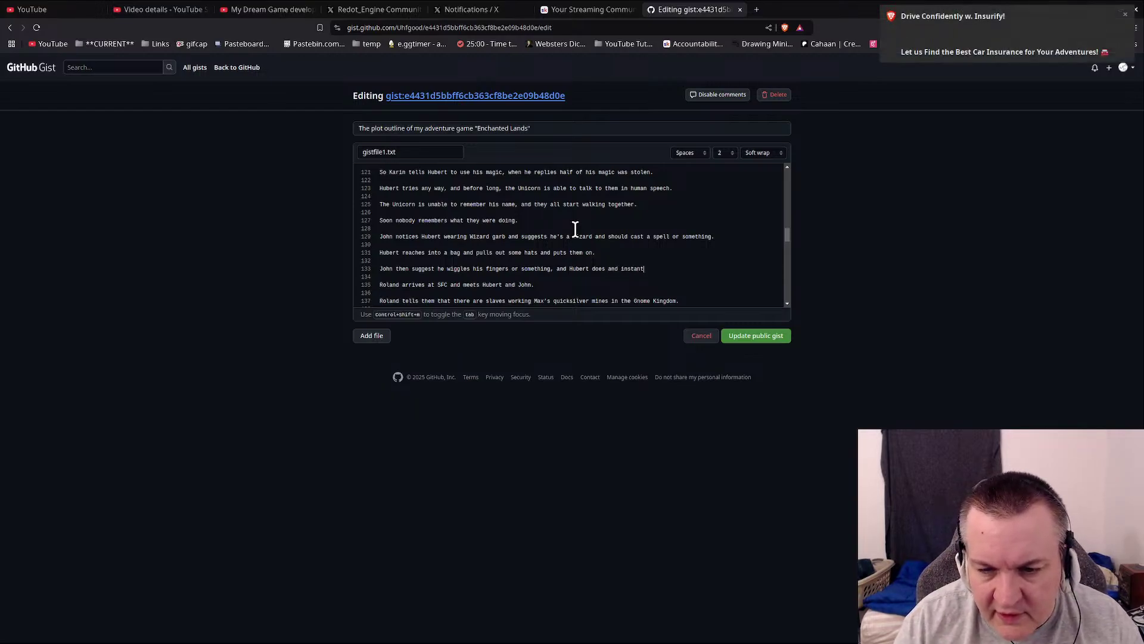
type("ly they're teleported ")
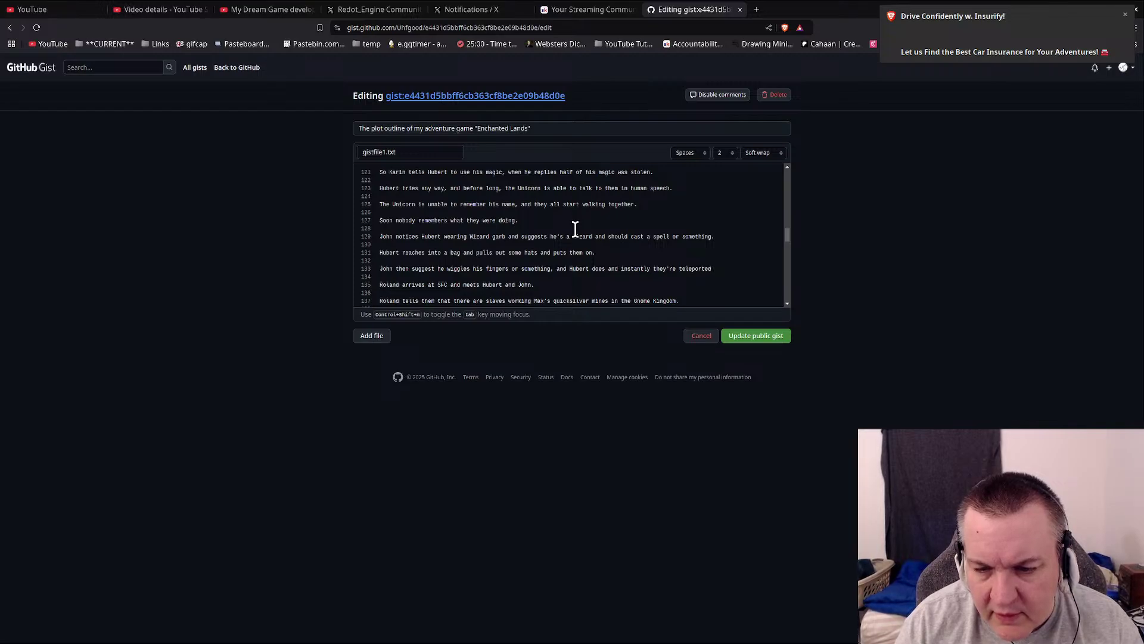
type("elsewhere.")
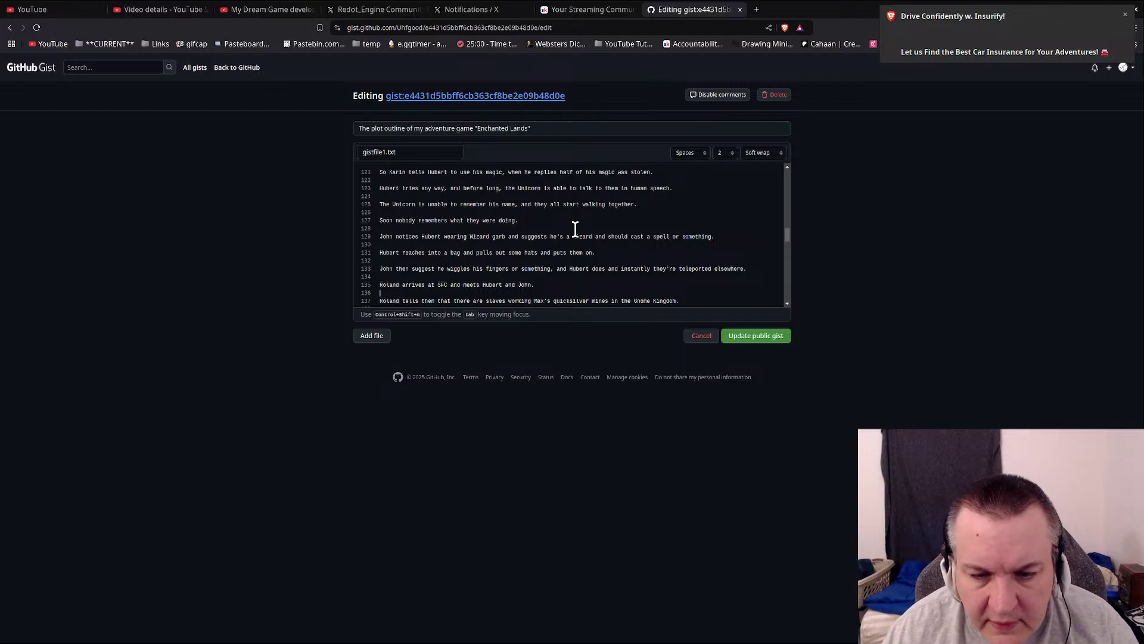
Step: Review the Act Two lines in the gist around the teleport scene and Roland's arrival at SFC
scroll(575, 228, "down", 1)
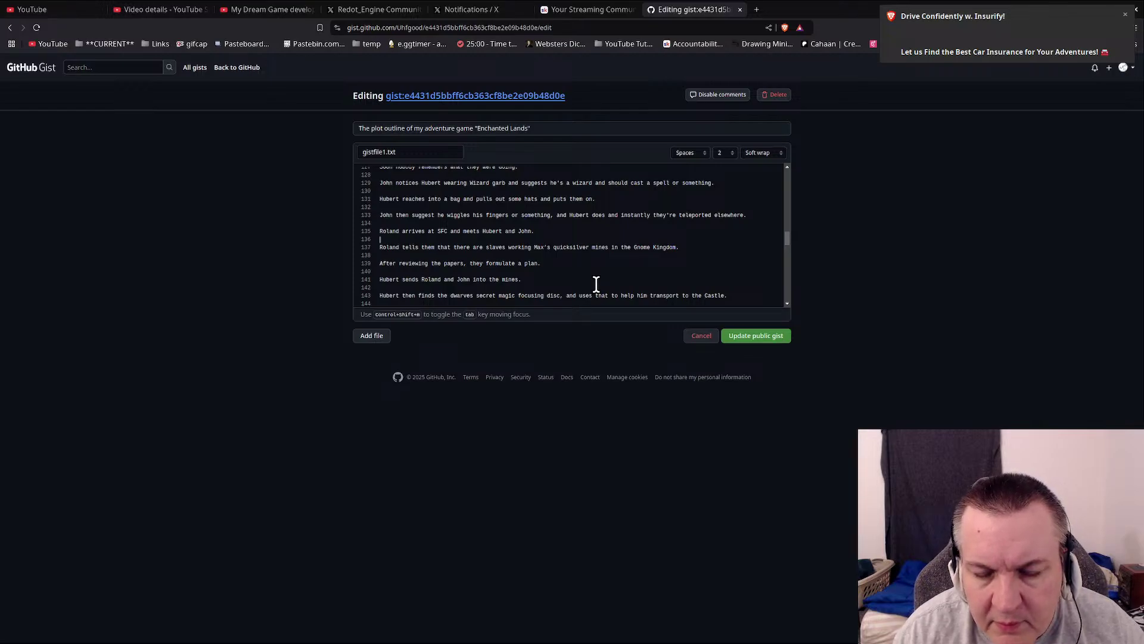
scroll(596, 284, "up", 3)
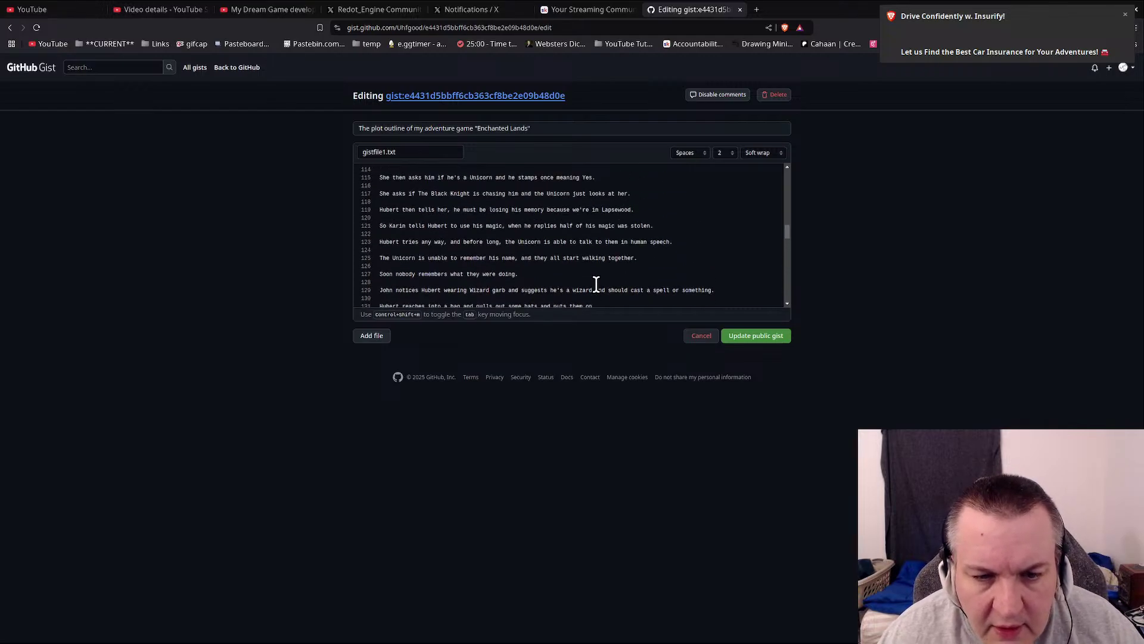
scroll(596, 284, "down", 5)
scroll(596, 284, "up", 3)
scroll(596, 284, "up", 1)
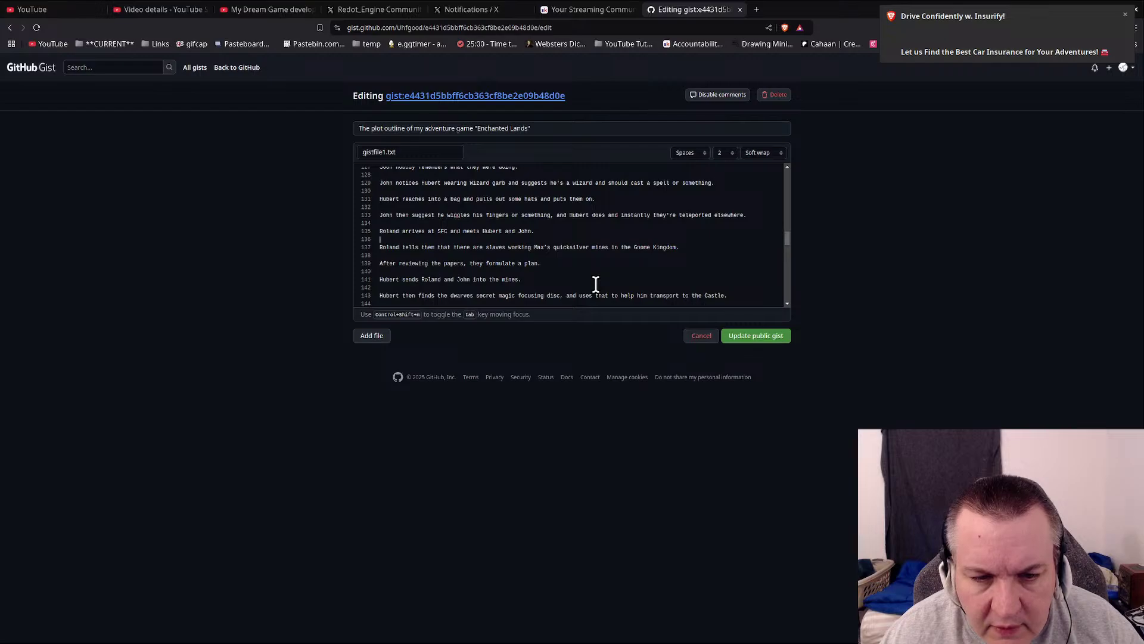
left_click(453, 224)
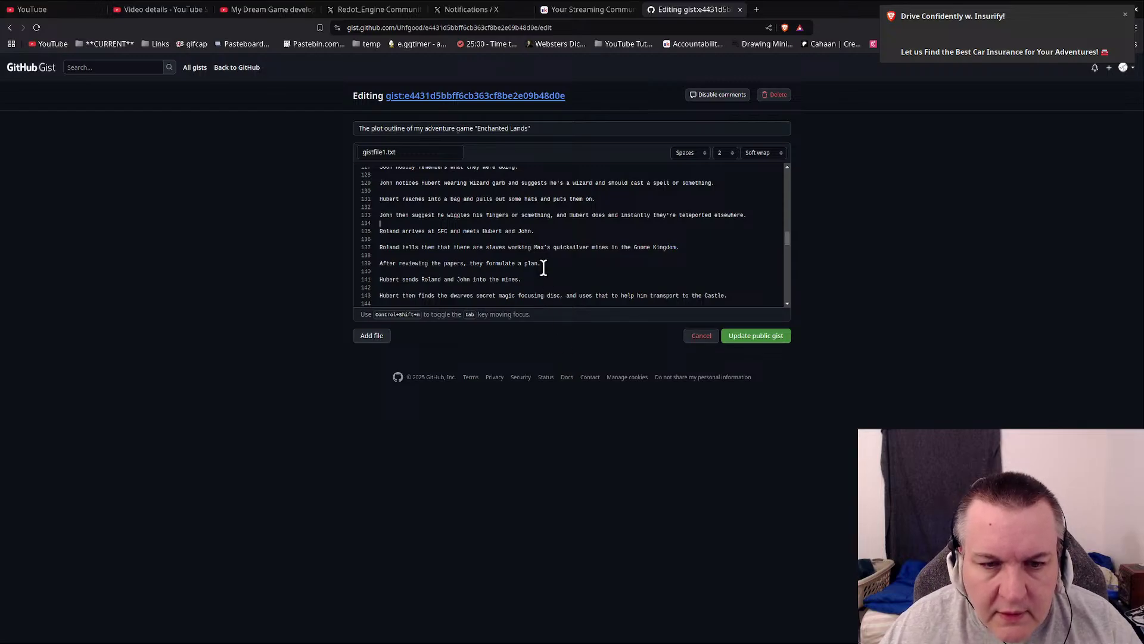
scroll(543, 268, "up", 3)
scroll(543, 268, "down", 2)
scroll(543, 268, "down", 3)
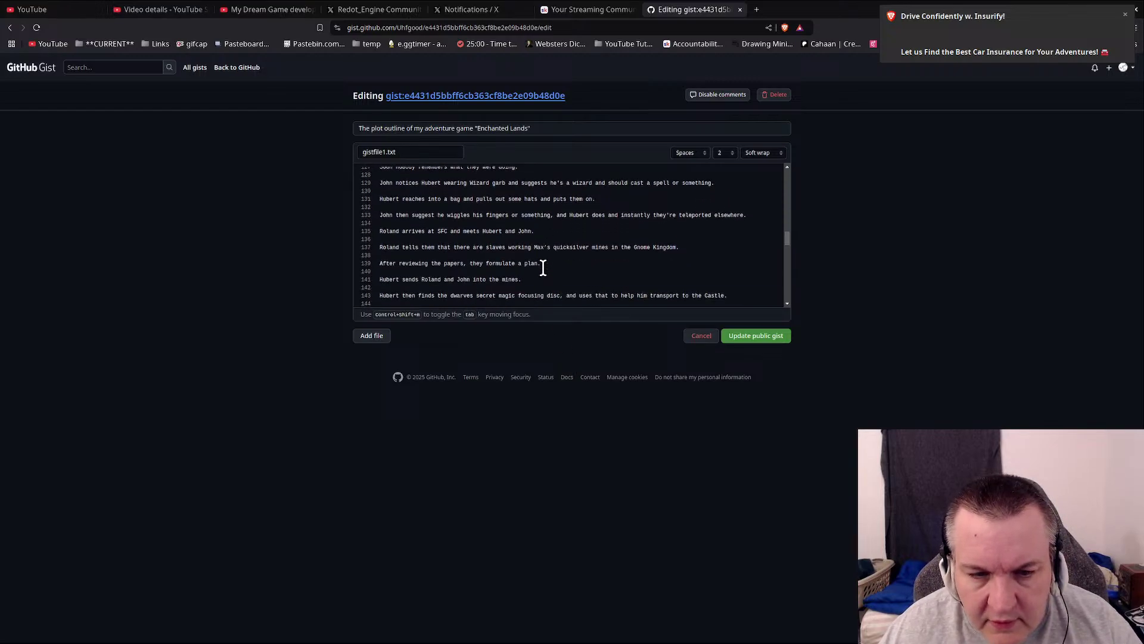
scroll(543, 268, "up", 2)
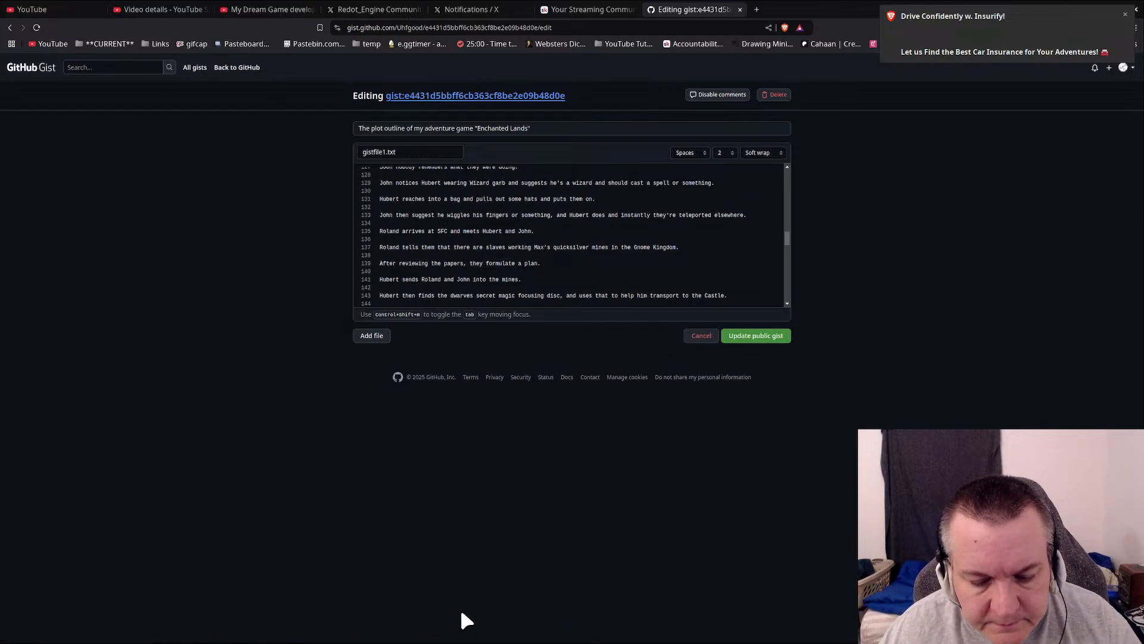
Step: Switch to Enchanted Lands Design Notes.odt in LibreOffice Writer and examine its closing notes and the Act Two outline
left_click(448, 630)
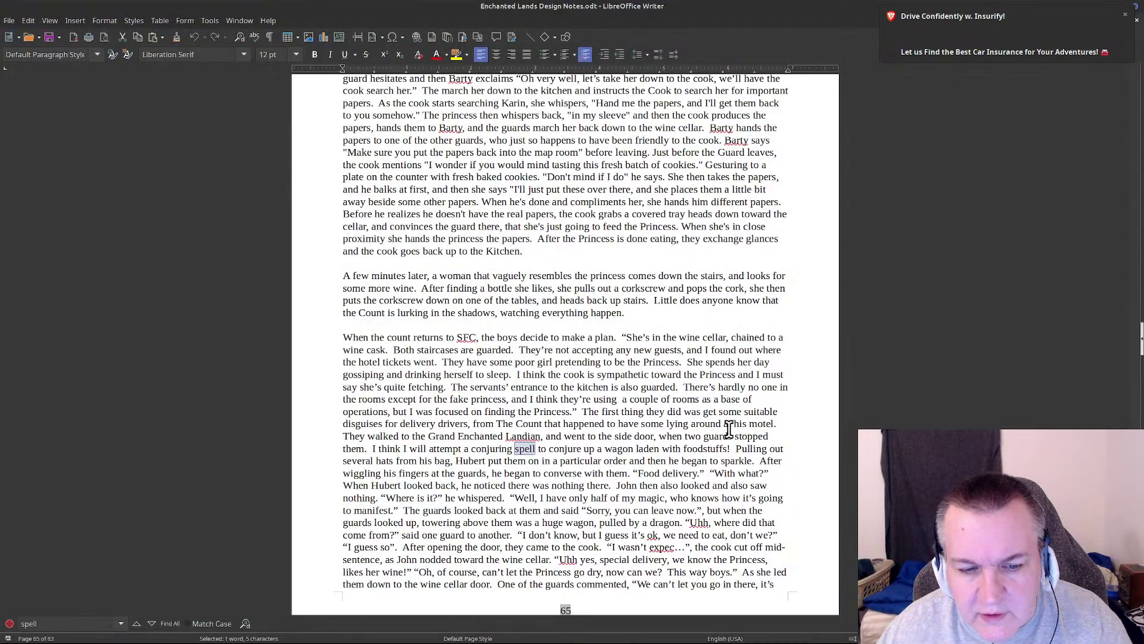
scroll(728, 428, "down", 3)
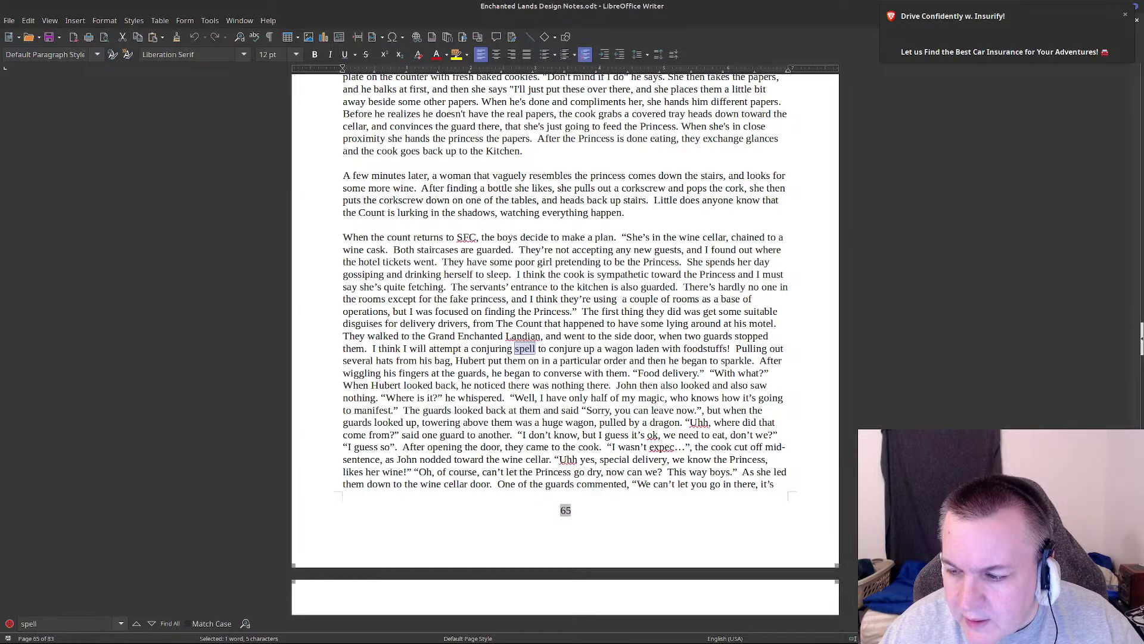
left_click_drag(1136, 489, 1136, 608)
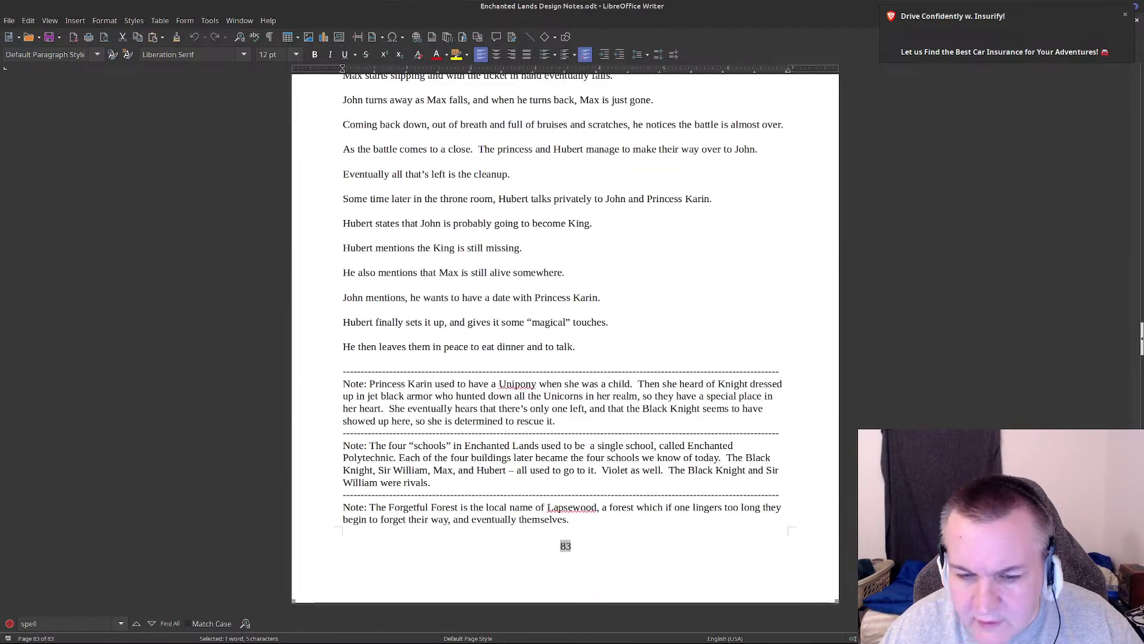
scroll(620, 478, "up", 20)
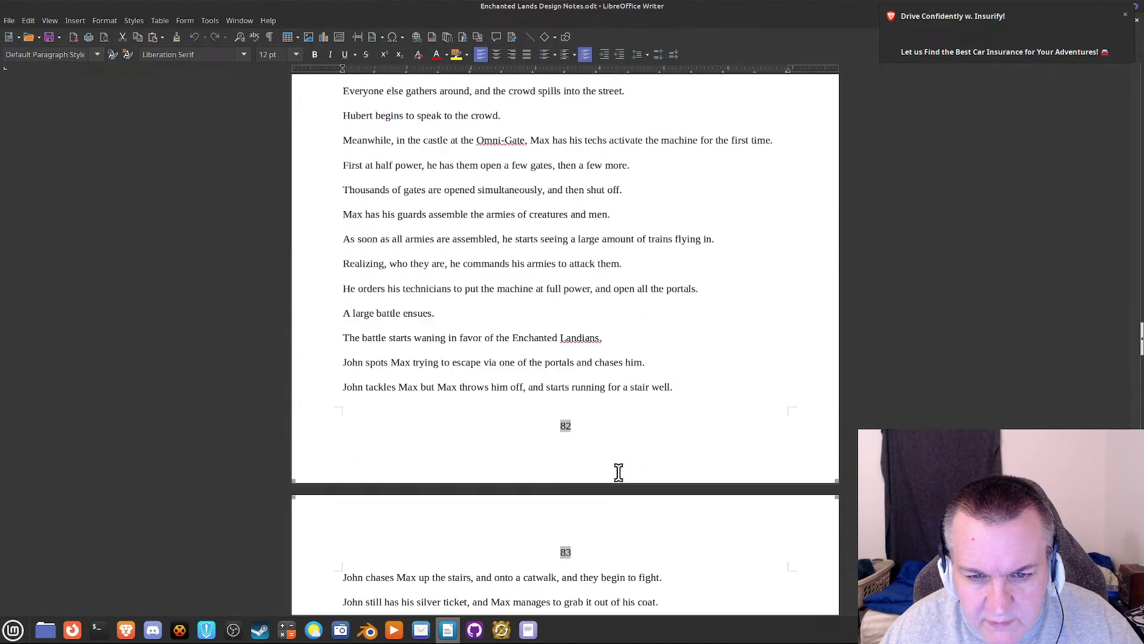
scroll(602, 479, "up", 20)
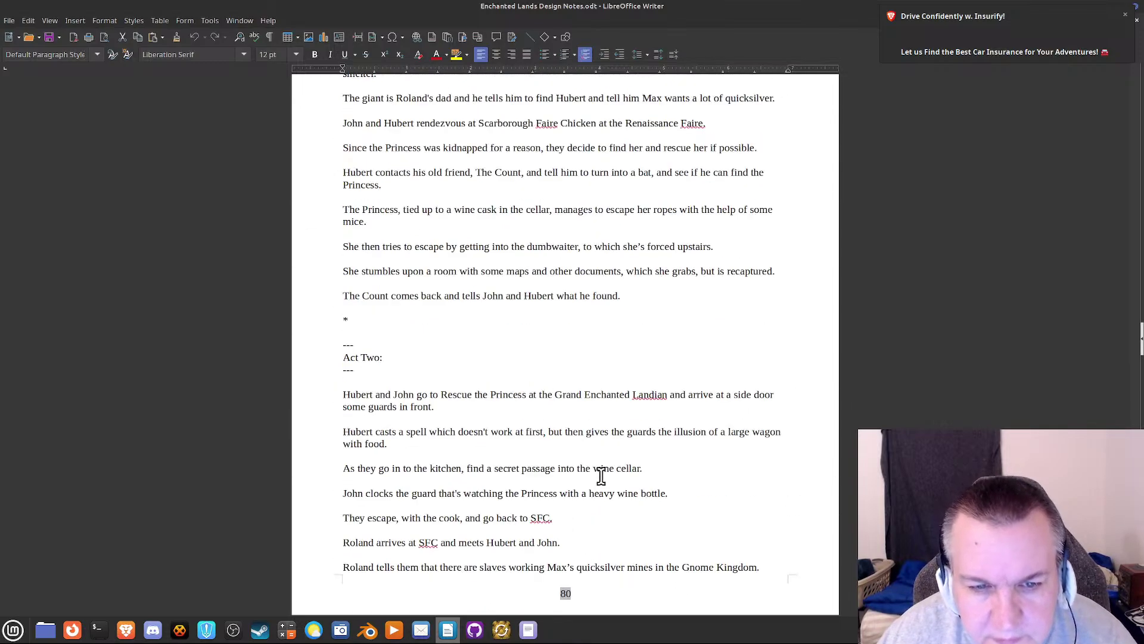
scroll(602, 475, "up", 20)
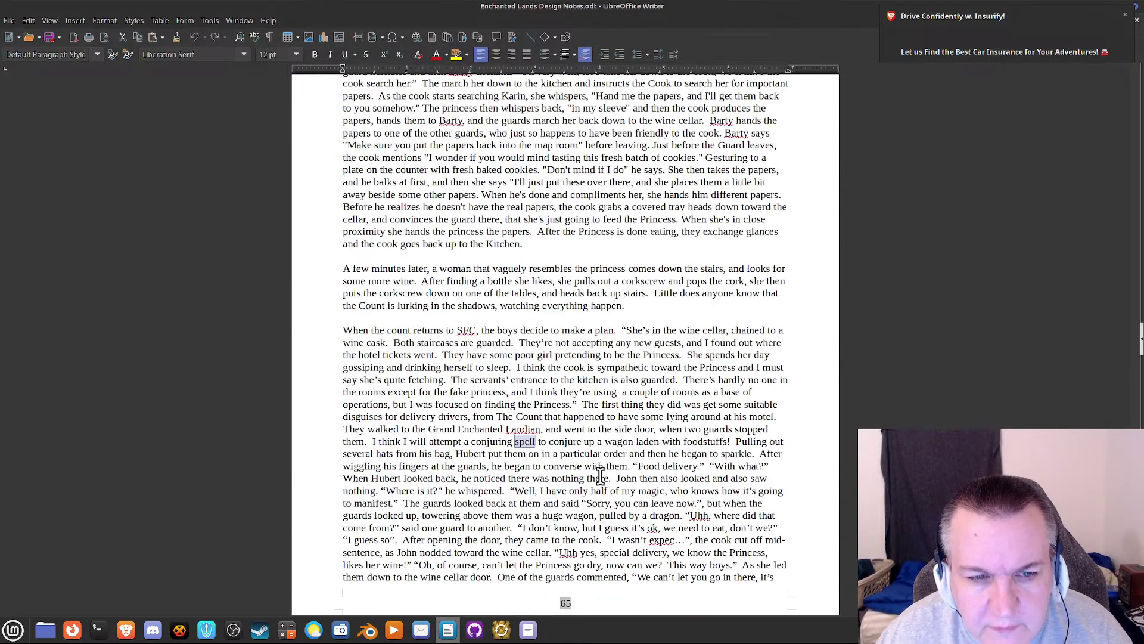
Step: Read the design notes from the hotel rescue scene on page 65 through the first plot outline on pages 68 and 69
scroll(597, 475, "down", 20)
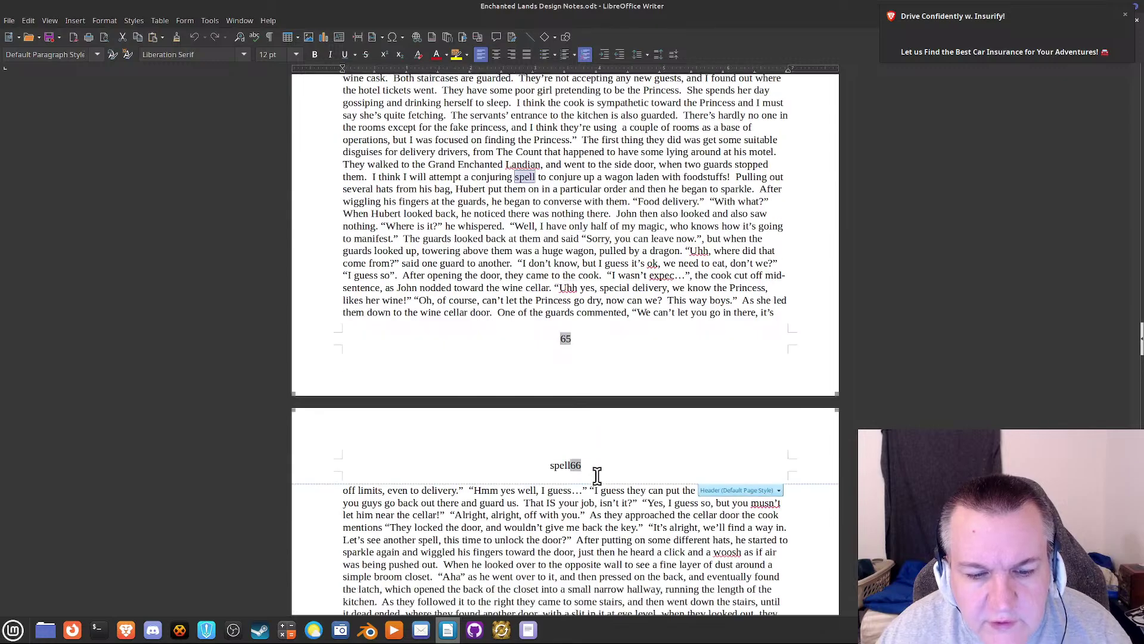
scroll(597, 475, "down", 12)
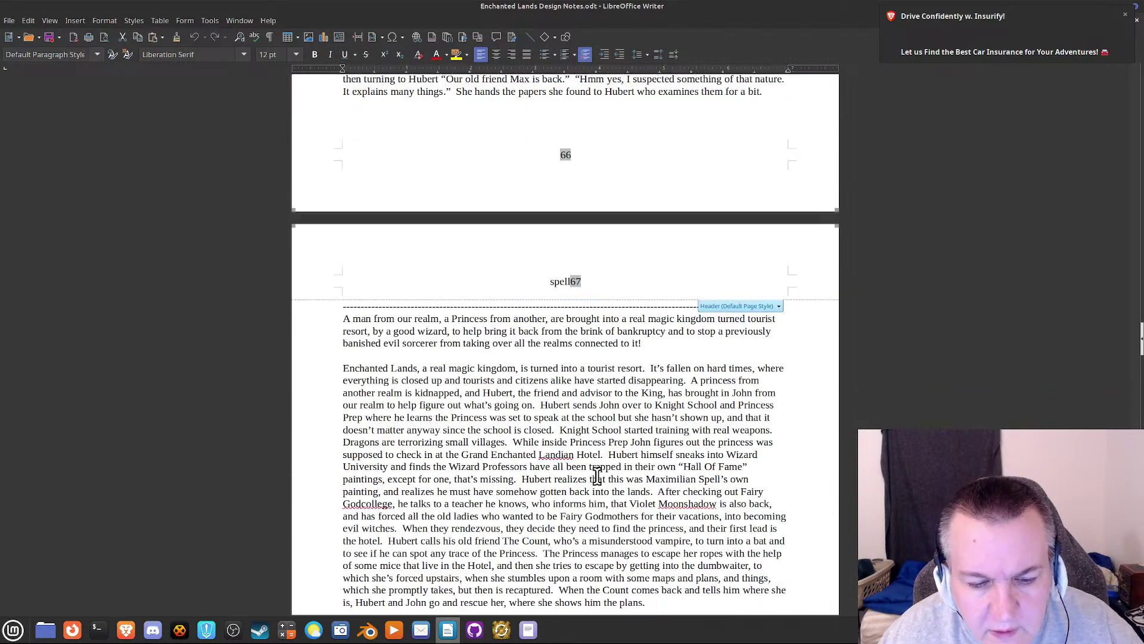
scroll(597, 475, "down", 14)
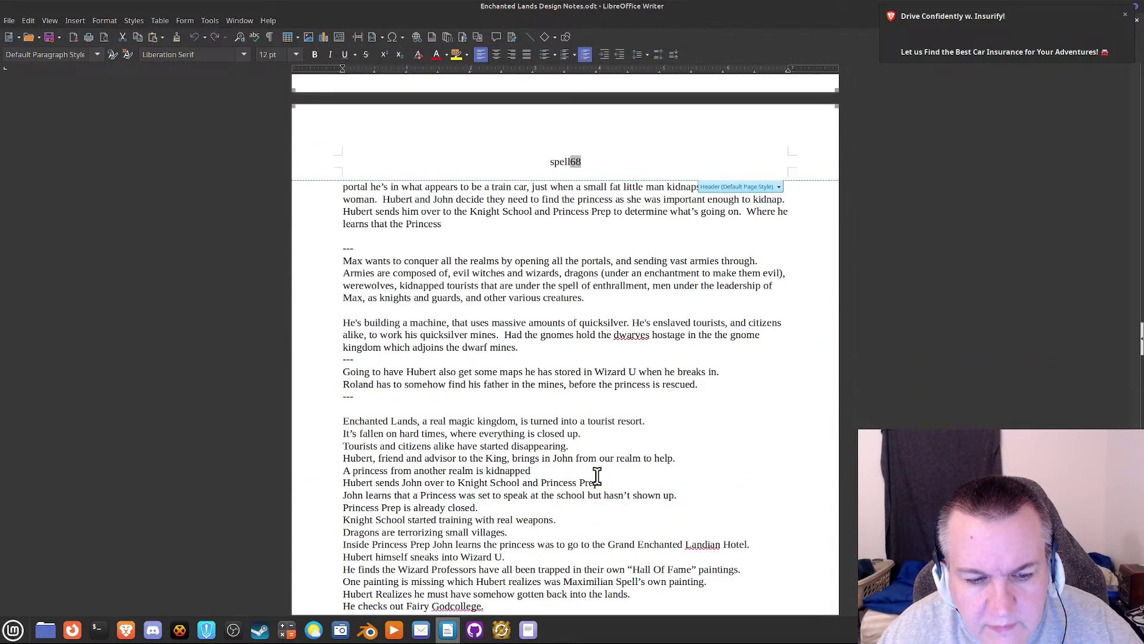
scroll(597, 475, "down", 3)
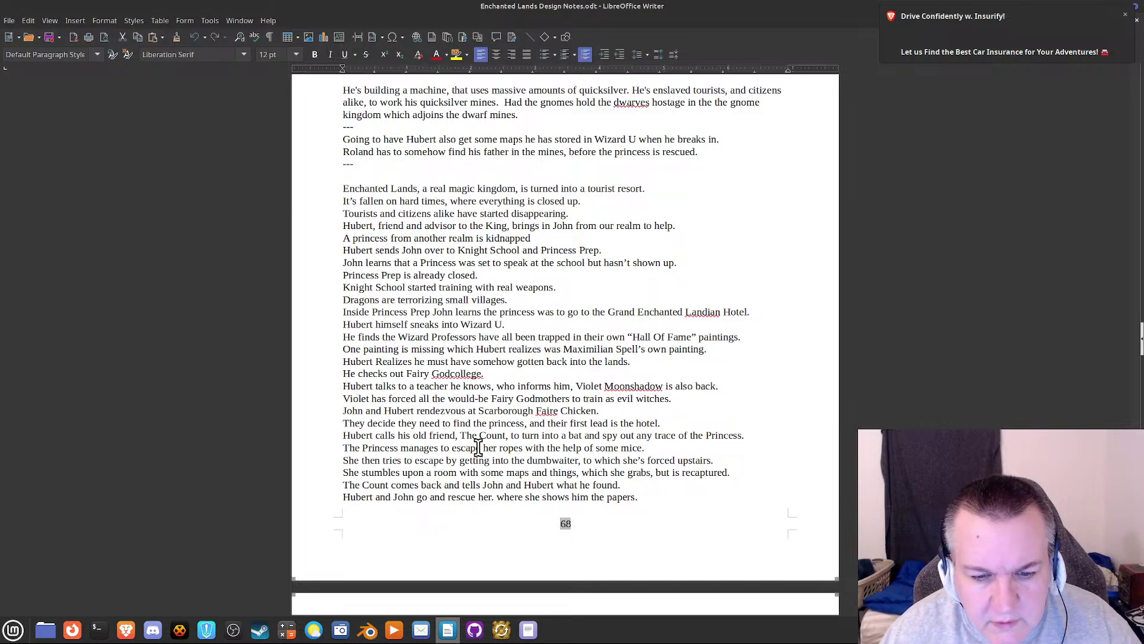
scroll(474, 504, "down", 1)
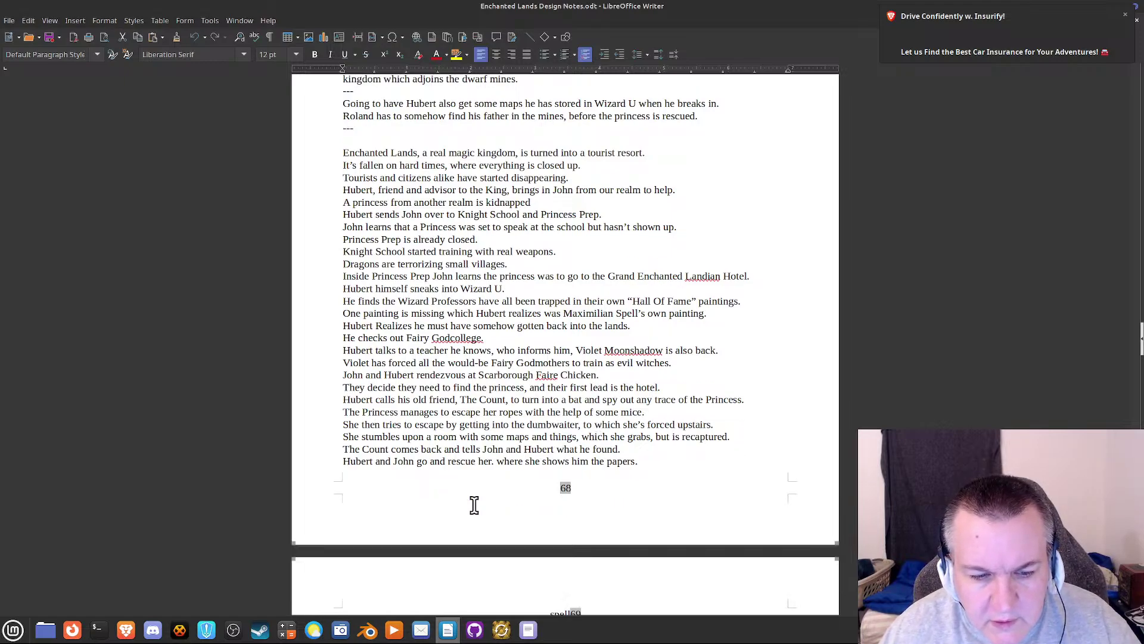
right_click(473, 504)
left_click(396, 501)
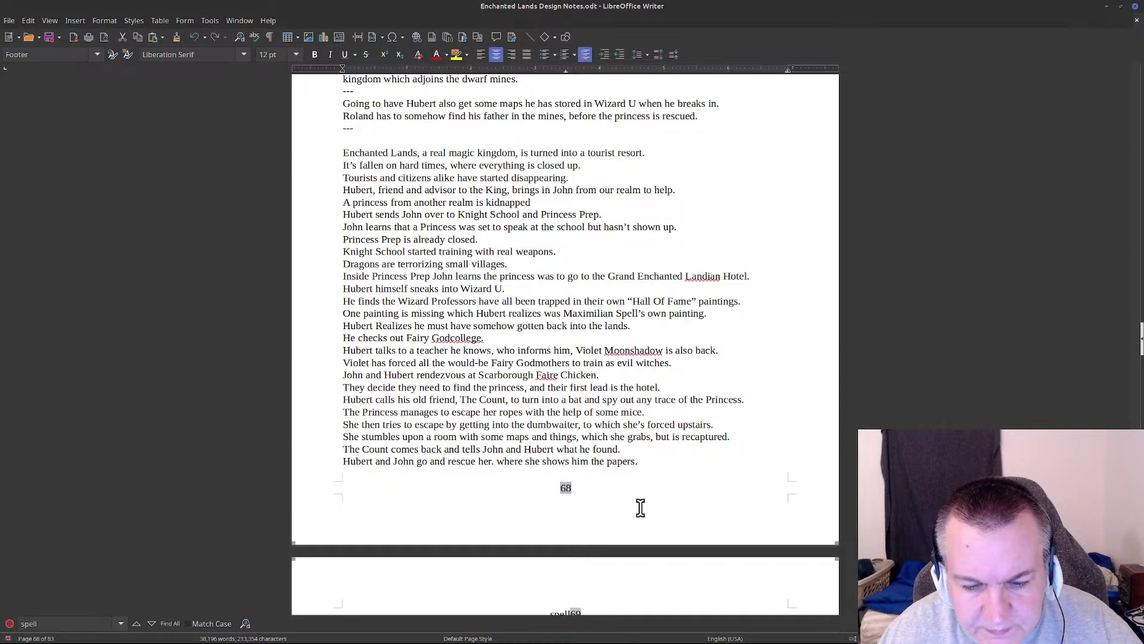
scroll(641, 508, "down", 8)
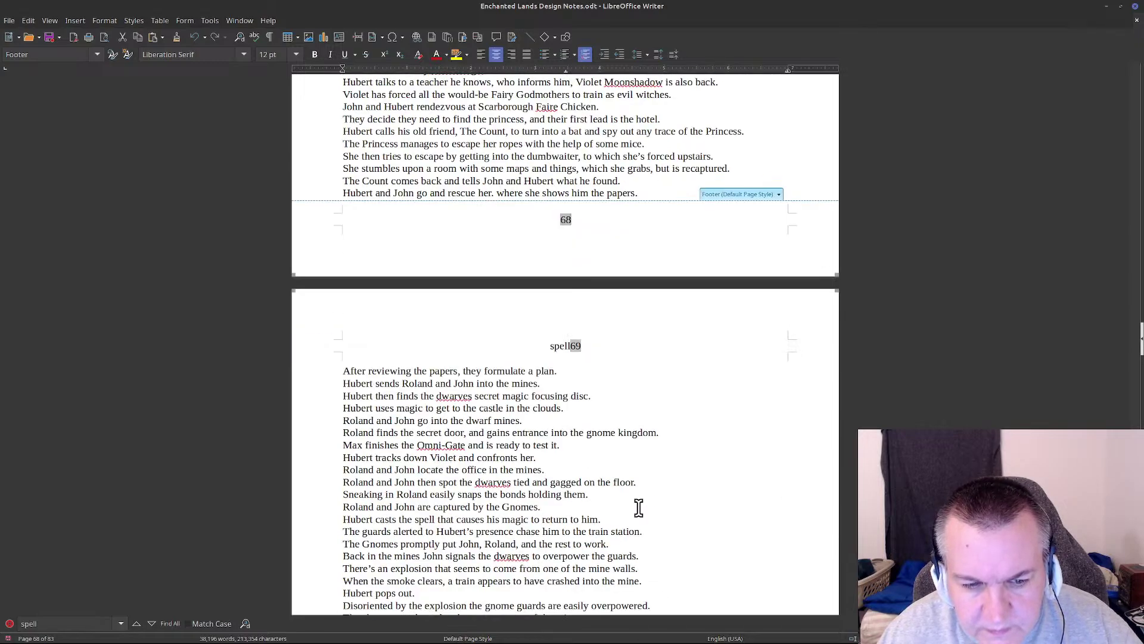
scroll(638, 508, "down", 5)
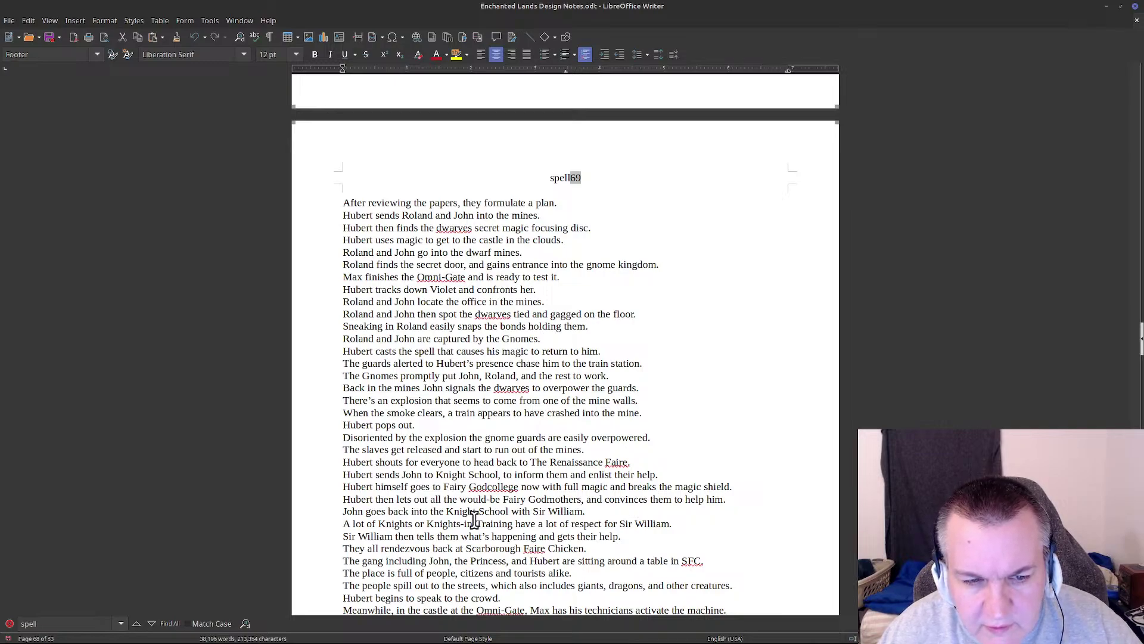
scroll(474, 520, "up", 14)
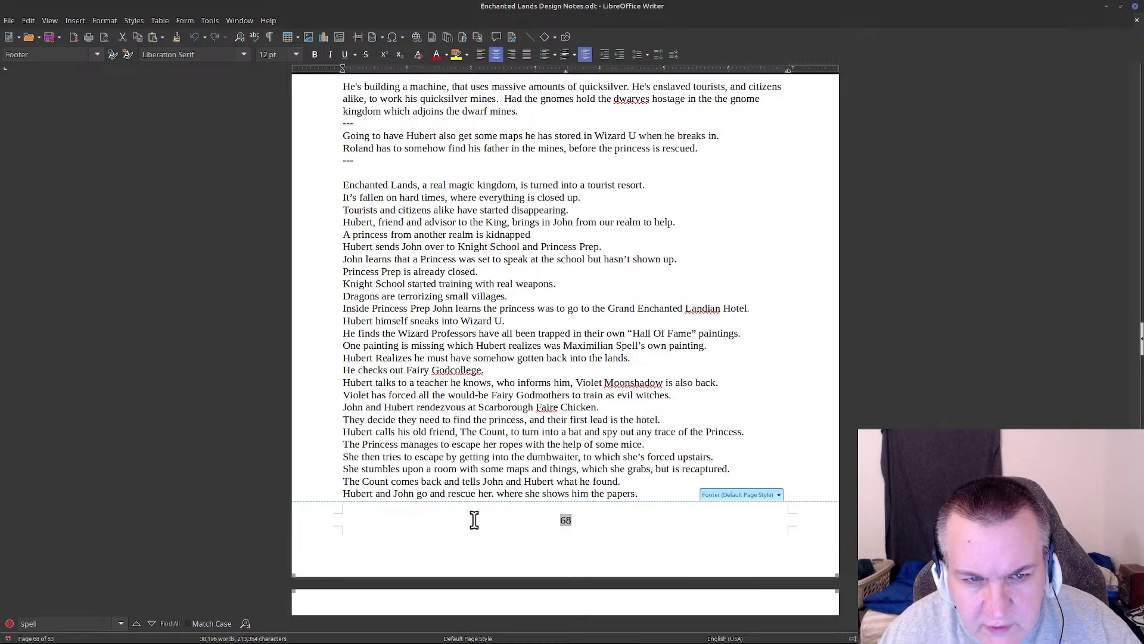
scroll(474, 519, "up", 6)
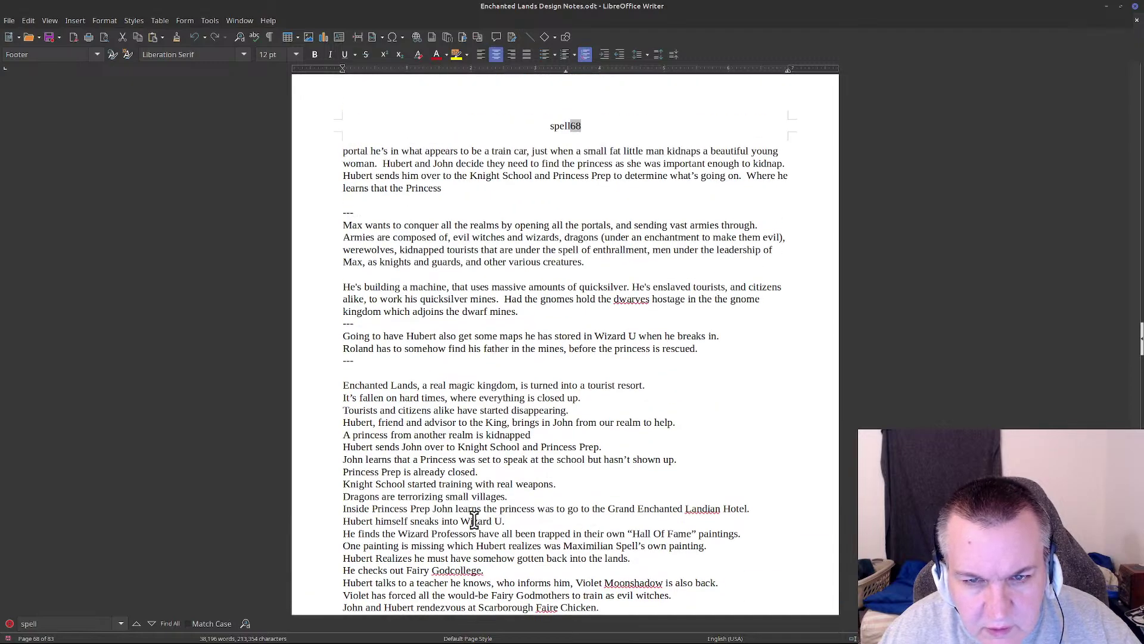
scroll(474, 520, "up", 3)
scroll(474, 519, "down", 10)
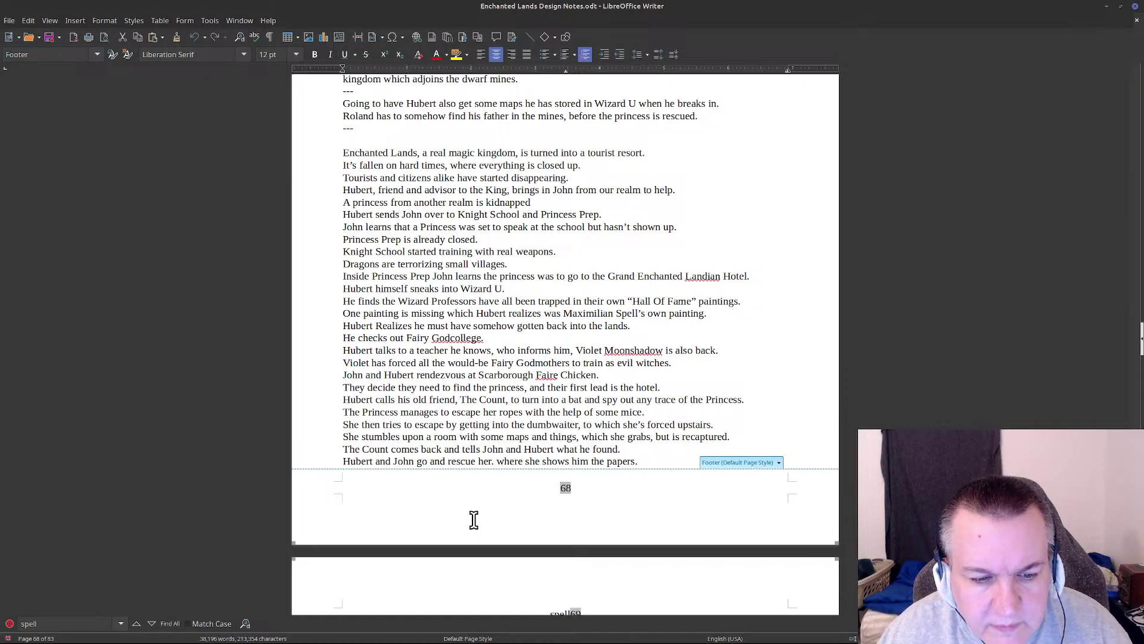
Step: Read the remaining first outline and plot outline revision 2 up to Plot Revision 3, and return to the gist in the browser
scroll(474, 520, "down", 20)
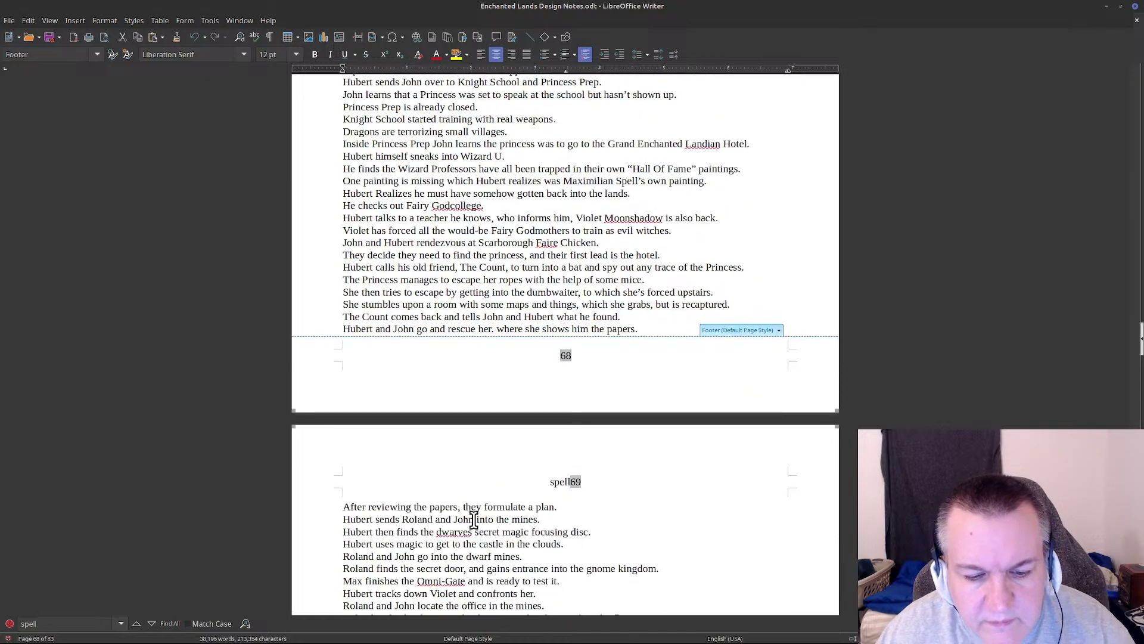
scroll(474, 520, "down", 15)
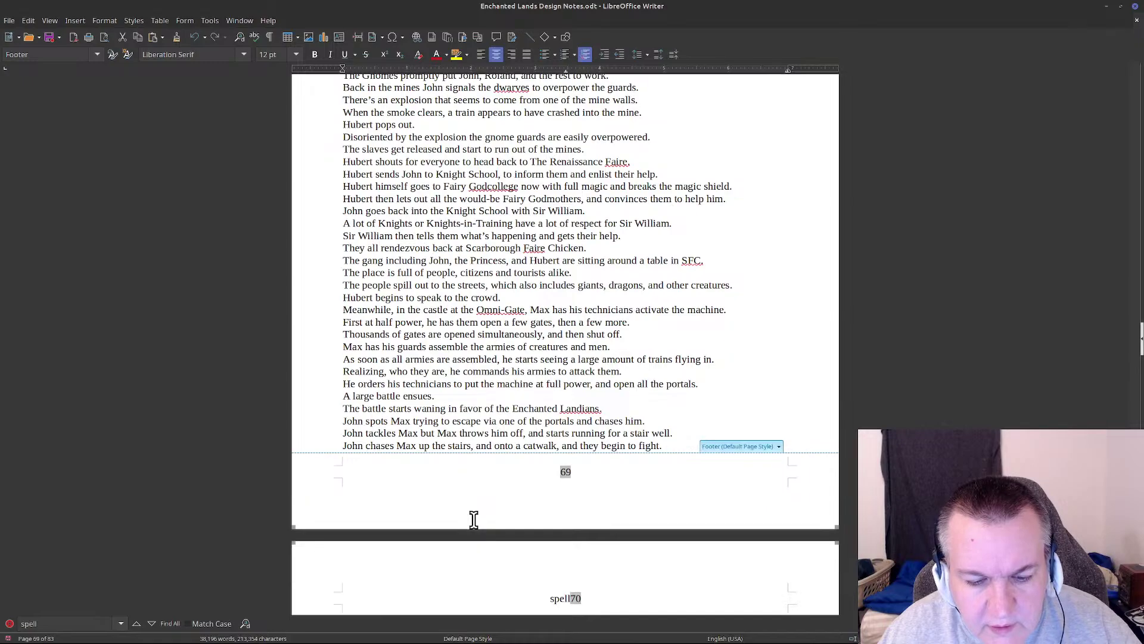
scroll(473, 520, "down", 6)
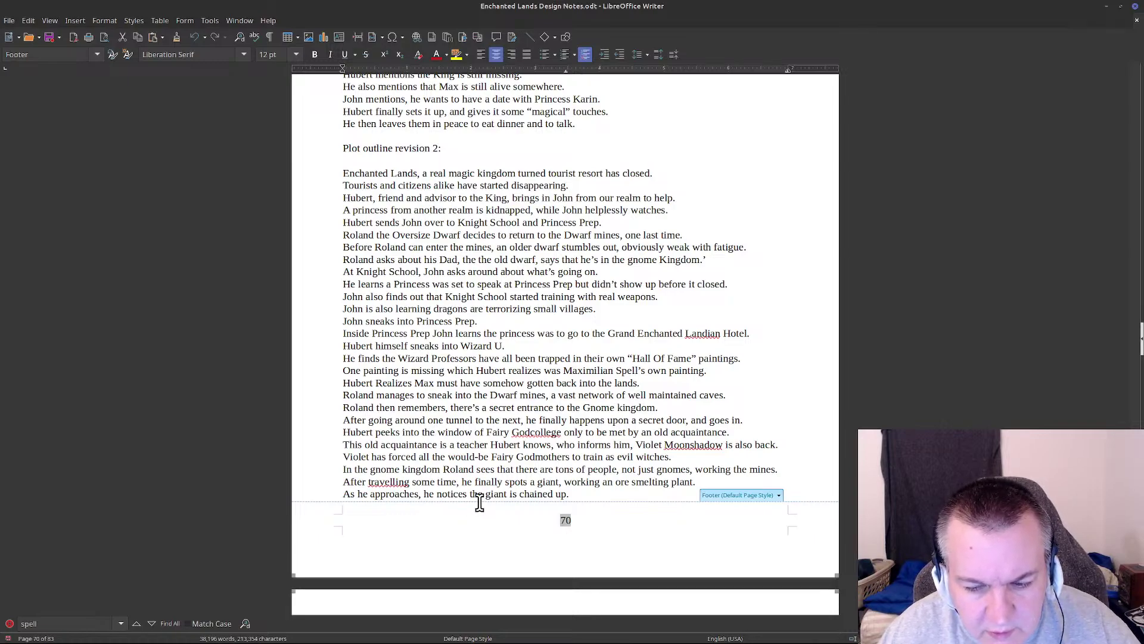
scroll(480, 502, "down", 3)
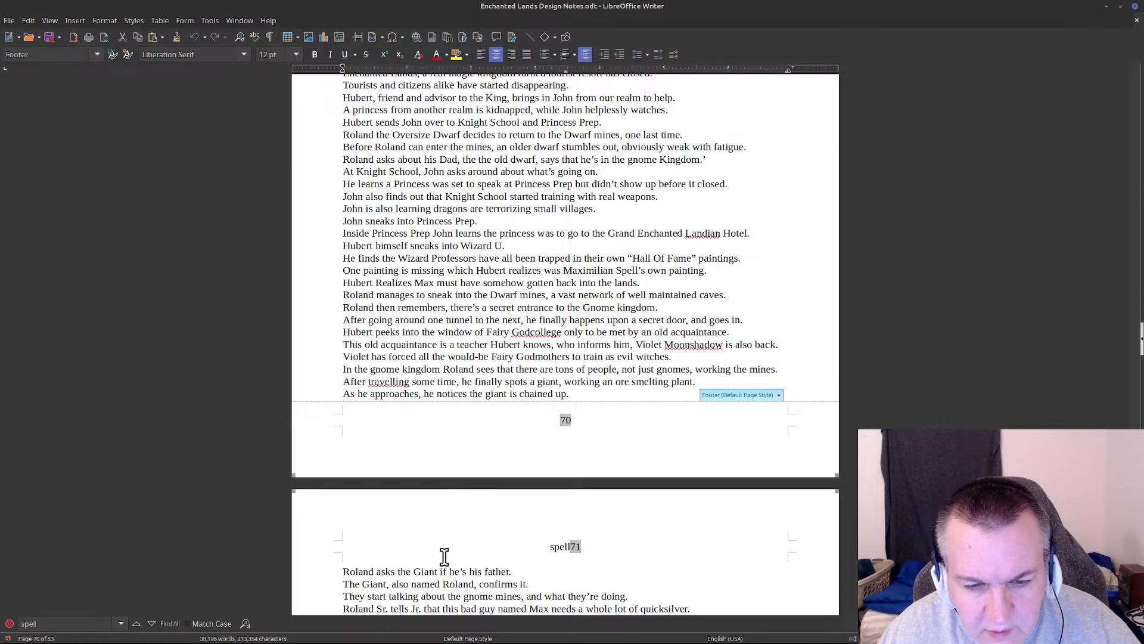
scroll(444, 556, "down", 12)
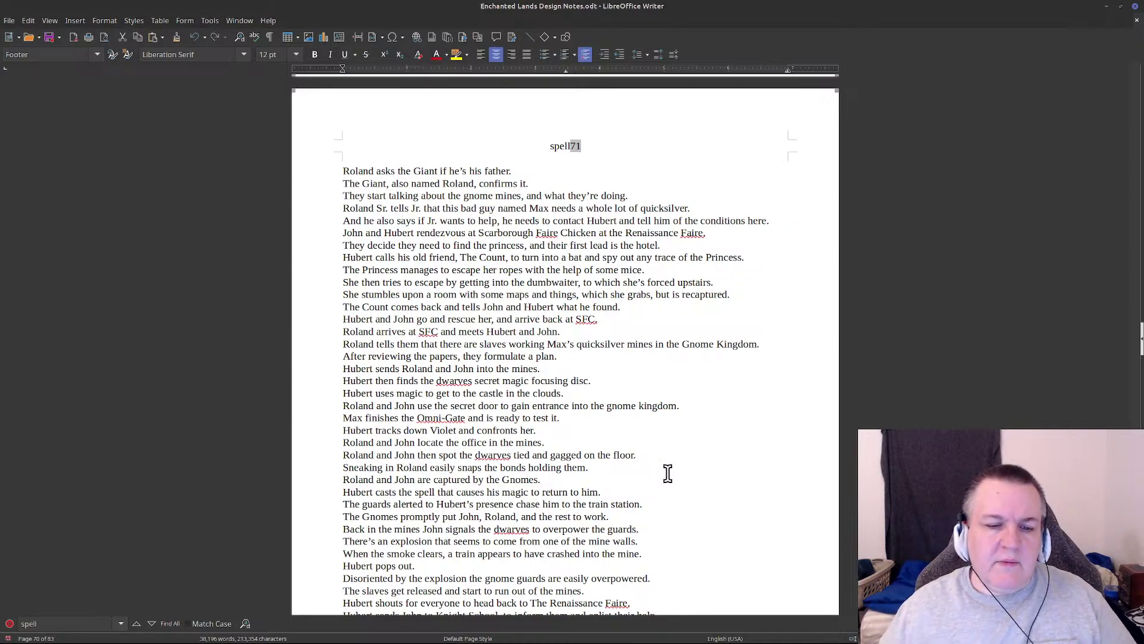
scroll(668, 473, "down", 15)
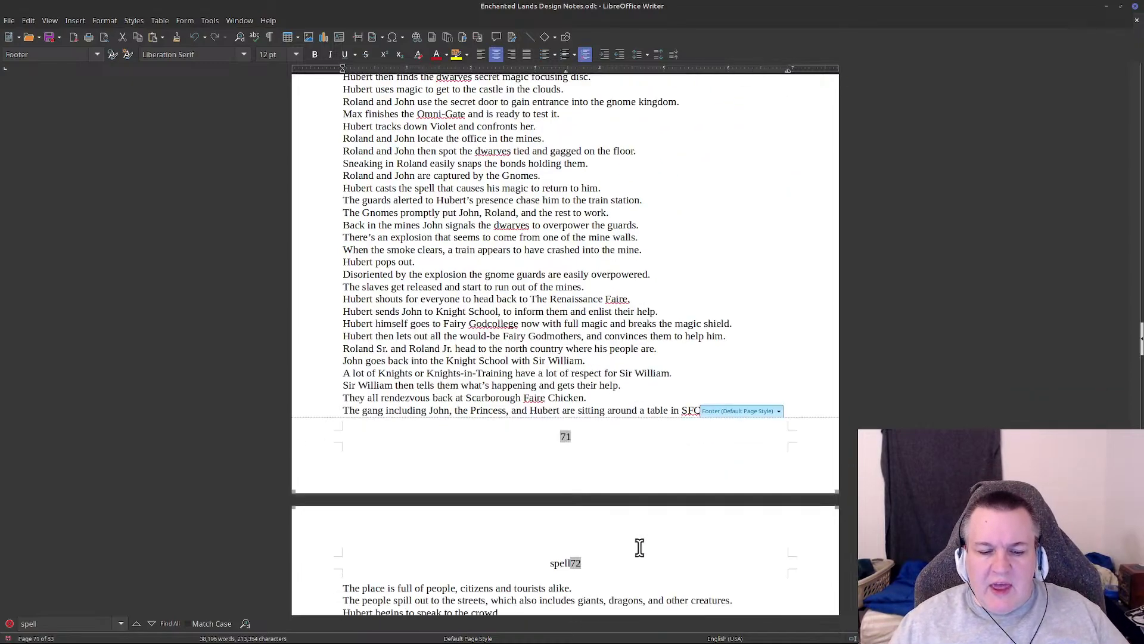
scroll(640, 547, "down", 3)
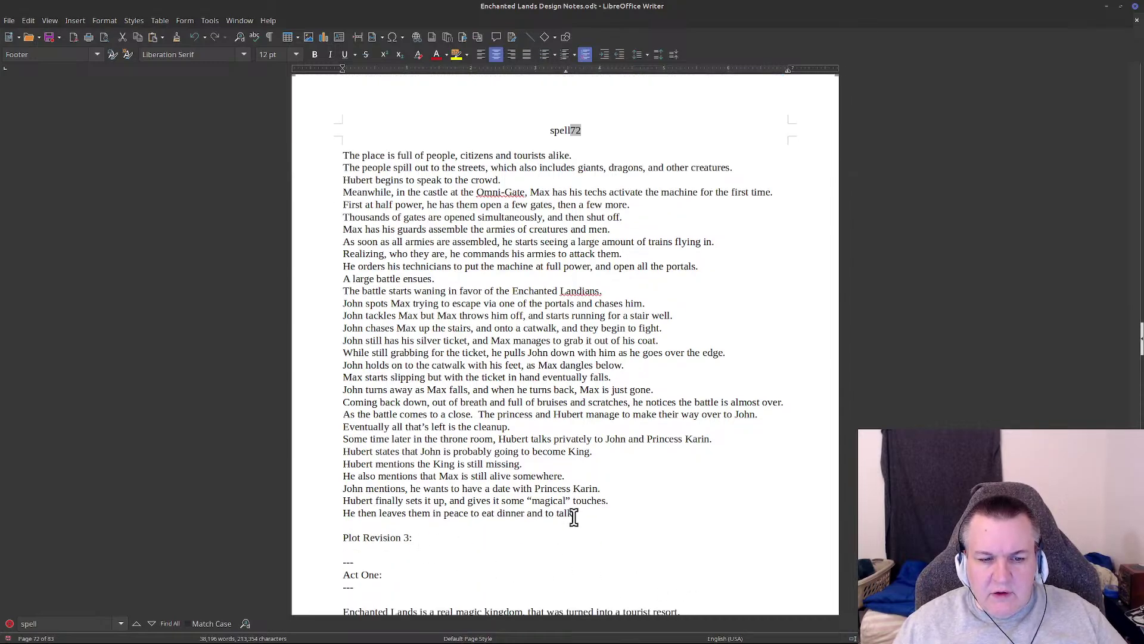
mouse_move(394, 630)
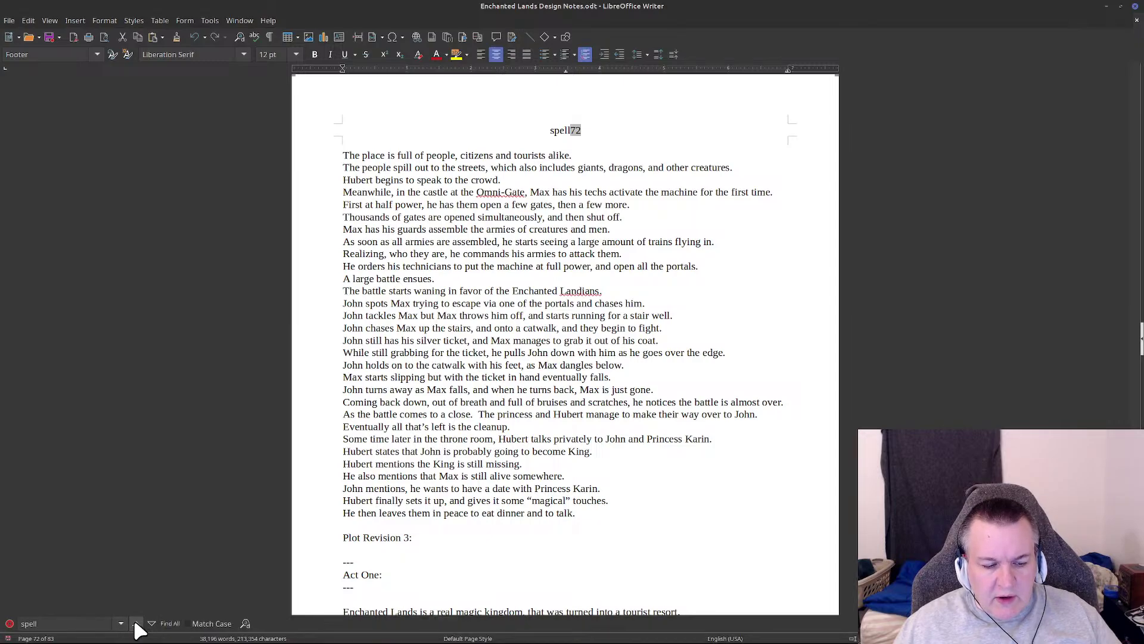
left_click(127, 635)
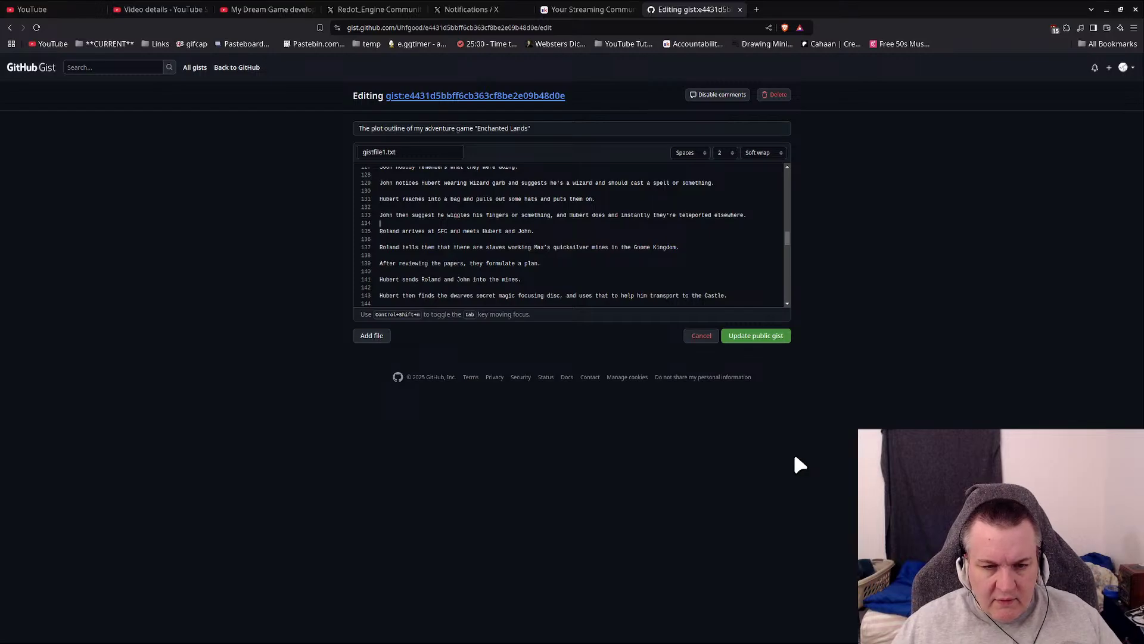
key("Return")
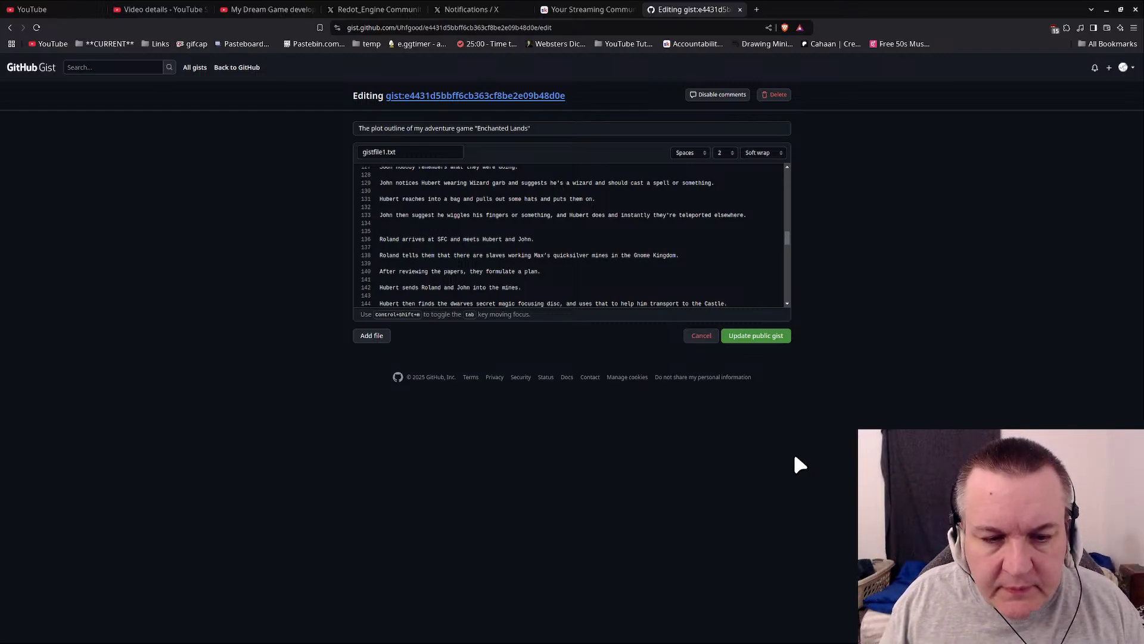
key("Down")
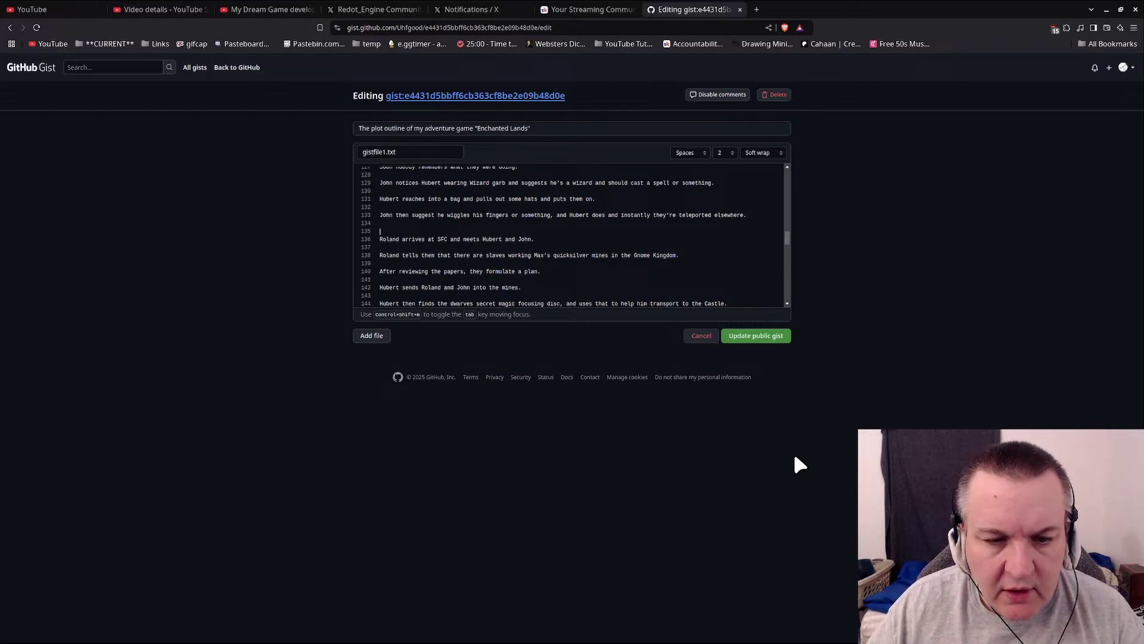
key("BackSpace")
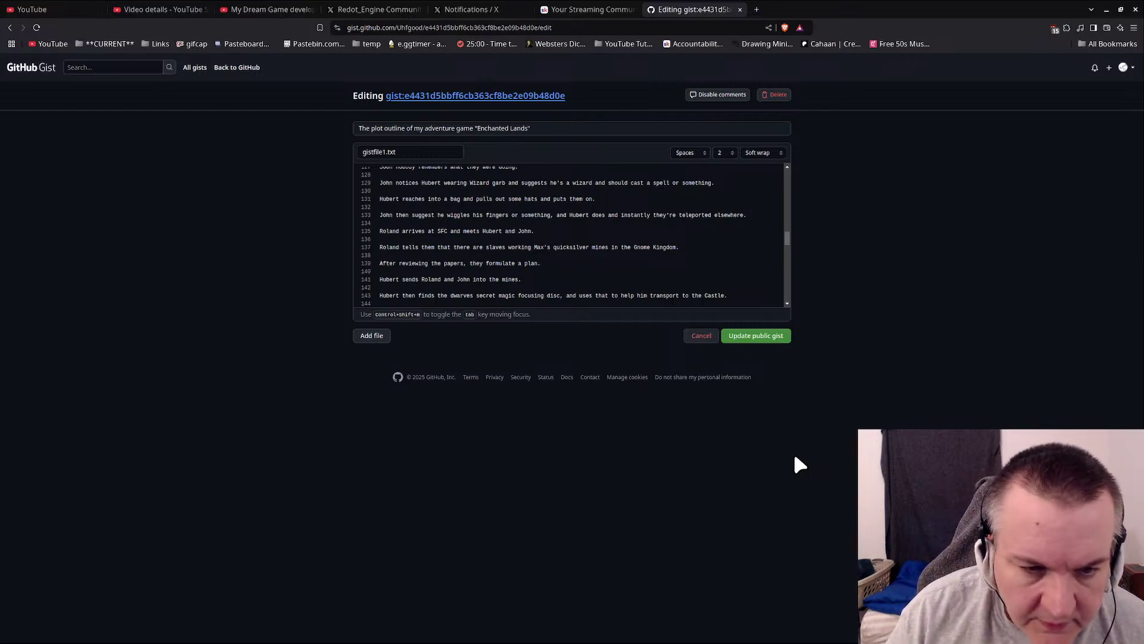
Step: Begin a new line with "Roland" directly above the line about Roland arriving at SFC
key("Return")
type("Rol")
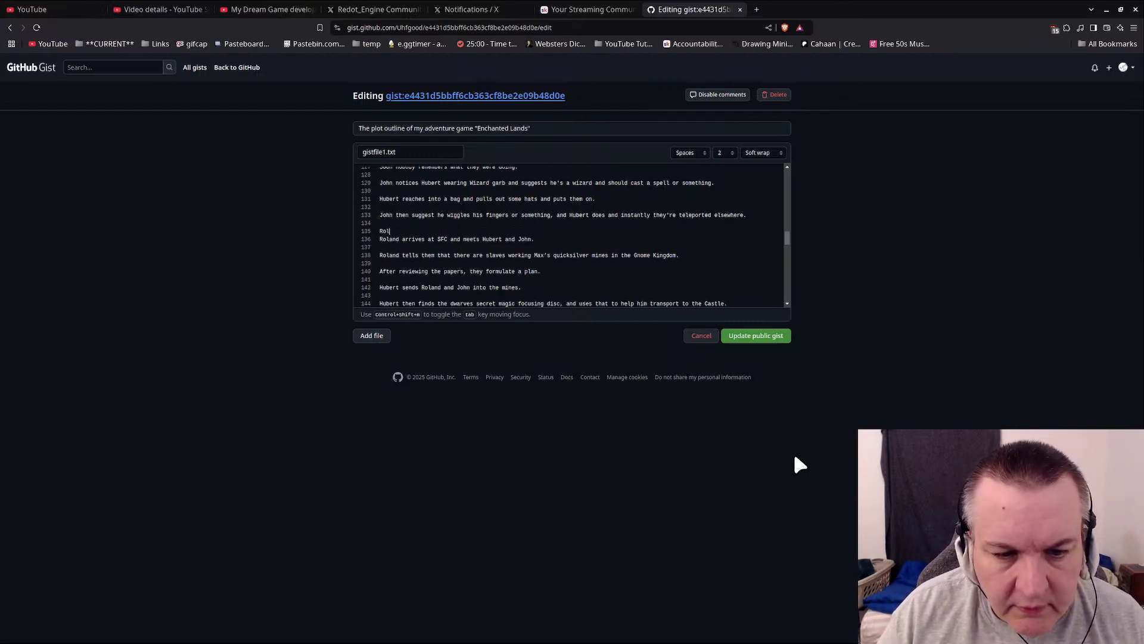
type("and")
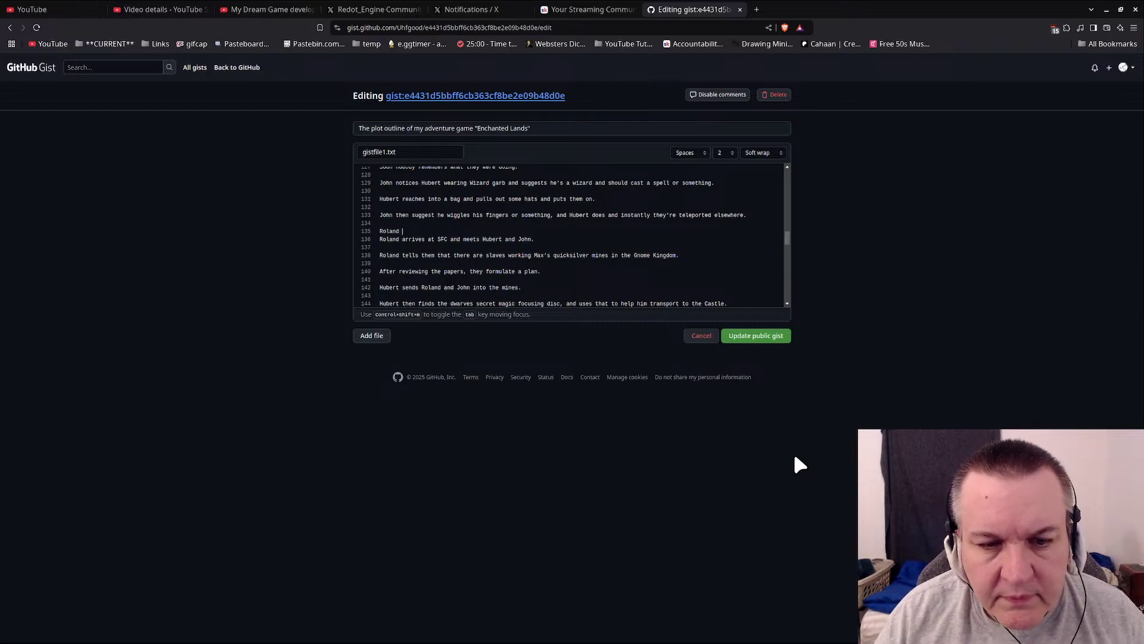
type(" walks to ")
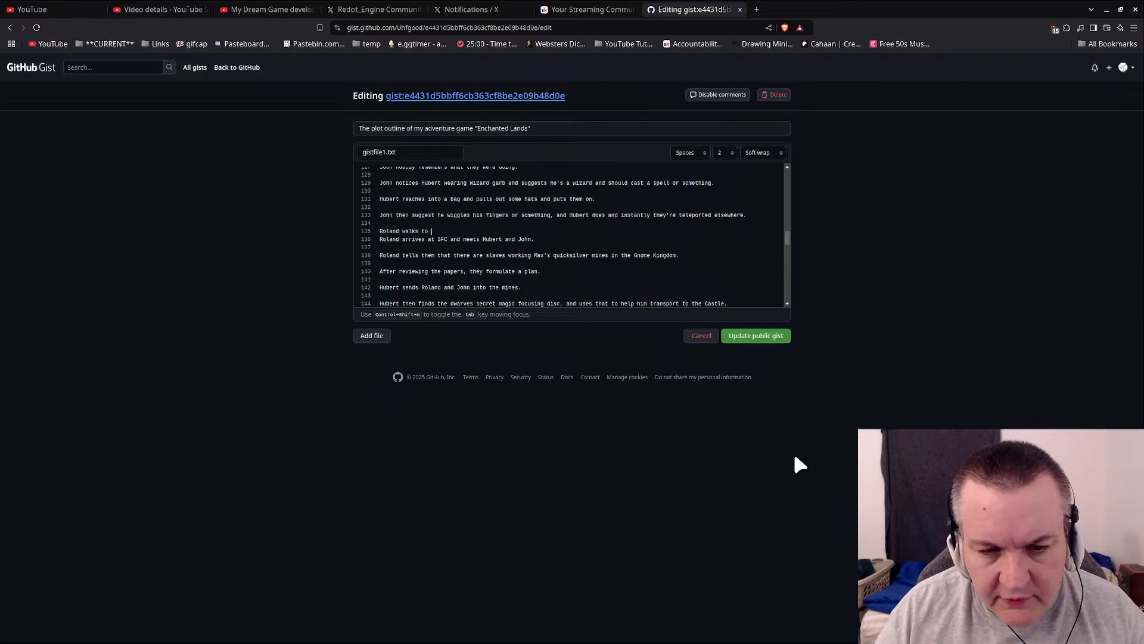
type("the")
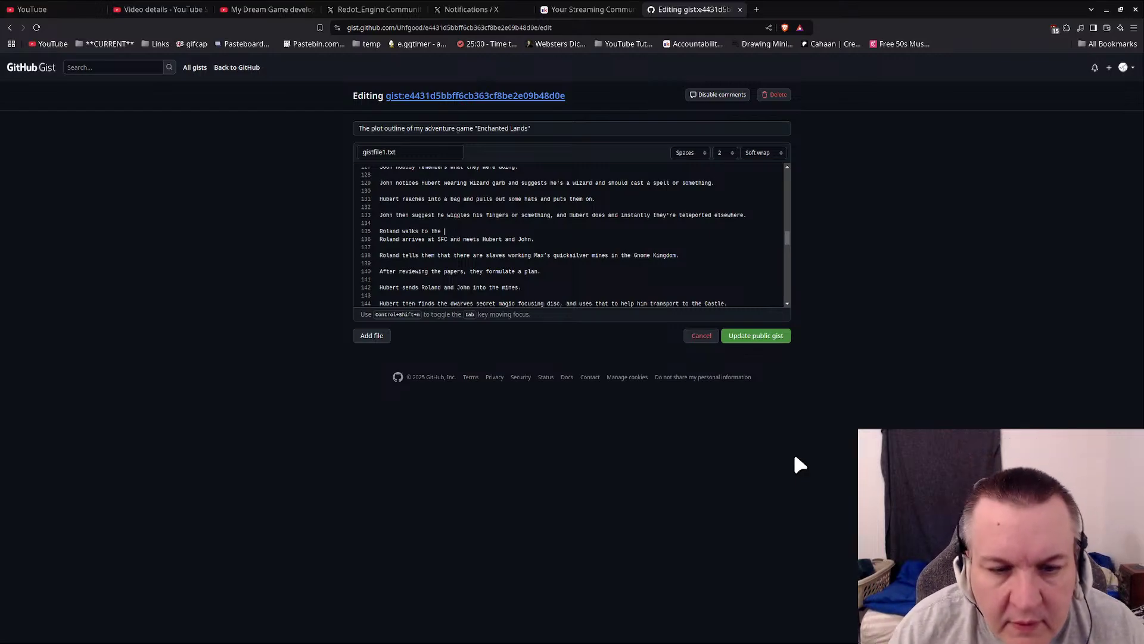
key("BackSpace")
key("BackSpace")
key("BackSpace")
key("BackSpace")
key("BackSpace")
key("BackSpace")
key("BackSpace")
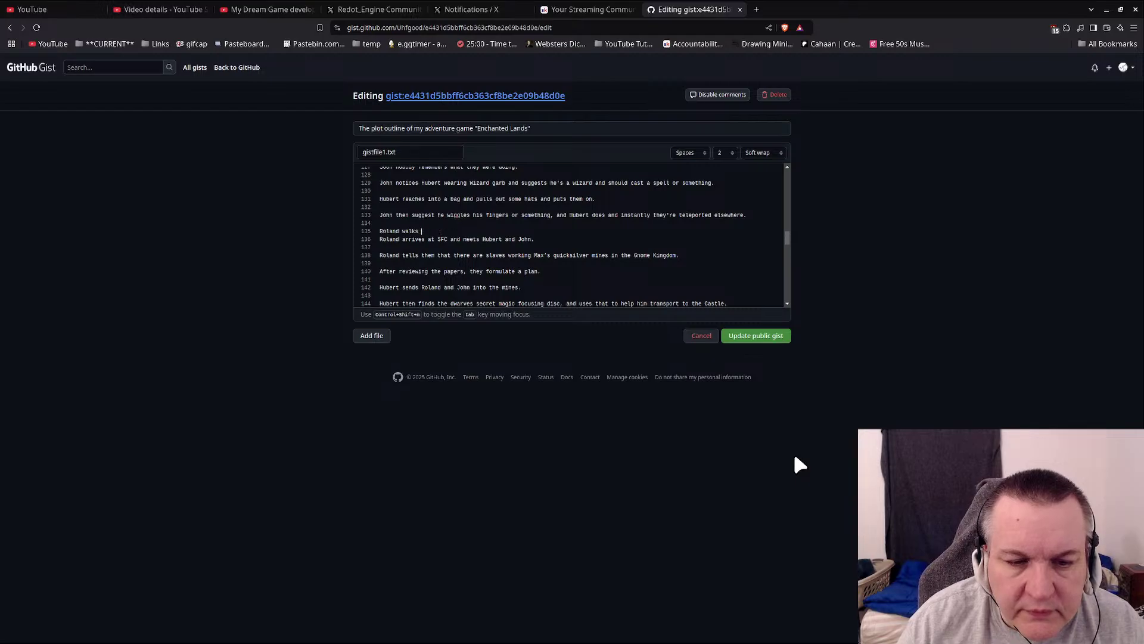
key("BackSpace")
key("BackSpace")
key("BackSpace")
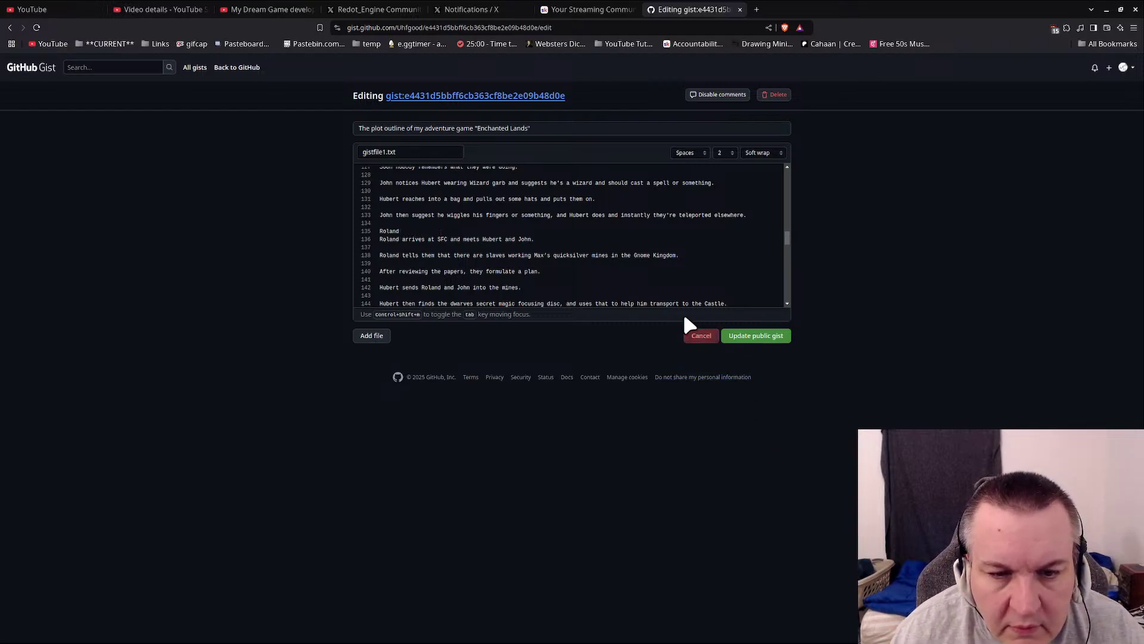
Step: Complete the line as "Roland walks to the only open restaurant in town, Scarborough Faire Chicken." and leave a blank line below it
scroll(596, 260, "down", 3)
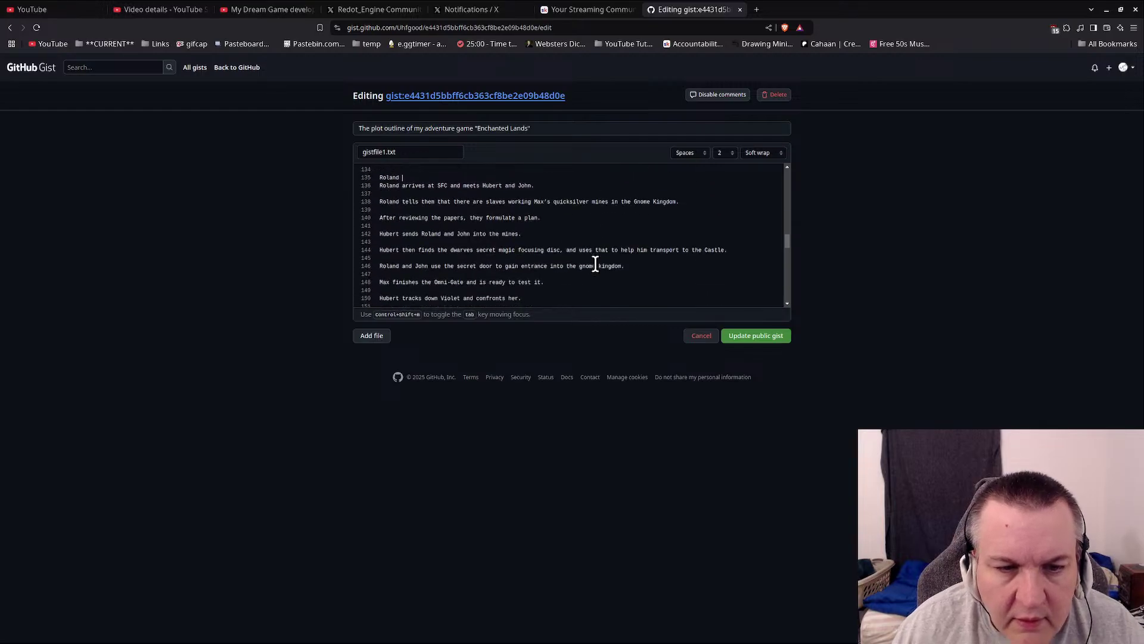
scroll(595, 264, "up", 3)
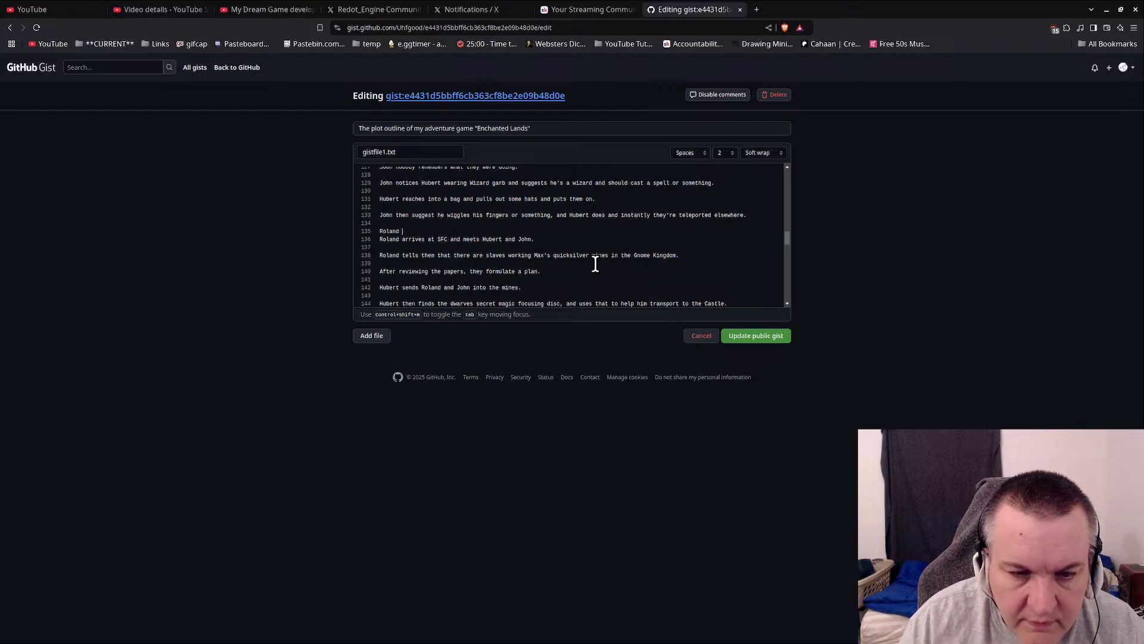
type("walks to the o")
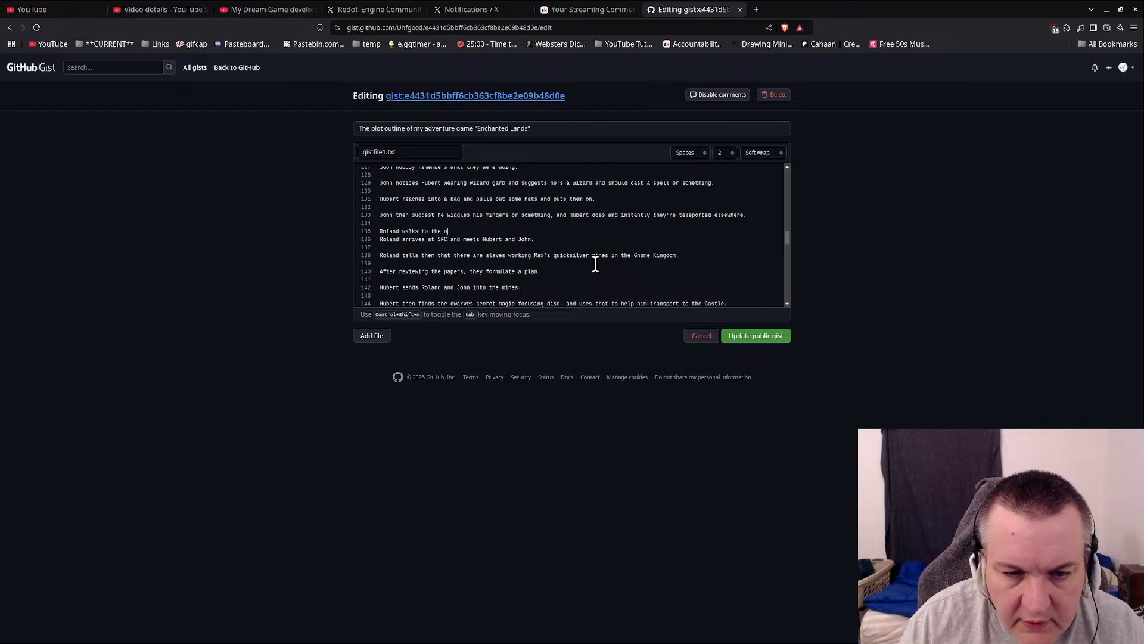
type("nly open re")
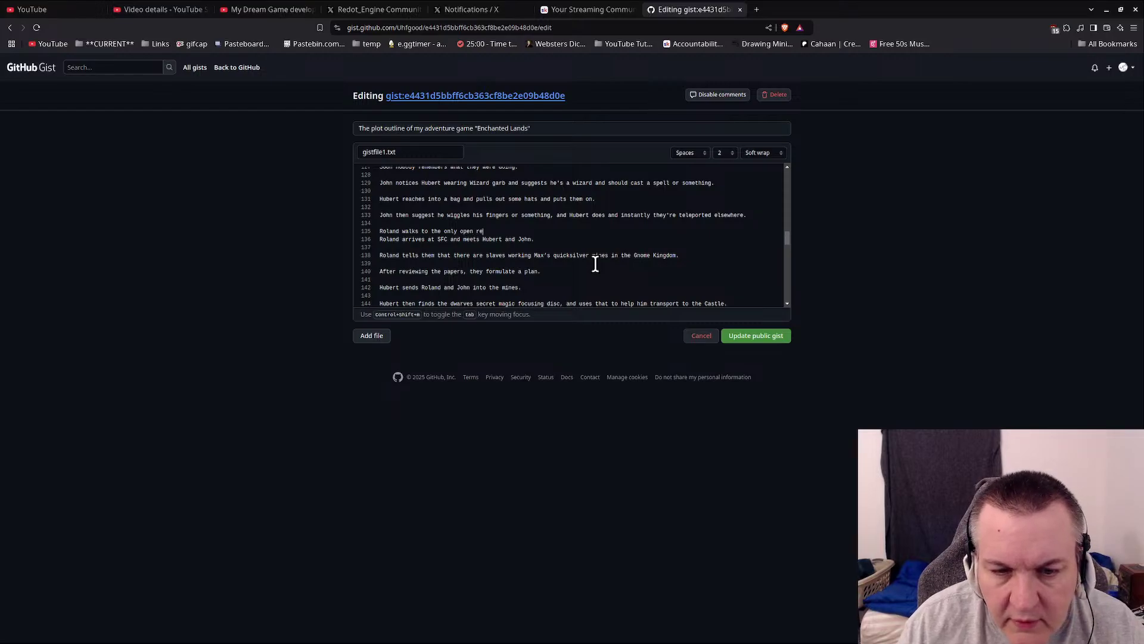
type("staurant ")
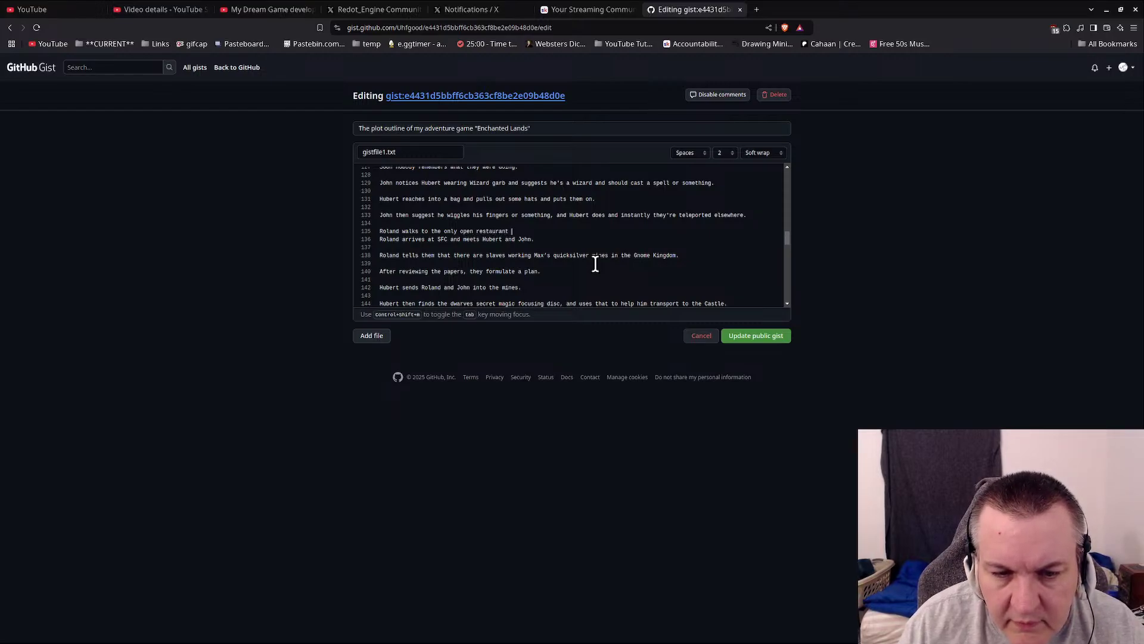
type("in town, ")
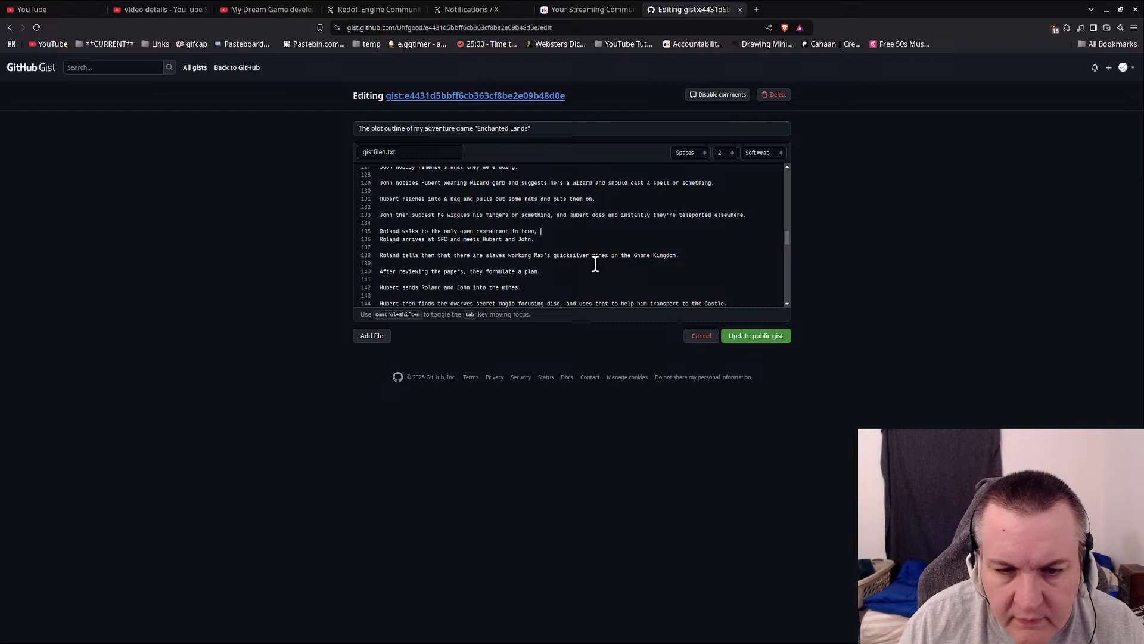
type("Scarbor")
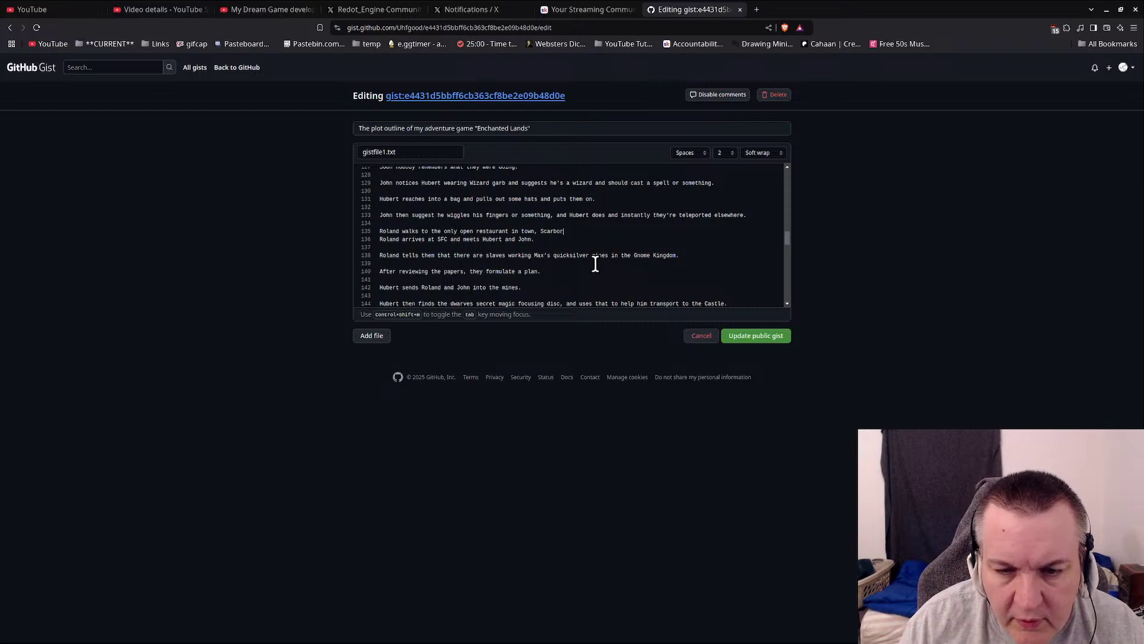
type("ough Faire Chicken")
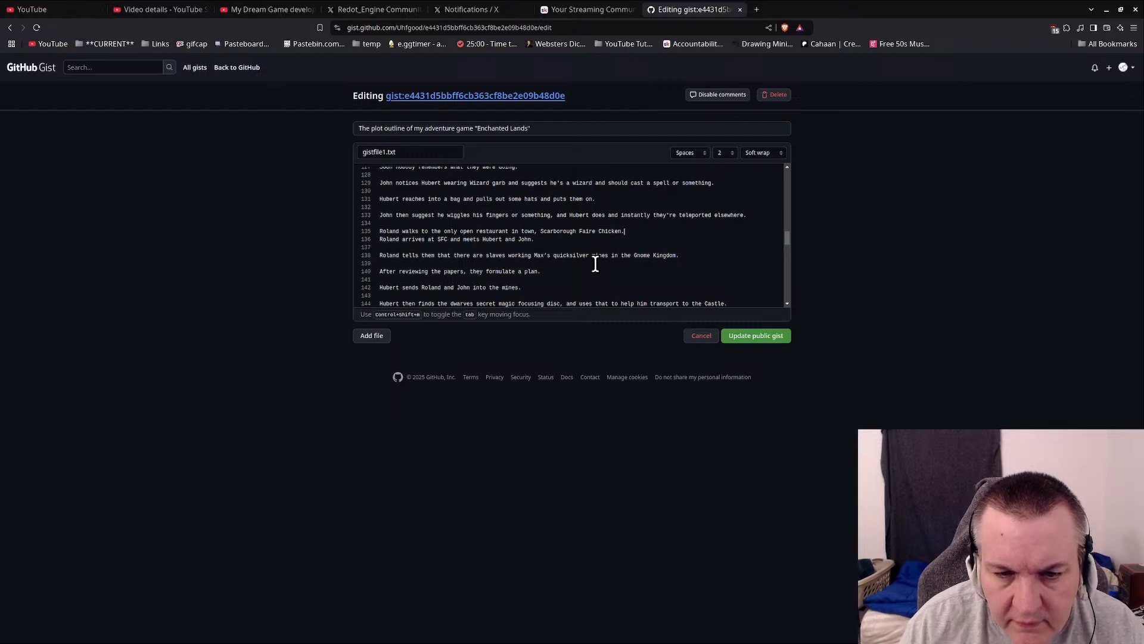
type(".")
key("Return")
key("Return")
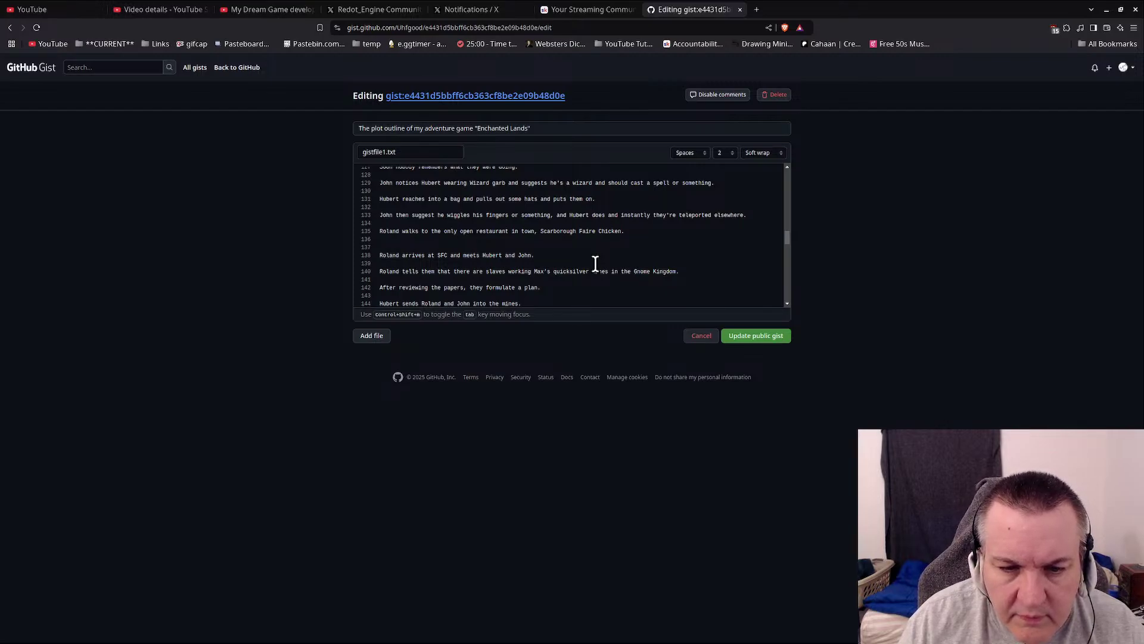
Step: Begin the next plot line with "Roland", drafting and discarding the continuation "sees a vampire sitting at a table, and"
type("Rol")
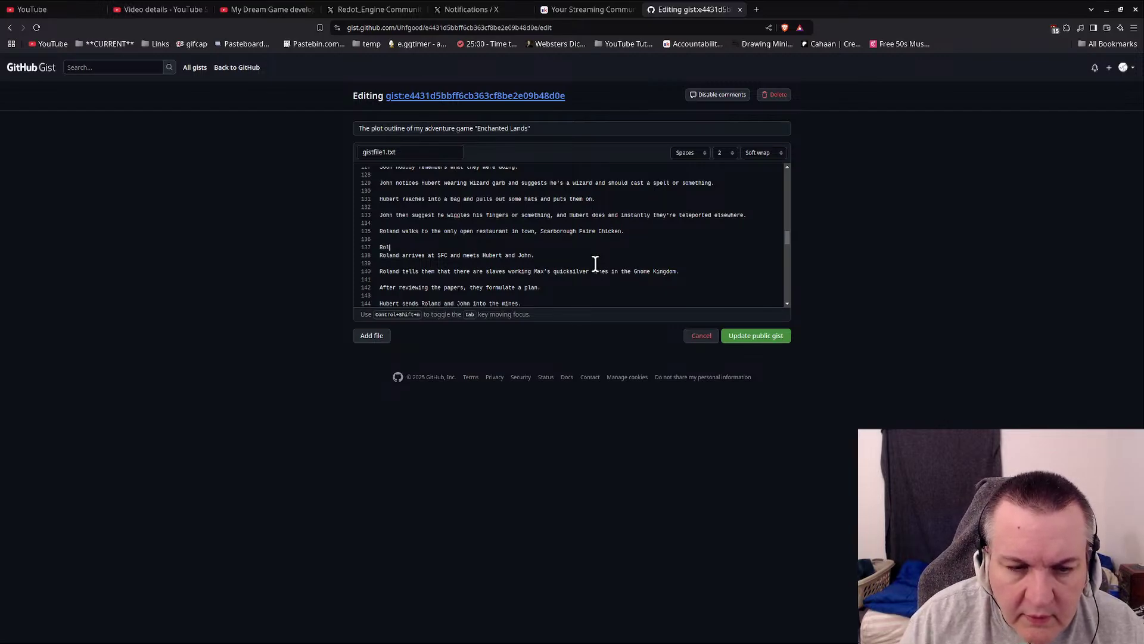
type("and sees a")
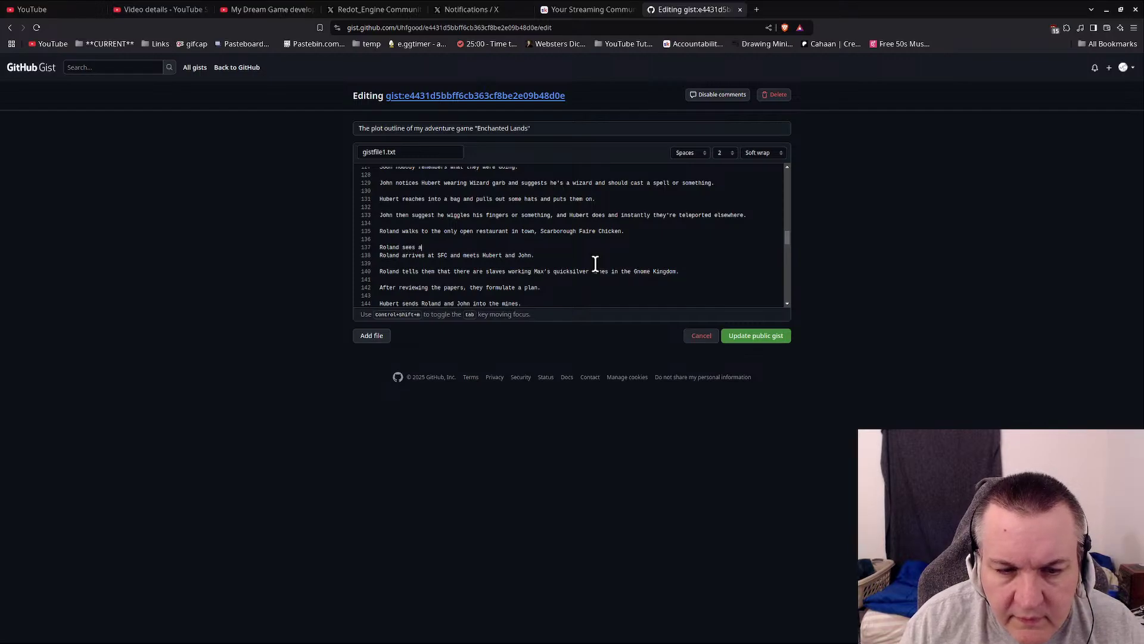
type(" vampire sitt")
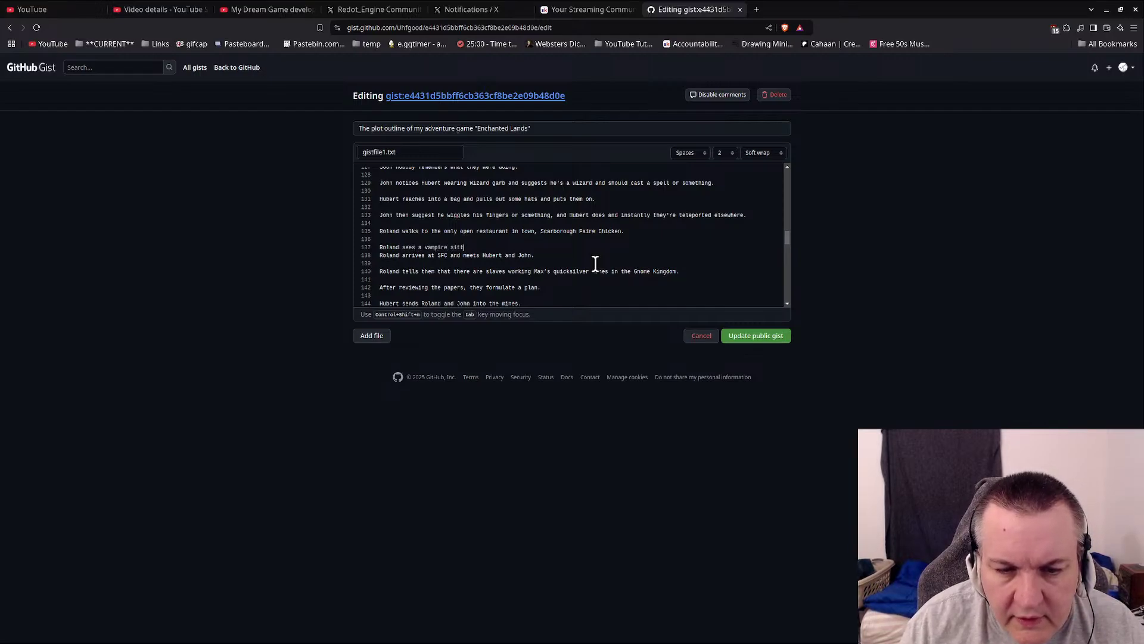
type("ing at a table")
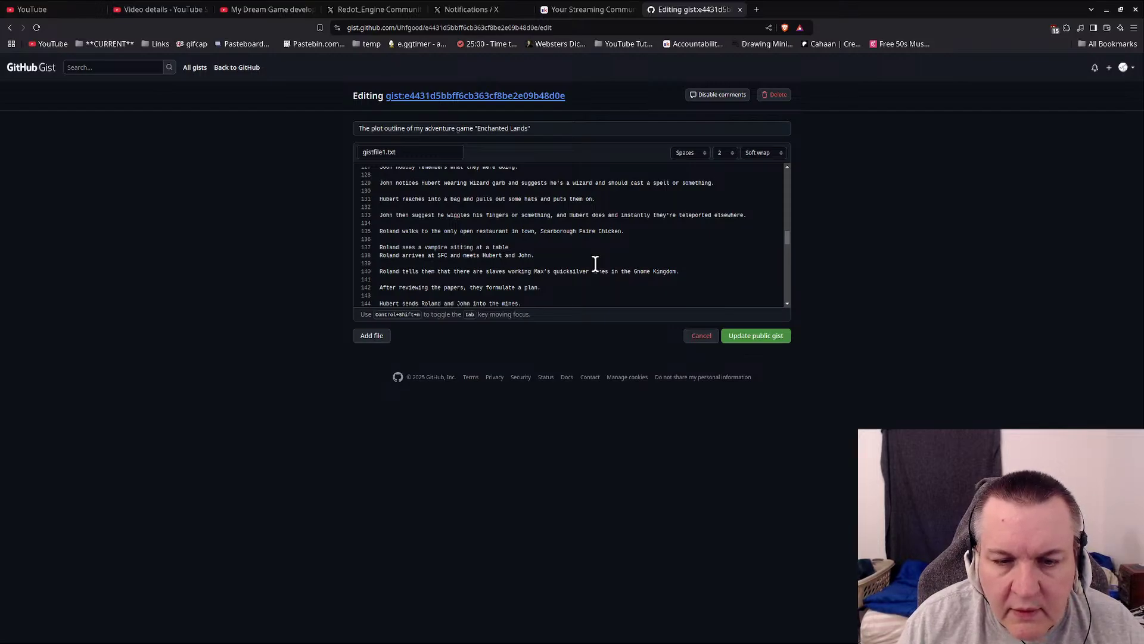
type(", and")
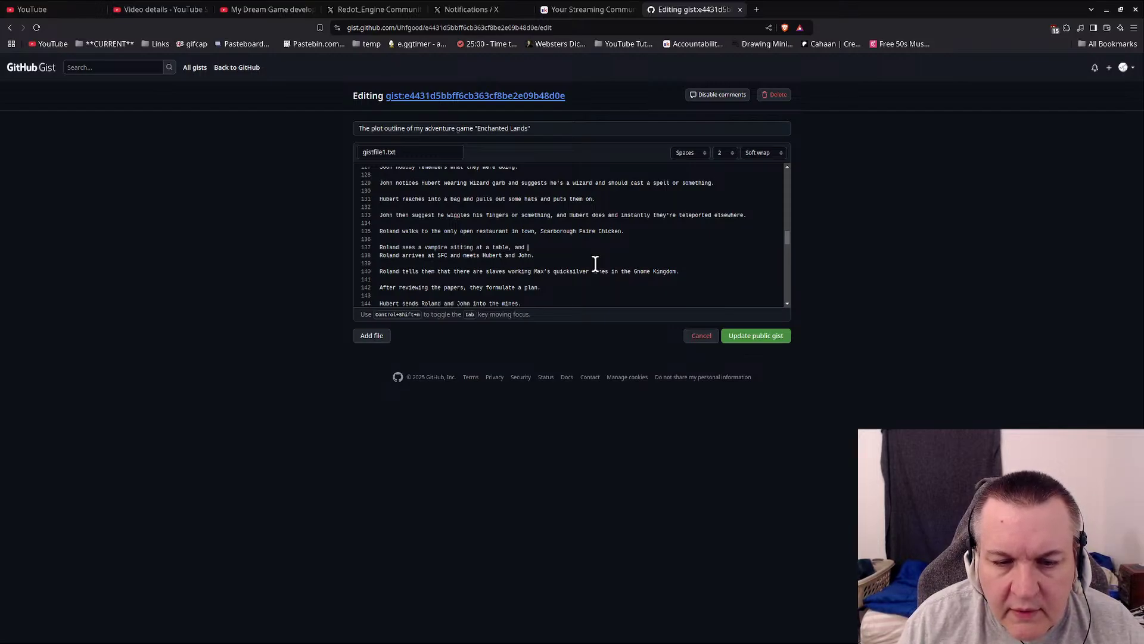
key("ctrl+BackSpace")
key("ctrl+BackSpace")
key("ctrl+BackSpace")
key("ctrl+BackSpace")
key("ctrl+BackSpace")
key("ctrl+BackSpace")
key("ctrl+BackSpace")
key("ctrl+BackSpace")
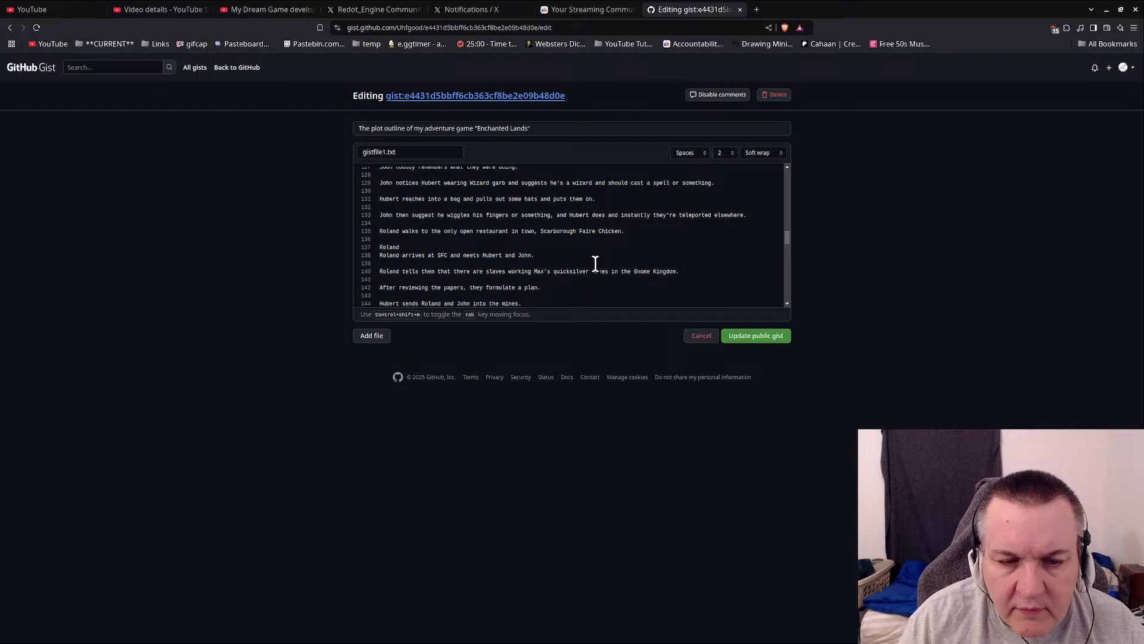
Step: Continue the "Roland" line with "looks around and starts asking about Hubert until finally getting to The Count sitting down at a table."
type("looks ar")
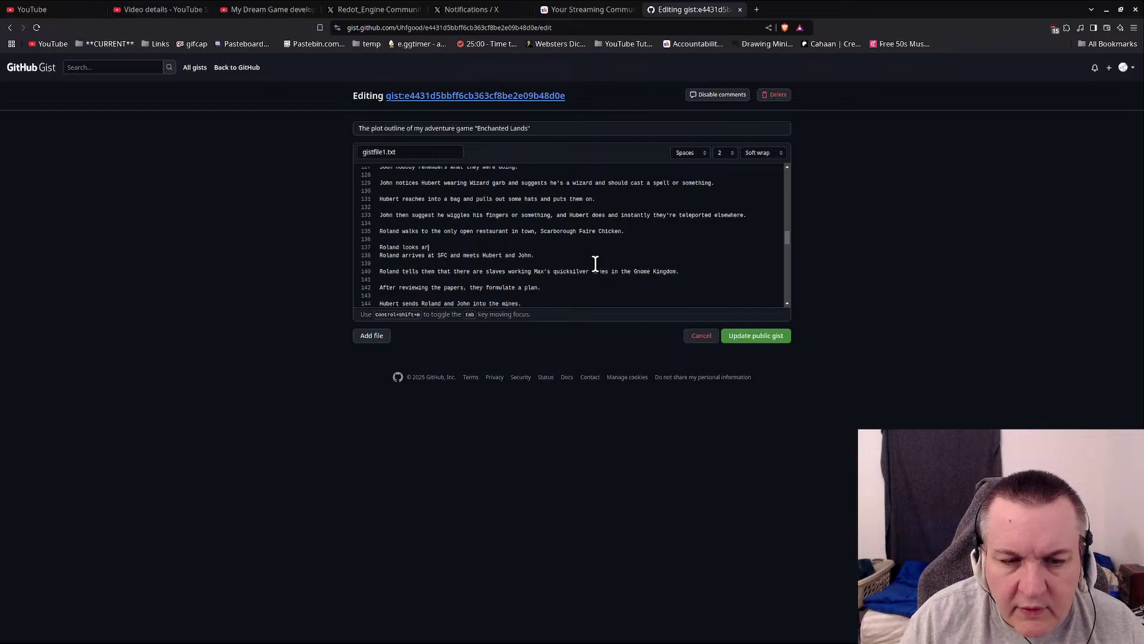
type("ound and starts as")
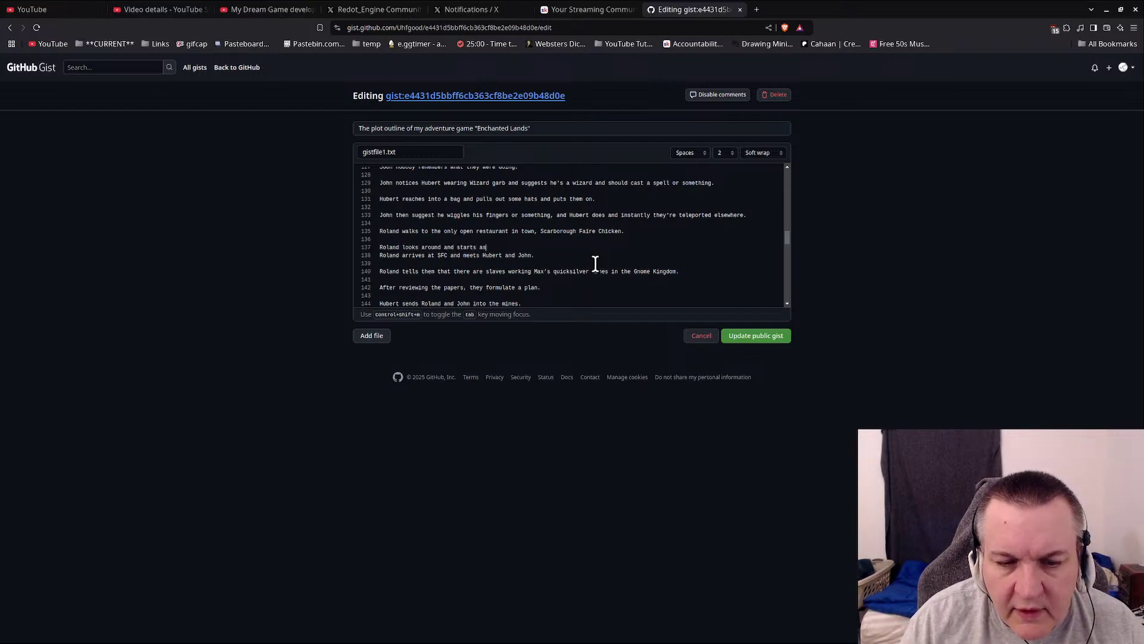
type("king about")
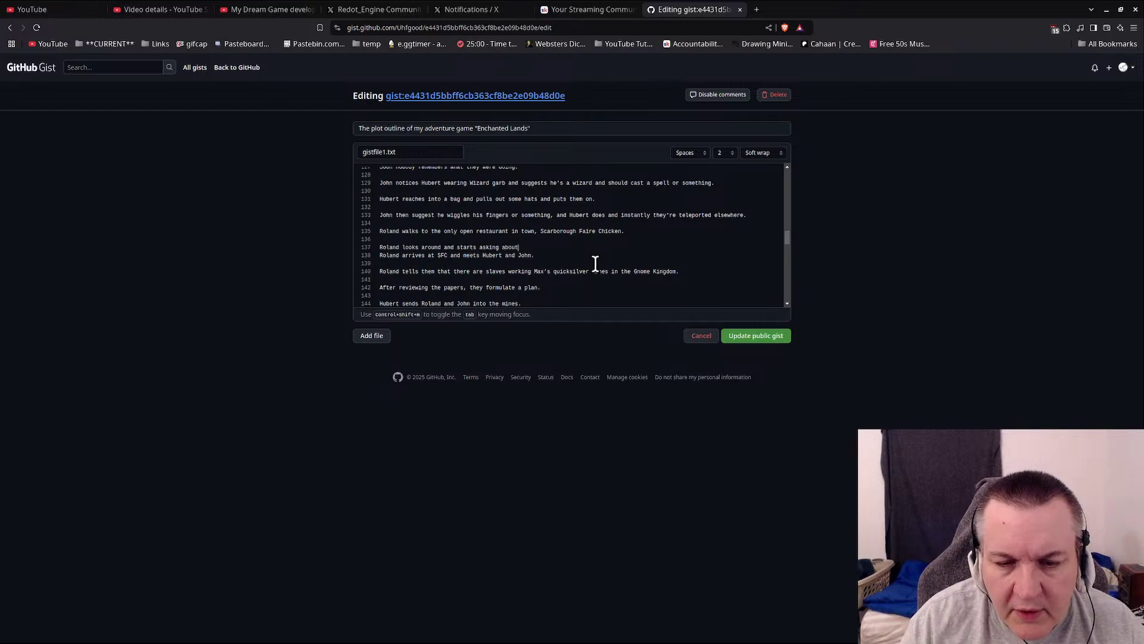
type(" Hubert")
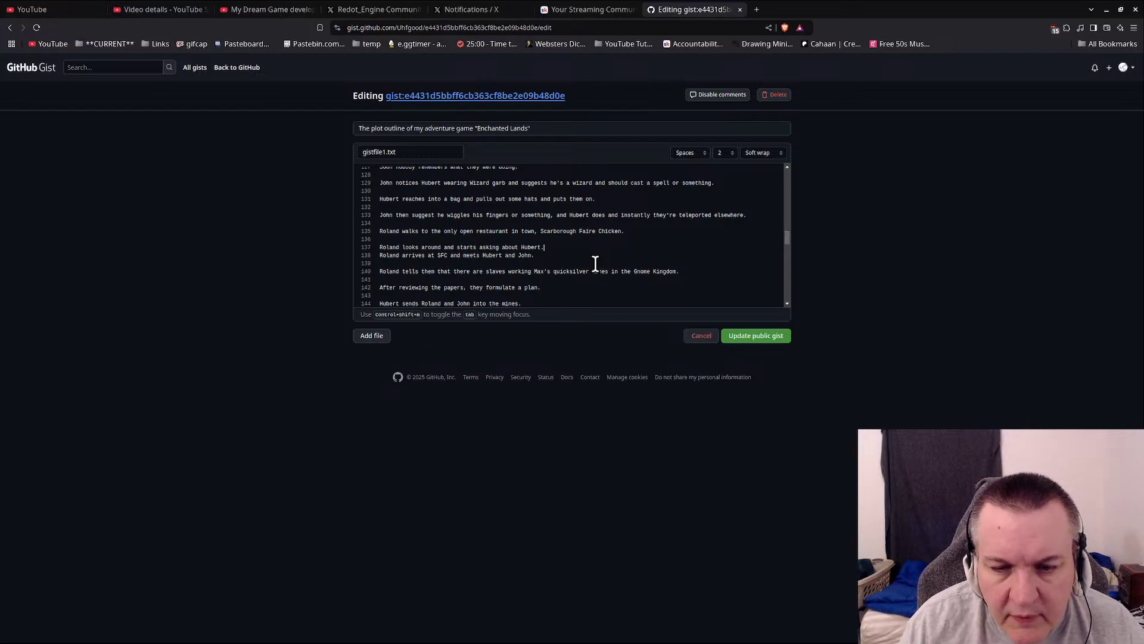
type("until final")
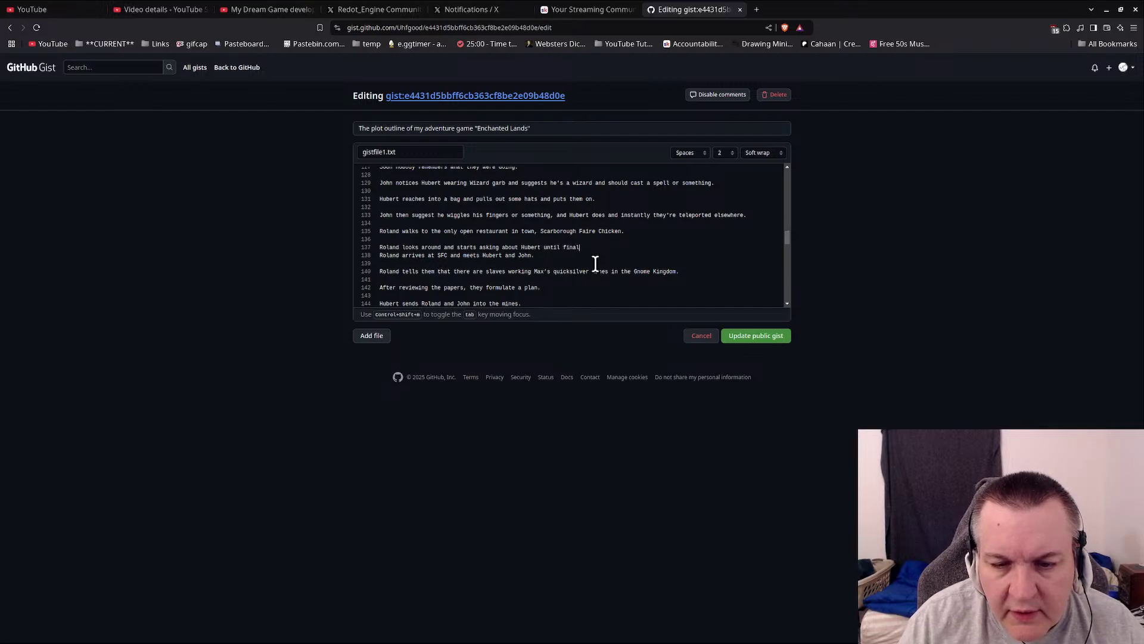
type("ly getting to ")
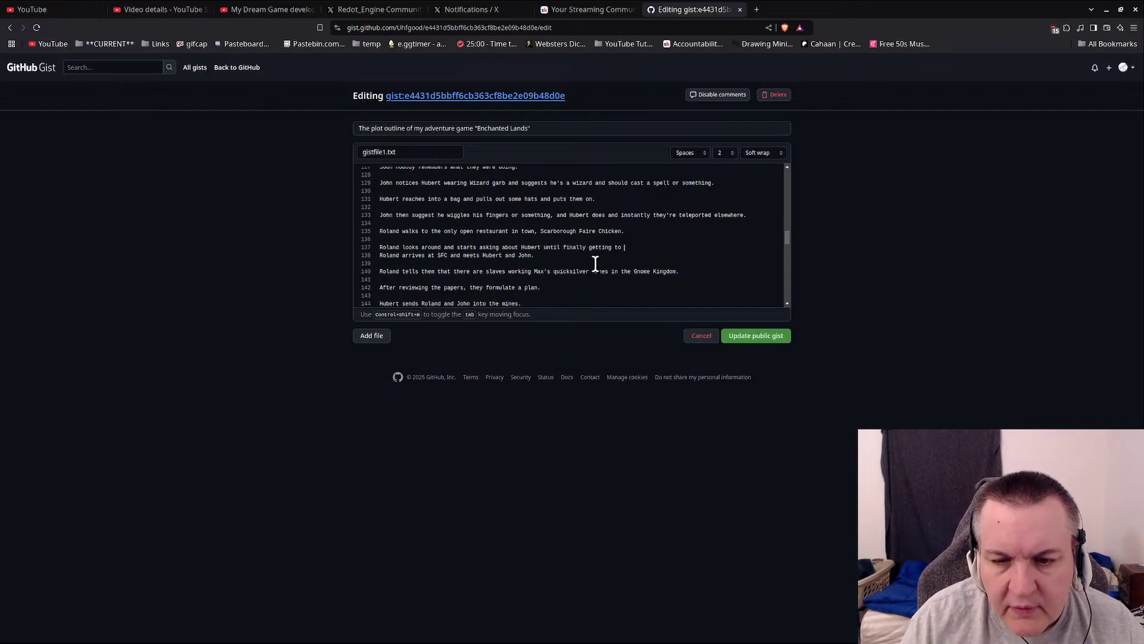
type("The Count si")
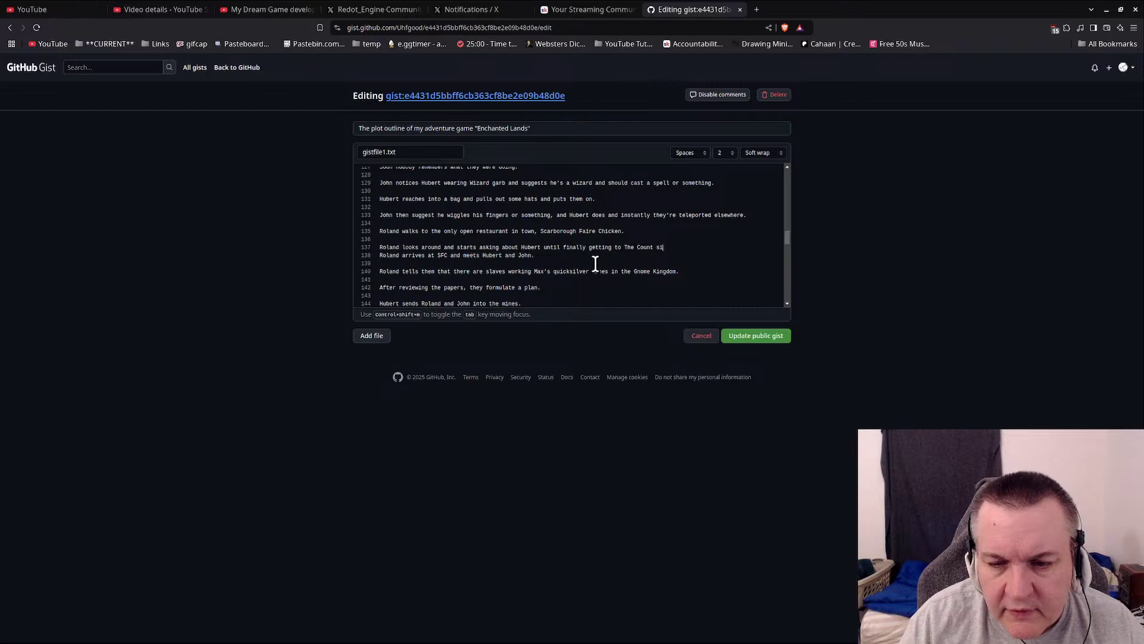
type("tting down at a a")
type("able.")
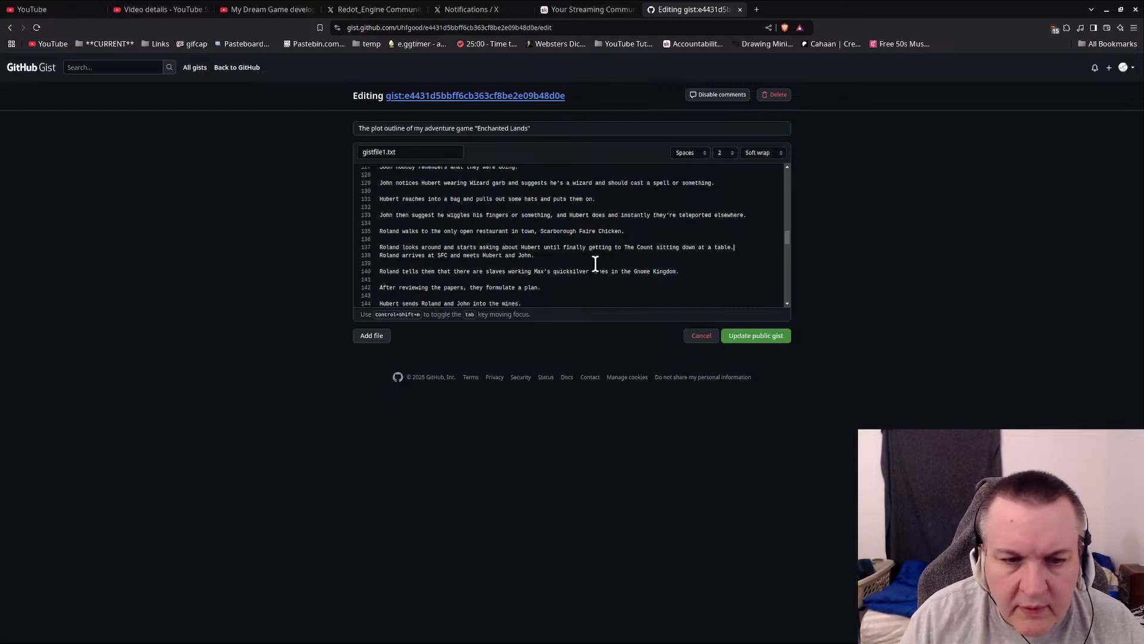
Step: Add a new line after a blank one: "Roland asks the count if he has any idea of where Hubert is."
key("Return")
key("Return")
type("Rol")
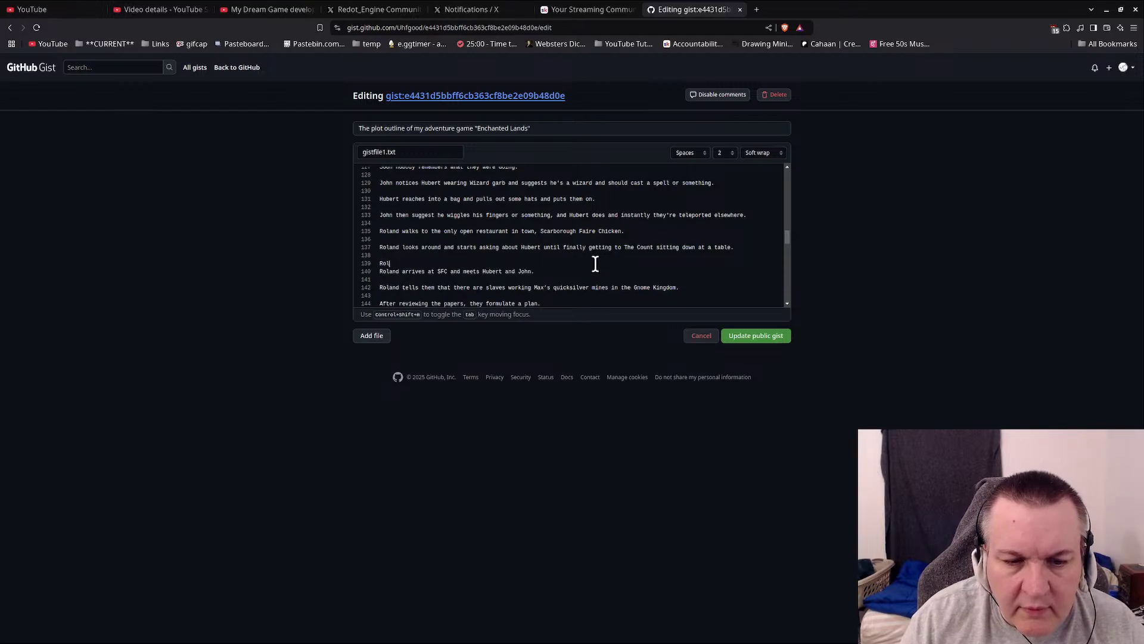
type("and asks th")
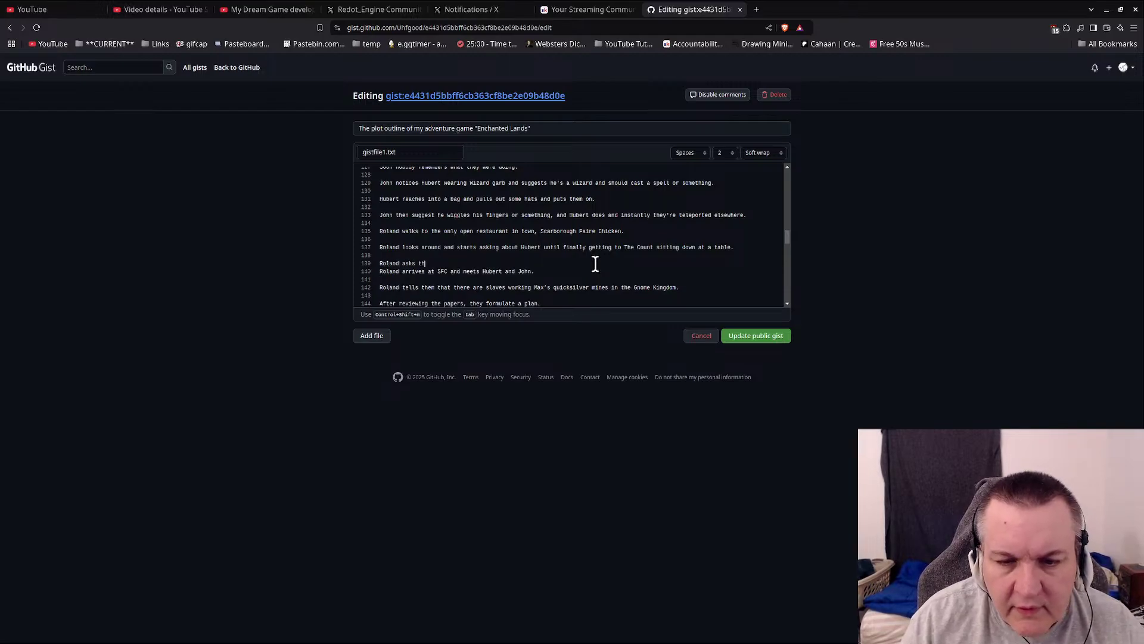
type("e count ")
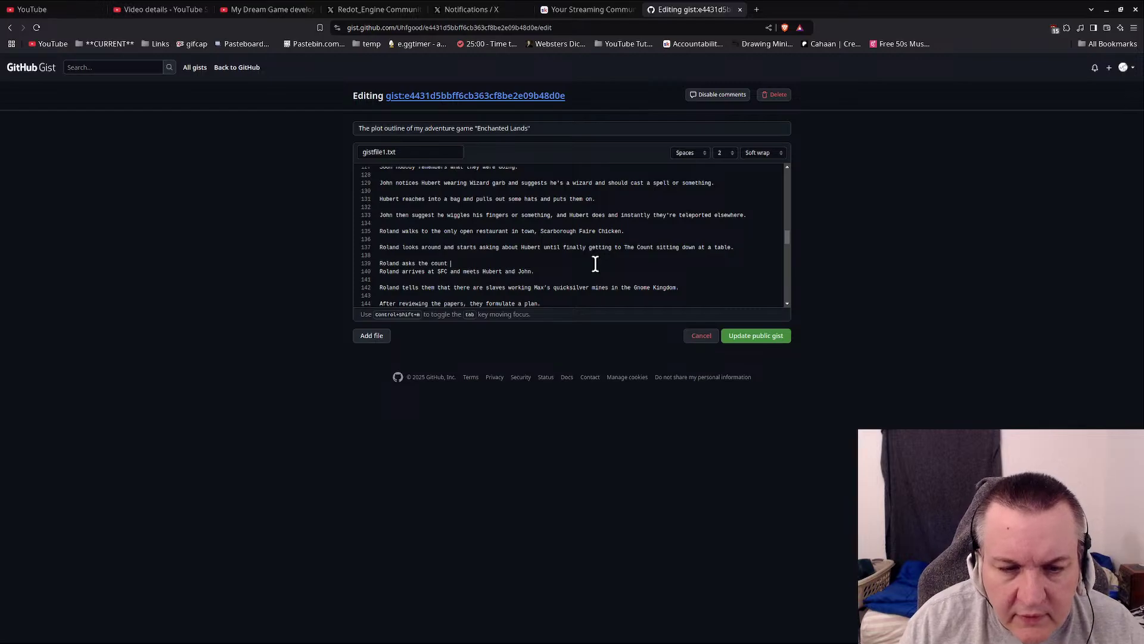
type("if he has any i")
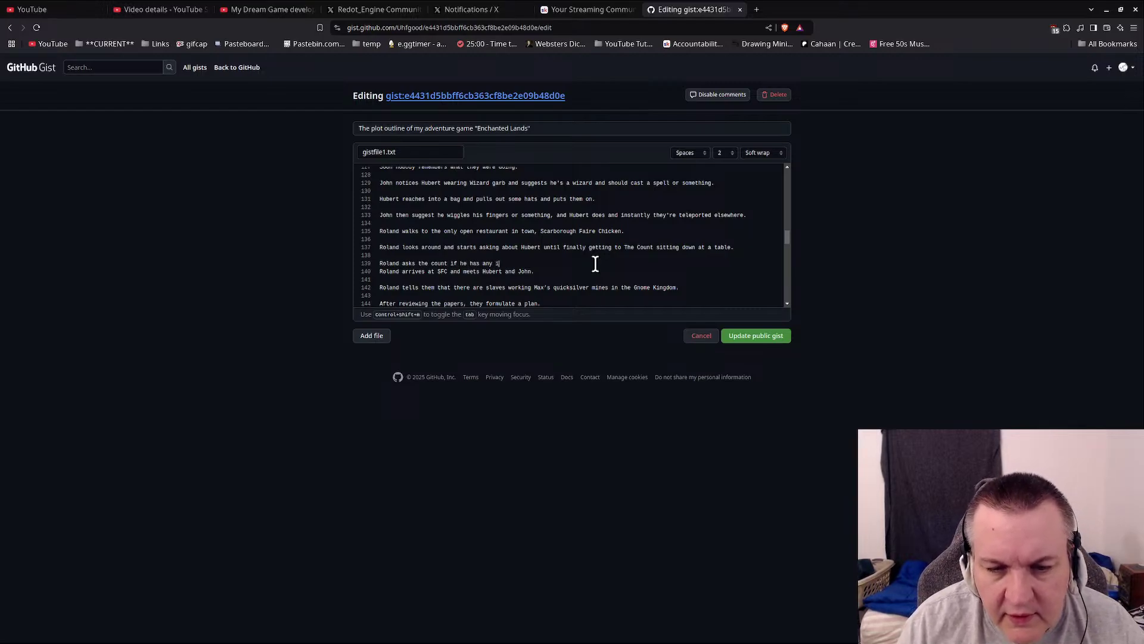
type("dea of where ")
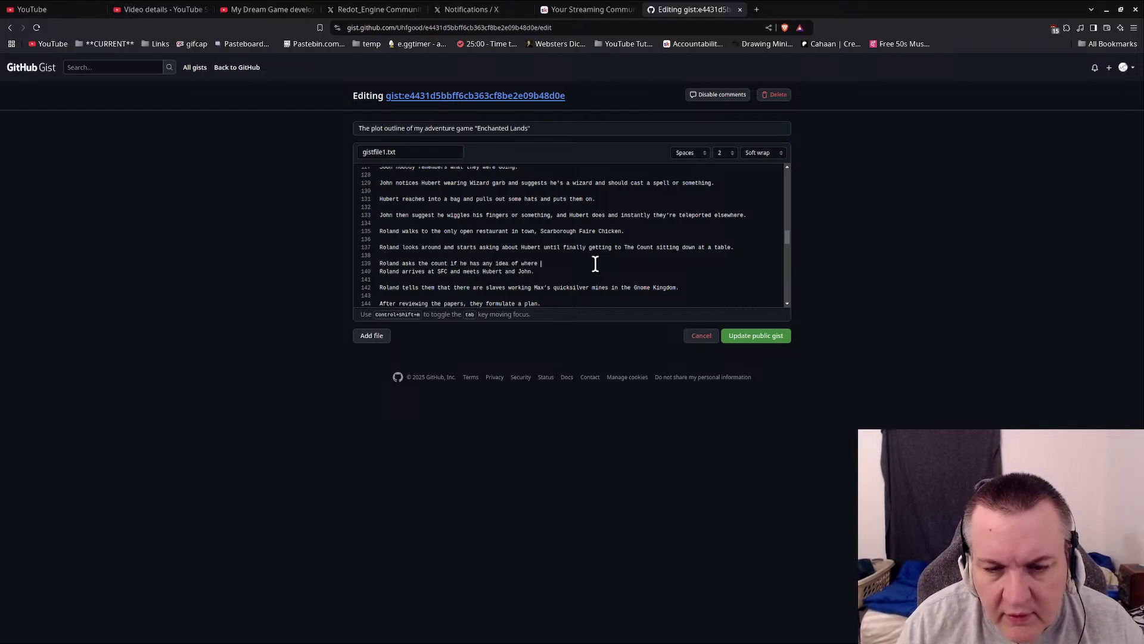
type("Hubert is.")
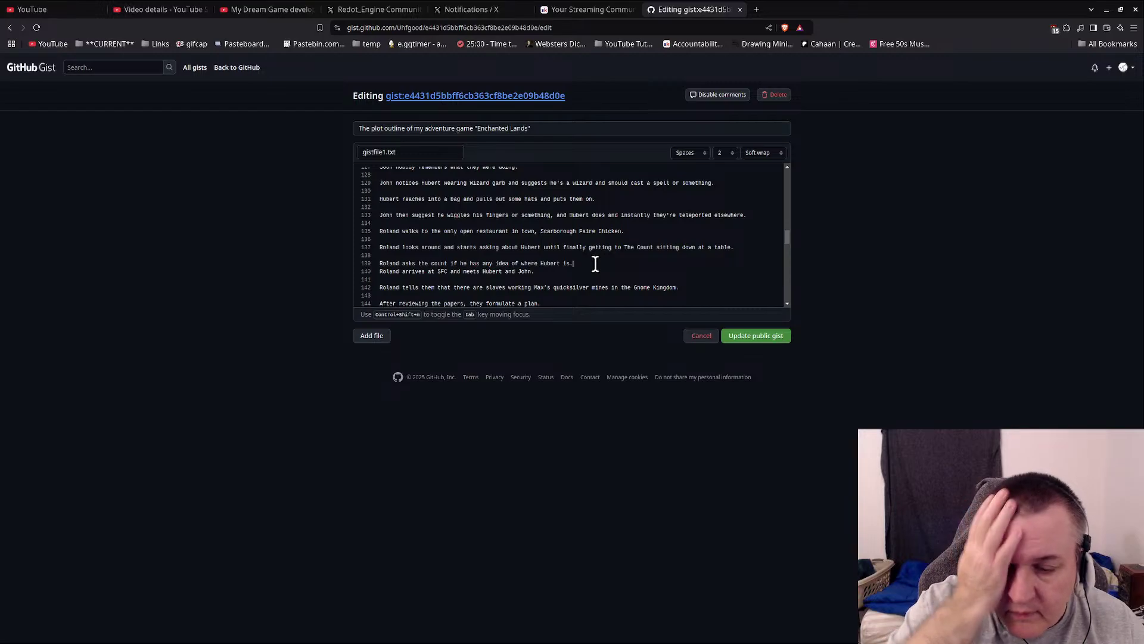
Step: Add a new line after a blank one: "The Count replies, he was supposed to show up here, but I don't know what happened to him."
key("Return")
key("Return")
type("T")
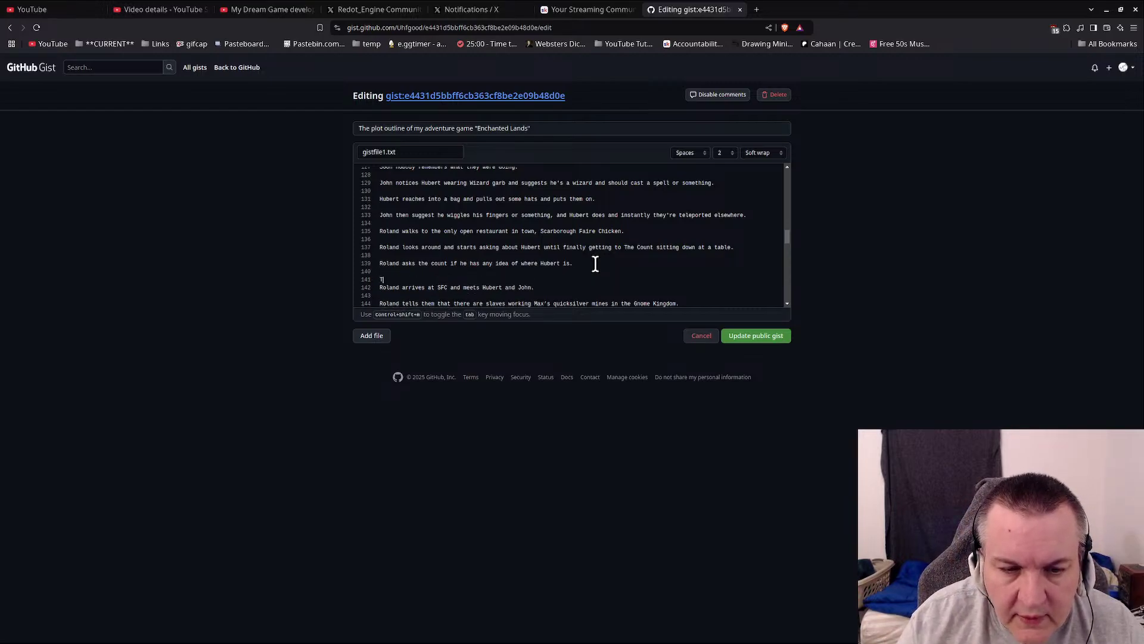
type("he Count replies")
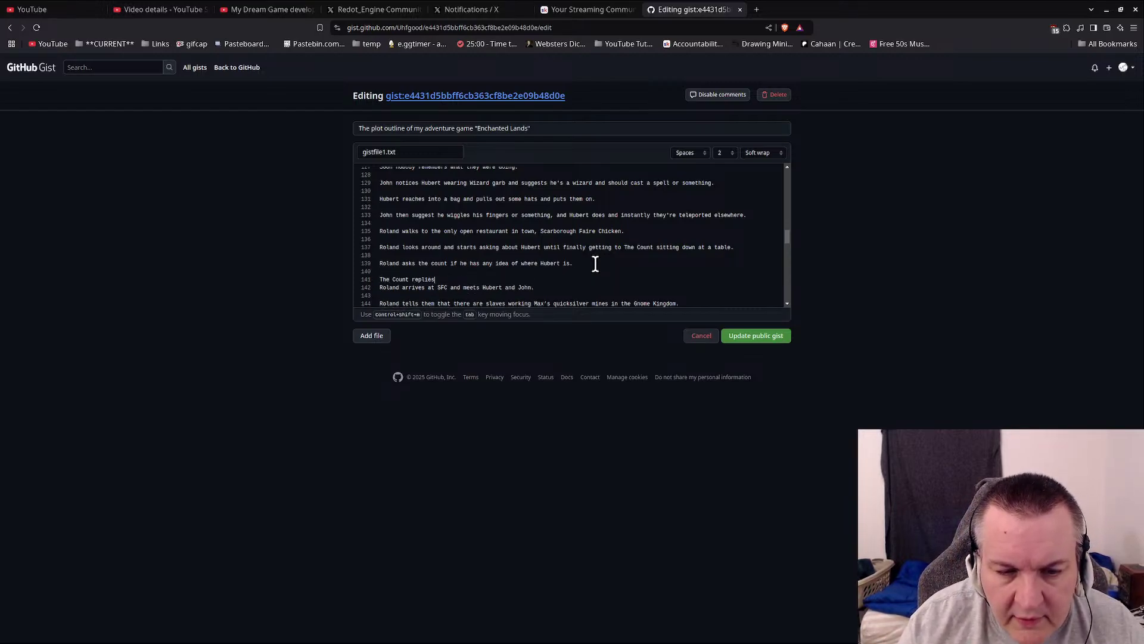
type(", he wass us")
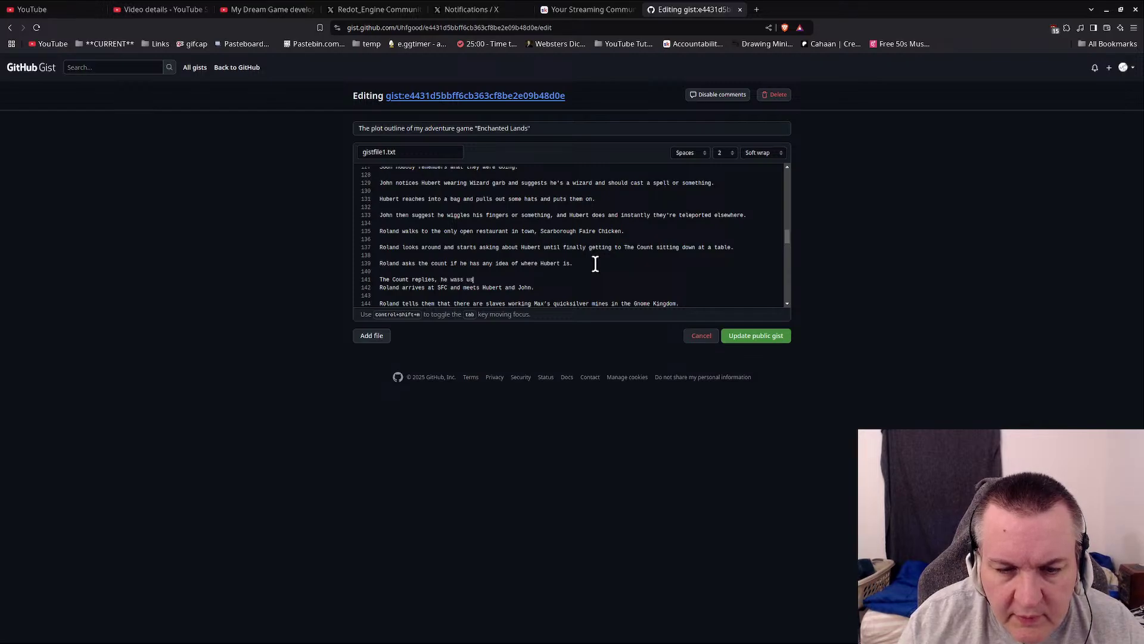
key("BackSpace")
key("BackSpace")
key("BackSpace")
type("suppos")
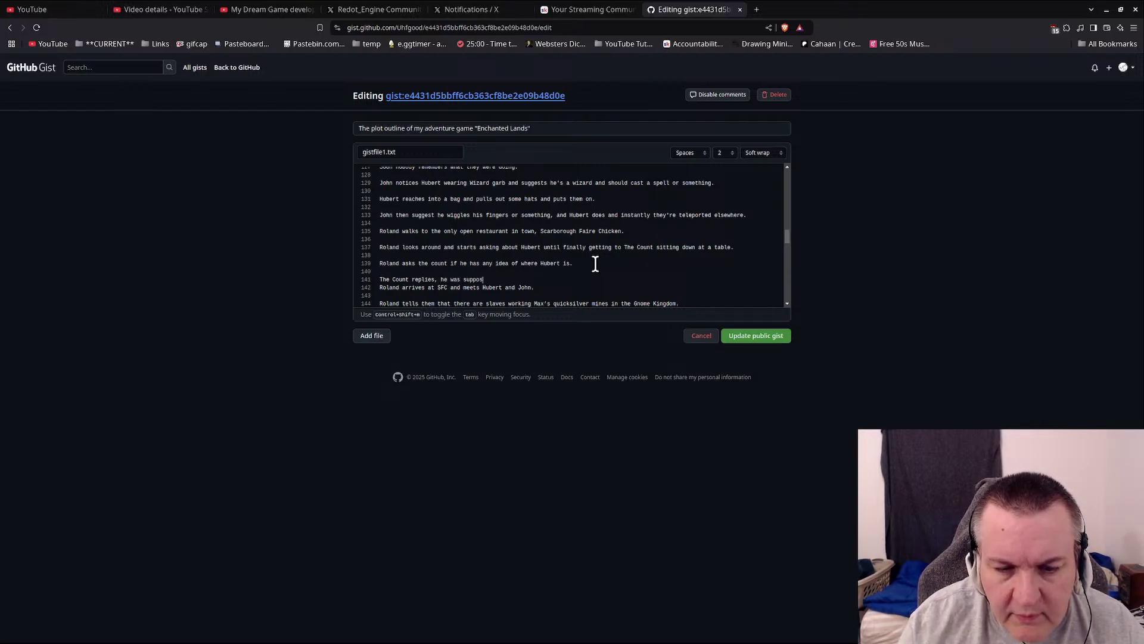
type("ed to show up here")
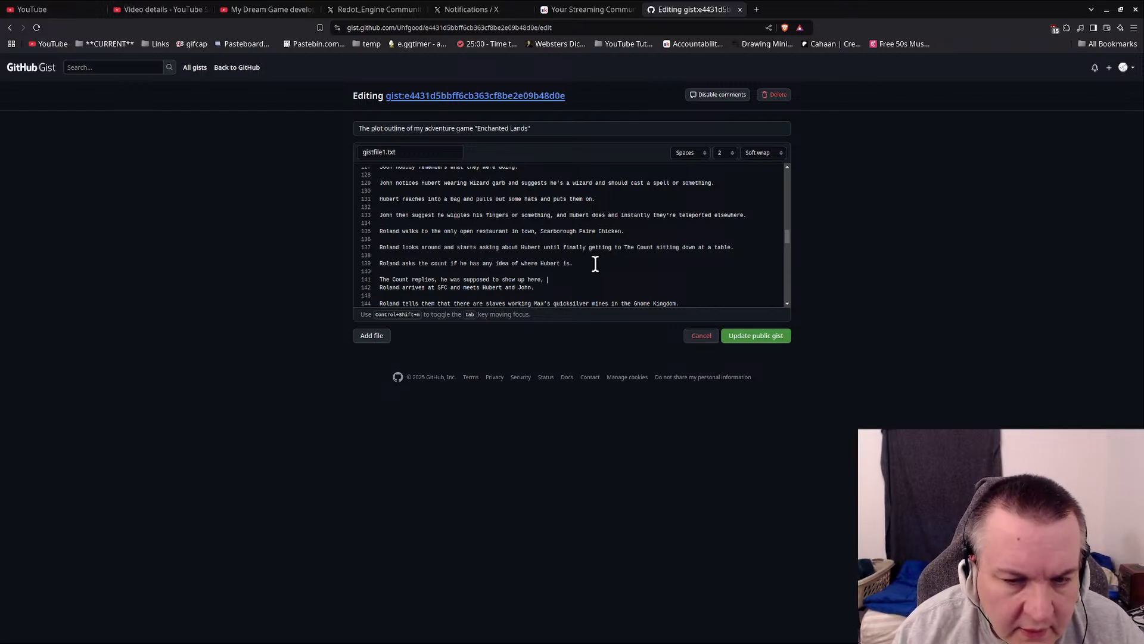
type(", but")
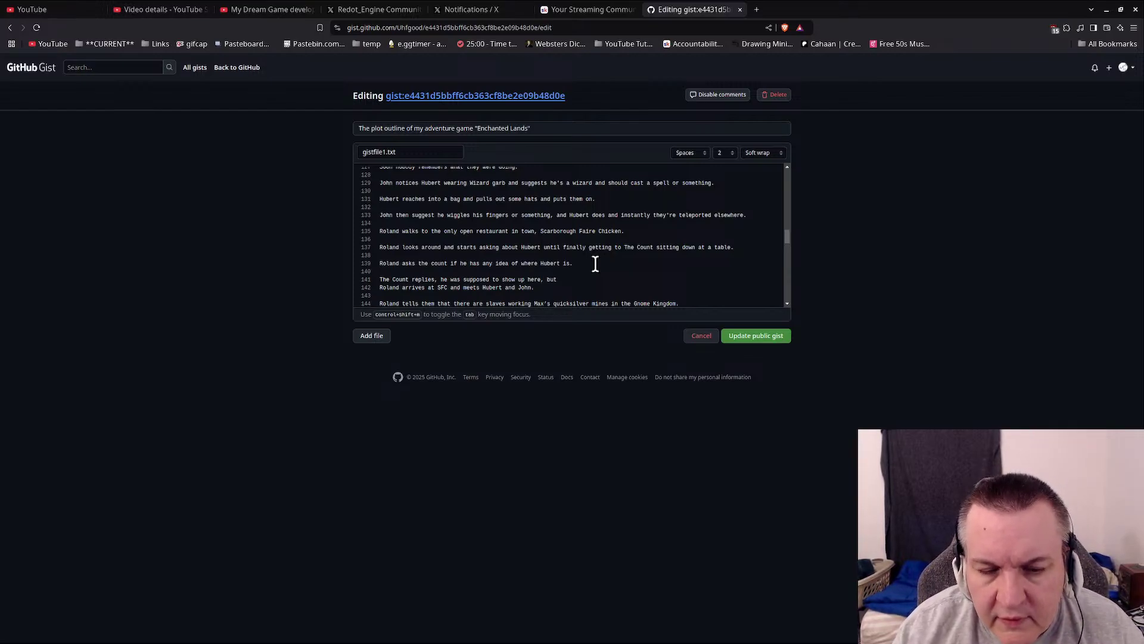
type(" I don't kn")
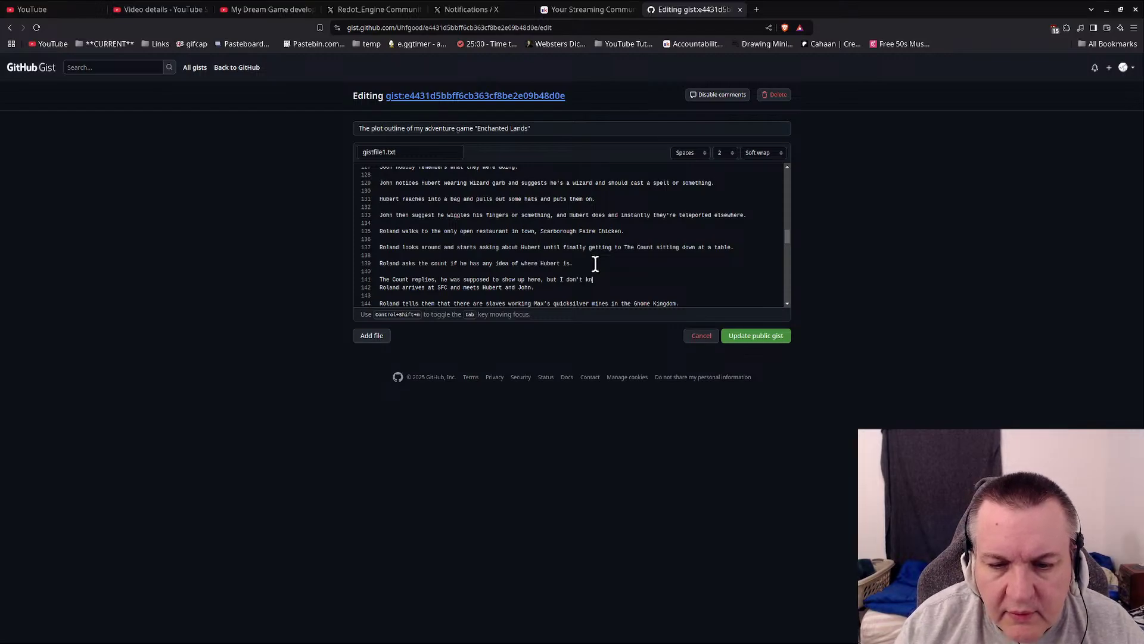
type("ow what happened to him.")
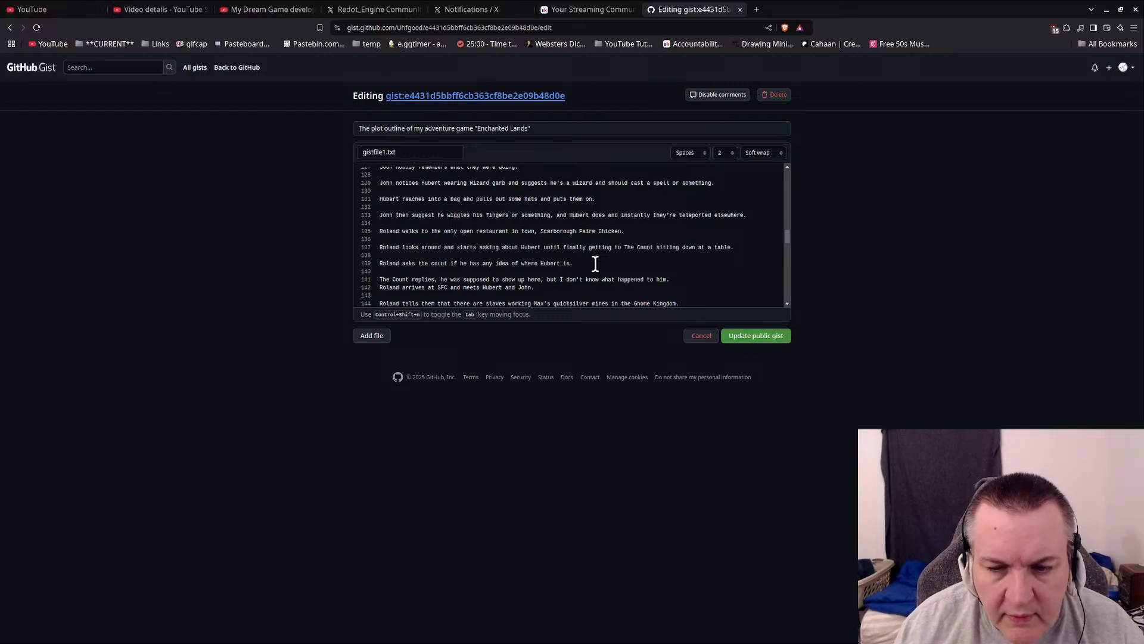
Step: Replace "I don't" with "doesn't" in the line about The Count's reply
key("Left")
key("Left")
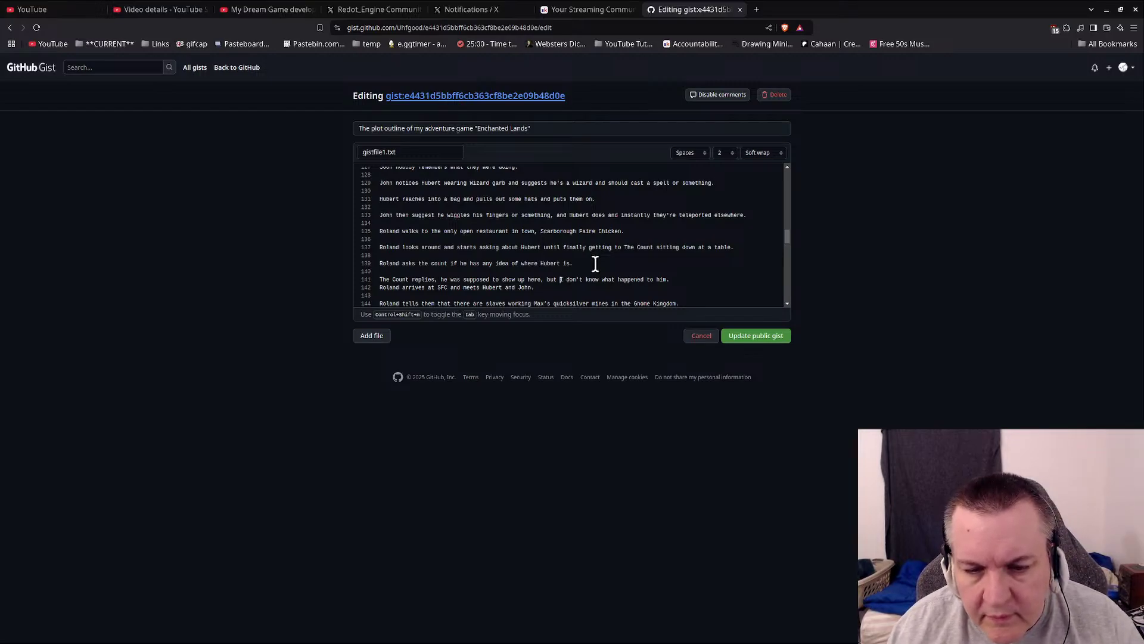
key("shift+Right")
key("shift+Right")
key("shift+Right")
key("shift+Right")
key("shift+Right")
key("shift+Right")
key("shift+Right")
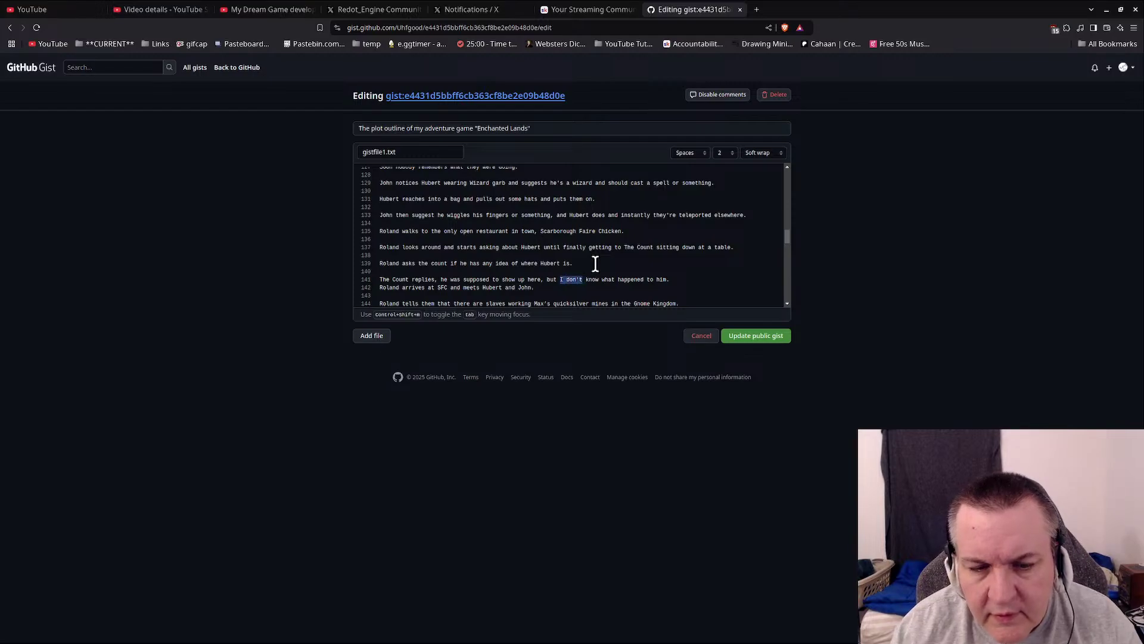
type("doesn't")
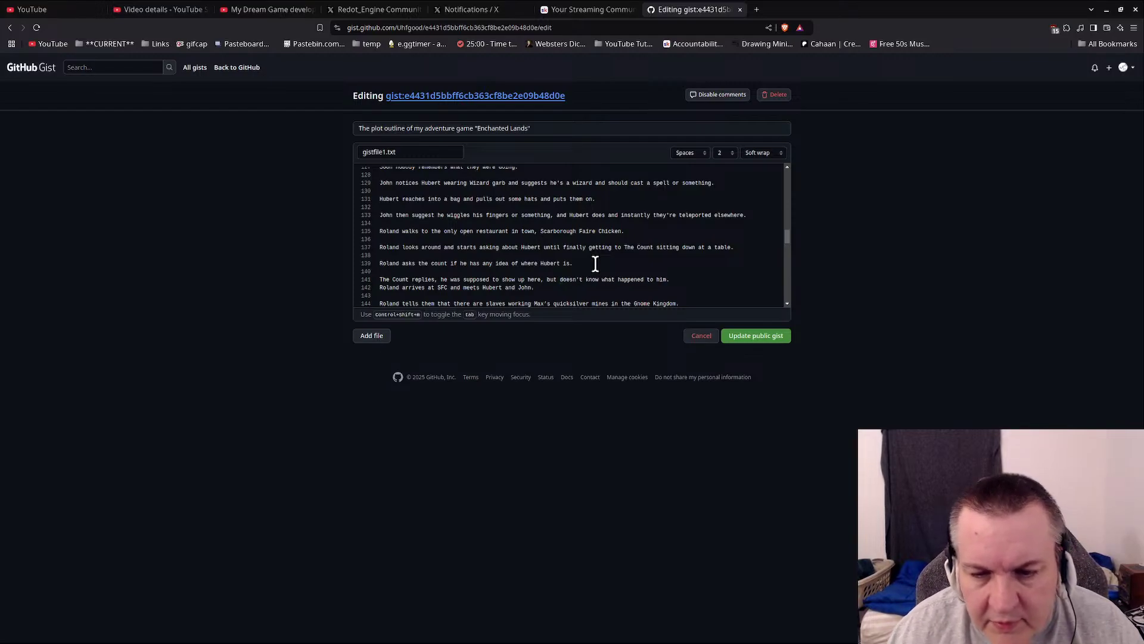
Step: Add the line "The Count says he'll go and fly around to see if he can spot him." with blank lines around it
key("Return")
key("Return")
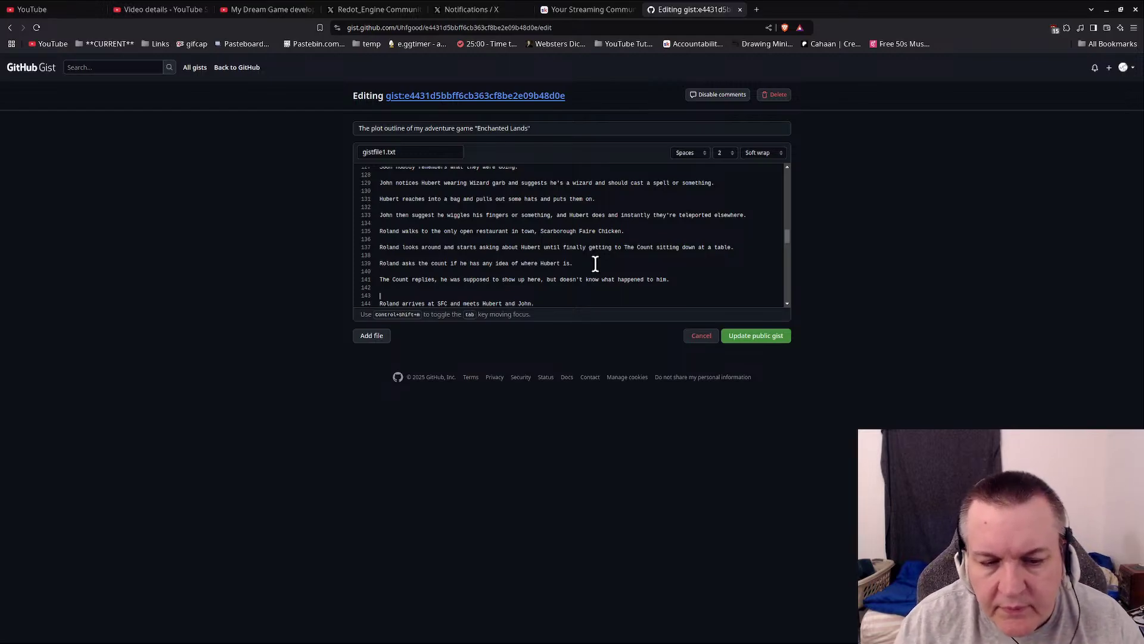
type("The Count ")
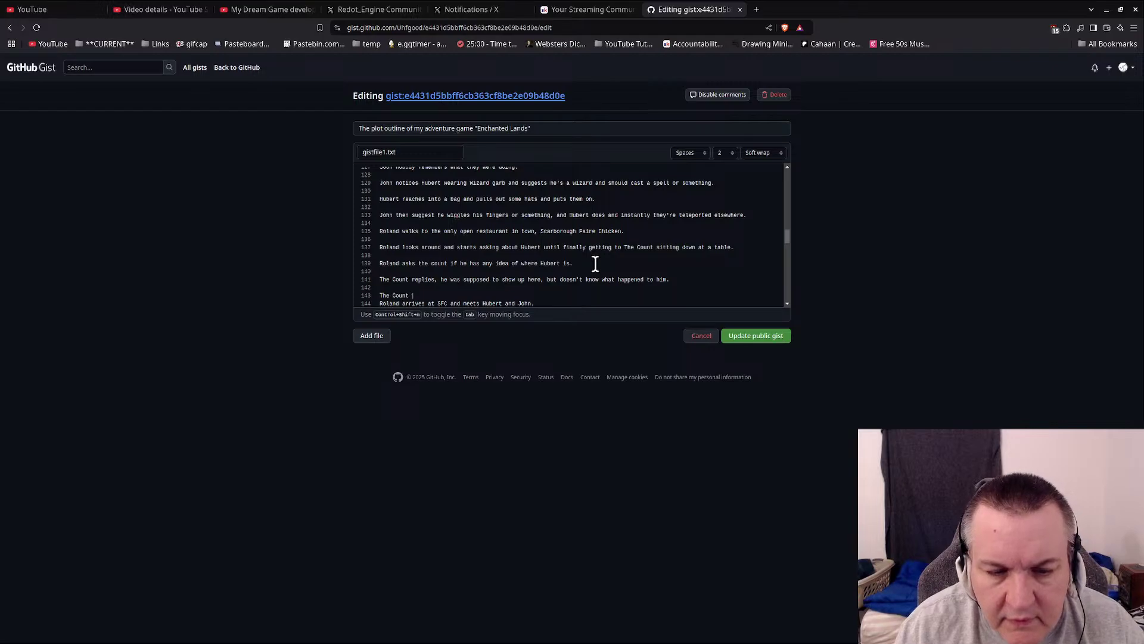
type("says ")
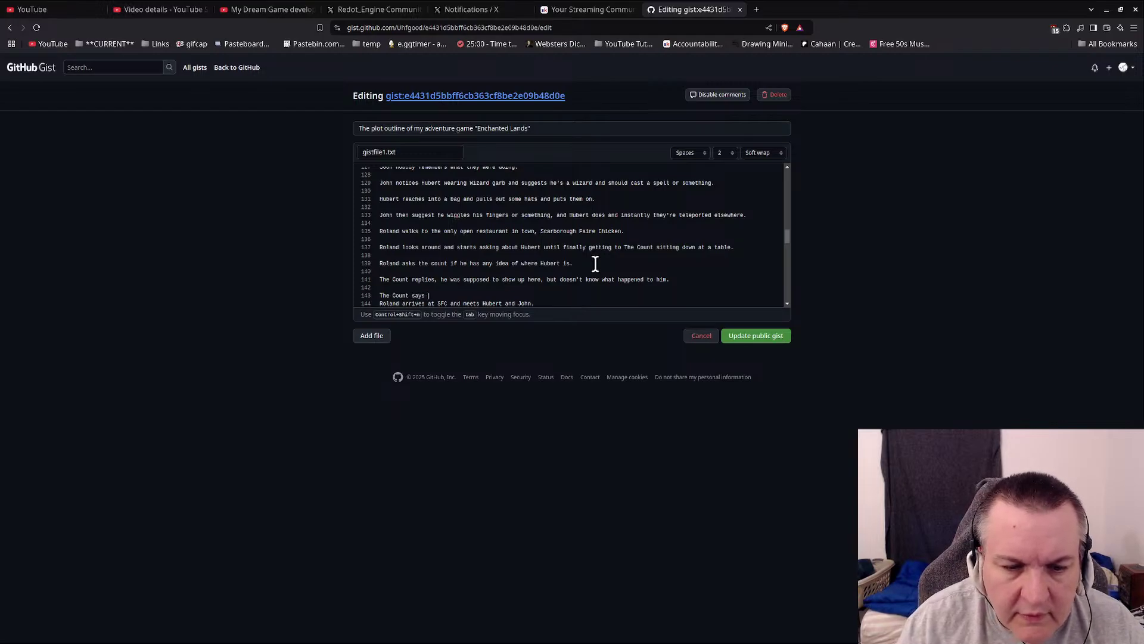
type("he'll go")
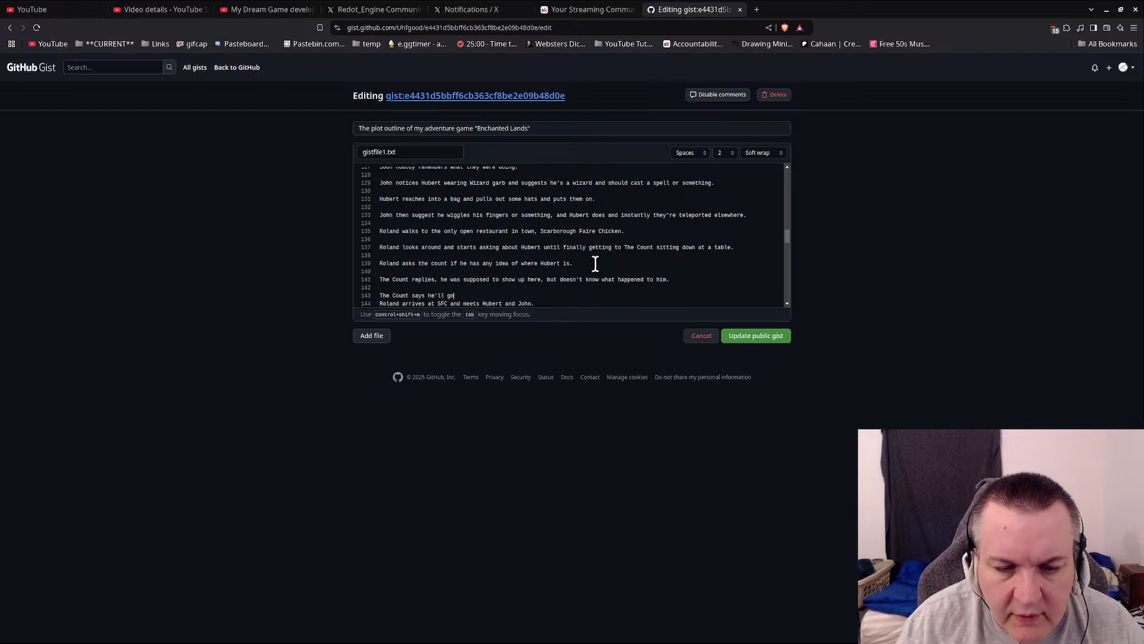
type(" and")
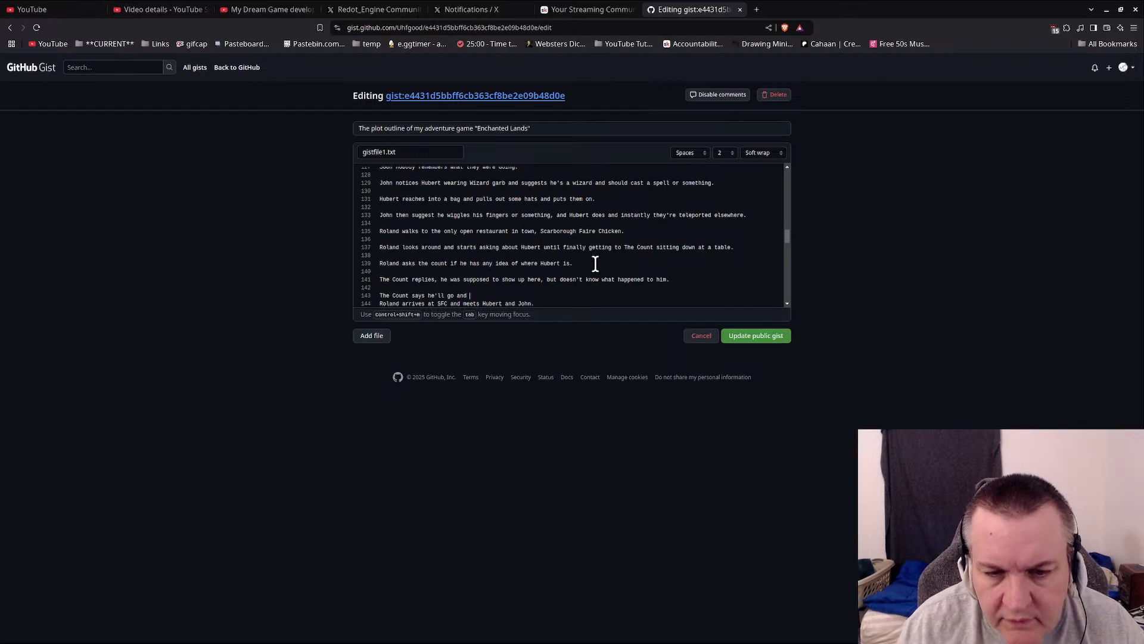
type(" fly around to s")
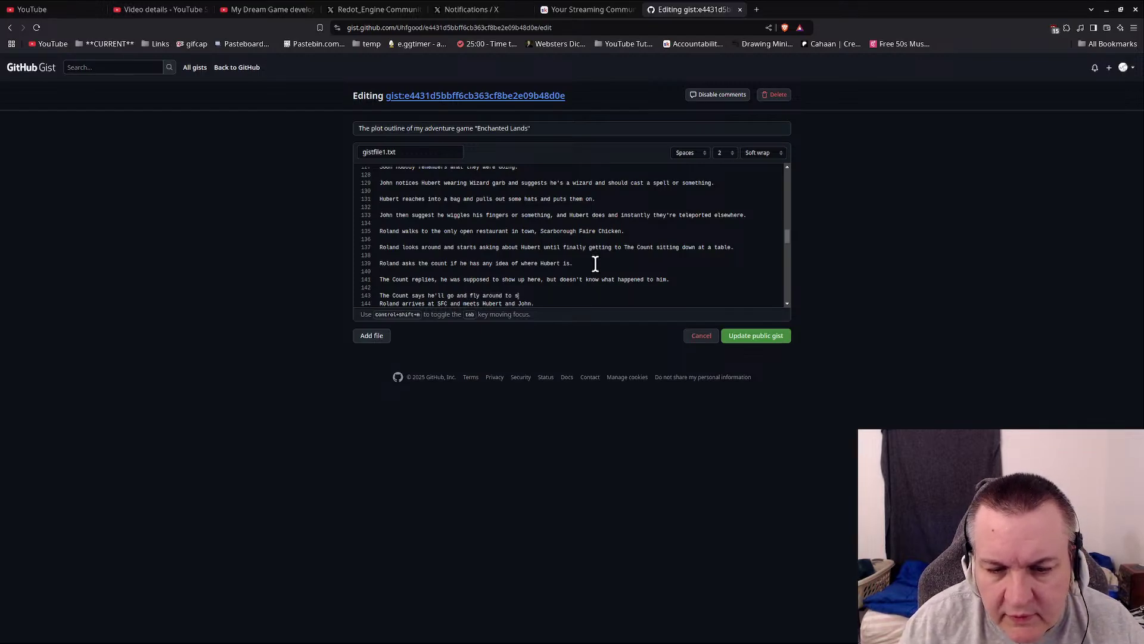
type("ee if he can spot hi")
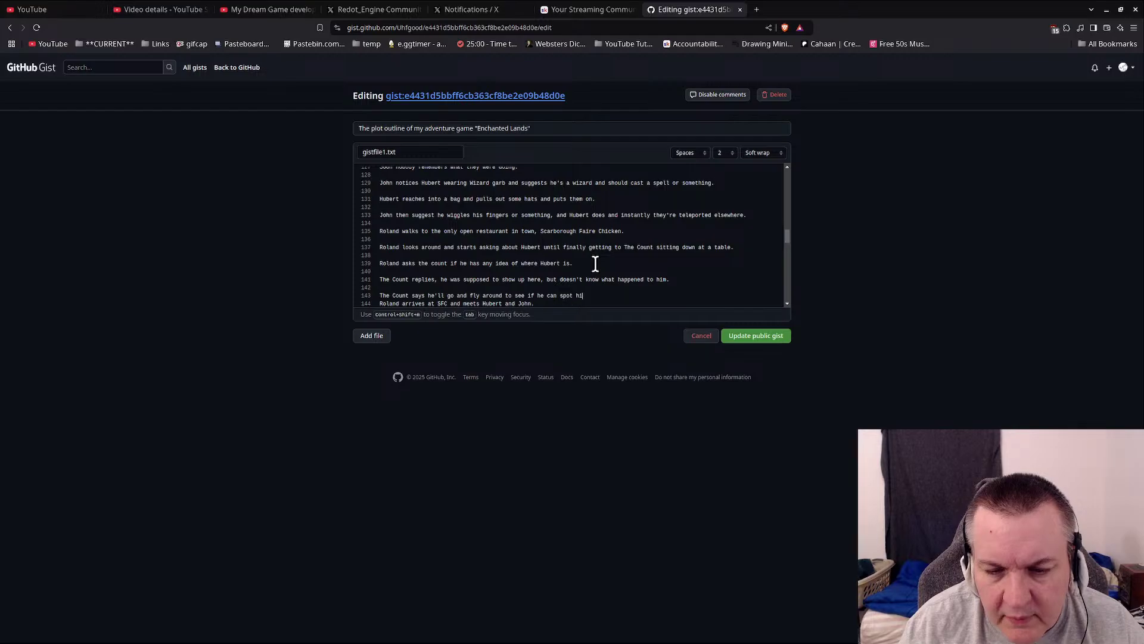
type("m.")
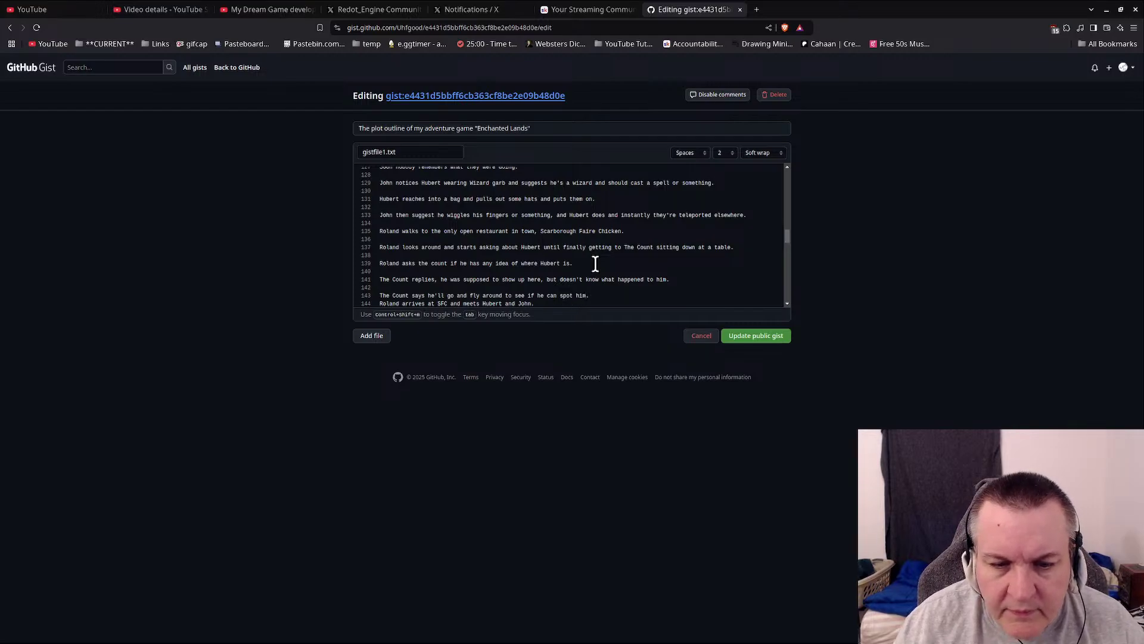
key("Return")
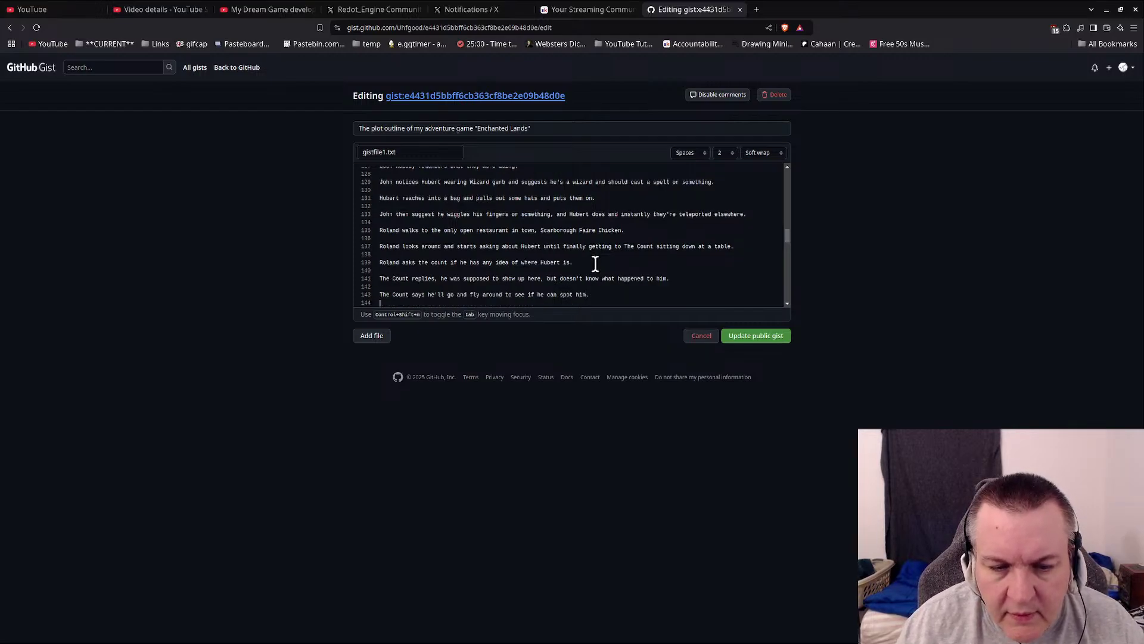
Step: Replace "arrives at SFC and meets Hubert and John." with "sits down at the table, as The Count turns into a bat and takes off."
key("Down")
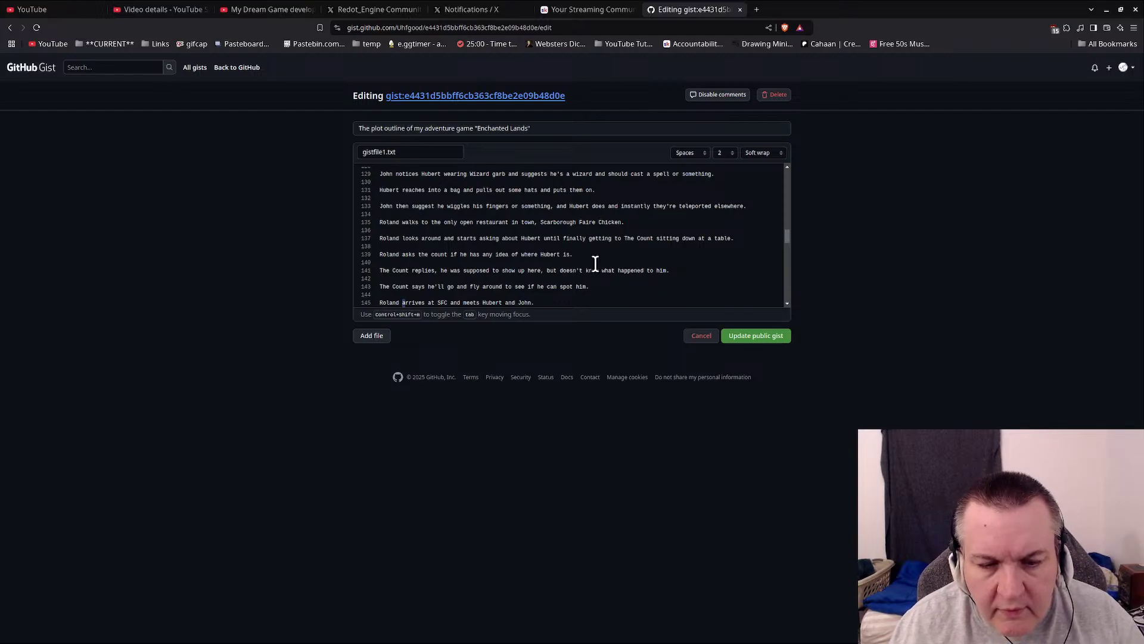
key("shift+Right")
key("shift+Right")
key("shift+Right")
key("shift+Right")
key("shift+Right")
key("shift+Right")
key("shift+Right")
key("shift+Right")
key("shift+Right")
key("shift+Right")
key("shift+Right")
key("shift+Right")
key("shift+Right")
key("shift+Right")
key("shift+Right")
key("shift+Right")
key("shift+Right")
key("shift+Right")
key("shift+Right")
key("shift+Right")
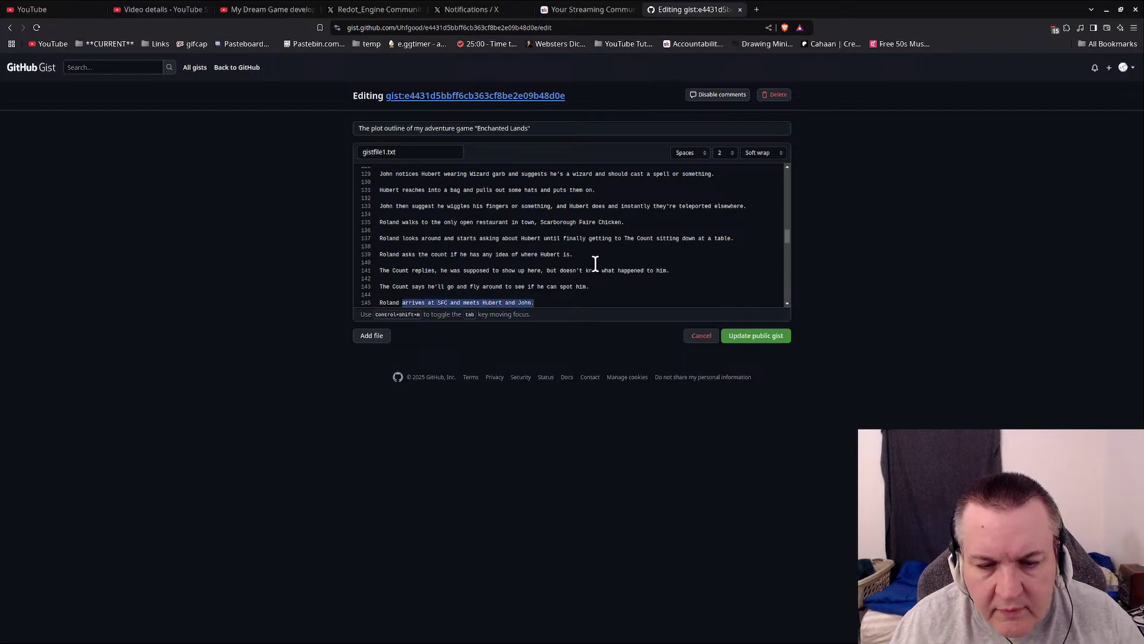
type("s")
type("down")
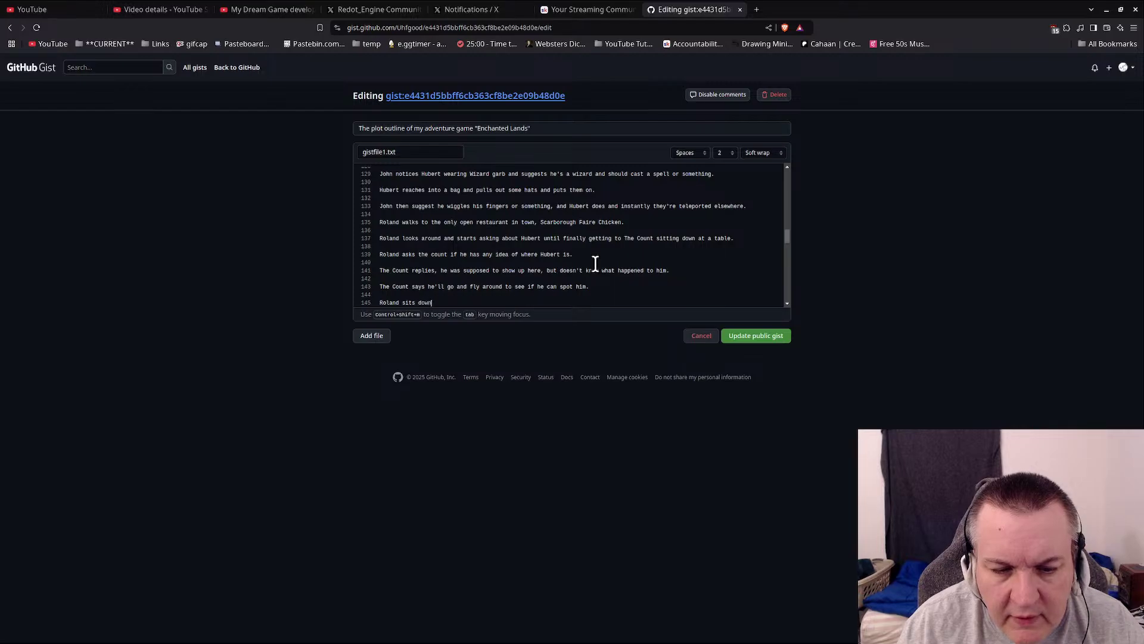
type(" at the table, as ")
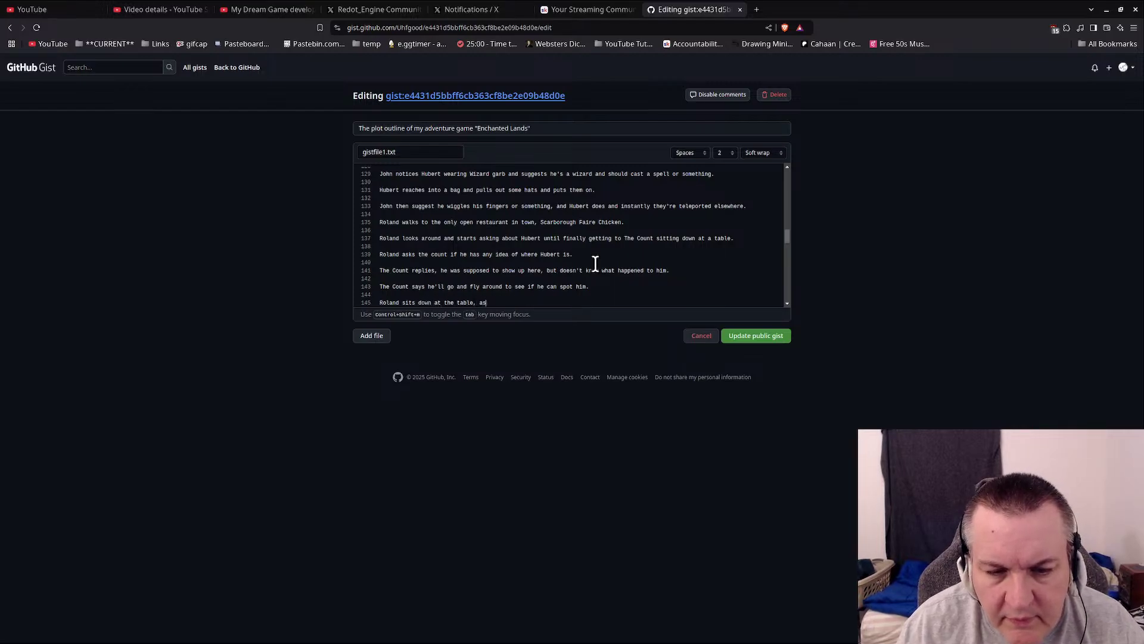
type("The C")
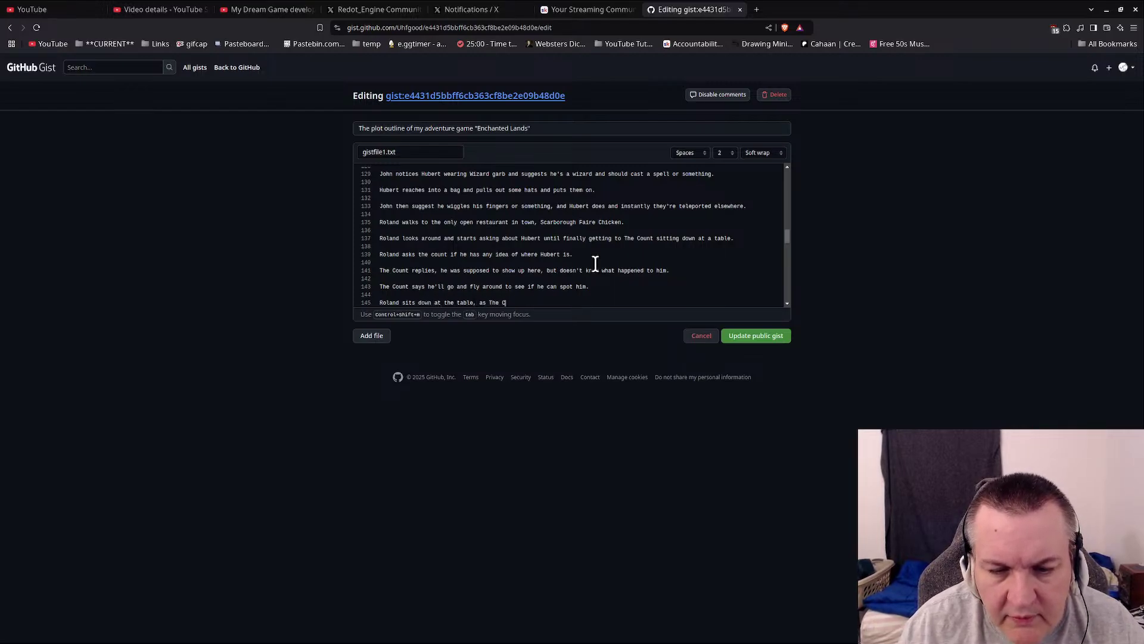
type("ount turns into")
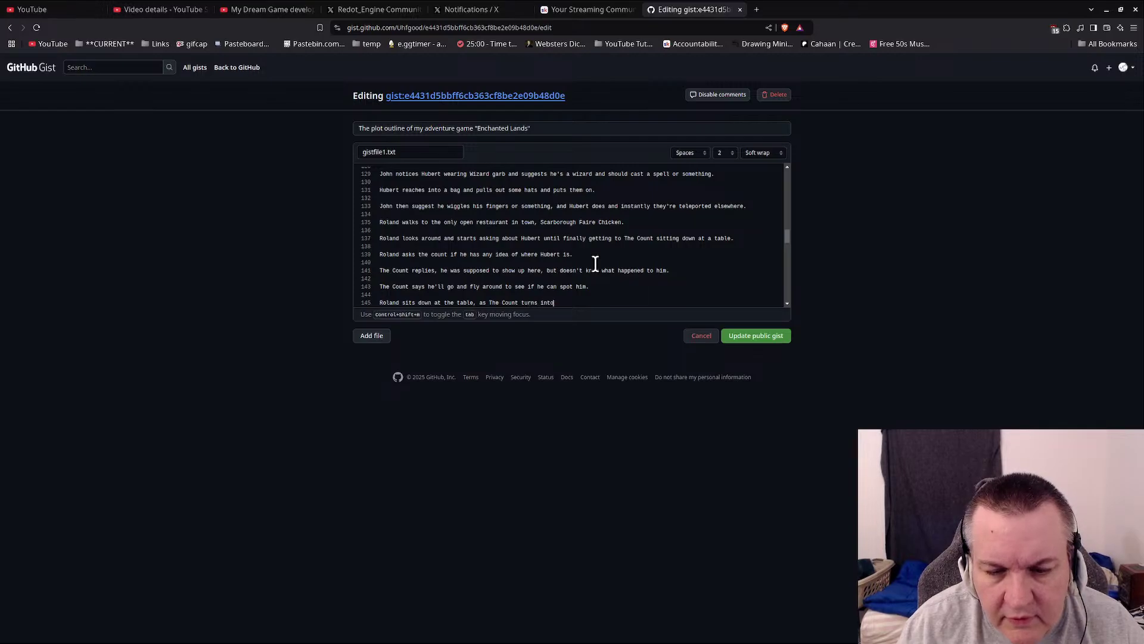
type(" a bat and takes off.")
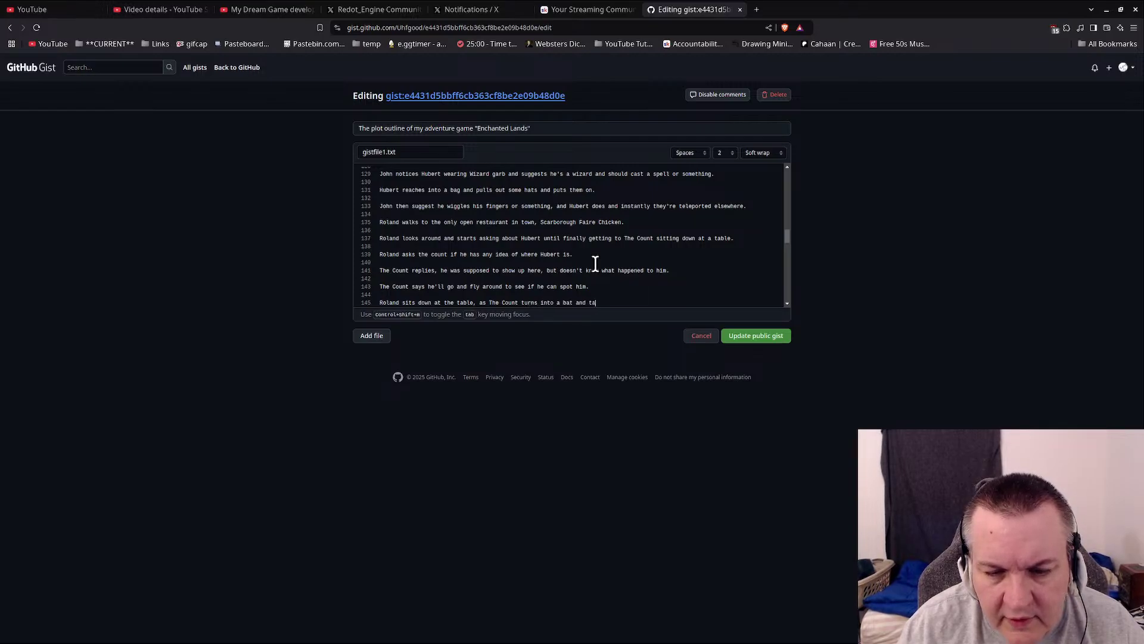
Step: Insert two blank lines above the line beginning "Roland tells them that there are slaves" to make room for a new plot point
key("Down")
key("Down")
key("Down")
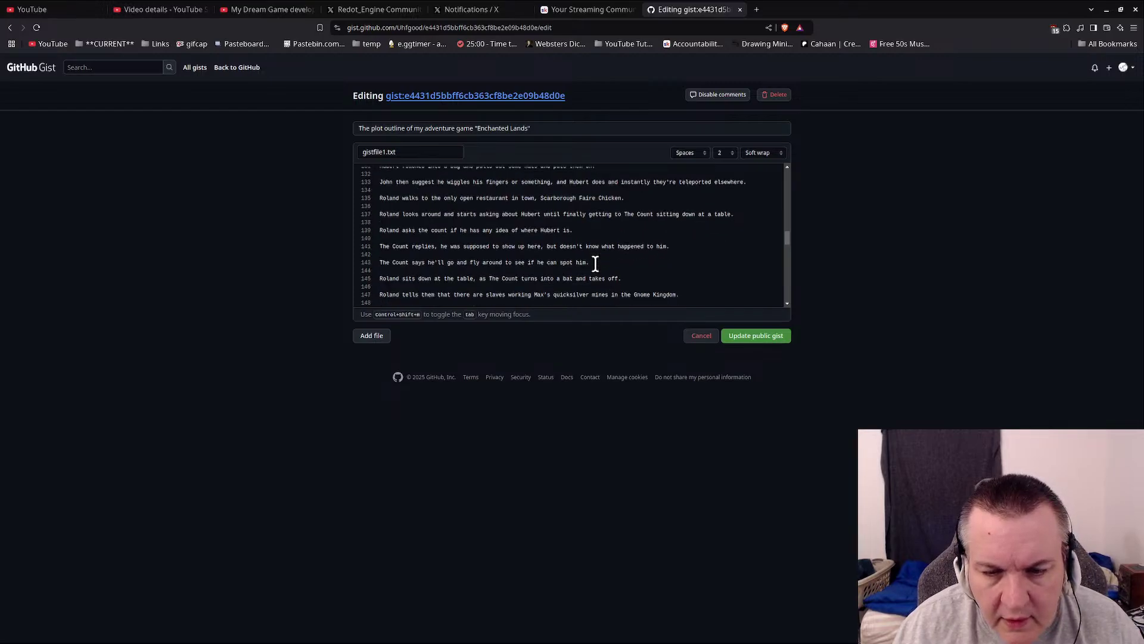
key("Return")
key("Return")
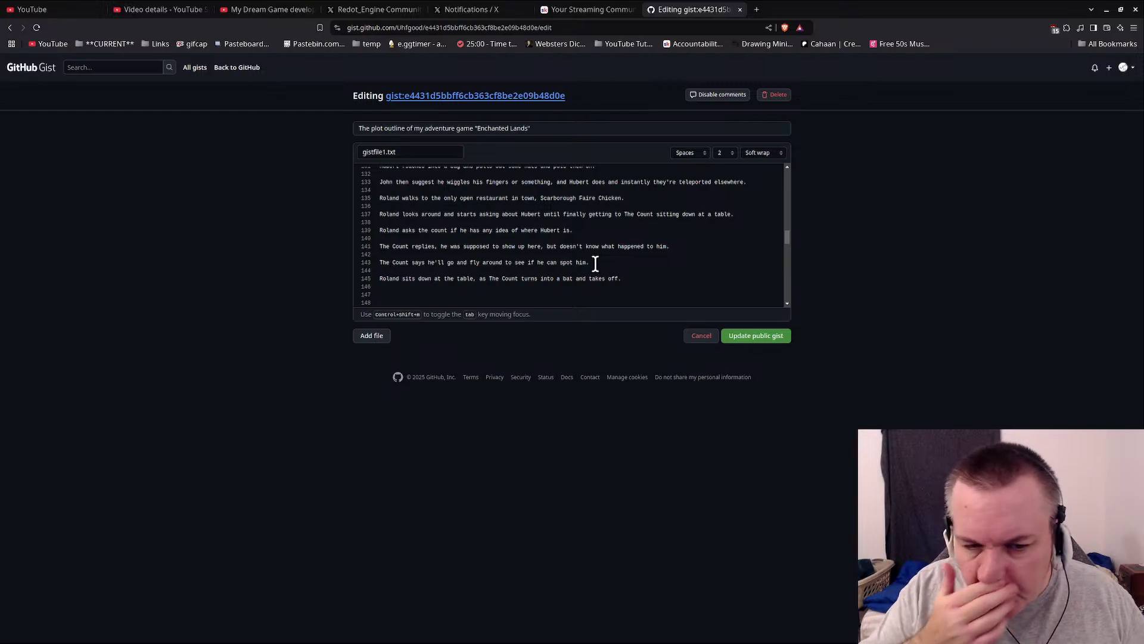
type("Wh")
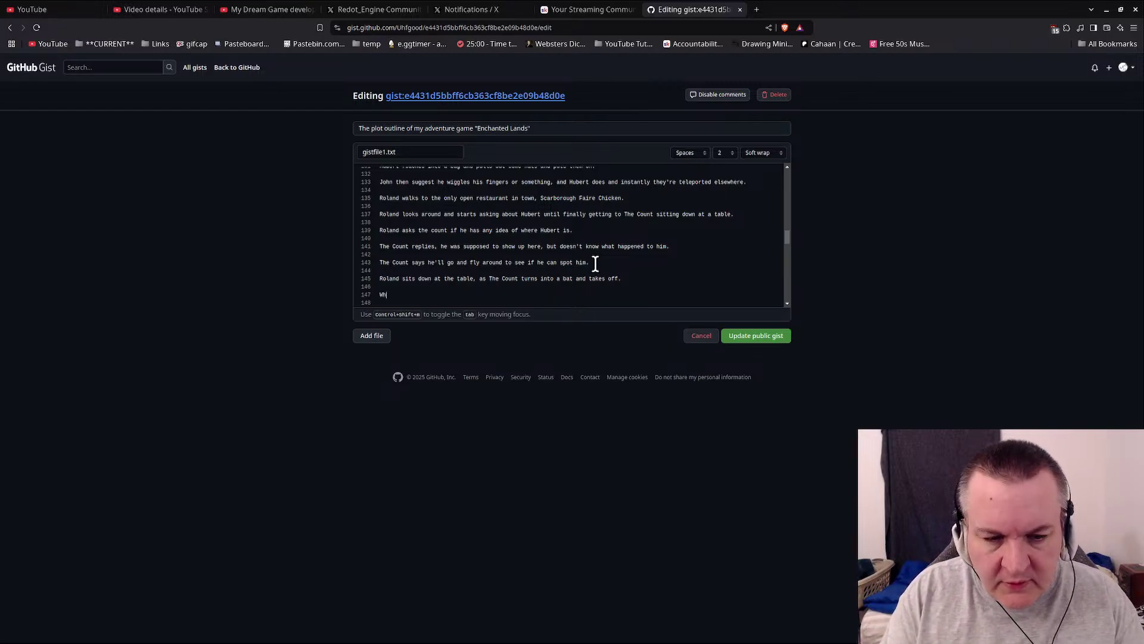
type("en he gets back he tte")
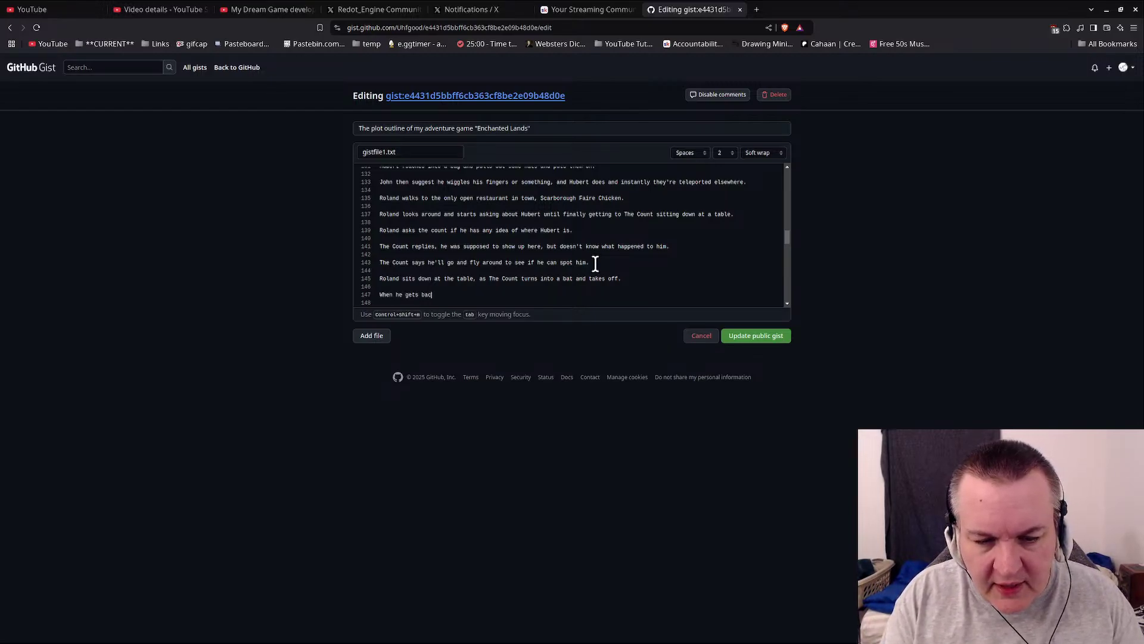
key("BackSpace")
key("BackSpace")
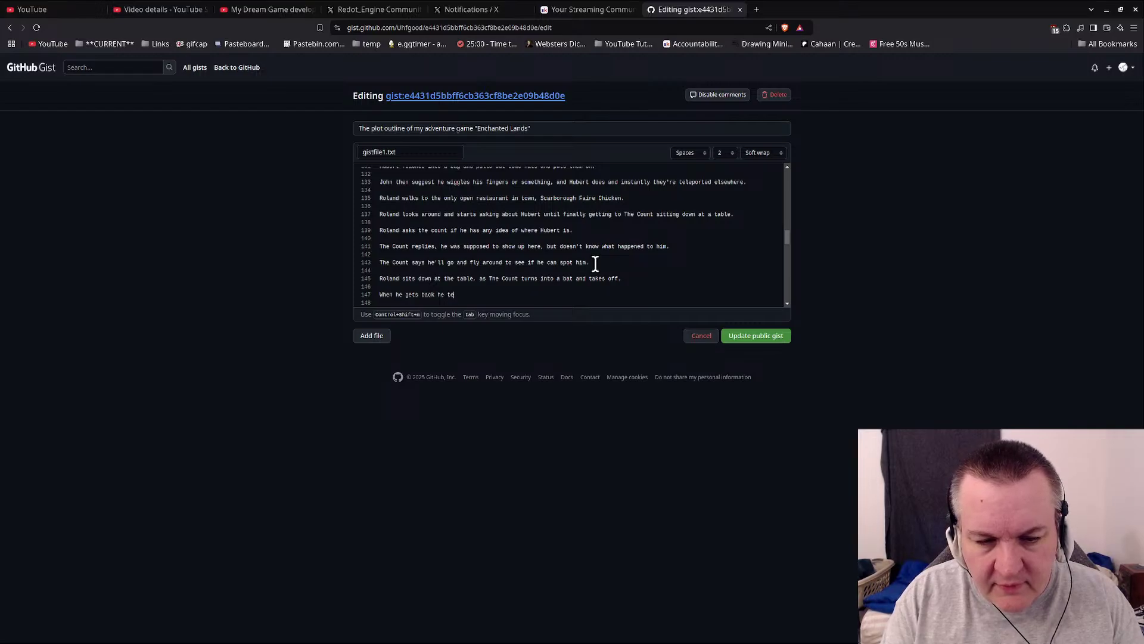
type("ells")
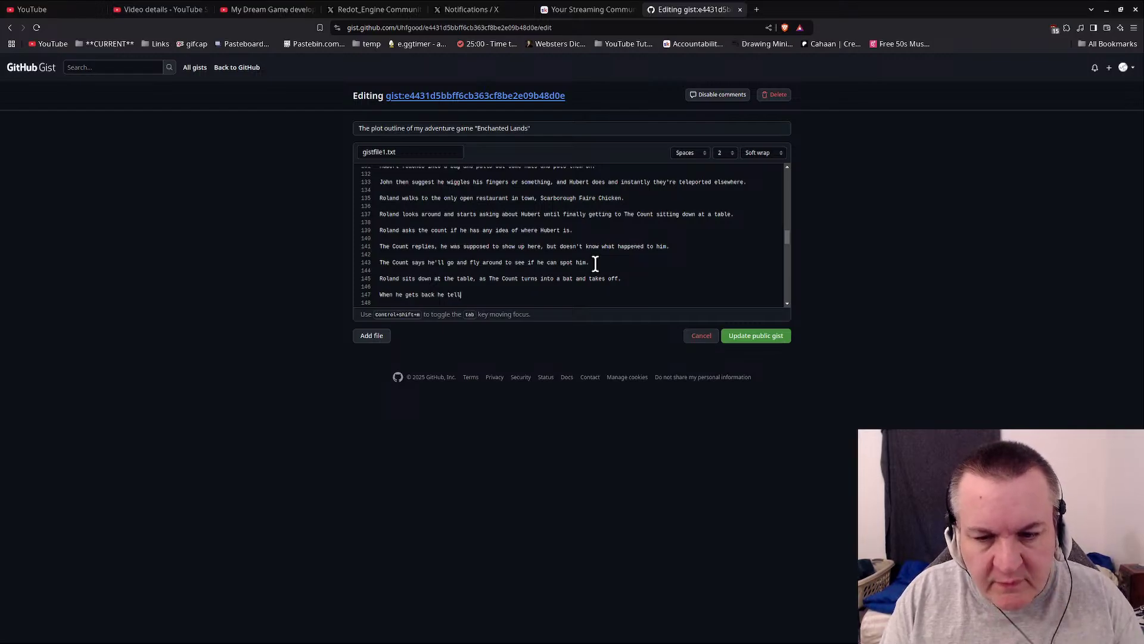
key("BackSpace")
key("BackSpace")
key("BackSpace")
key("BackSpace")
key("BackSpace")
key("BackSpace")
key("BackSpace")
key("BackSpace")
key("BackSpace")
key("BackSpace")
key("BackSpace")
key("BackSpace")
key("BackSpace")
key("BackSpace")
key("BackSpace")
key("BackSpace")
key("BackSpace")
key("BackSpace")
key("BackSpace")
key("BackSpace")
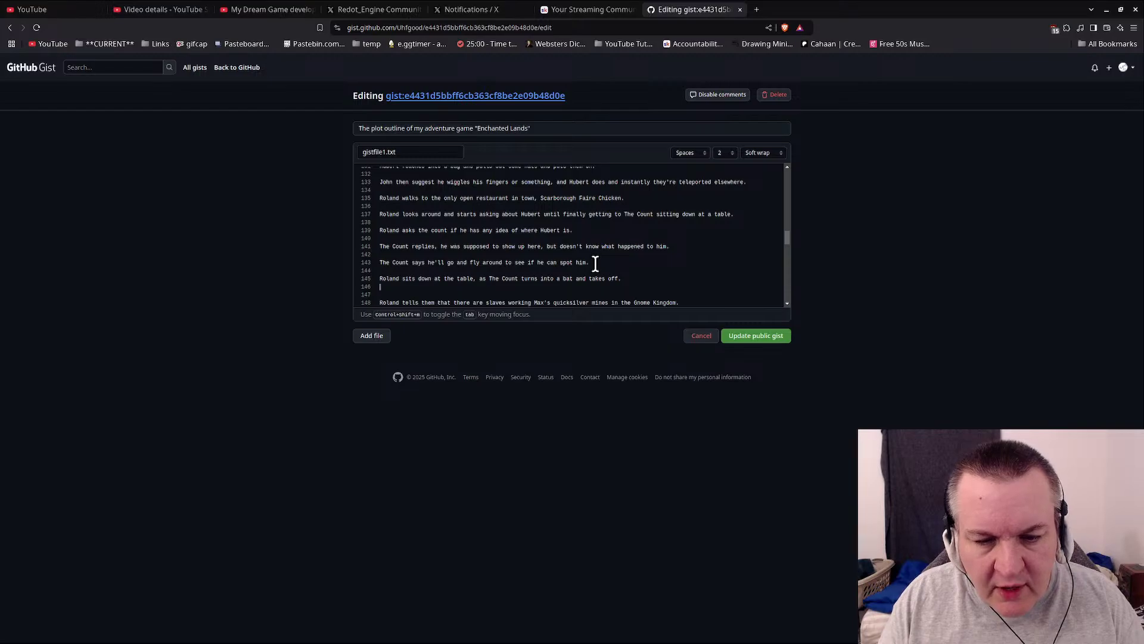
key("Return")
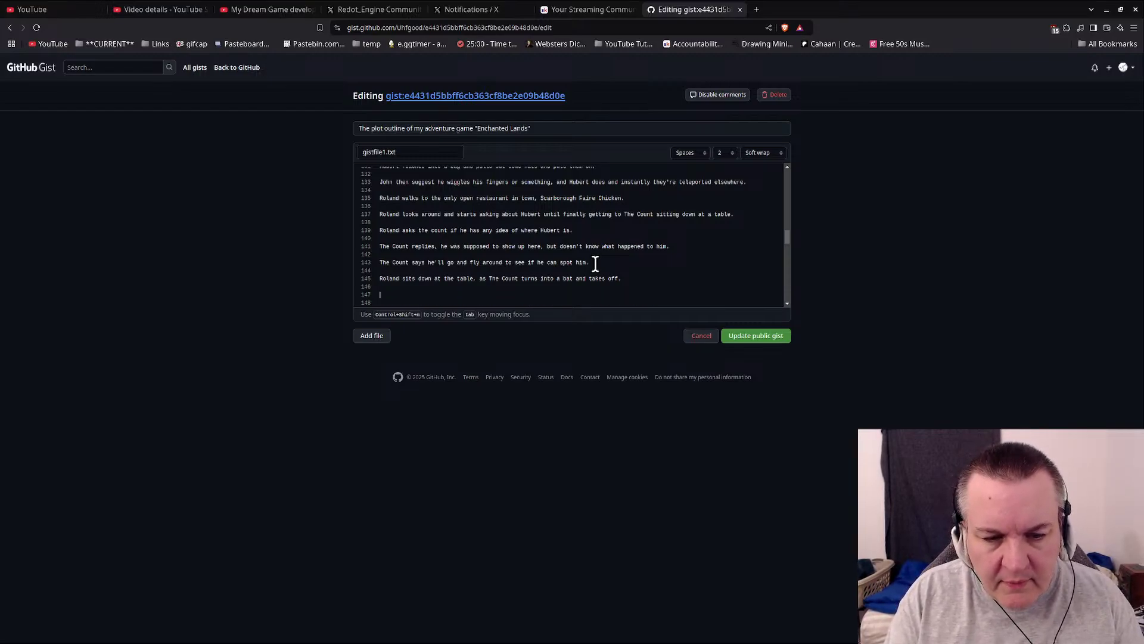
Step: Add the line "Hubert, John, the Princess, and Sir William the Unicorn, wake up on the road, with a big headache."
type("Hubert, John,")
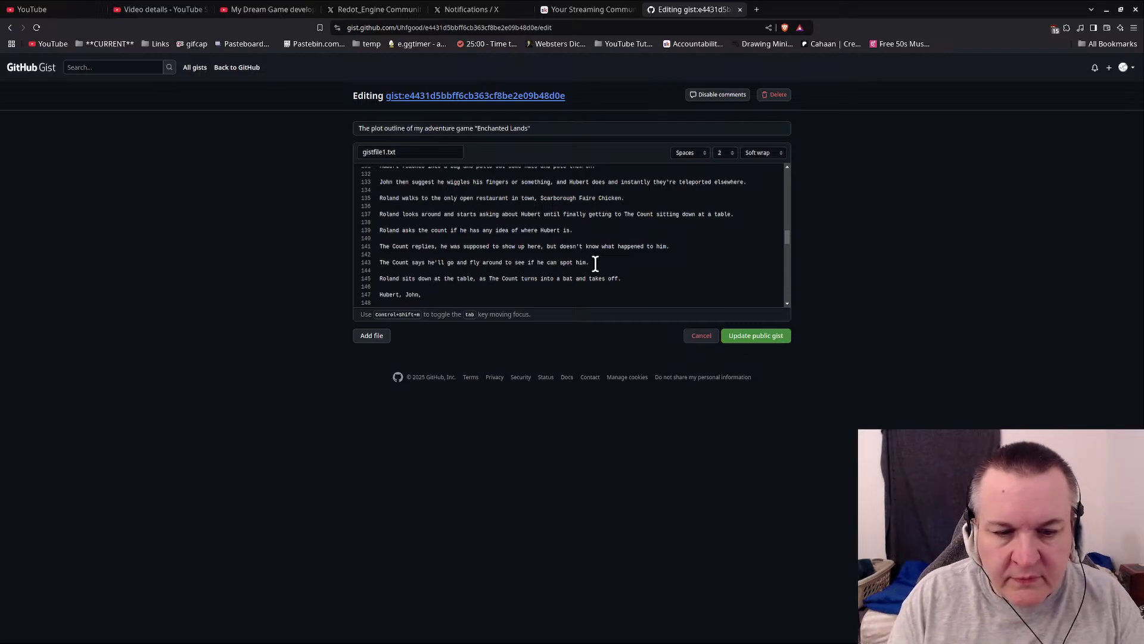
type("and the Princess")
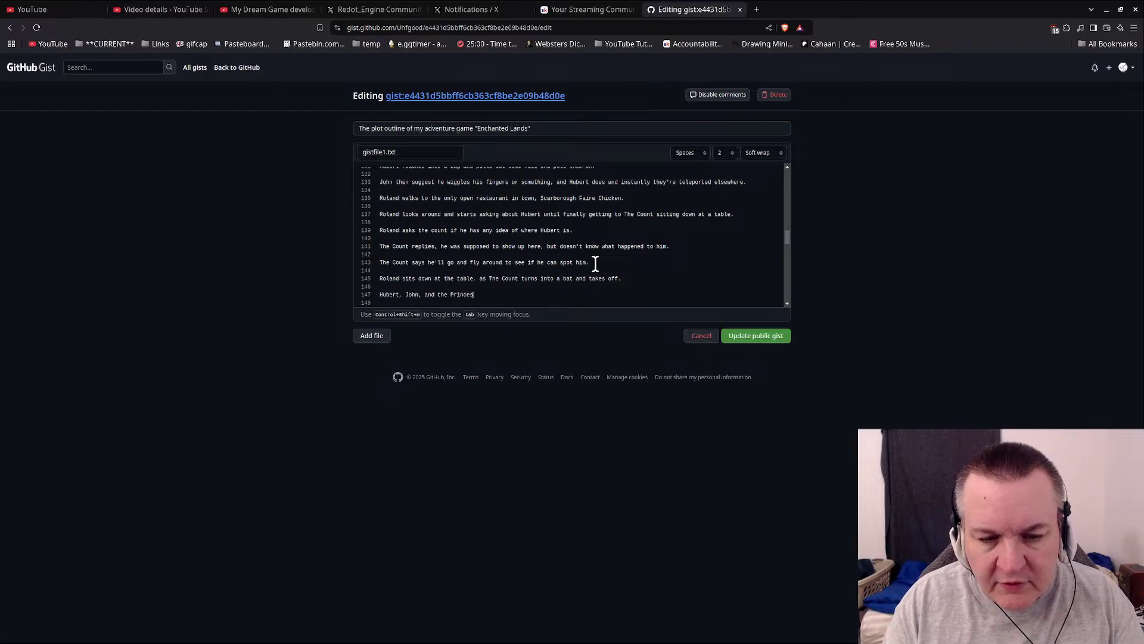
key("ctrl+BackSpace")
key("ctrl+BackSpace")
key("ctrl+BackSpace")
type("the P")
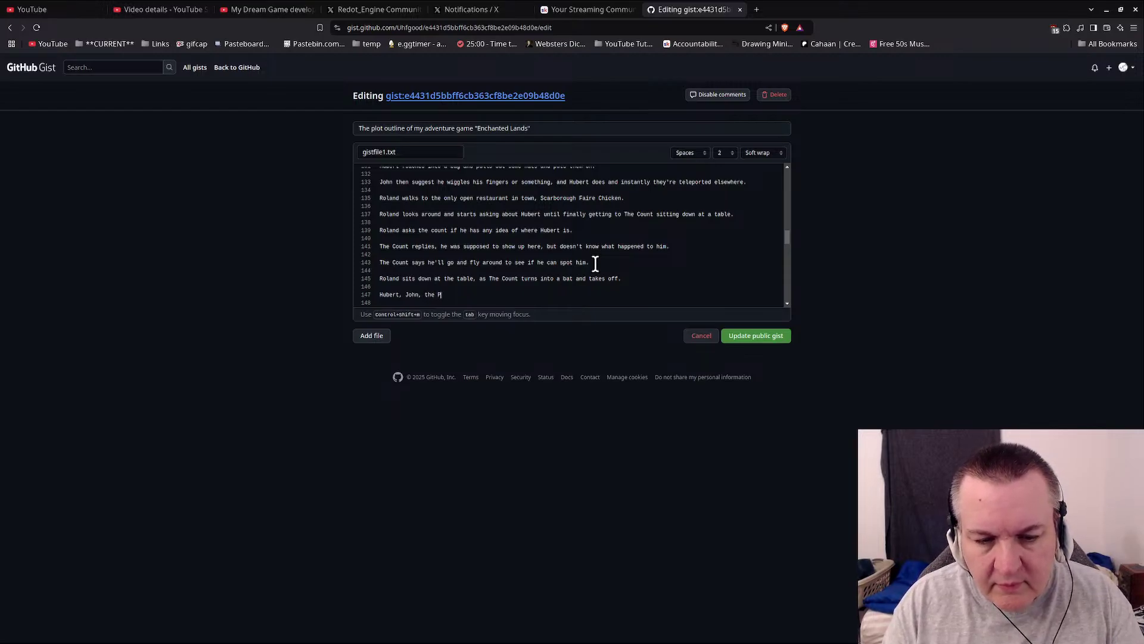
type("rincess, and Sir")
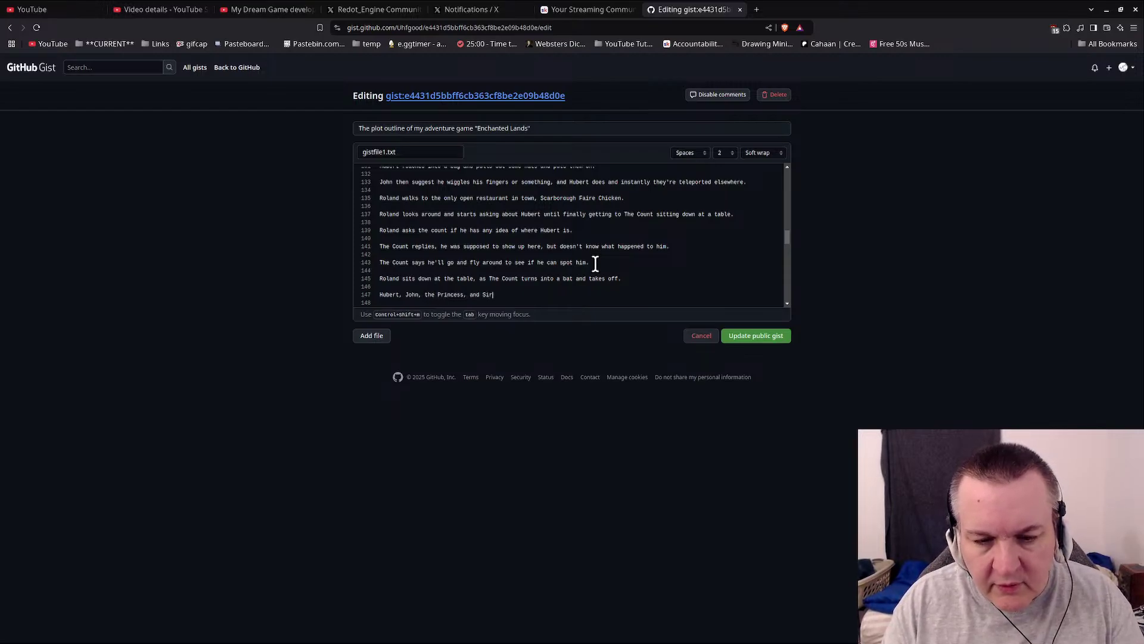
type(" wWillia")
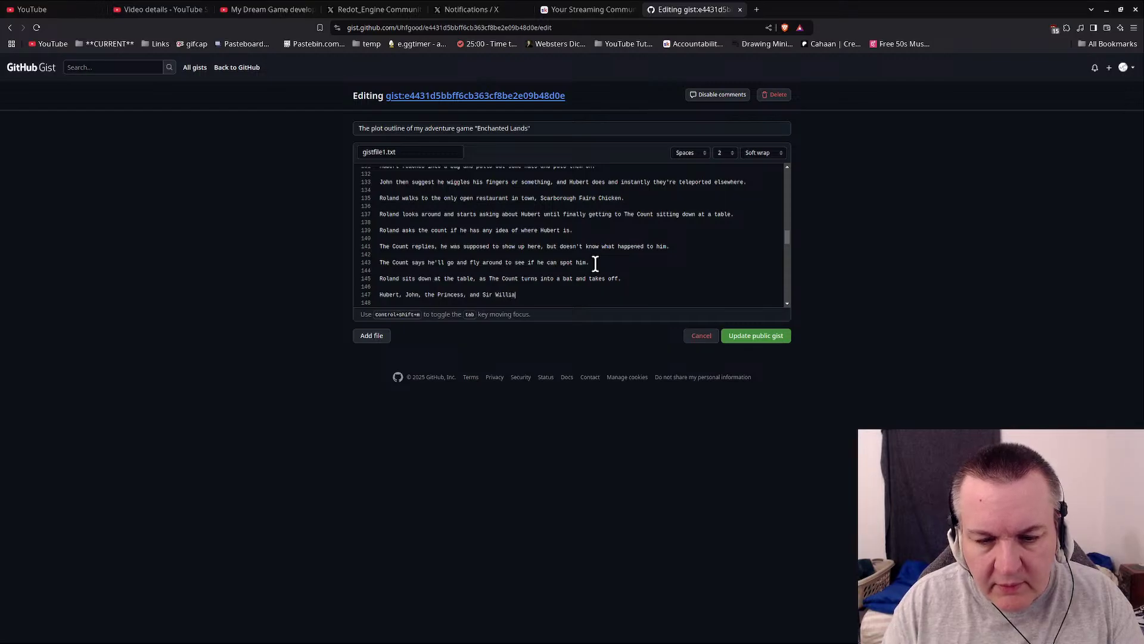
type("m the Unicorn")
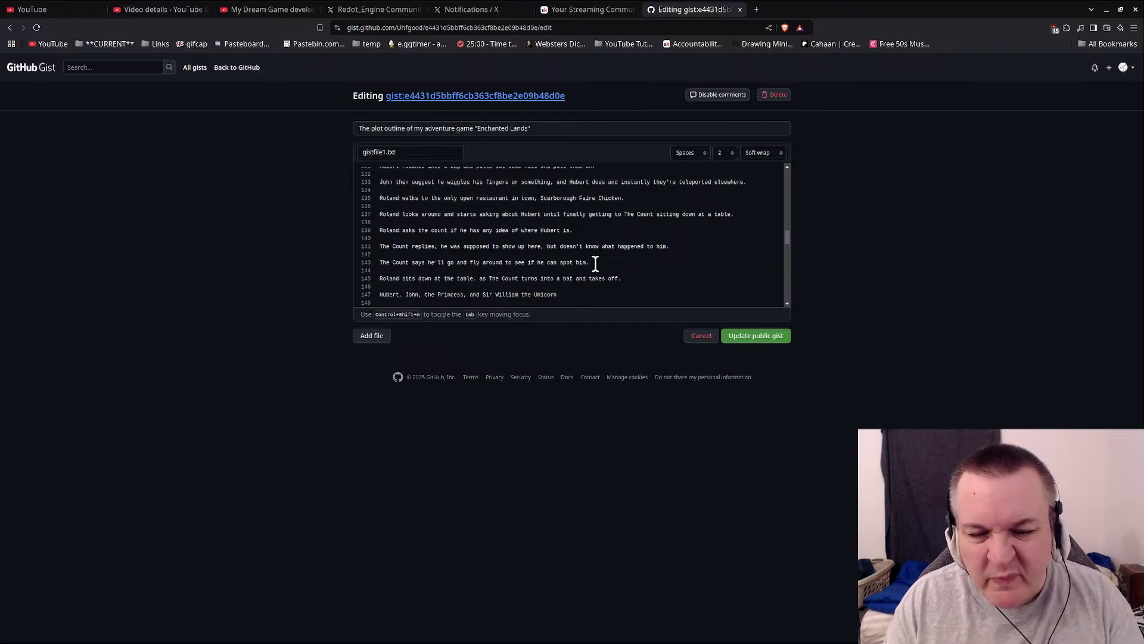
type(", wake up ")
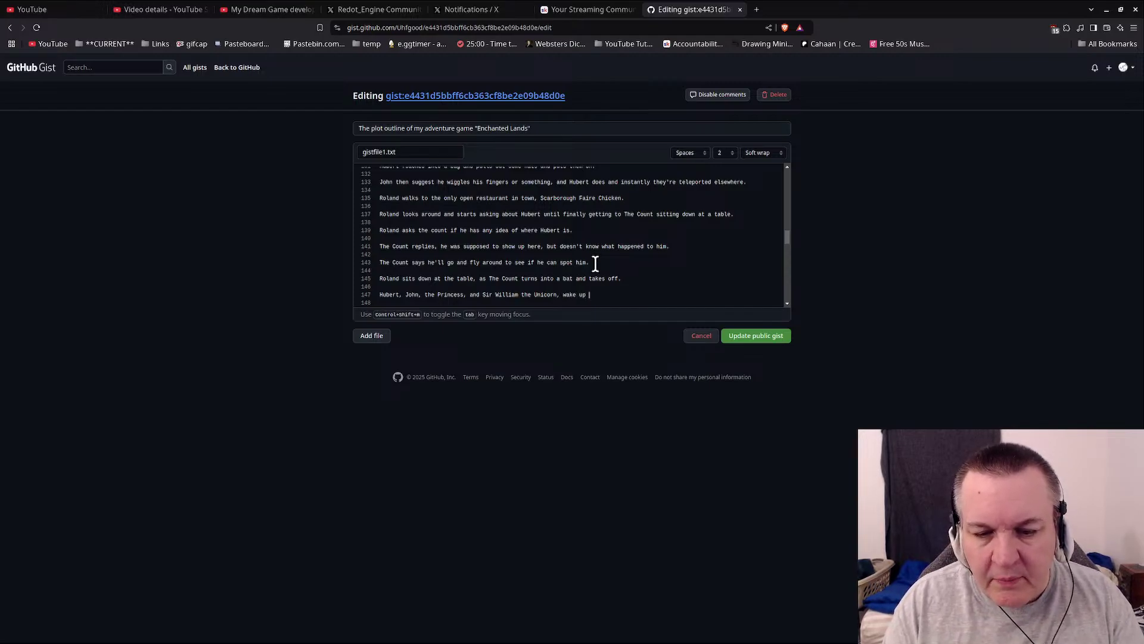
type("on the road")
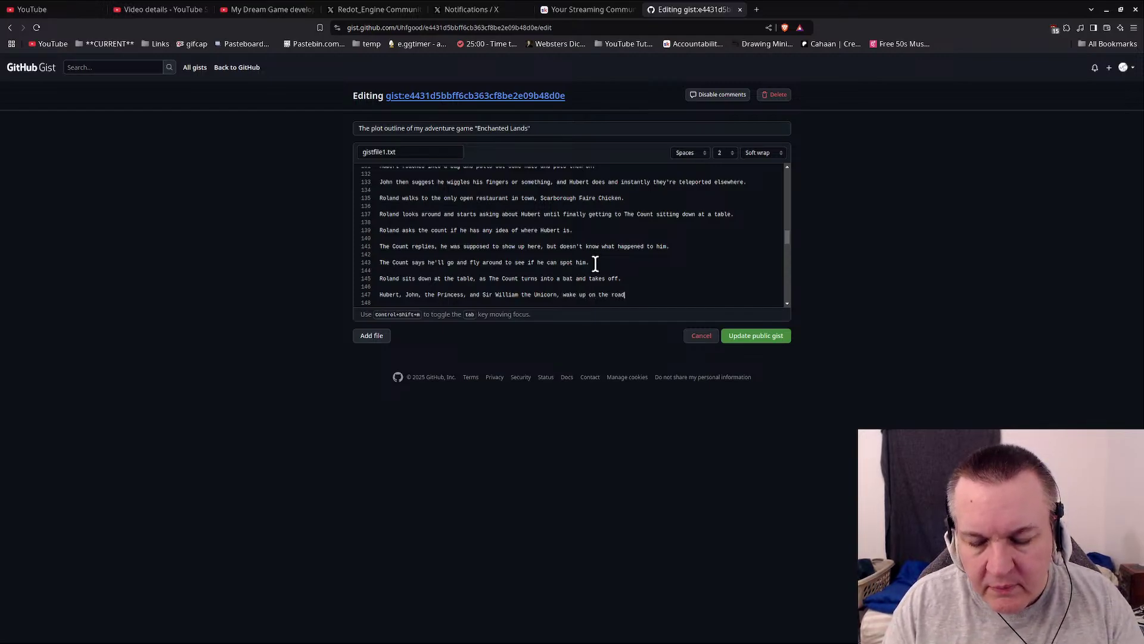
type(", with a big he")
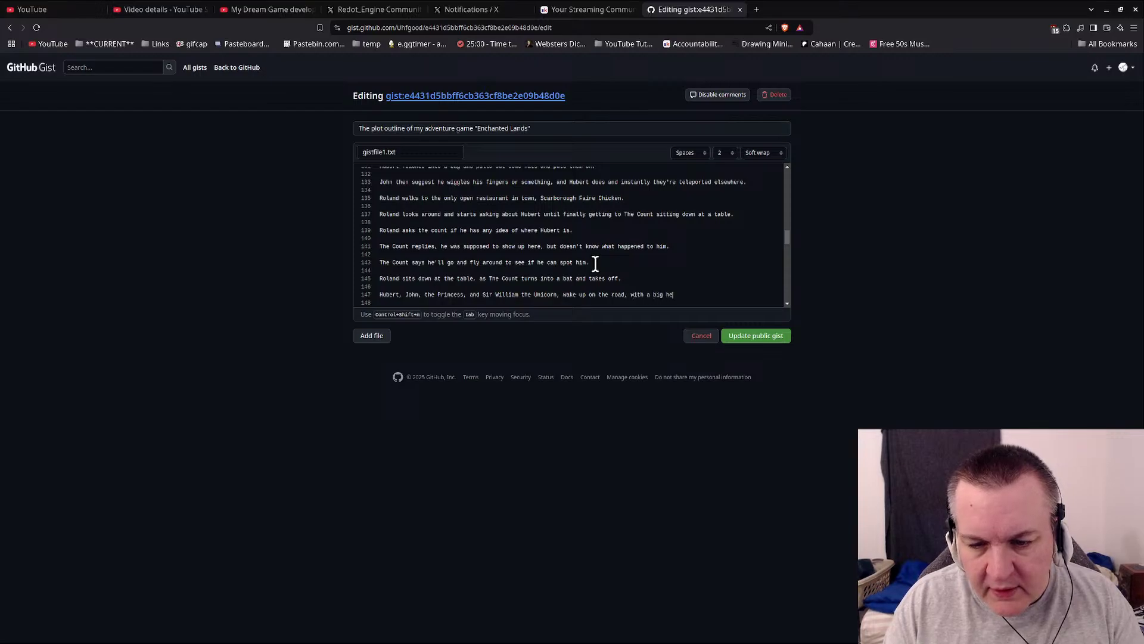
type("adache.")
Step: Below the wake-up line, add "Hubert mentions they must have been in Lapsewood, because of the splitting headache."
key("Down")
key("Down")
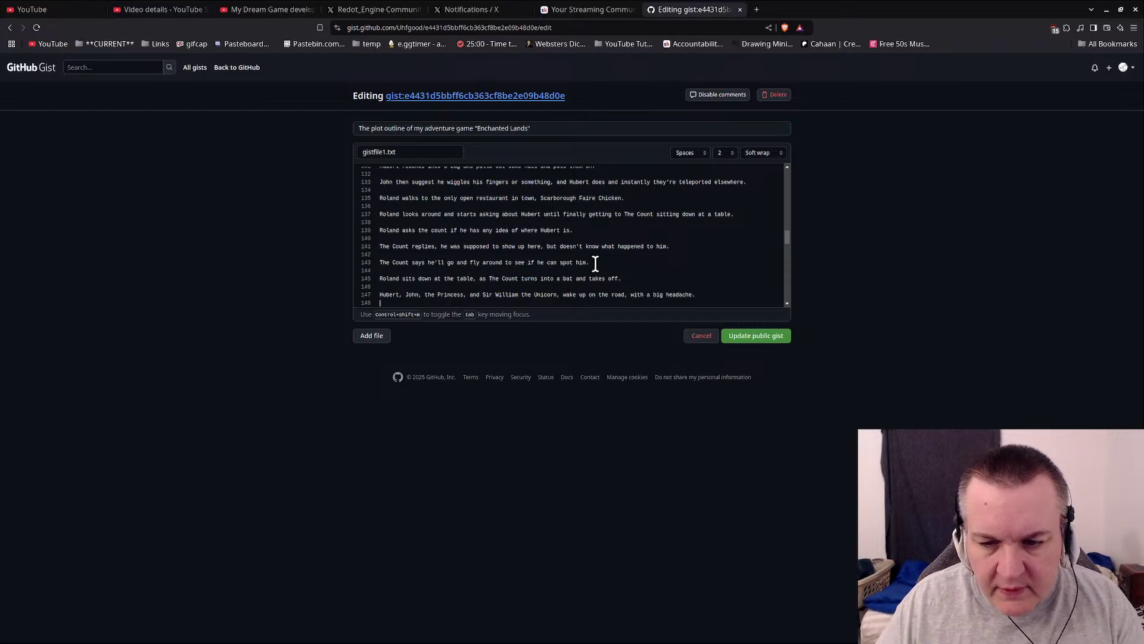
key("shift+Home")
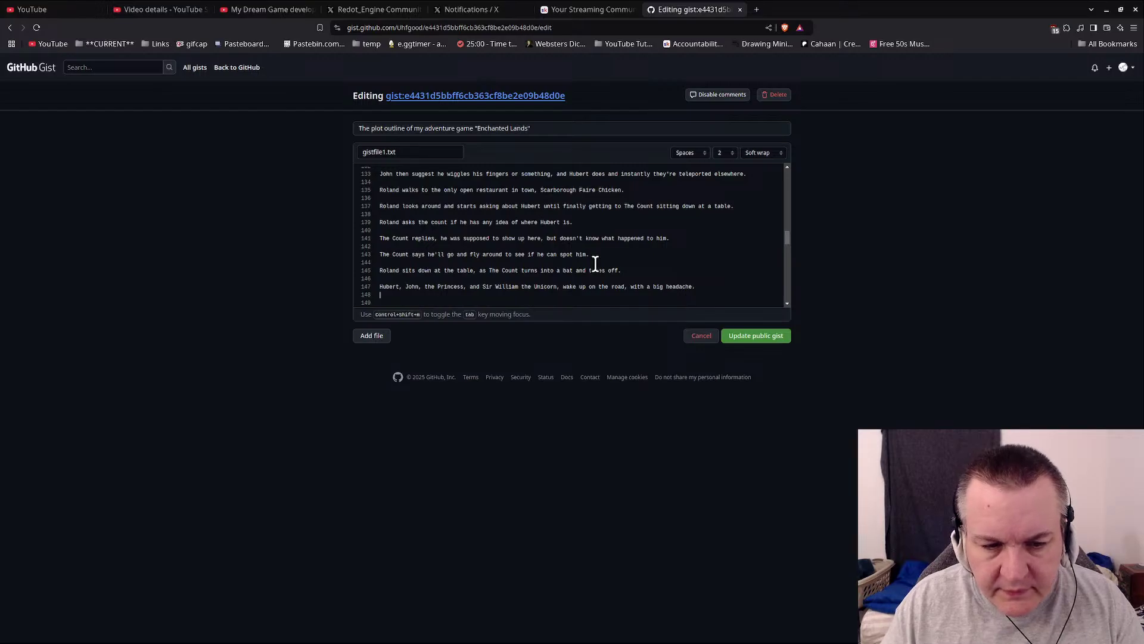
key("BackSpace")
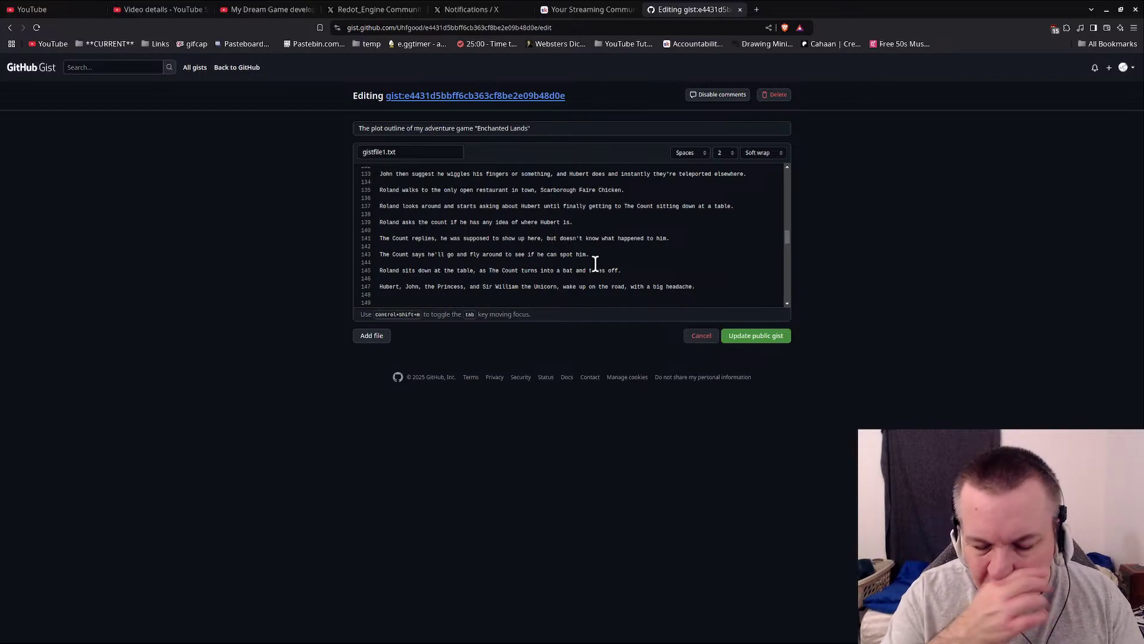
type("Hubert me")
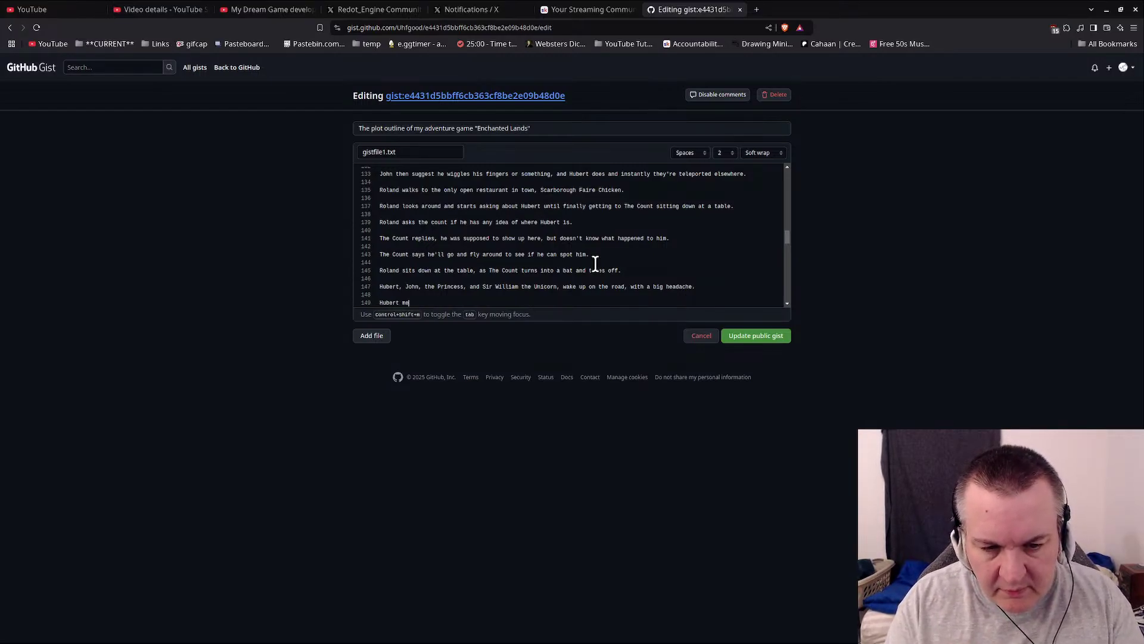
type("ntions they must hav")
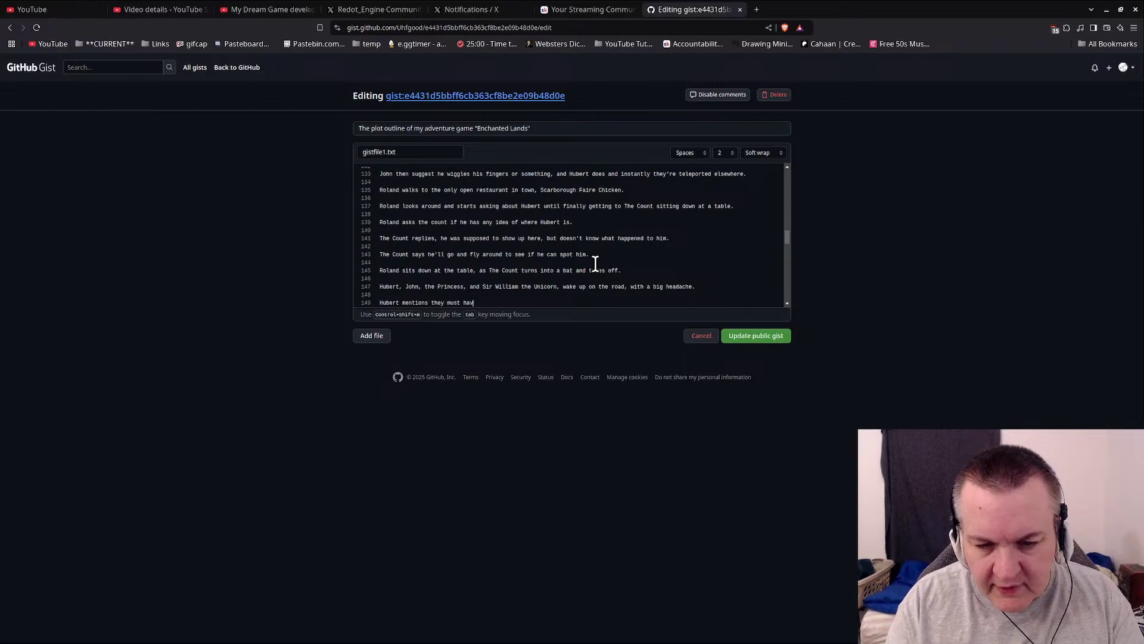
type("e been in Lap")
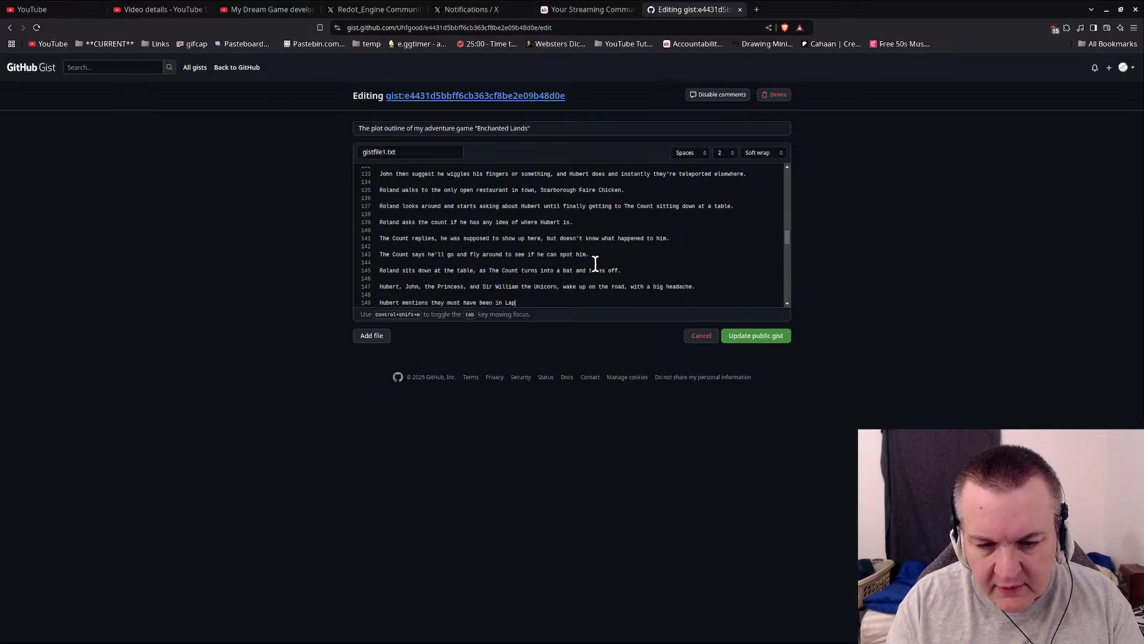
type("sewood")
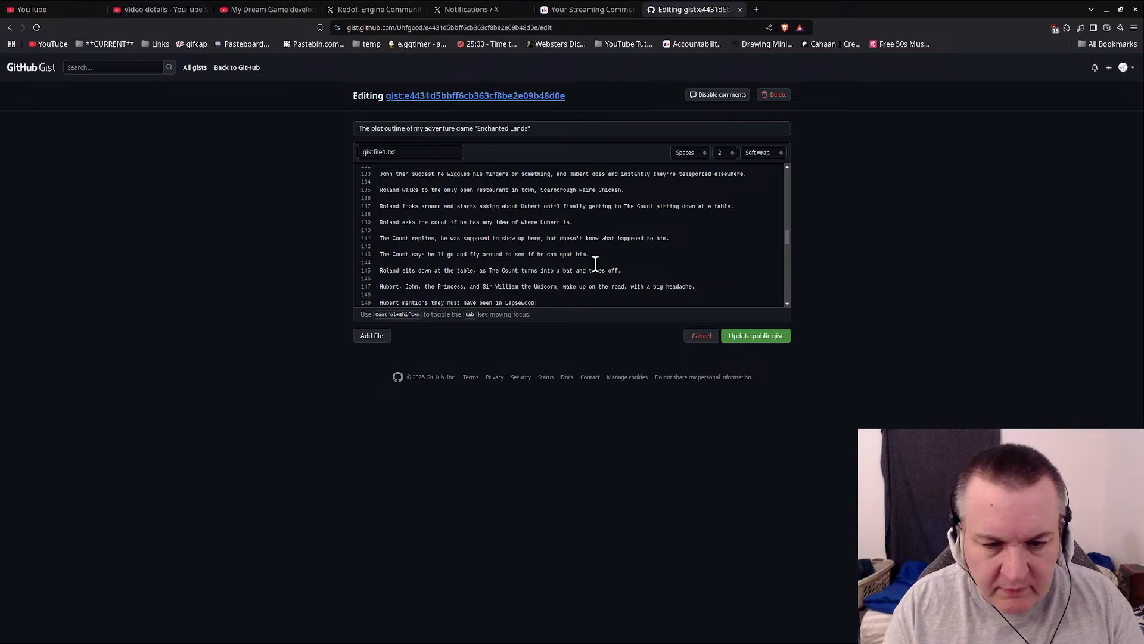
type(", bec")
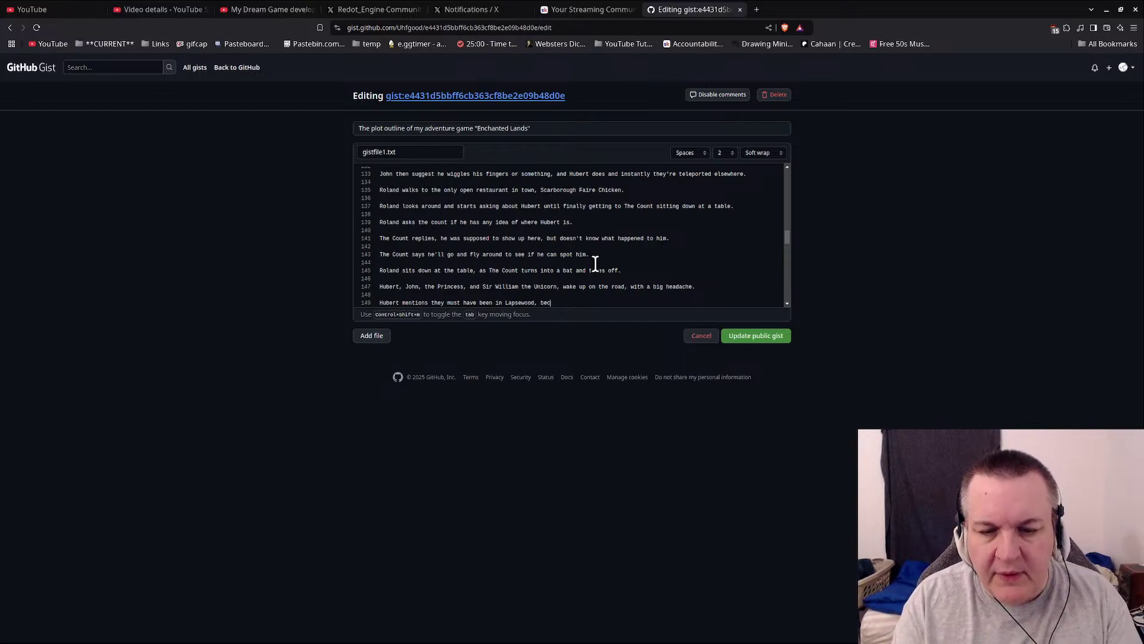
type("ause of the splitti")
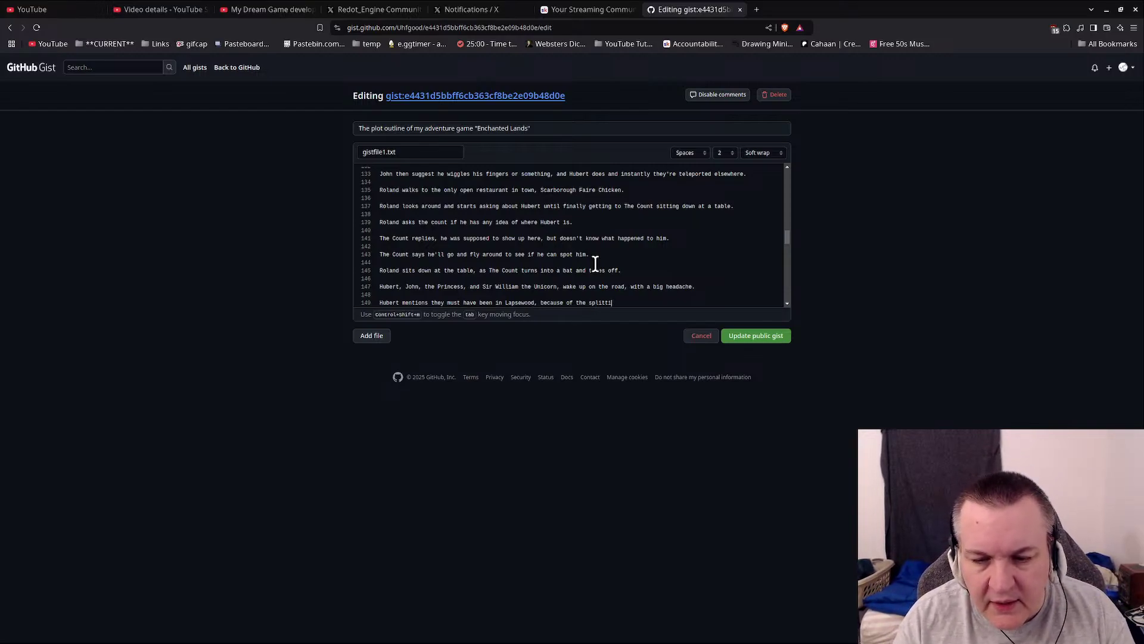
type("ng headache.")
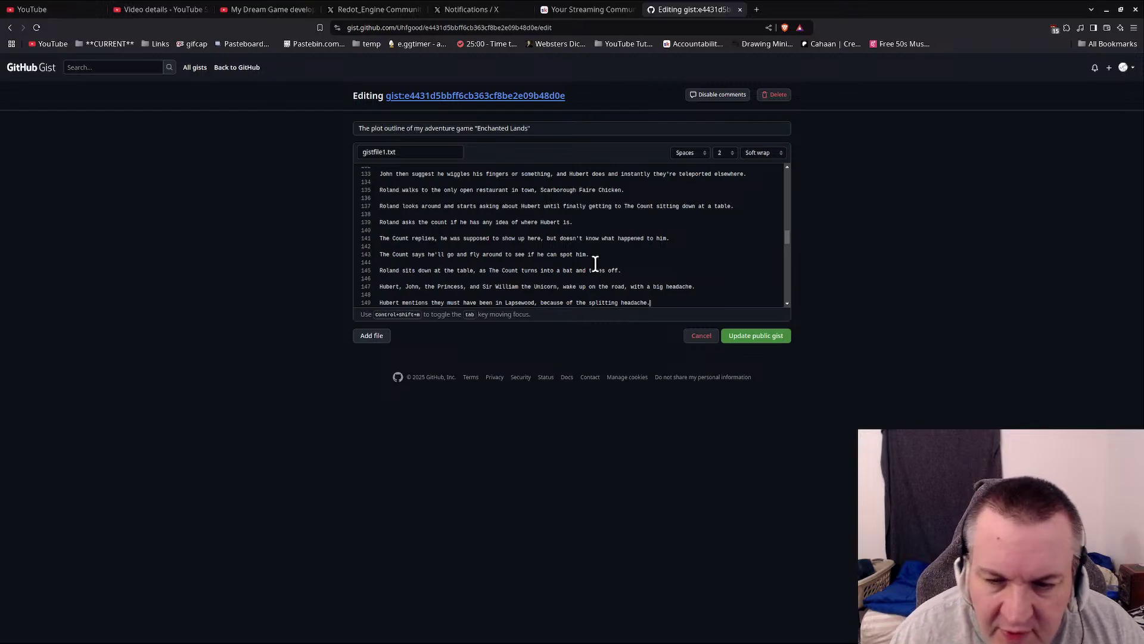
Step: Add the separate line "Hubert then notices they're on the road to the Bat's in the Belfry, and they travel there."
scroll(684, 245, "down", 2)
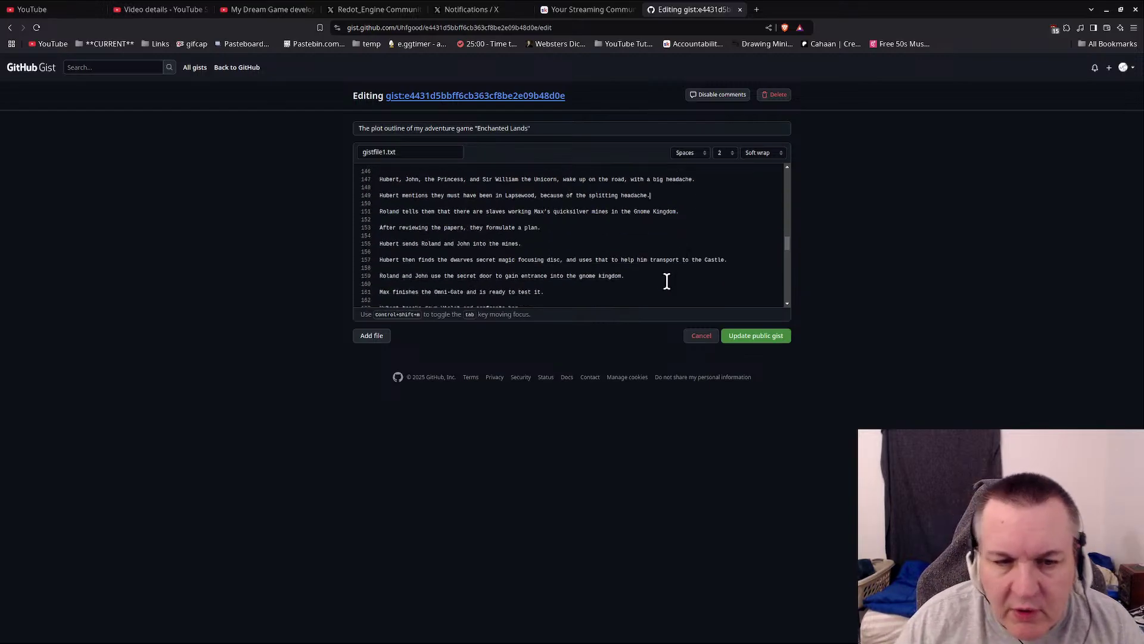
key("Return")
key("Return")
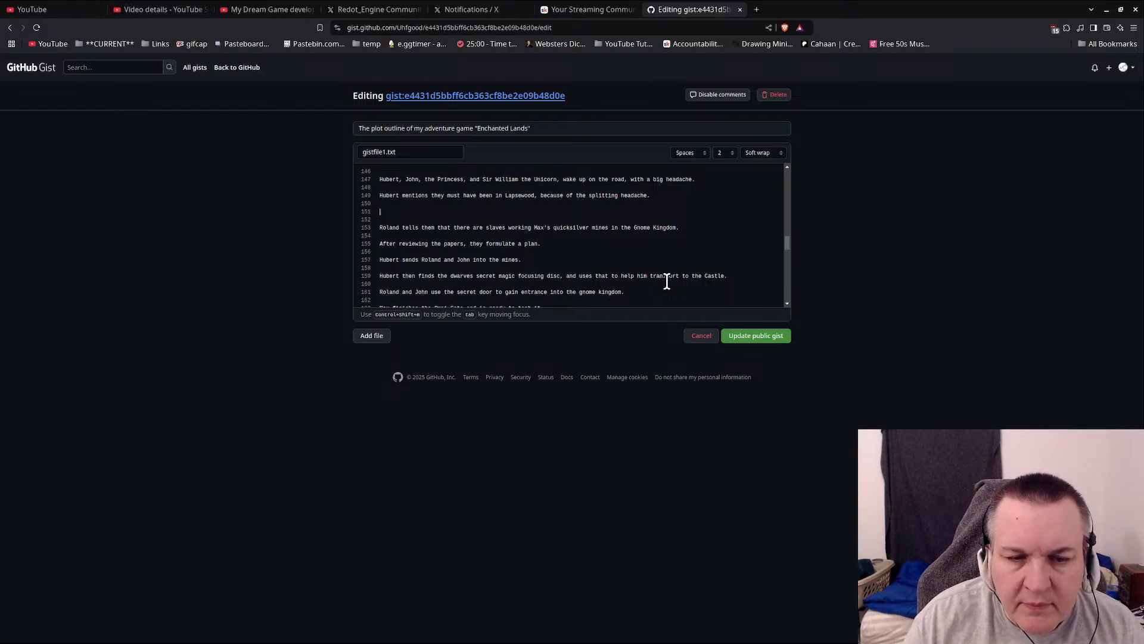
type("Hubert")
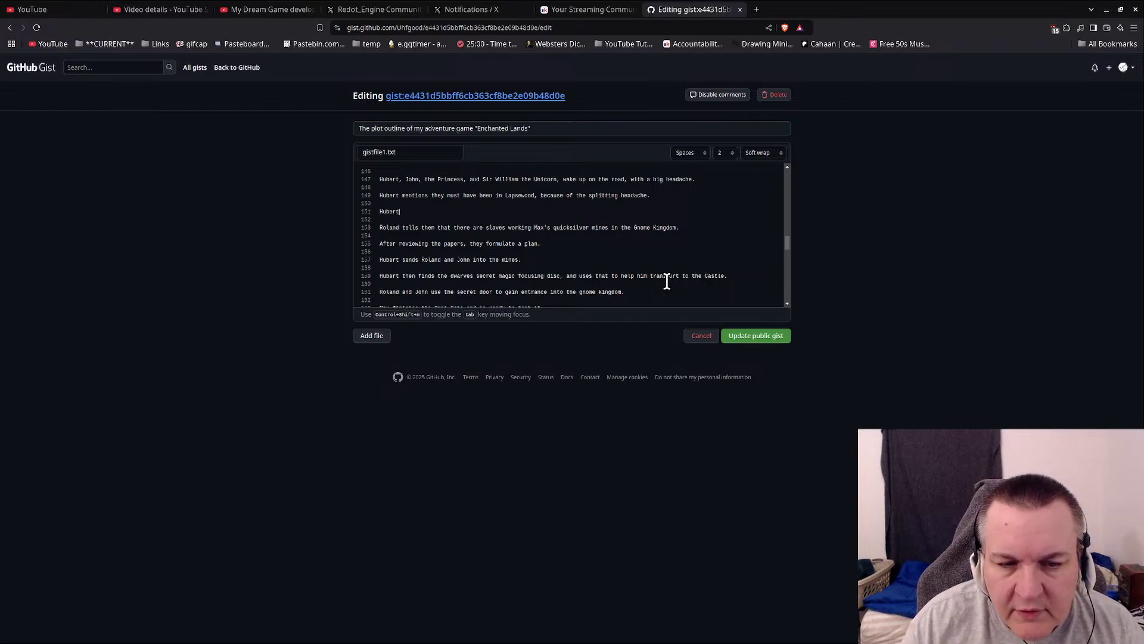
type(" then notices they")
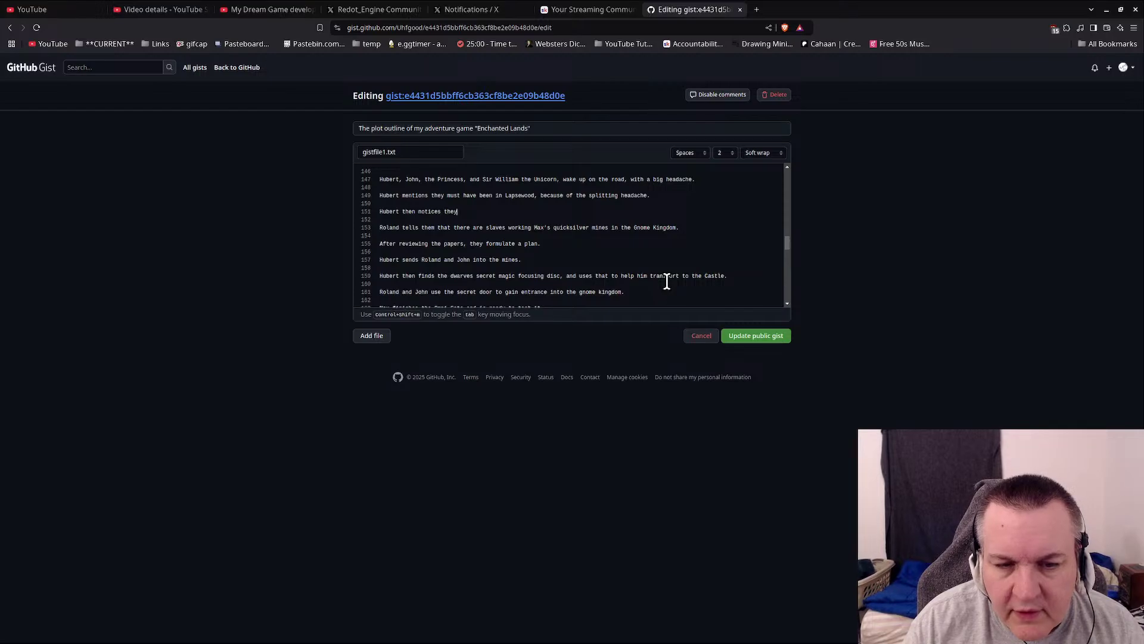
type("'re on the road to th")
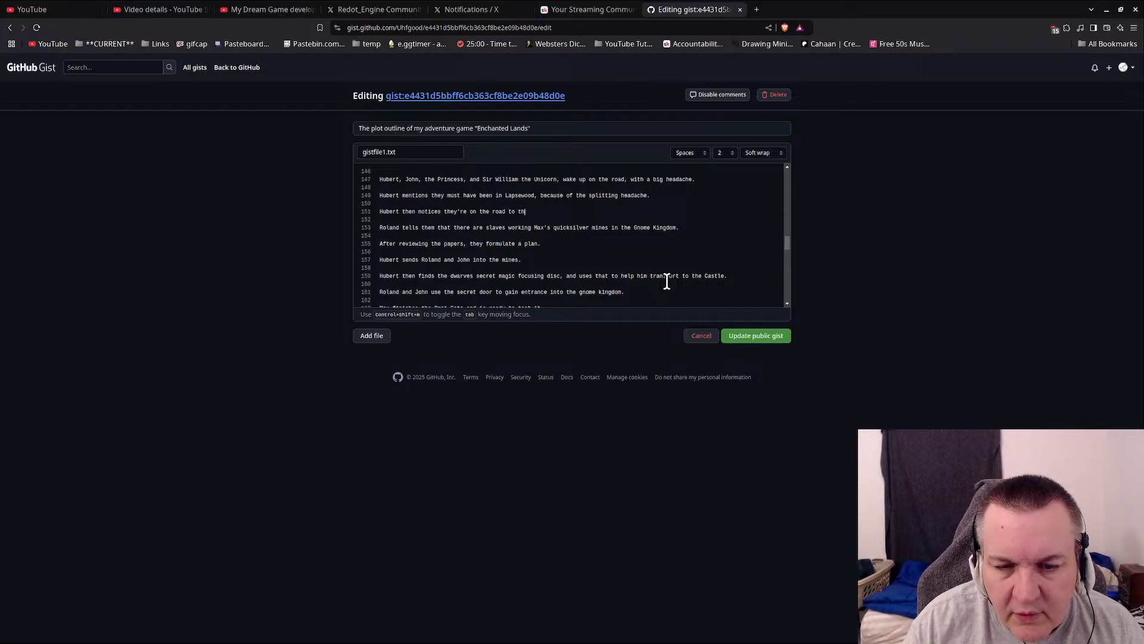
type("e Bat's in the")
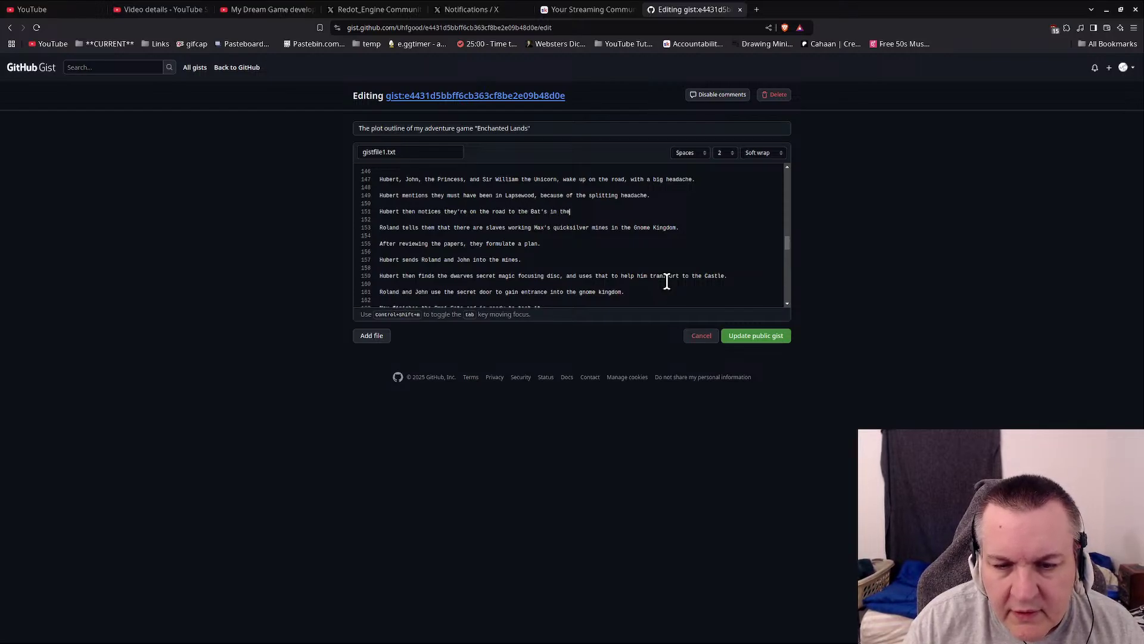
type(" Belfry")
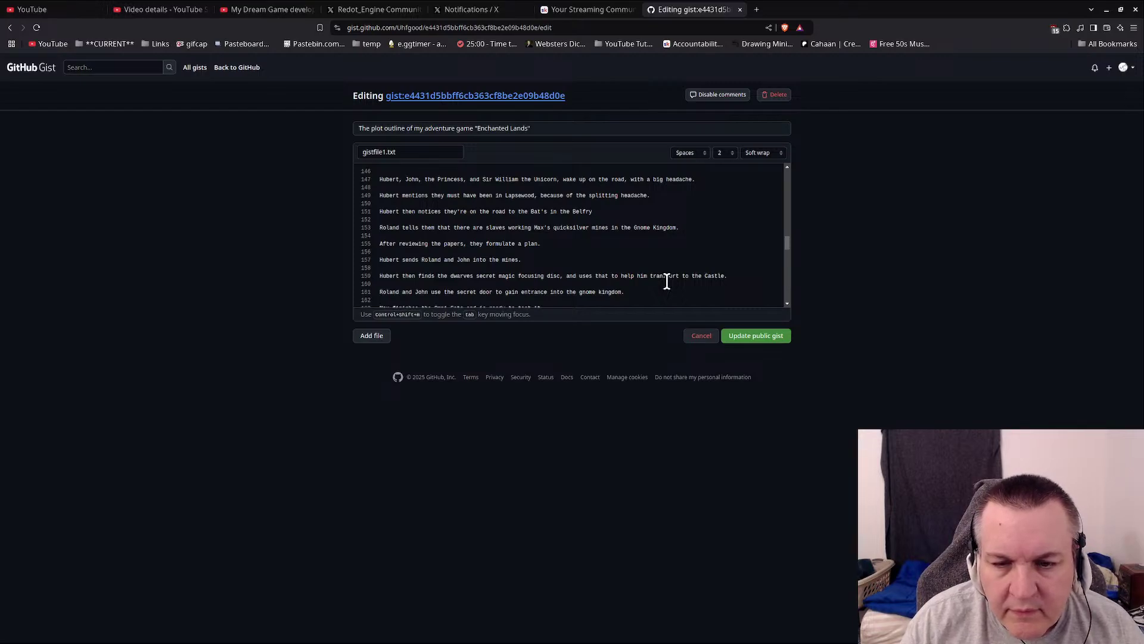
type(", and then")
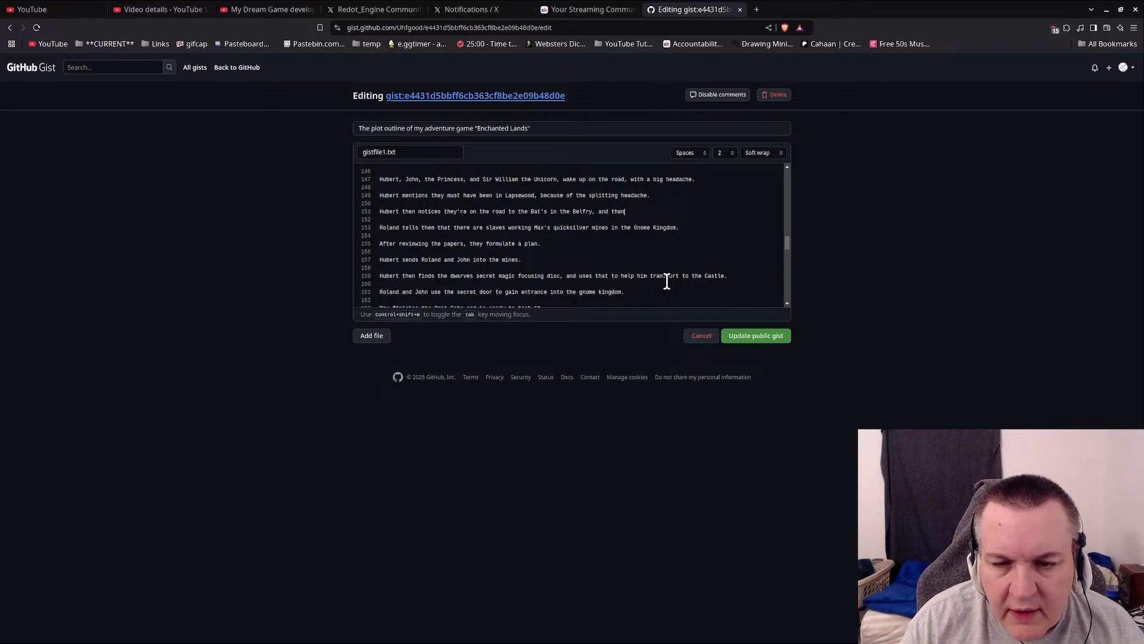
key("BackSpace")
type("y travel there.")
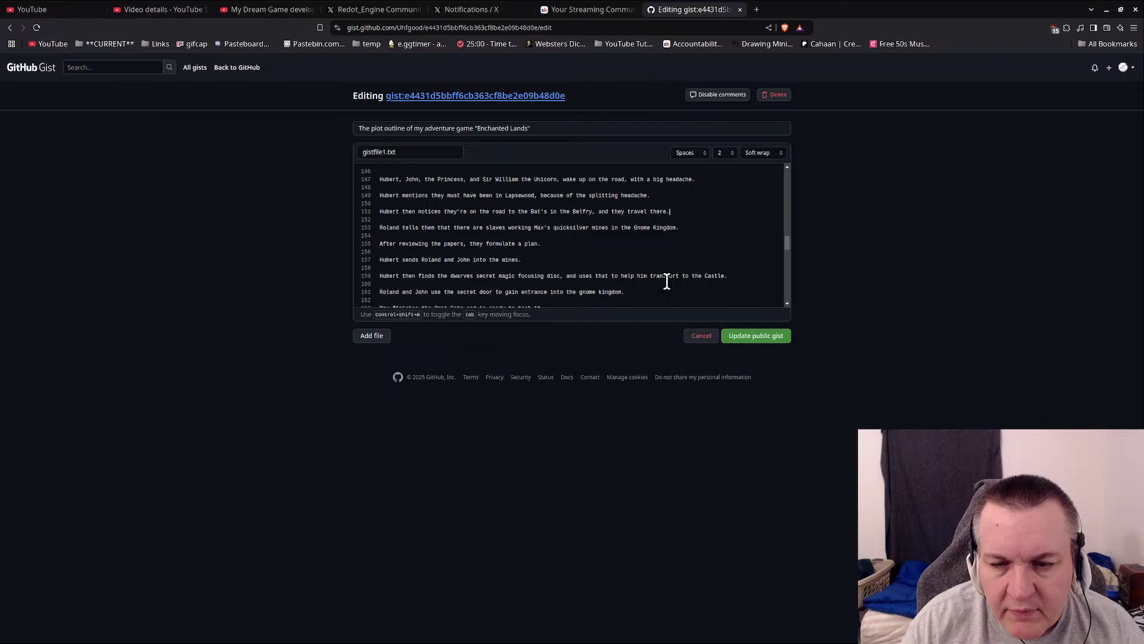
Step: Start a new separate line below the travel line with "At the Bat's-in-the-Belfry,"
key("Return")
key("Return")
type("At t")
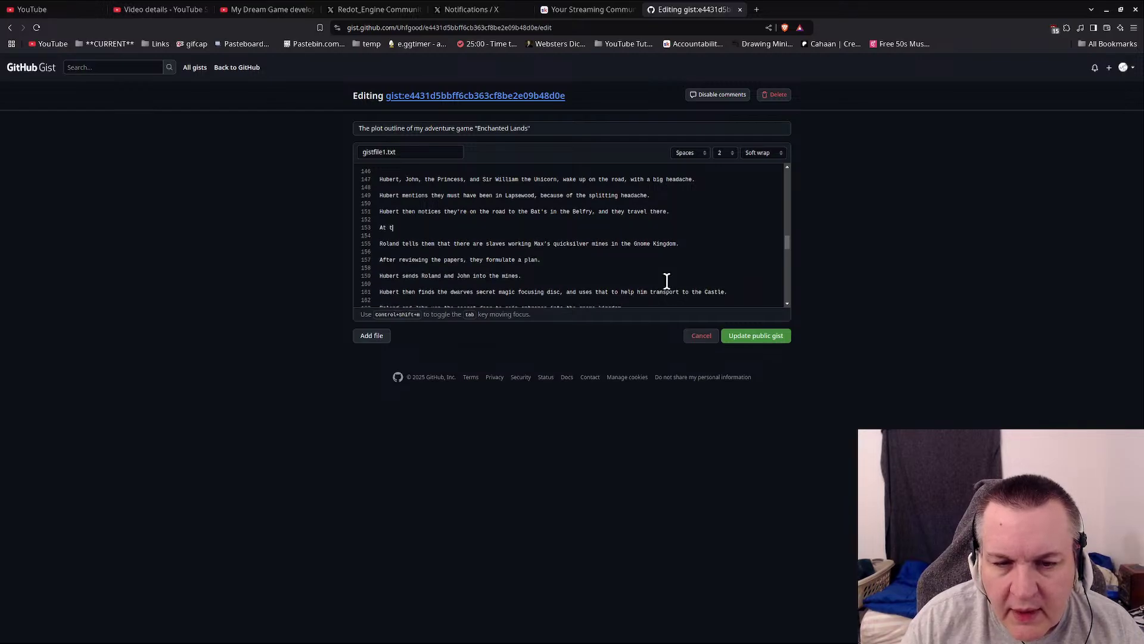
type("he Bat's in")
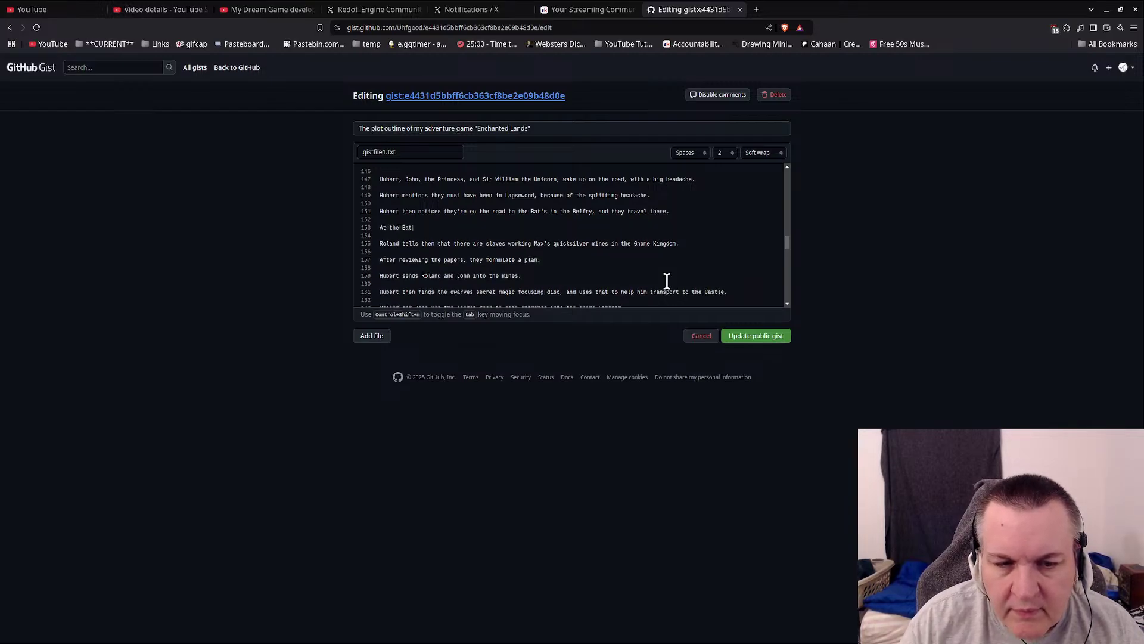
key("BackSpace")
key("BackSpace")
type("-")
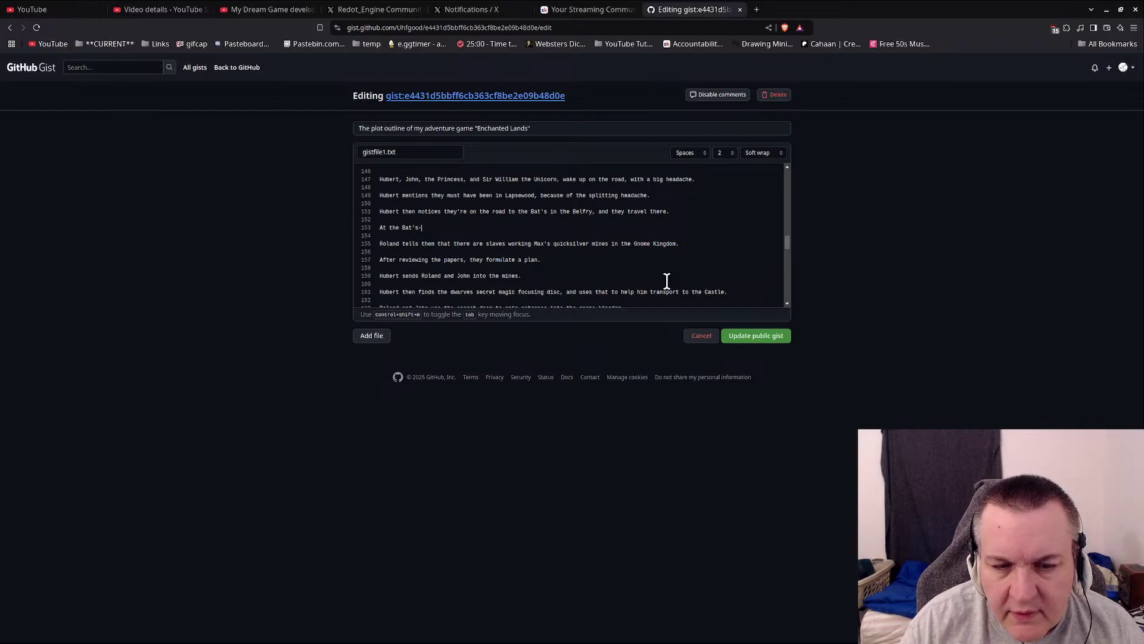
type("in-the-")
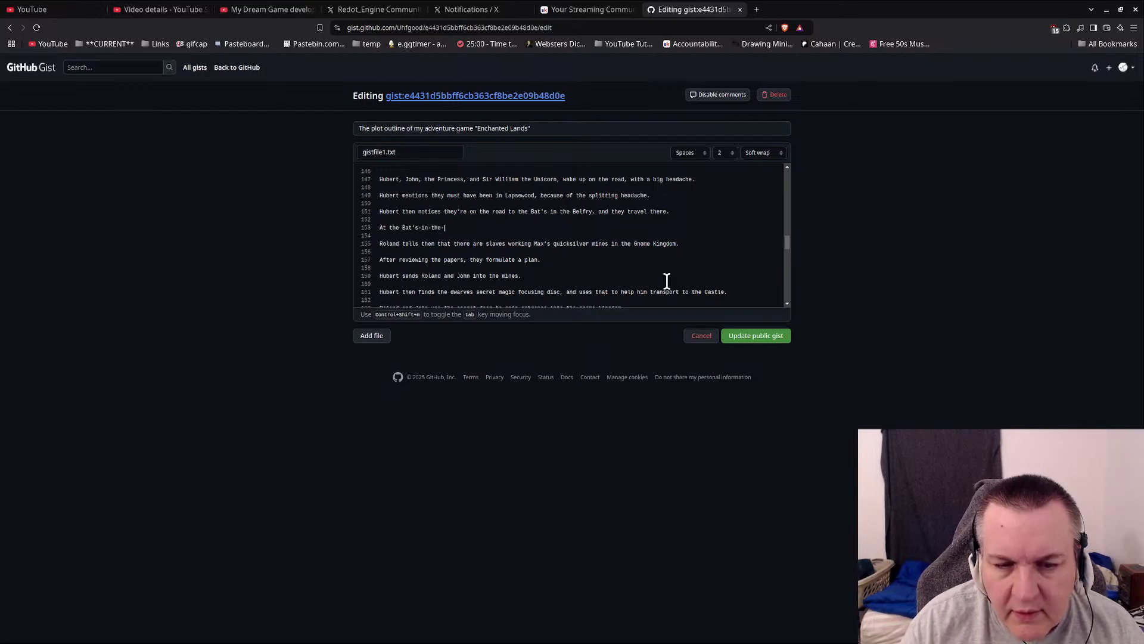
type("Belfry,")
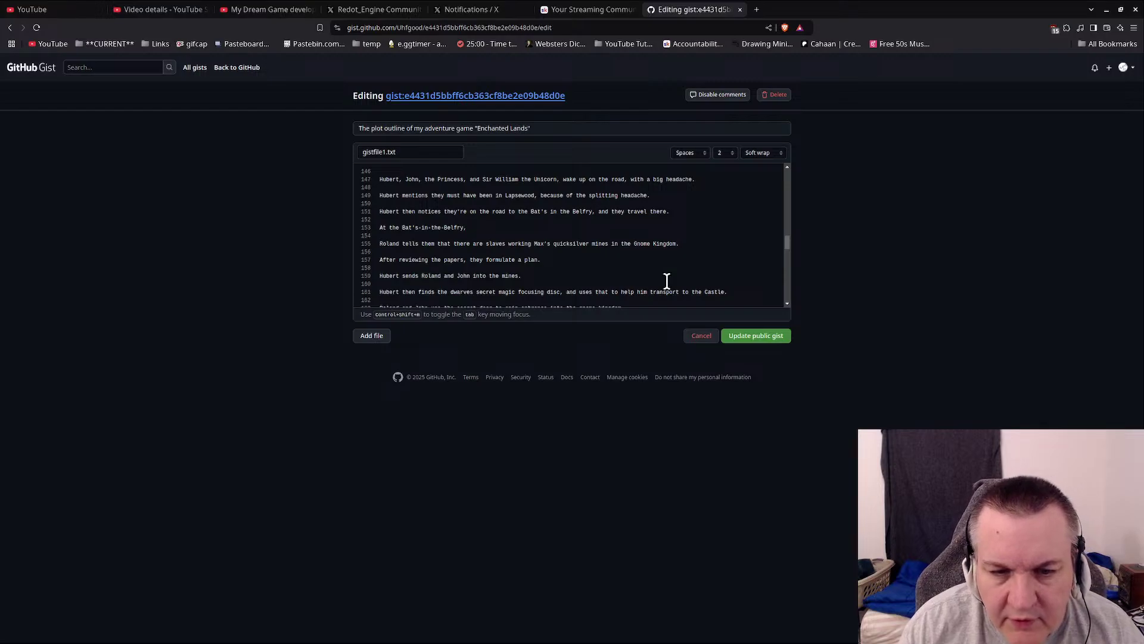
Step: Complete the Bat's-in-the-Belfry sentence with "Hubert dings the bell loudly a few times."
type("Hubv")
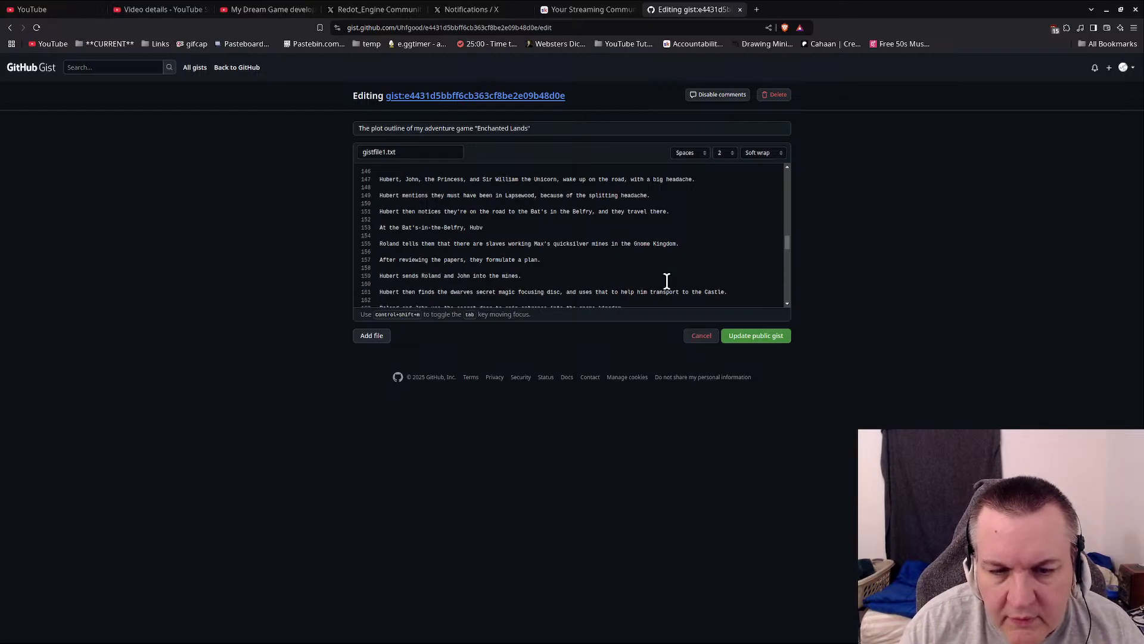
key("BackSpace")
type("ert ding")
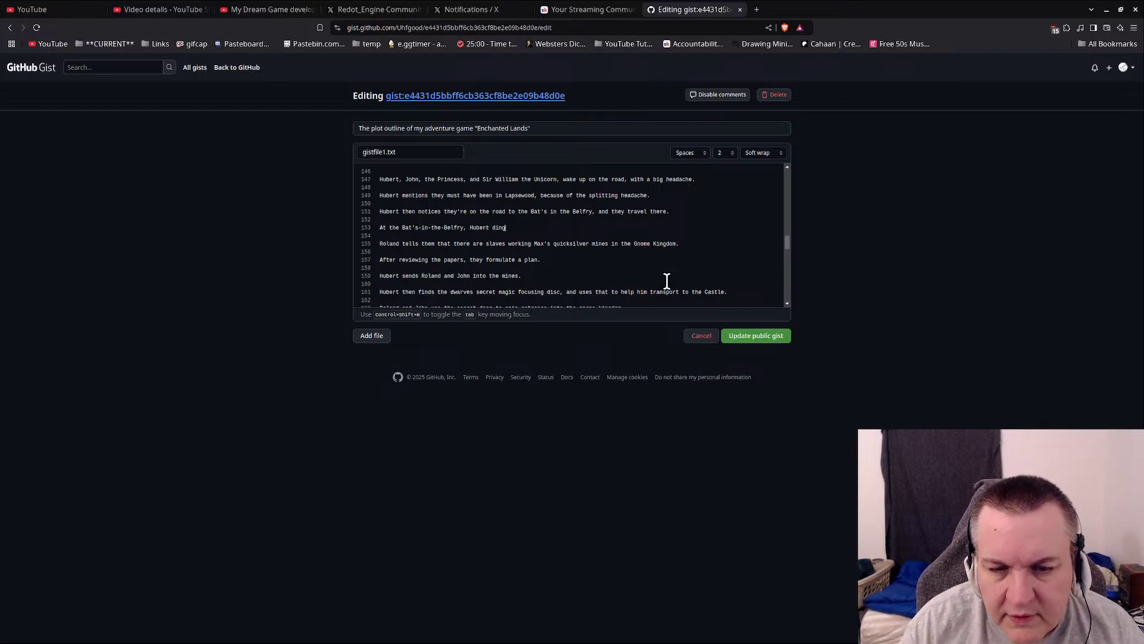
type("s the bell rl")
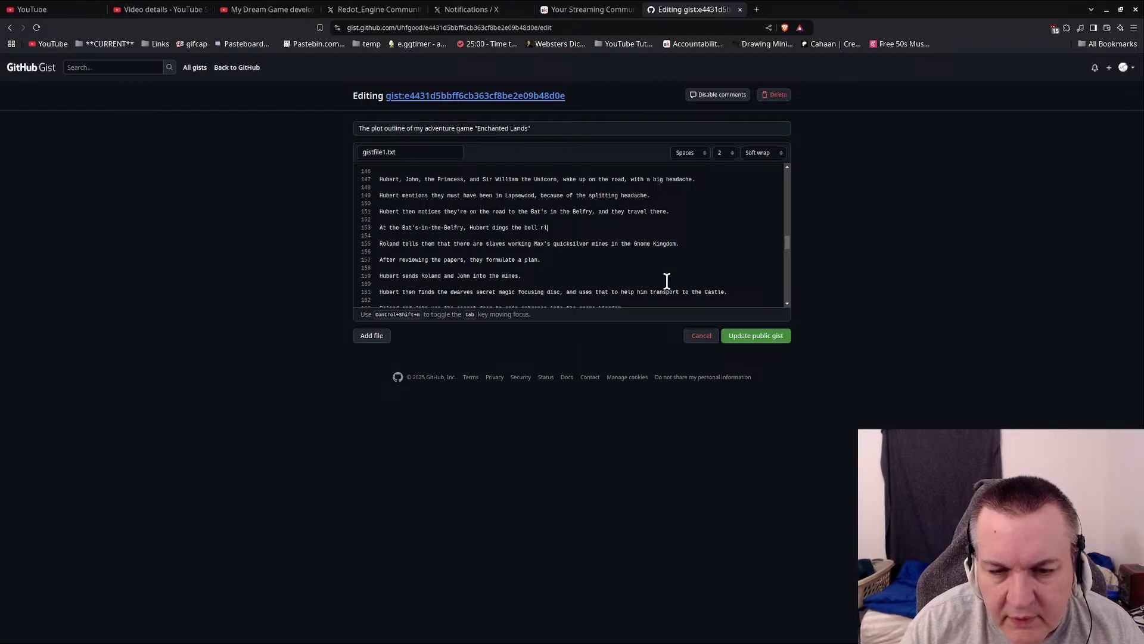
key("BackSpace")
key("BackSpace")
type("loudly a few ")
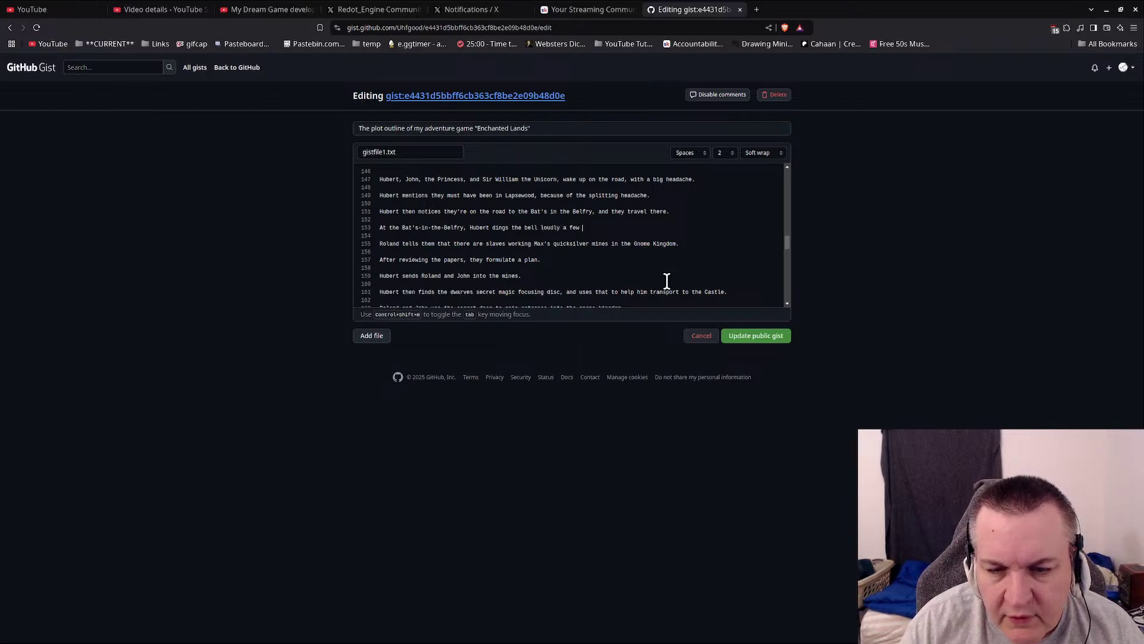
type("times.")
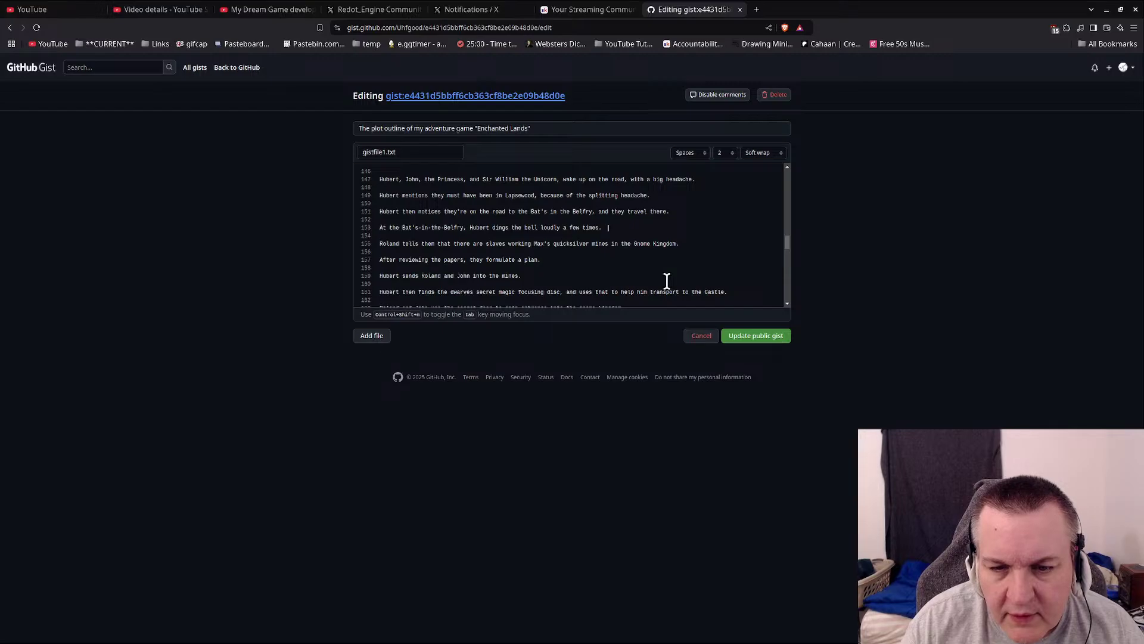
Step: Below the bell line, add the separate line "The Count as a bat, comes right in and rematerializes in front of them."
key("Return")
key("Return")
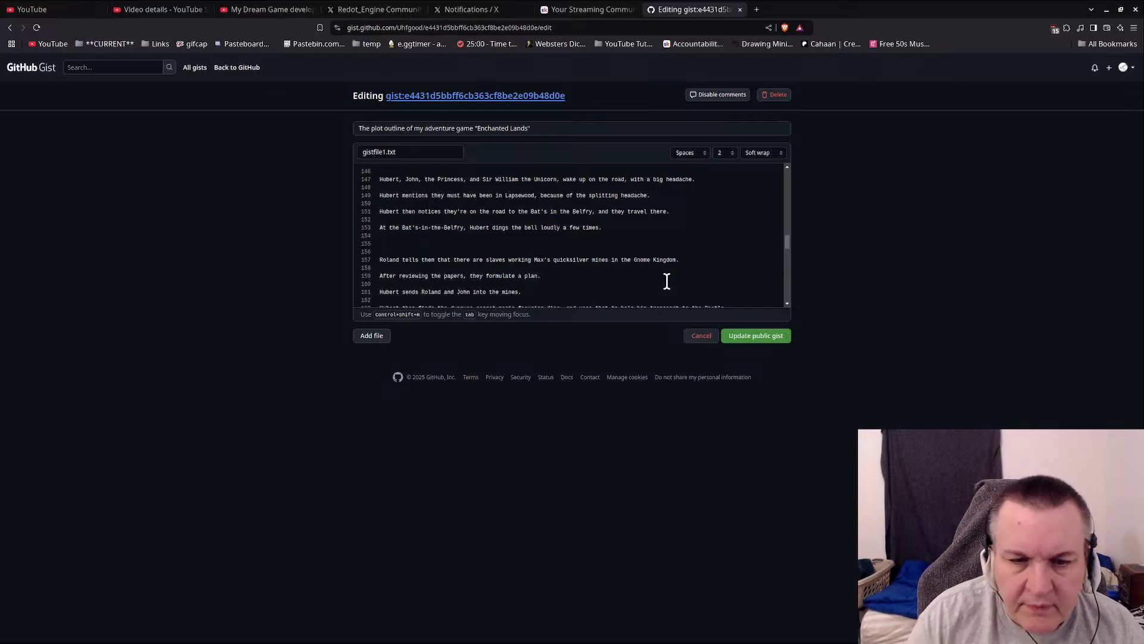
type("The Co")
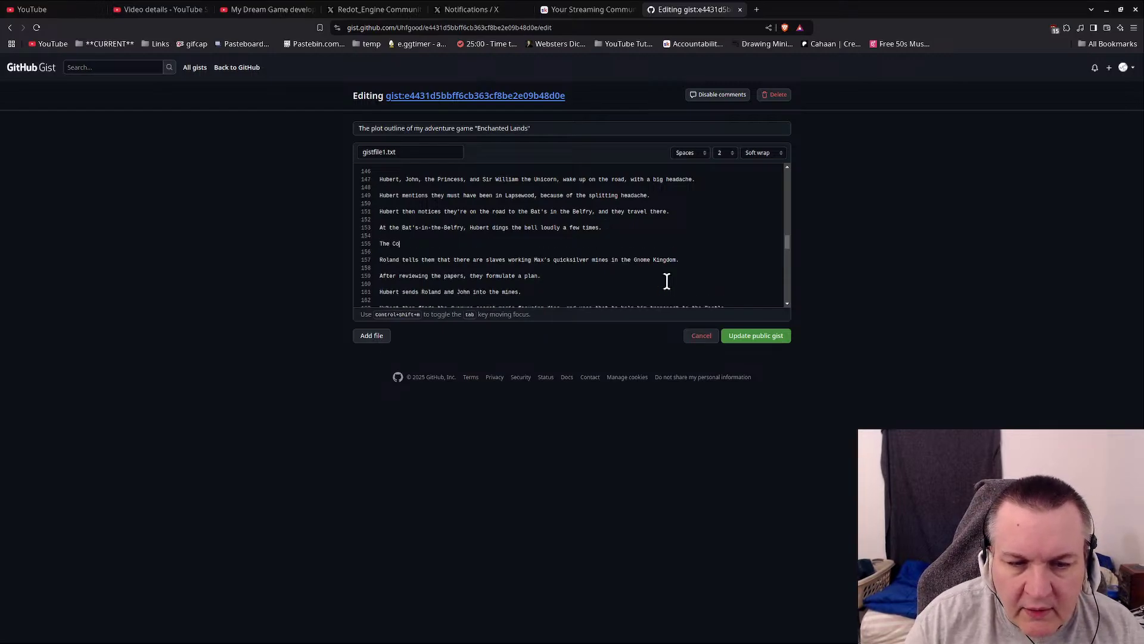
type("unt as a bat, come")
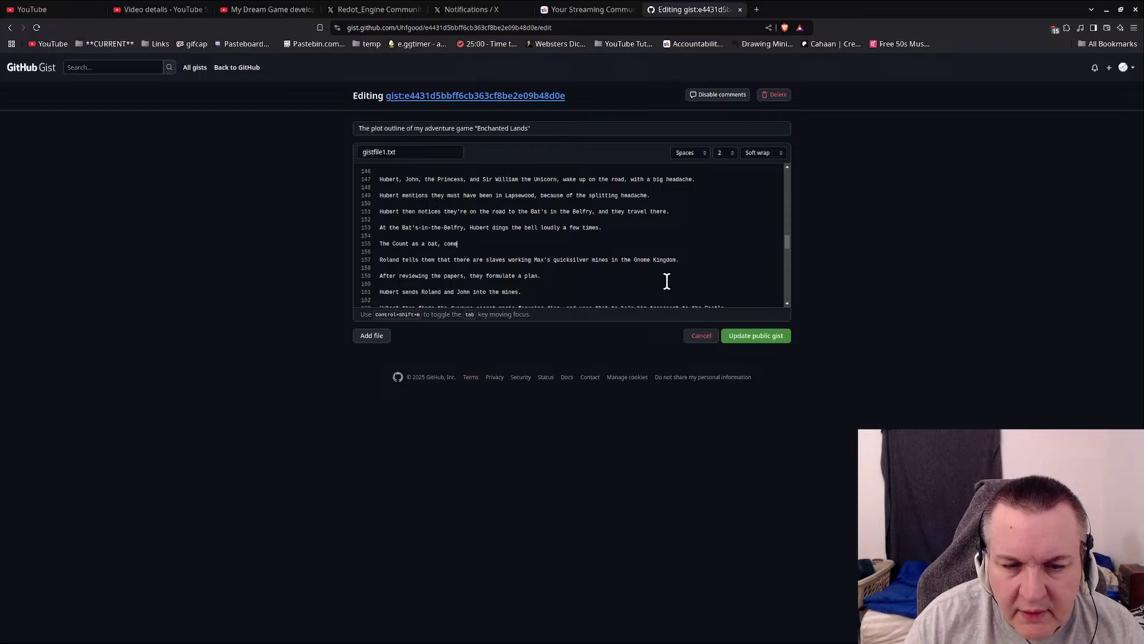
type("s right in and m")
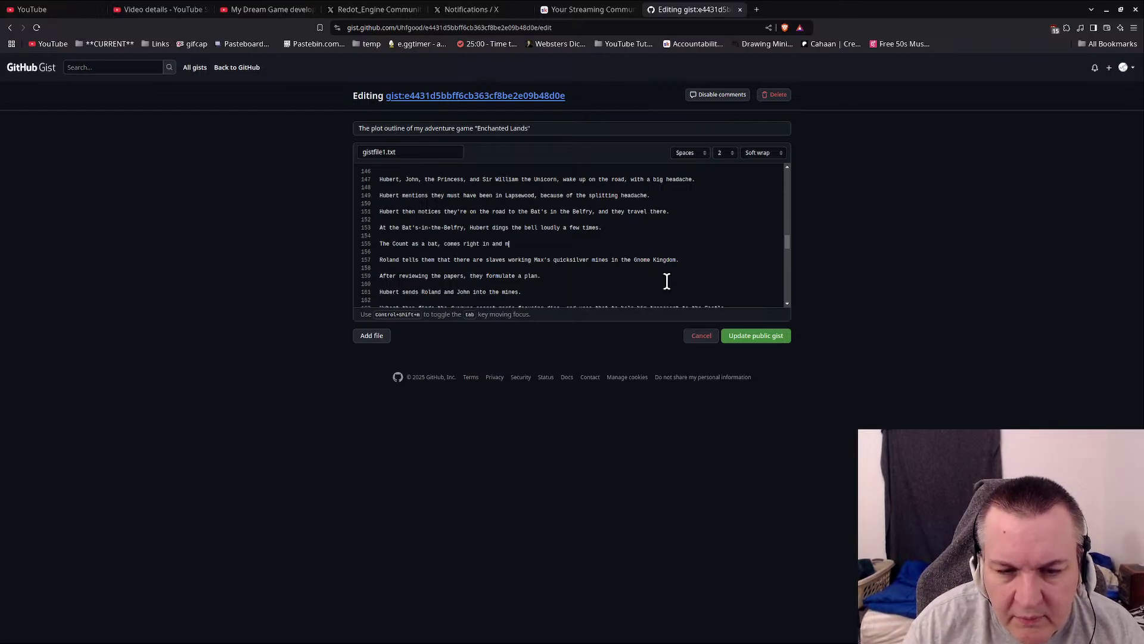
key("BackSpace")
type("remat")
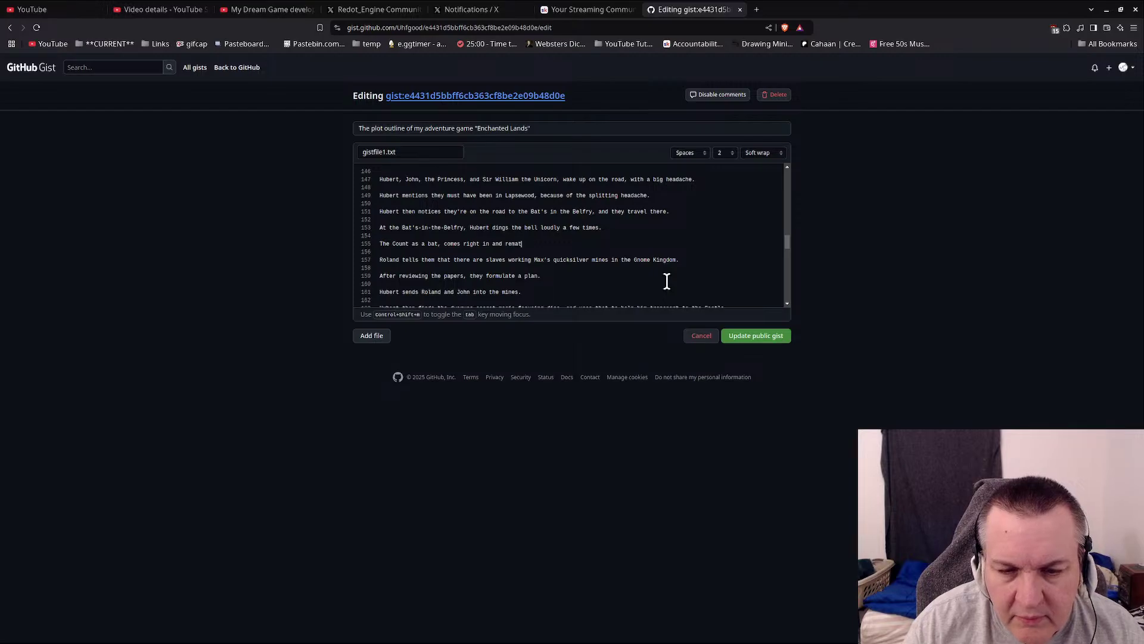
type("erialIzes ")
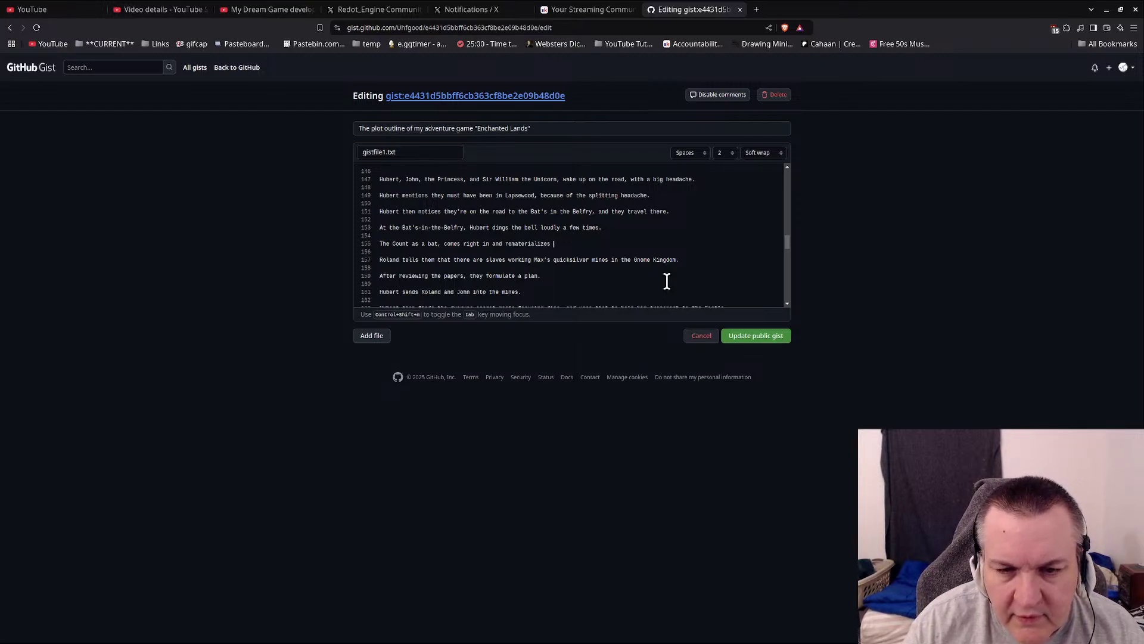
type("in front of them.")
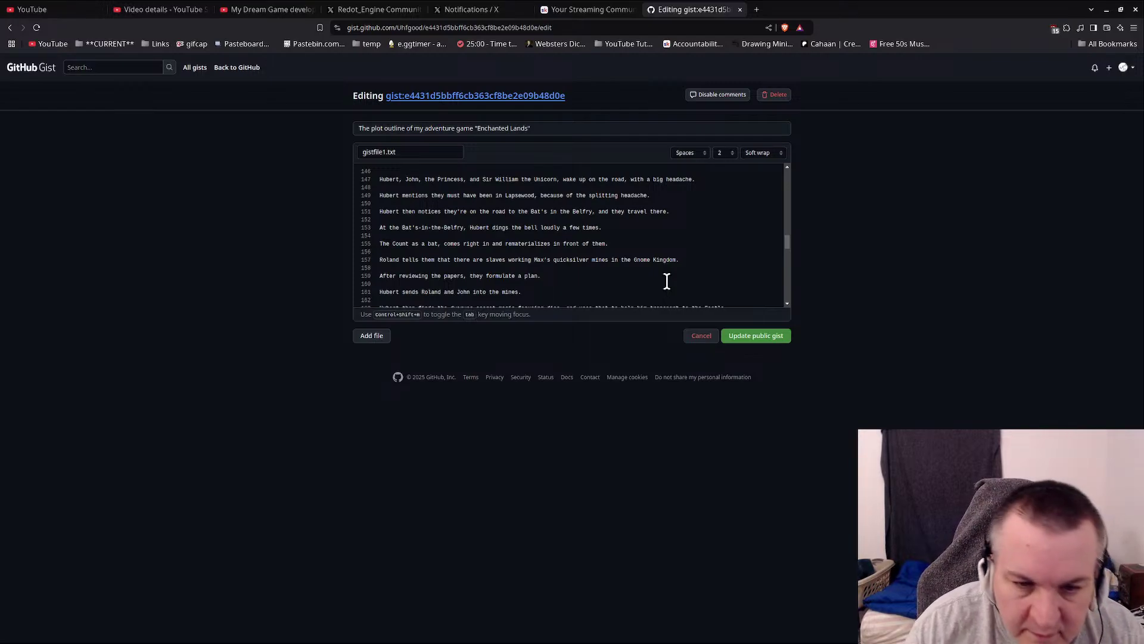
Step: Add the separate line "Hubert mentions they had a bit of trouble rescuing the princess, but all is well now."
key("Return")
key("Return")
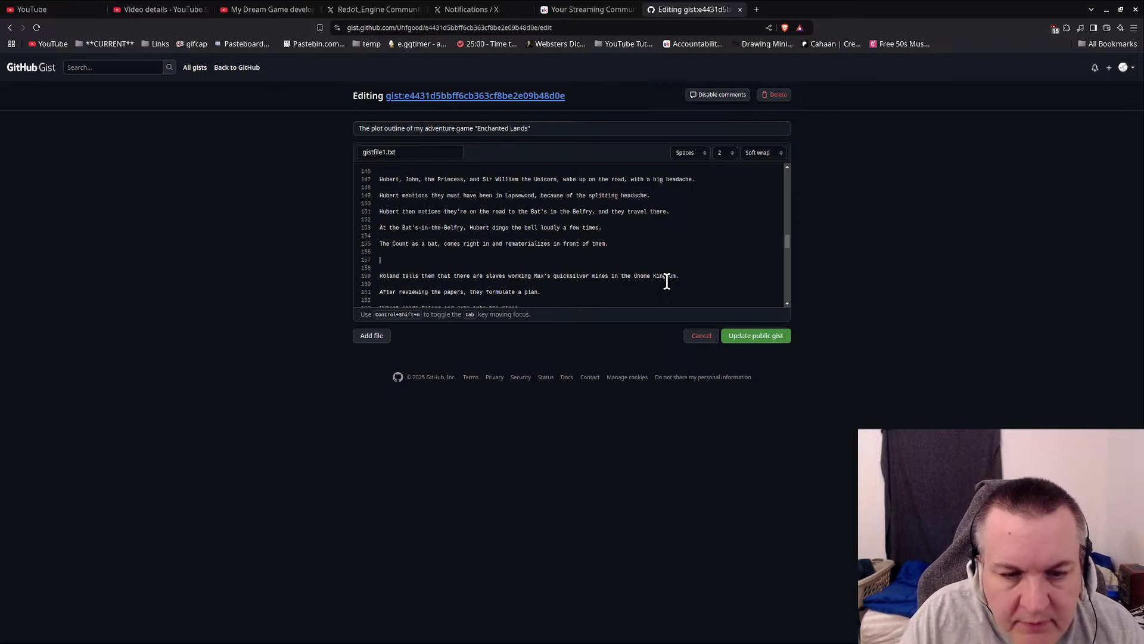
type("bert men")
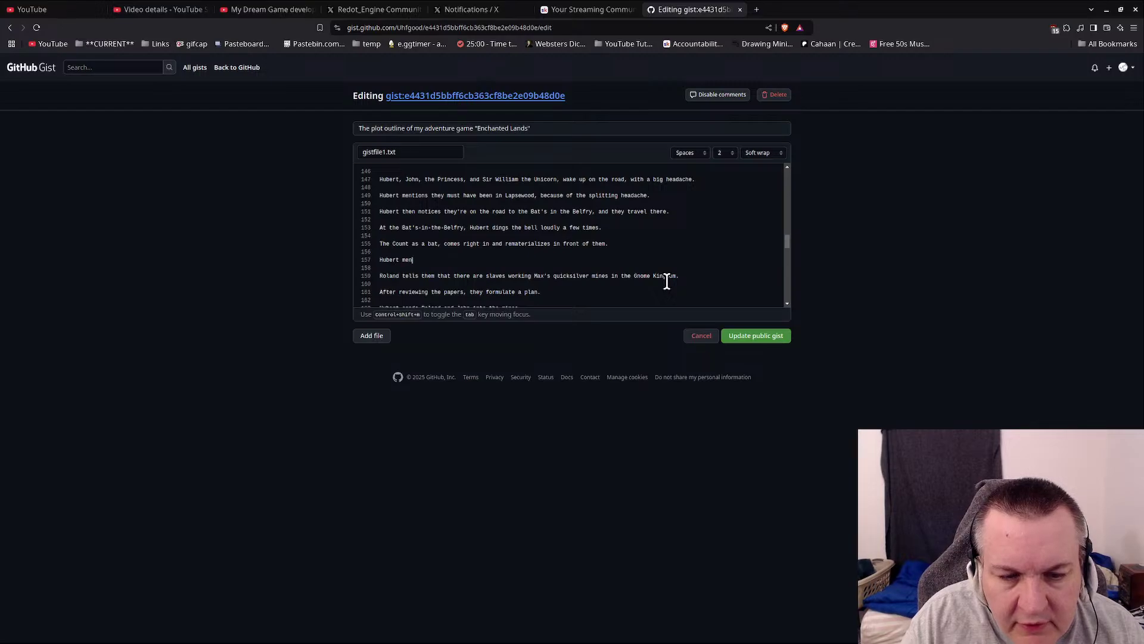
type("tions they had a bit of trouble")
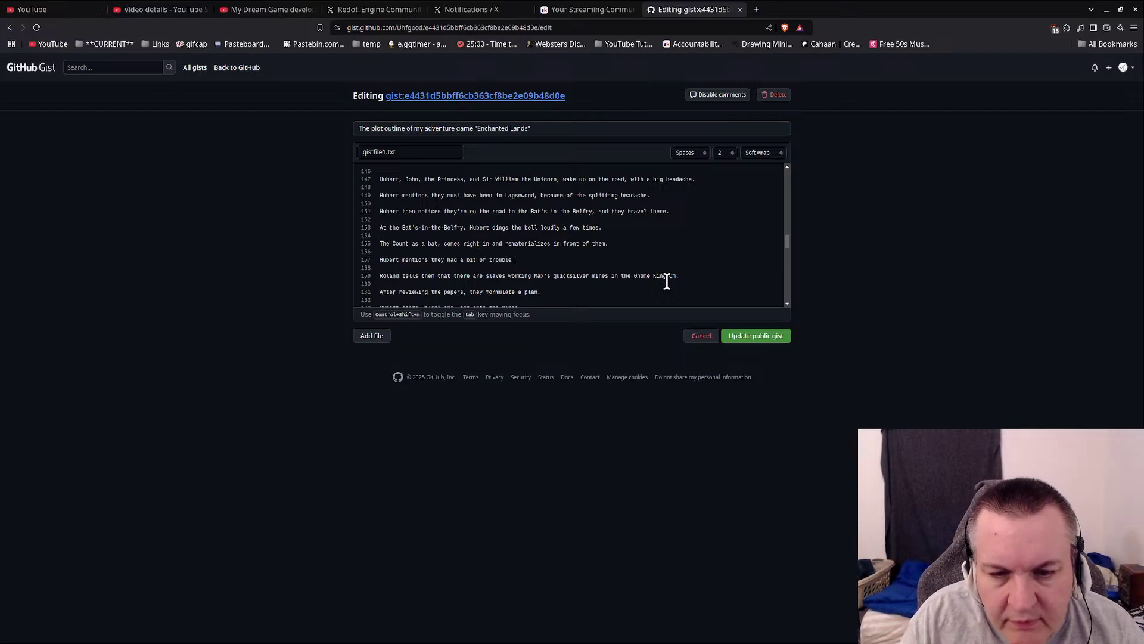
type(" rescuing ")
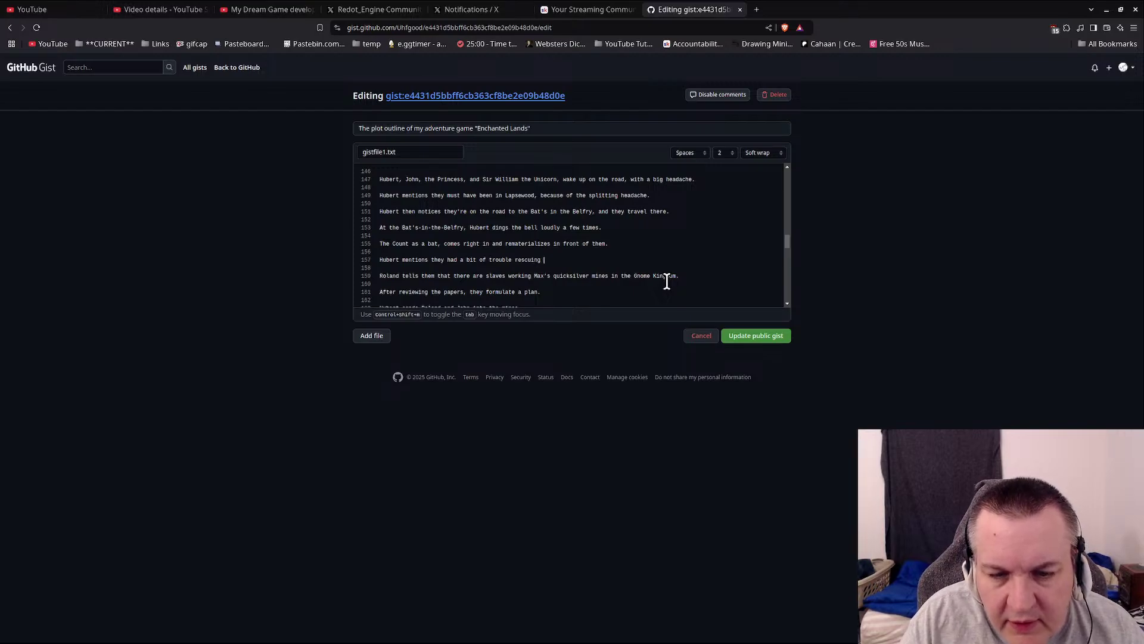
type("the princess, but a")
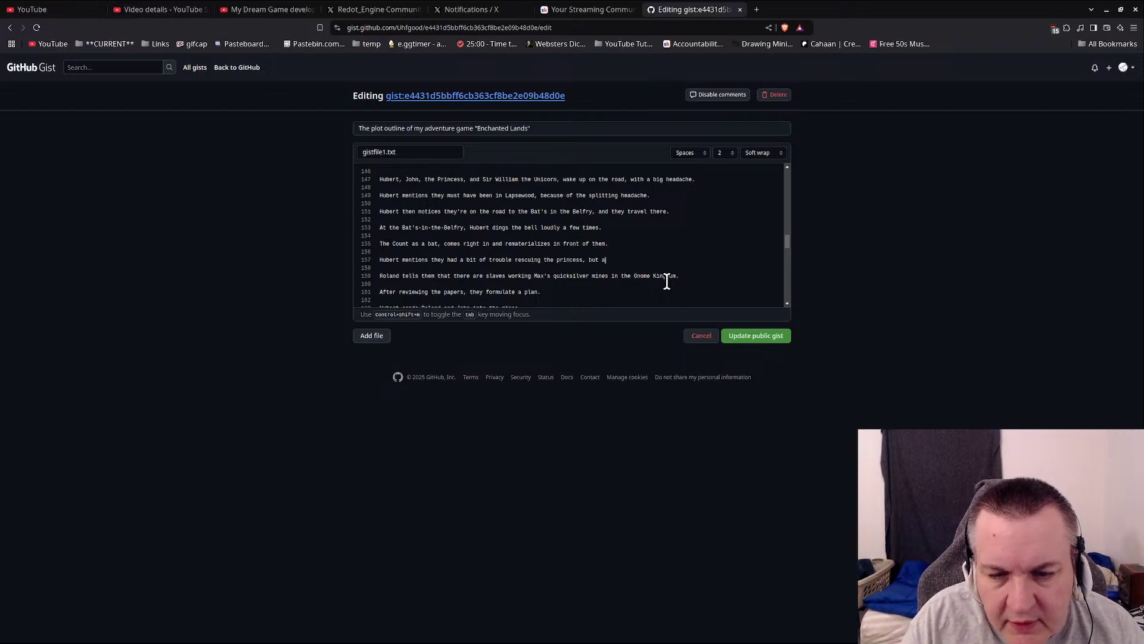
type("ll is we")
type("w")
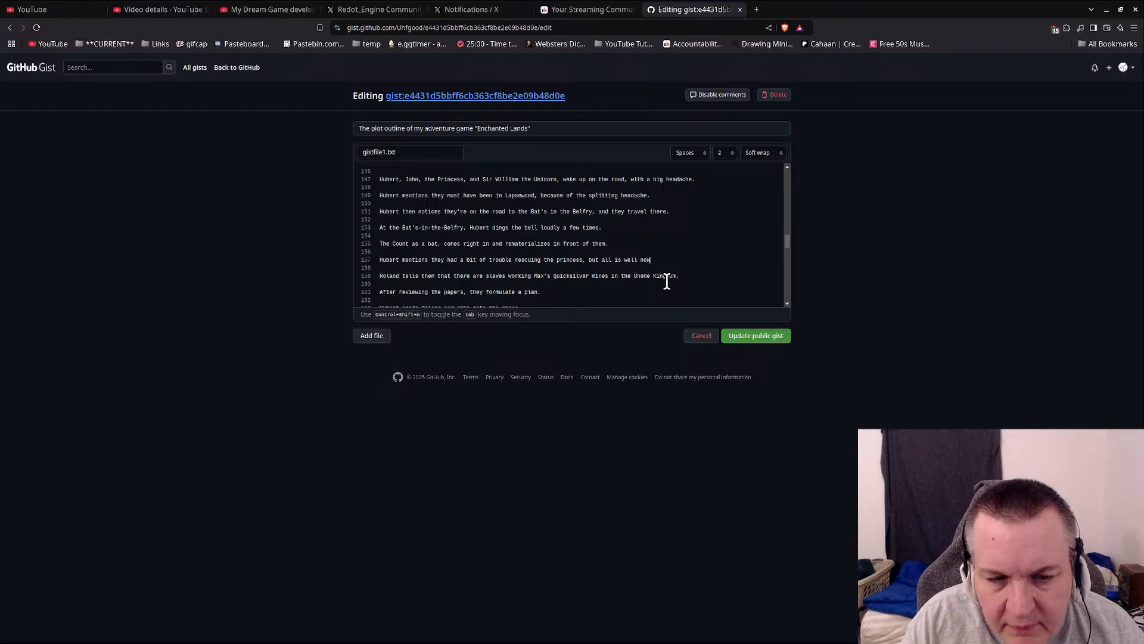
Step: Add the line "The Count mentions Roland is looking for him, and he tells the count to go get Roland and brin ghim here."
key("Return")
key("Return")
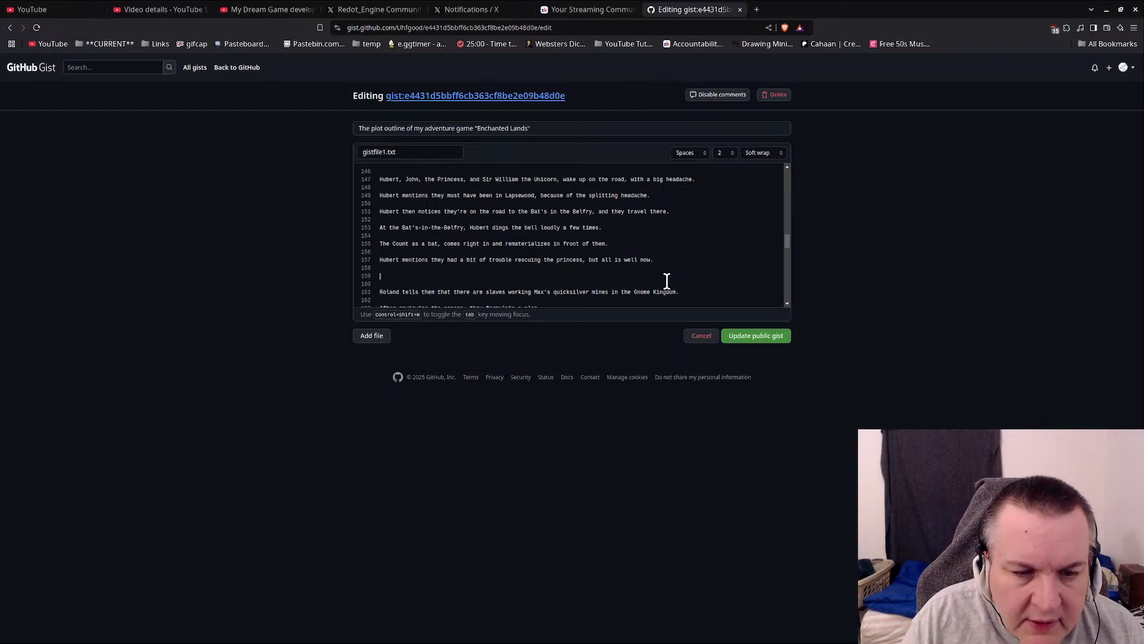
type("T")
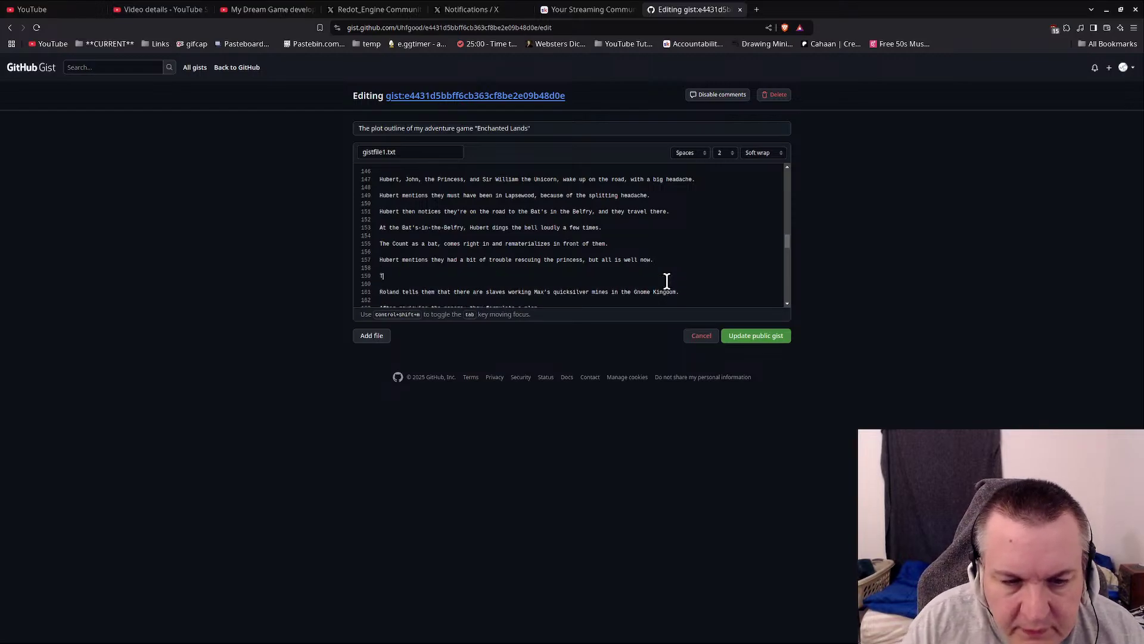
type("he Count mentions")
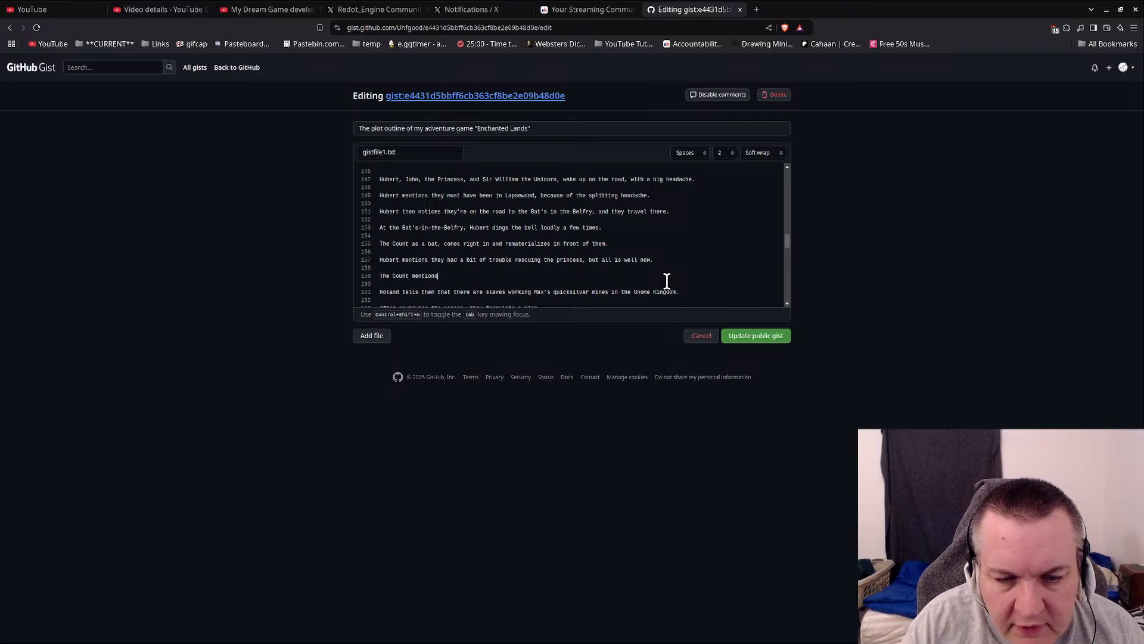
type(" Roland is")
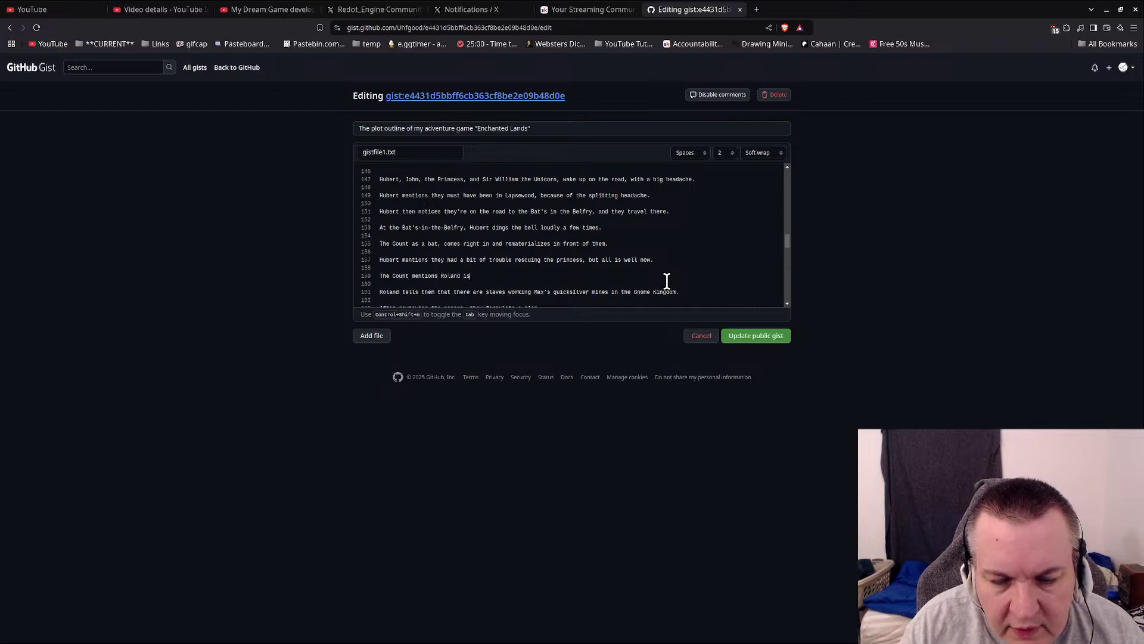
type(" looking for hi")
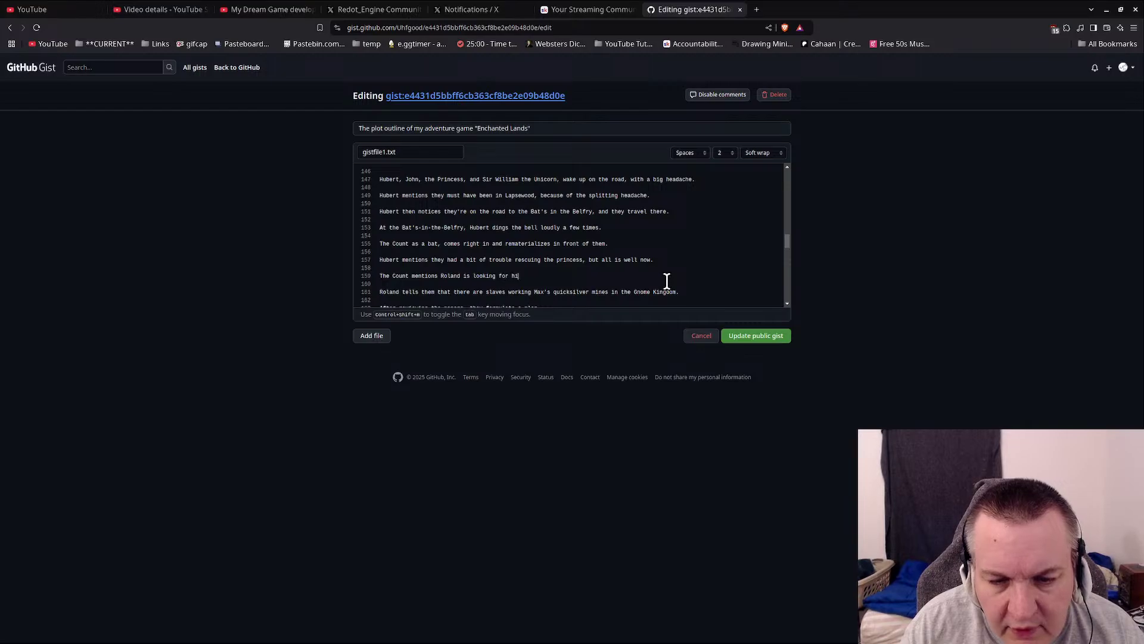
type("m, and he tells t")
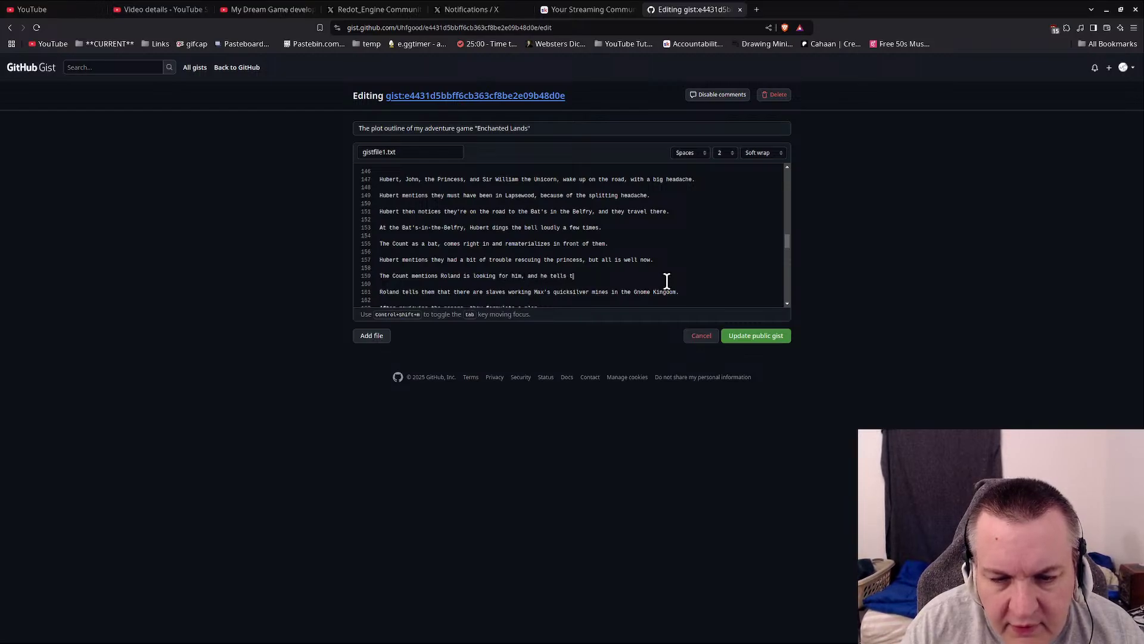
type("he count to g")
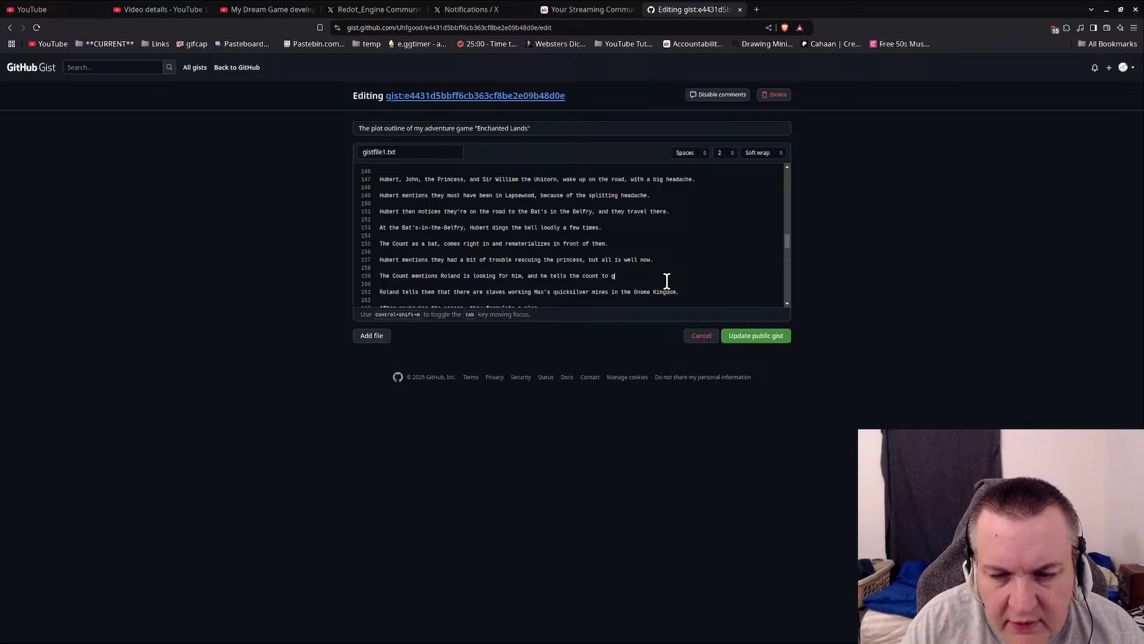
type("go get R")
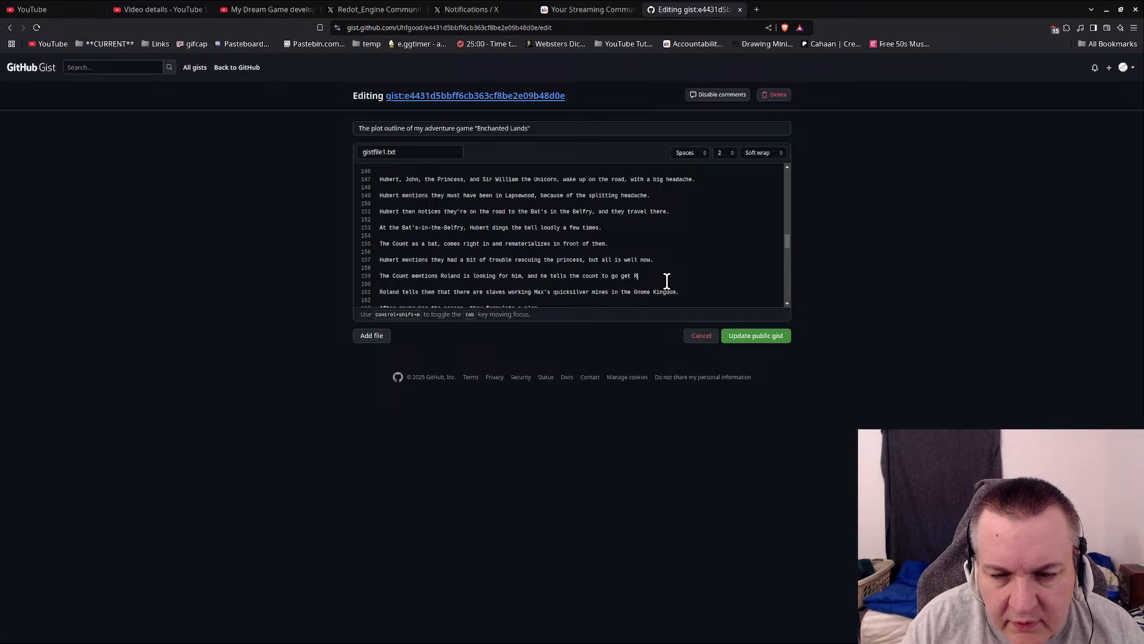
type("oland and brin g")
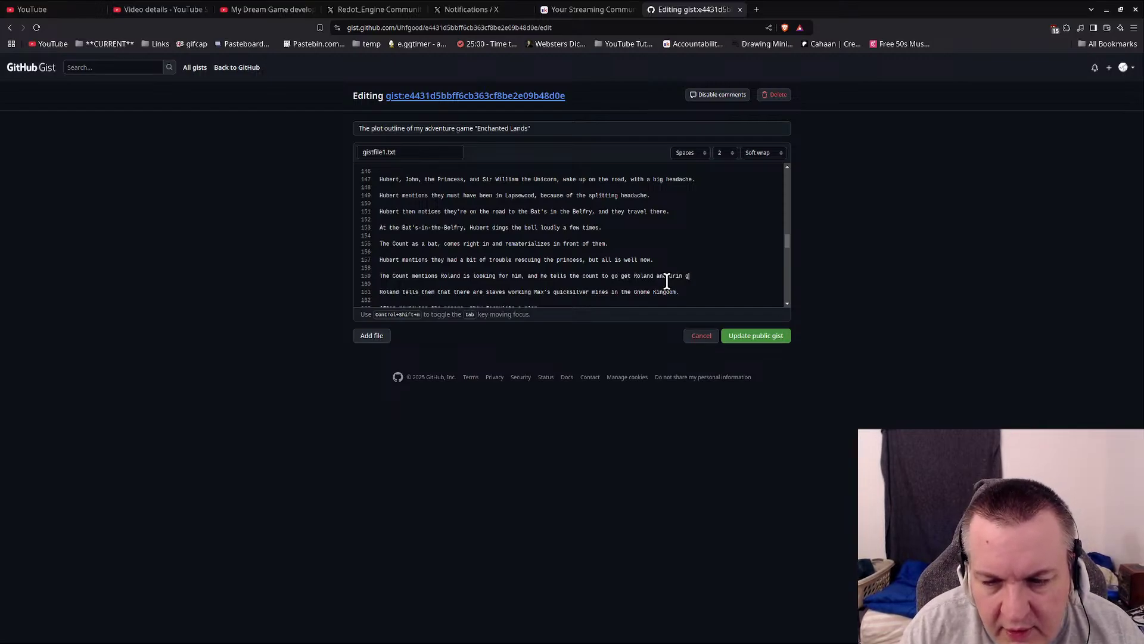
type("him here.")
key("Return")
key("Return")
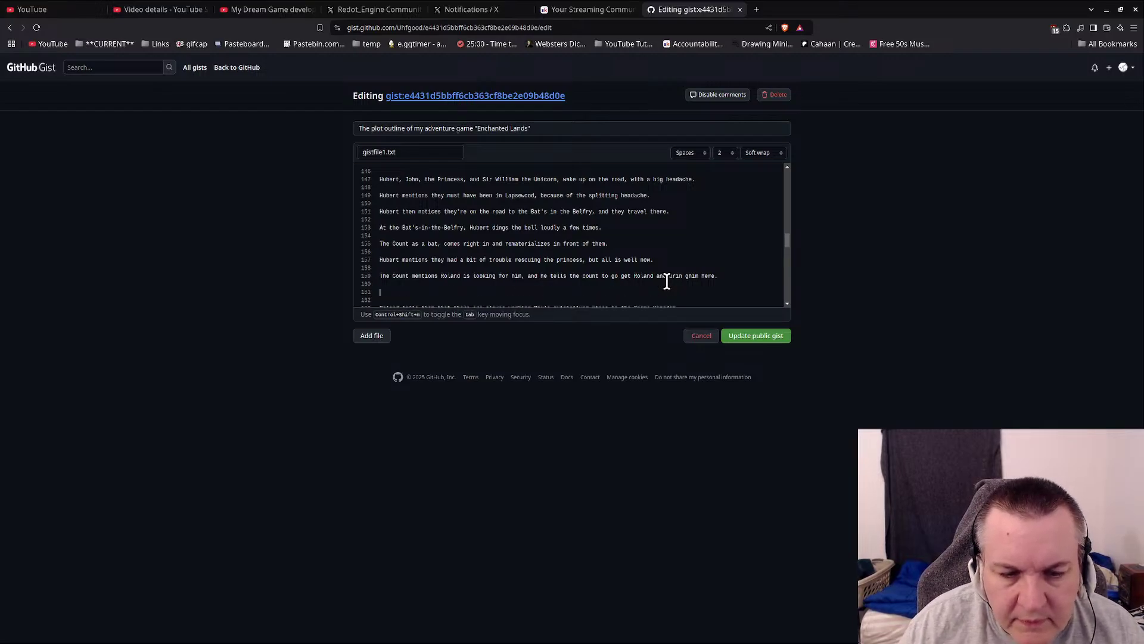
key("Down")
key("Down")
key("BackSpace")
key("BackSpace")
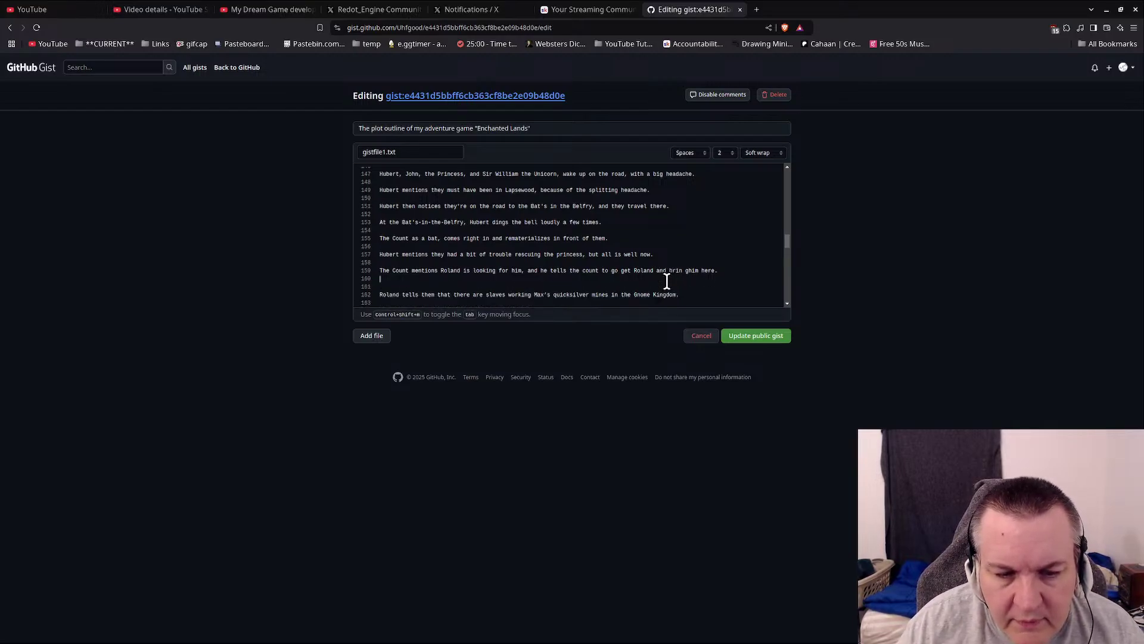
key("Left")
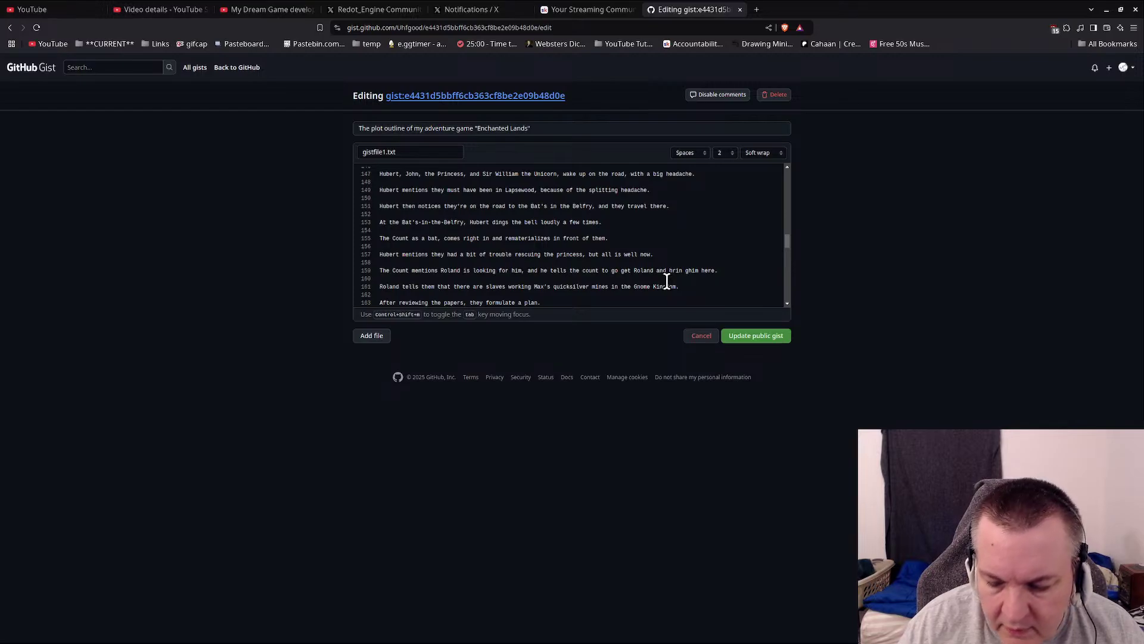
Step: Begin the line about Roland telling them of the slaves in Max's quicksilver mines with "Once there"
type("Once there")
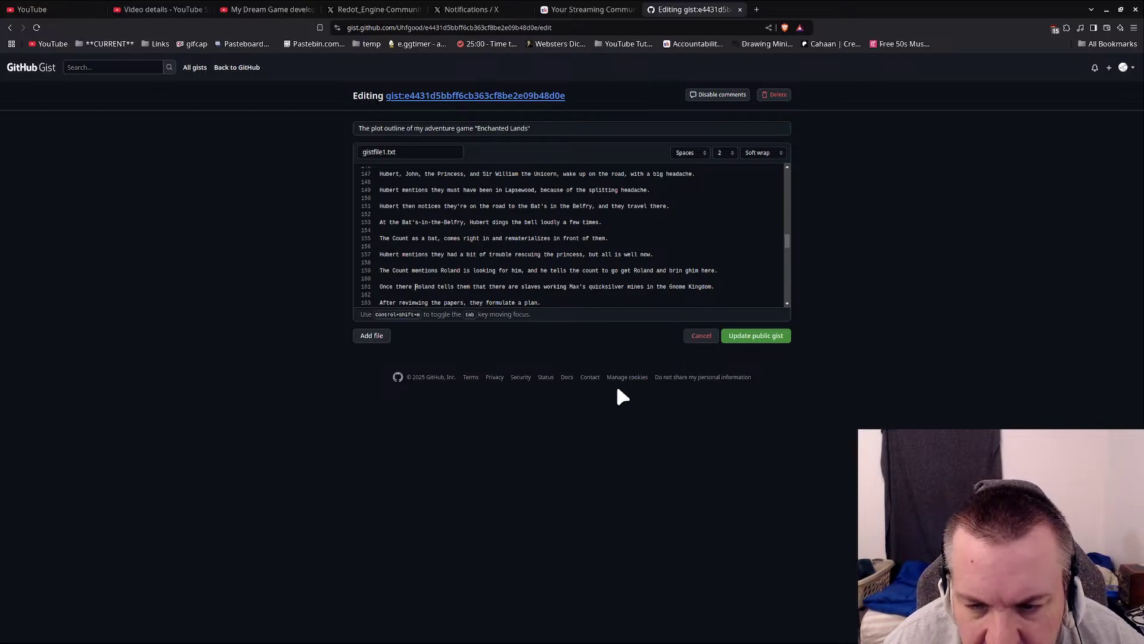
scroll(626, 243, "down", 2)
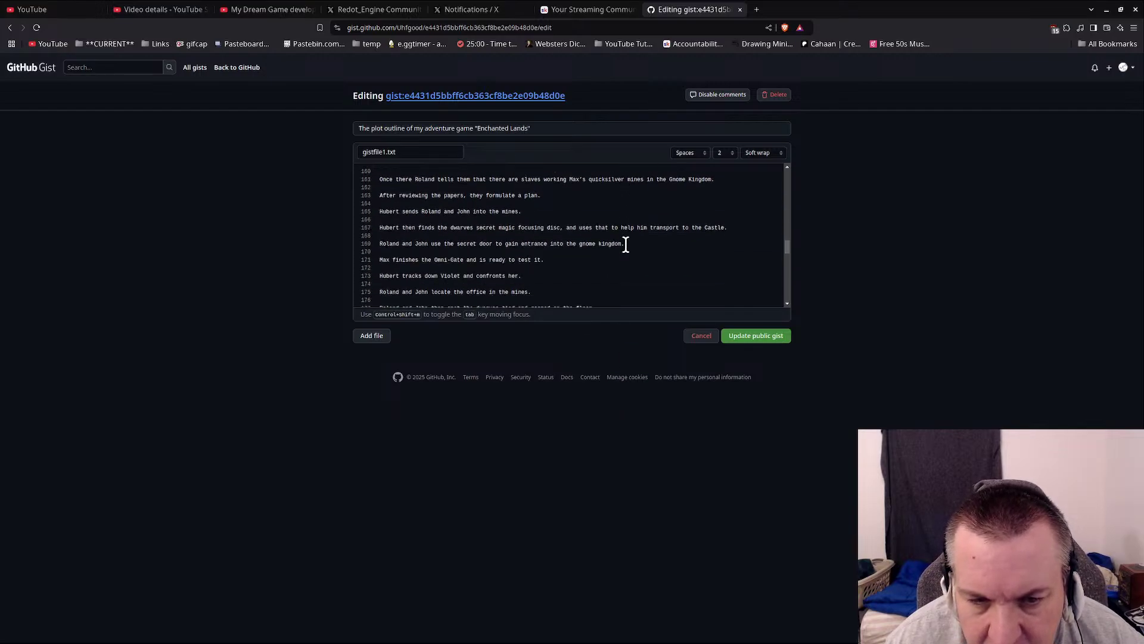
scroll(626, 244, "up", 1)
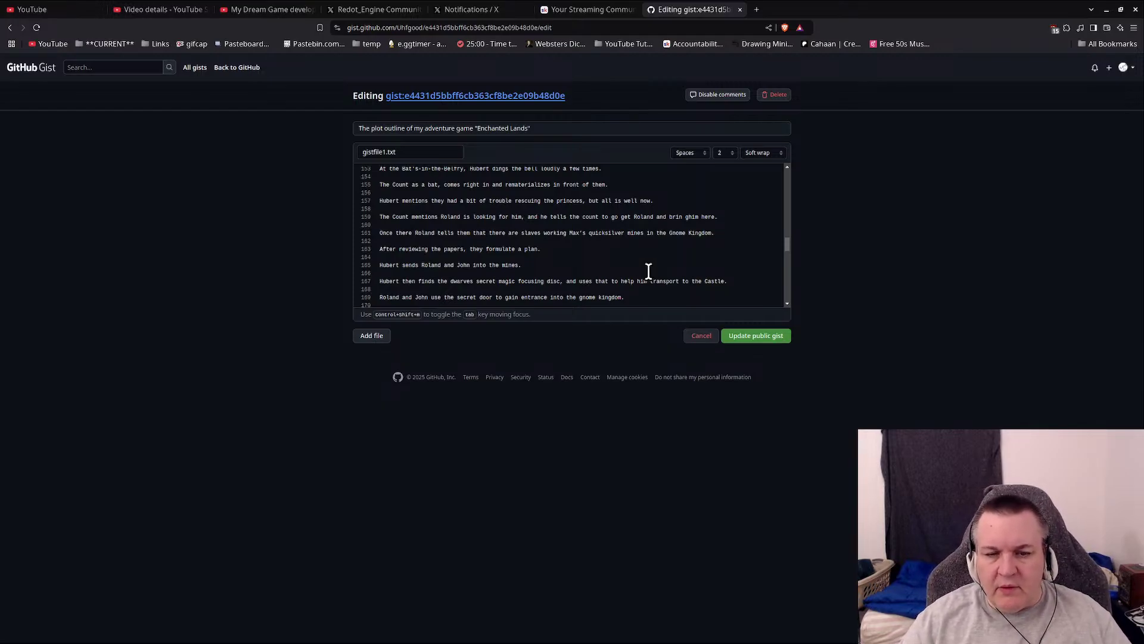
Step: Insert a separate "*" marker line above "After reviewing the papers, they formulate a plan." and save the changes to the public gist
key("Down")
key("Down")
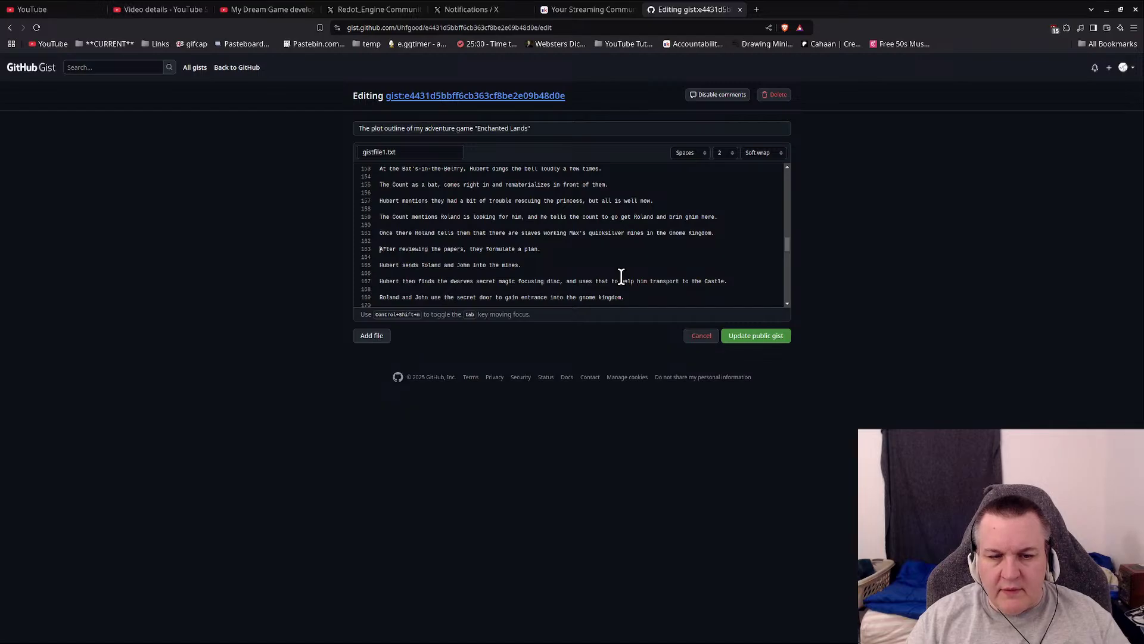
key("Return")
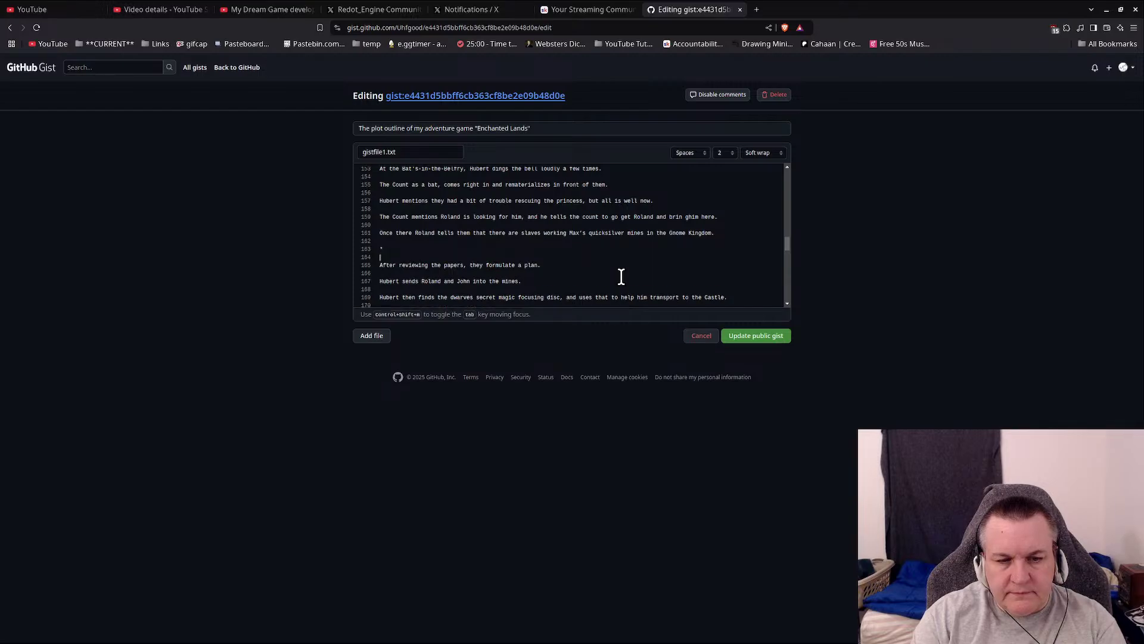
key("Return")
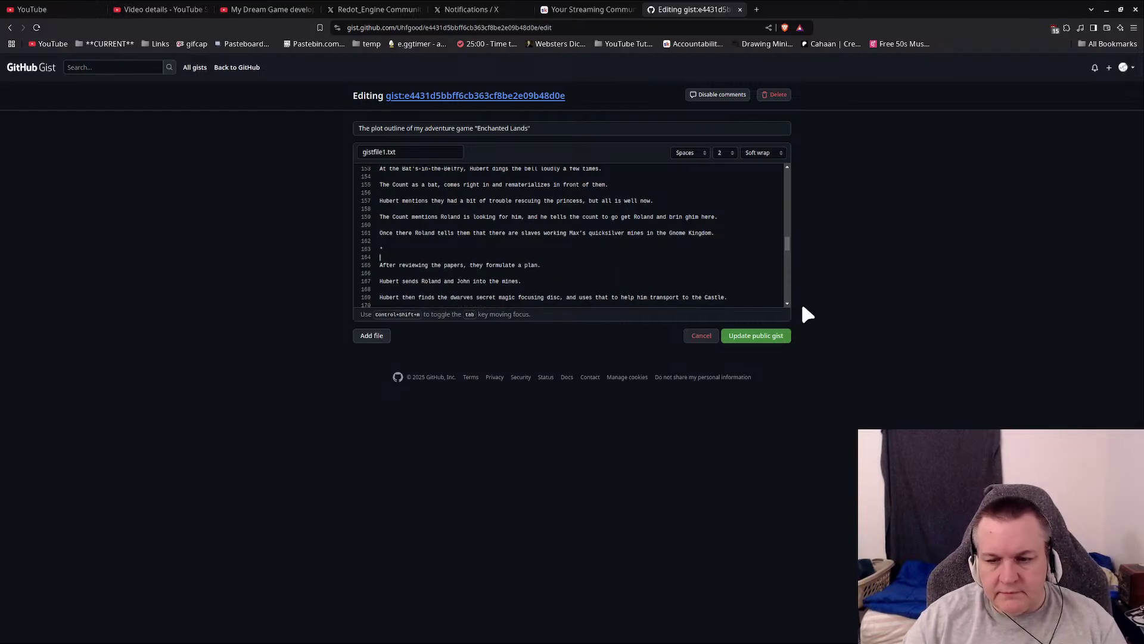
left_click(739, 338)
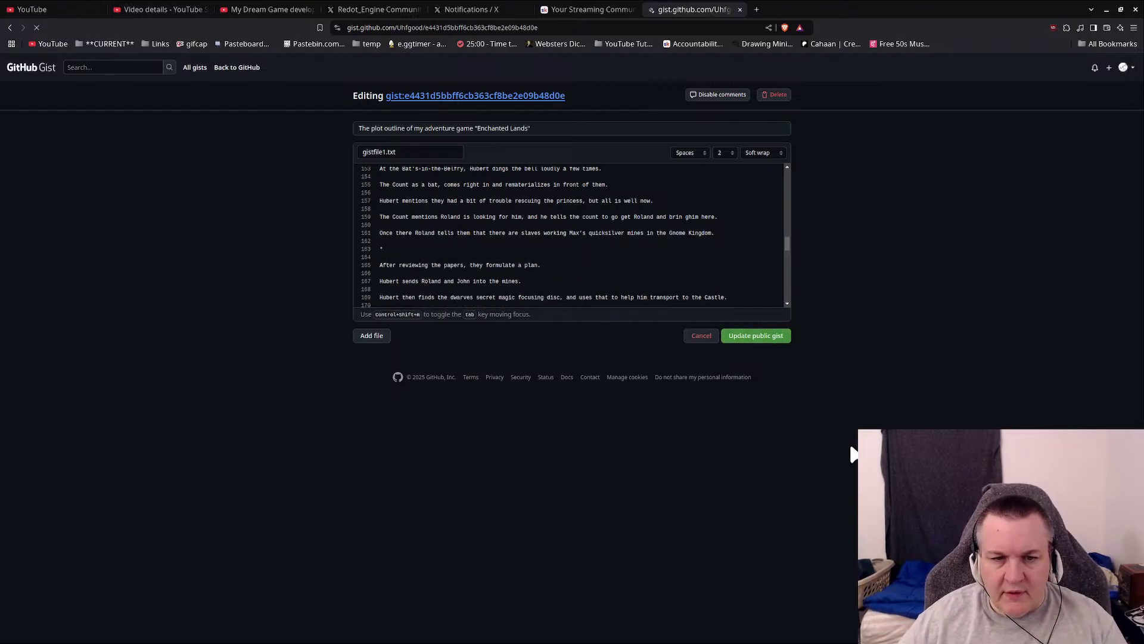
Step: Review the saved plot outline, comparing the expanded opening of Act Two with the scenes following the "*" marker
scroll(595, 447, "down", 10)
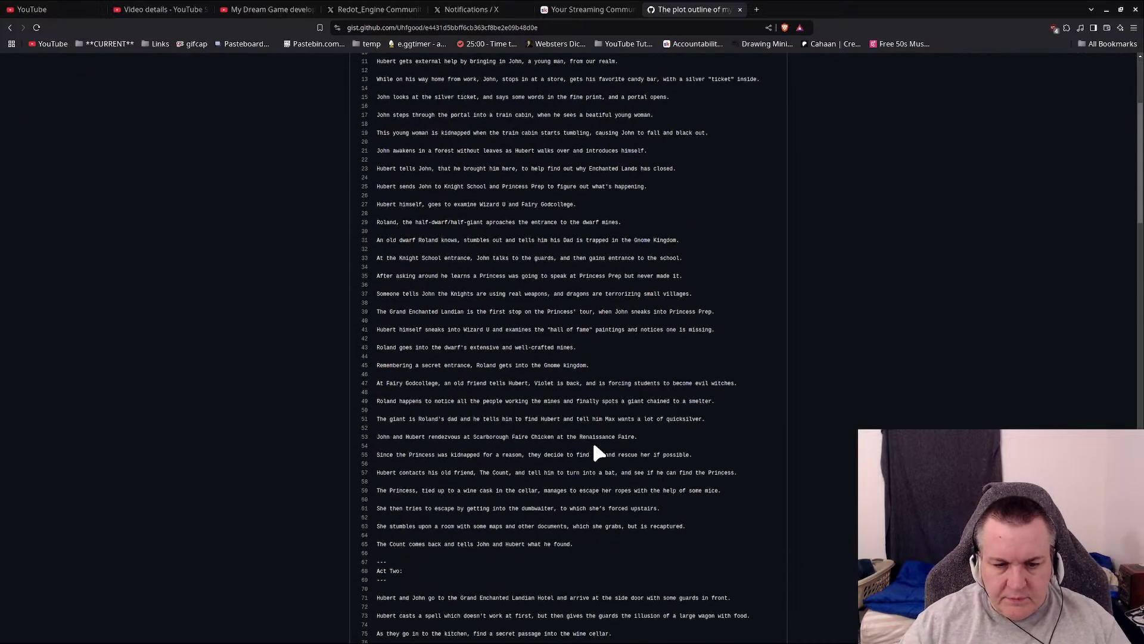
scroll(595, 447, "down", 2)
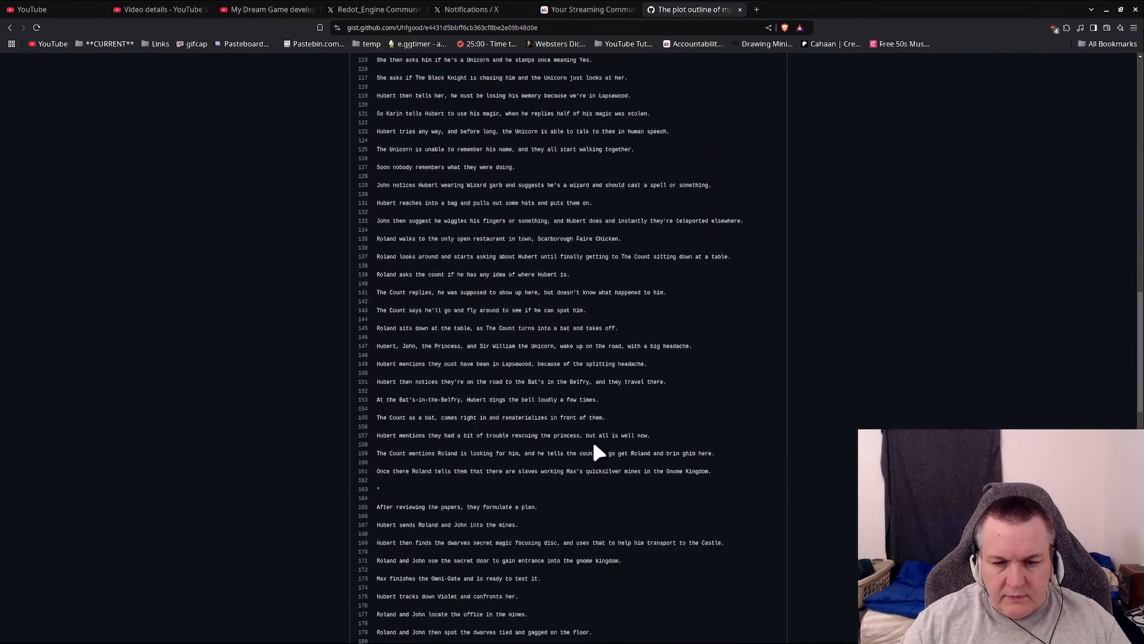
scroll(596, 453, "up", 4)
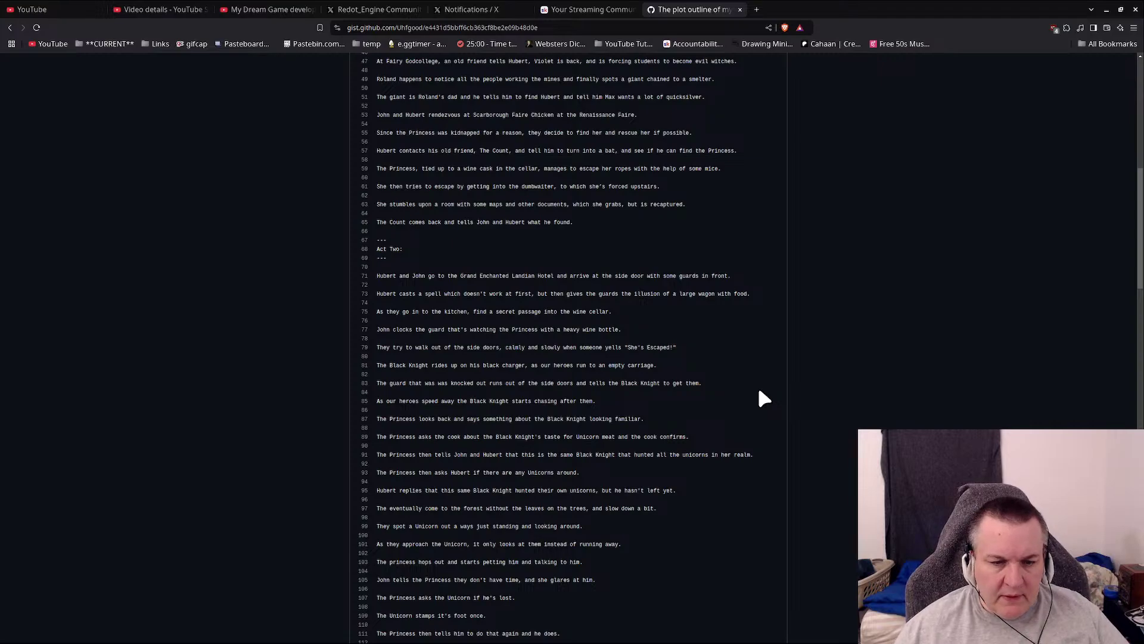
scroll(758, 390, "down", 8)
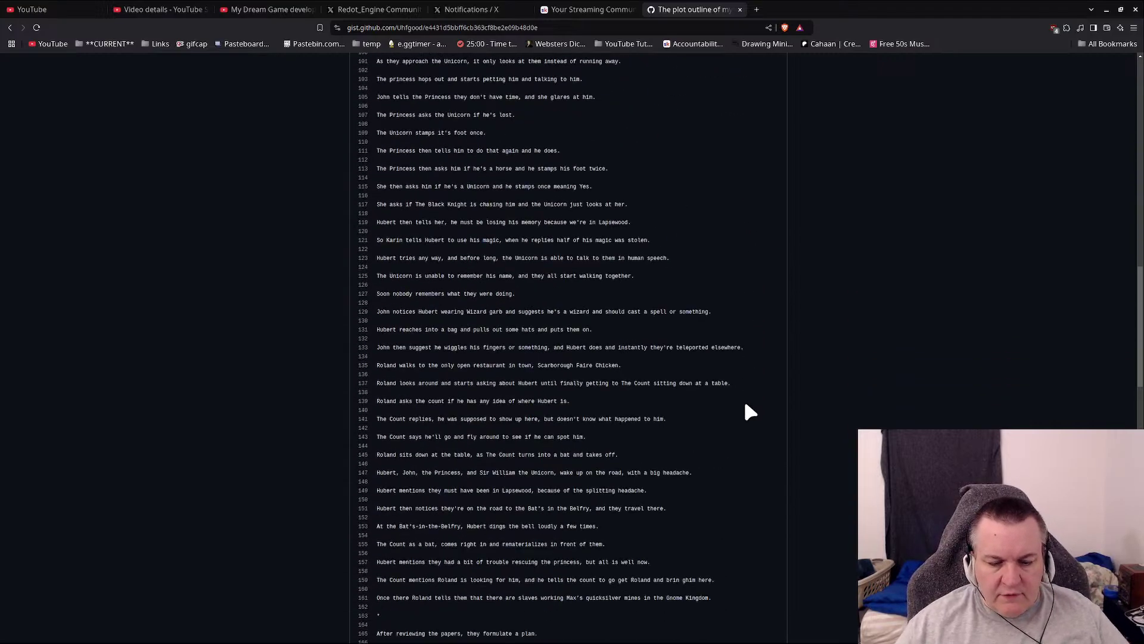
scroll(745, 406, "up", 6)
scroll(798, 447, "down", 1)
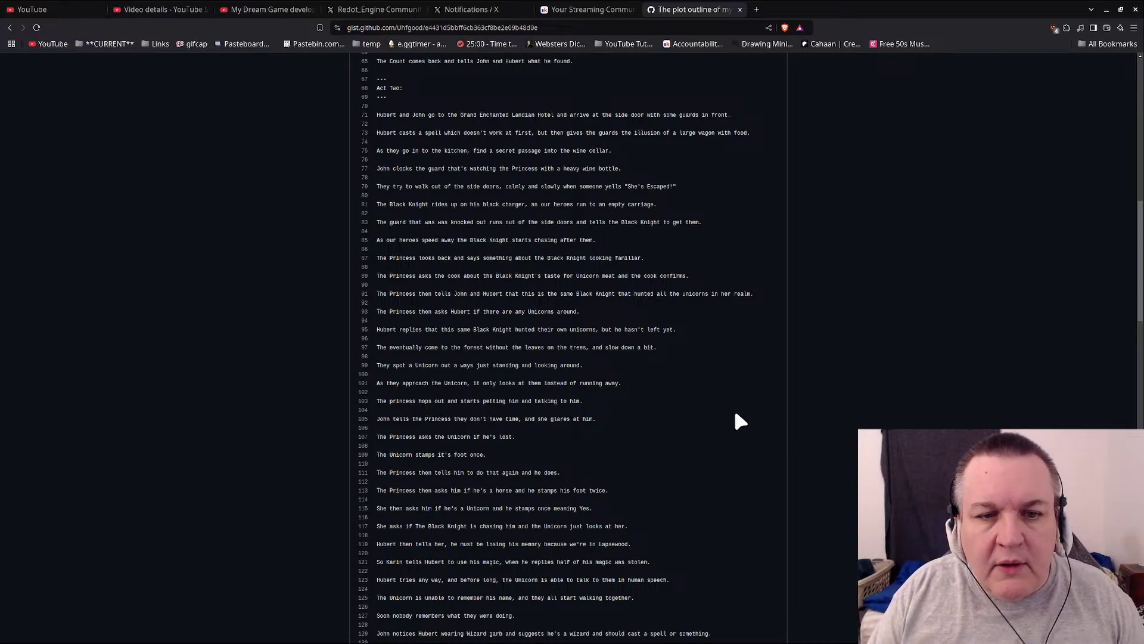
scroll(736, 414, "down", 6)
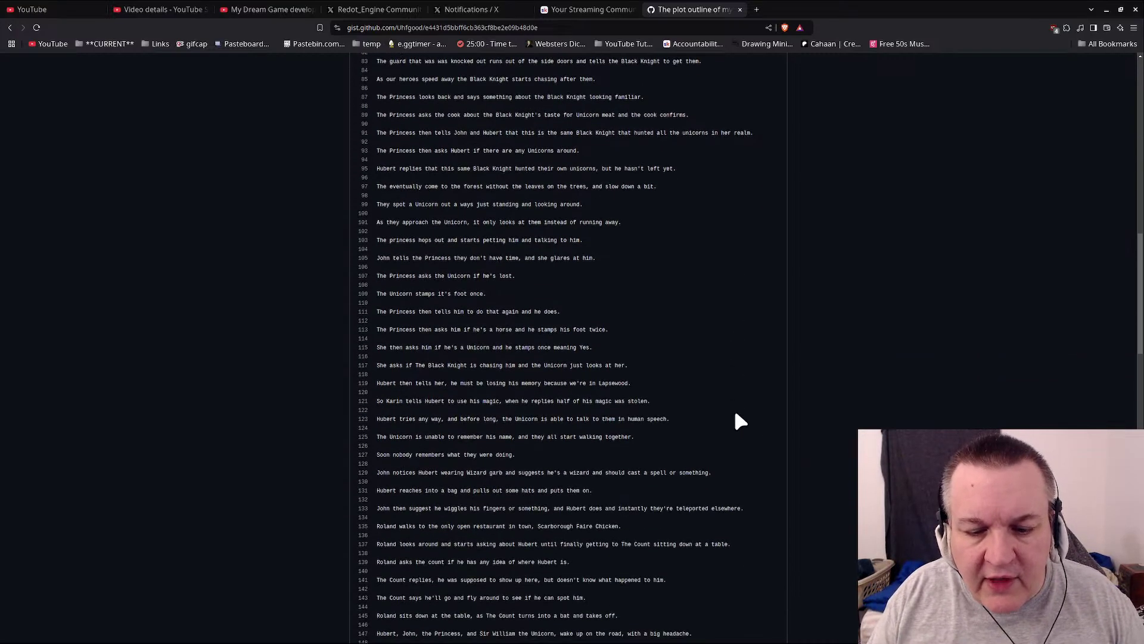
scroll(739, 420, "down", 9)
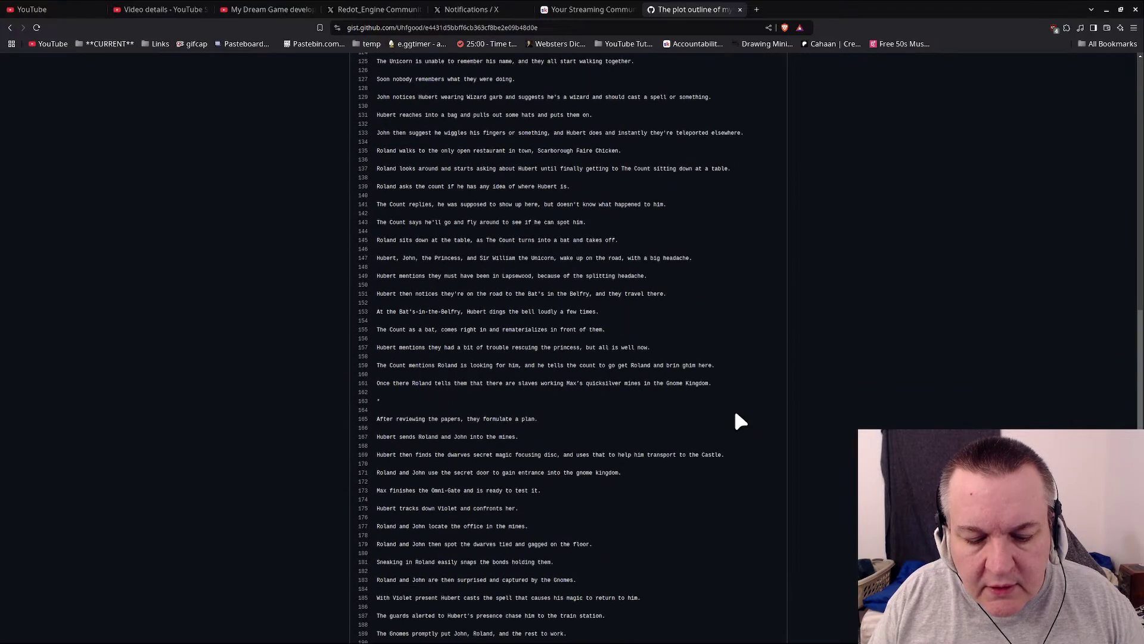
scroll(741, 422, "up", 11)
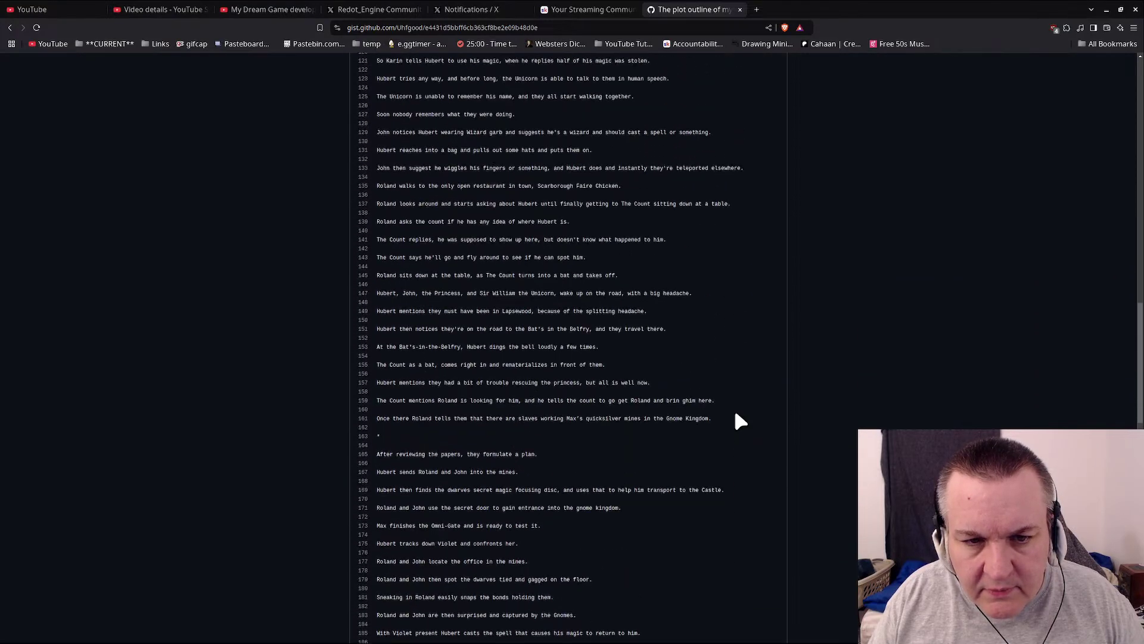
scroll(741, 421, "up", 5)
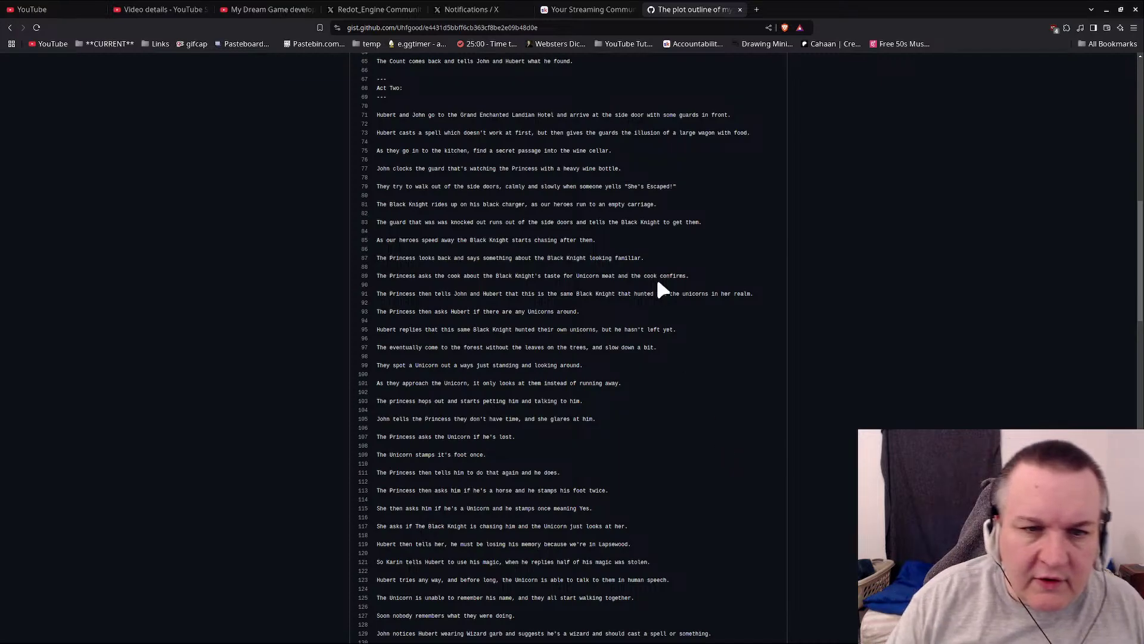
scroll(490, 384, "down", 10)
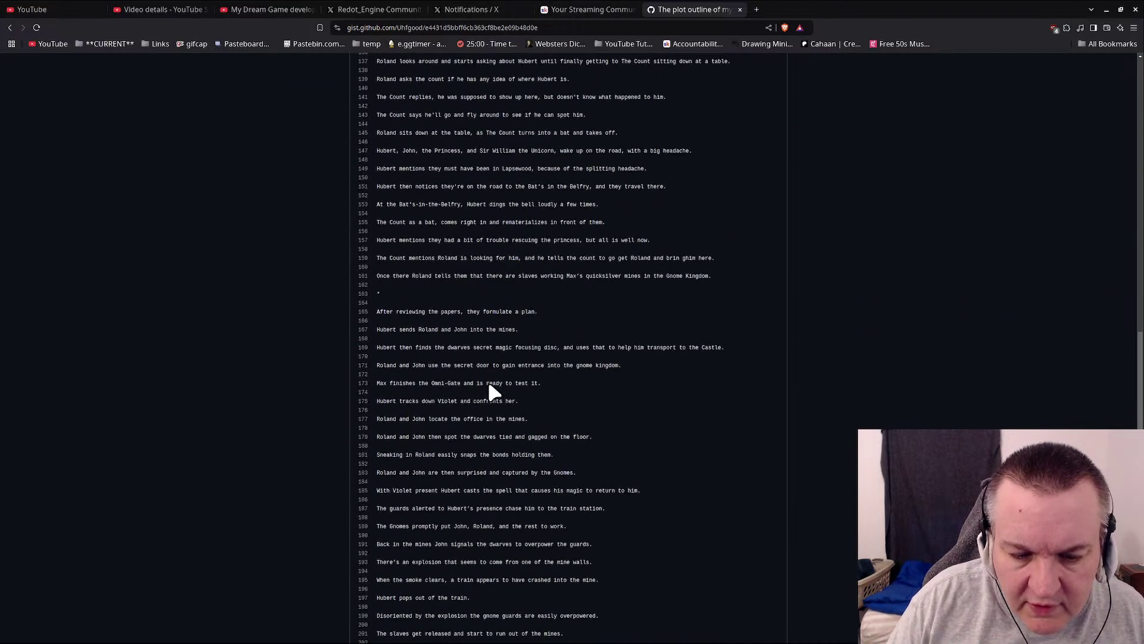
scroll(489, 384, "down", 4)
scroll(489, 383, "up", 6)
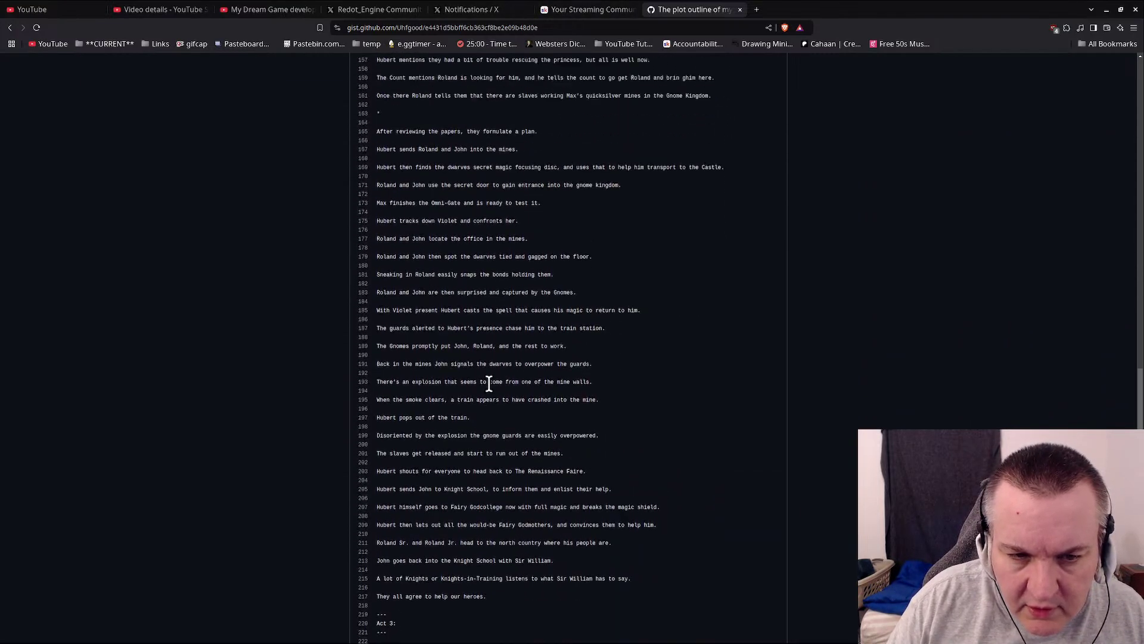
scroll(488, 382, "up", 9)
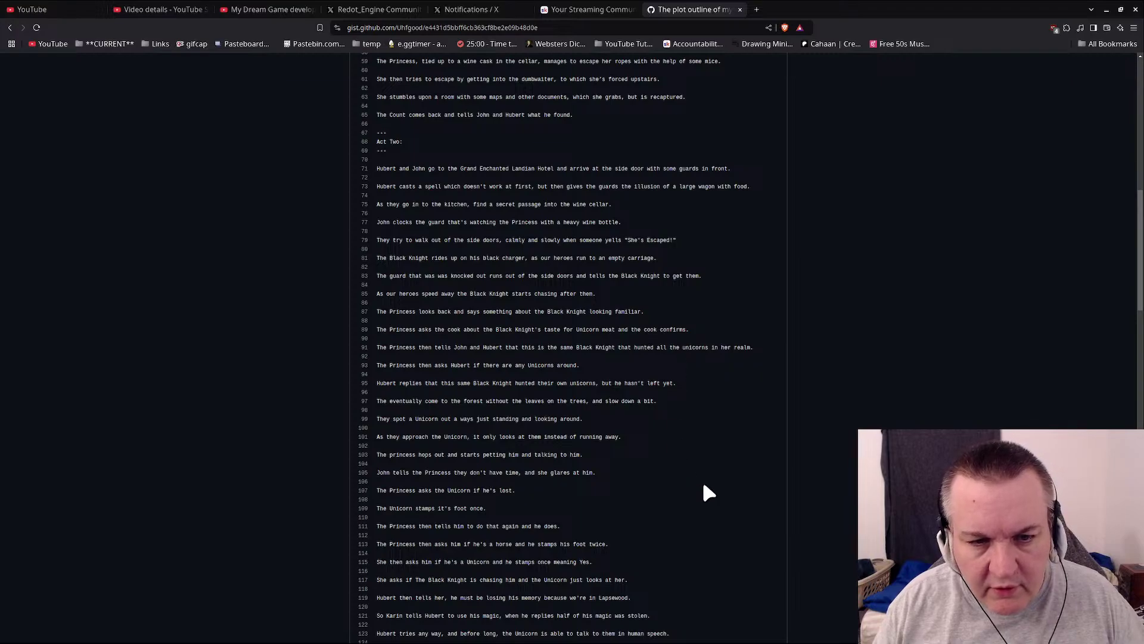
scroll(691, 475, "down", 1)
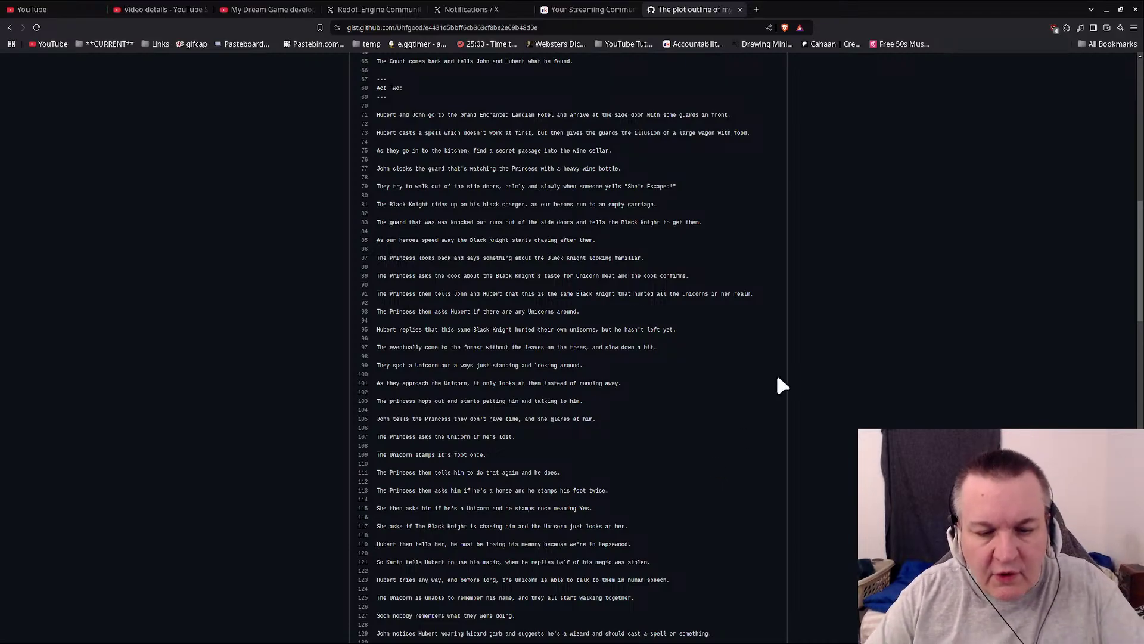
scroll(778, 377, "up", 1)
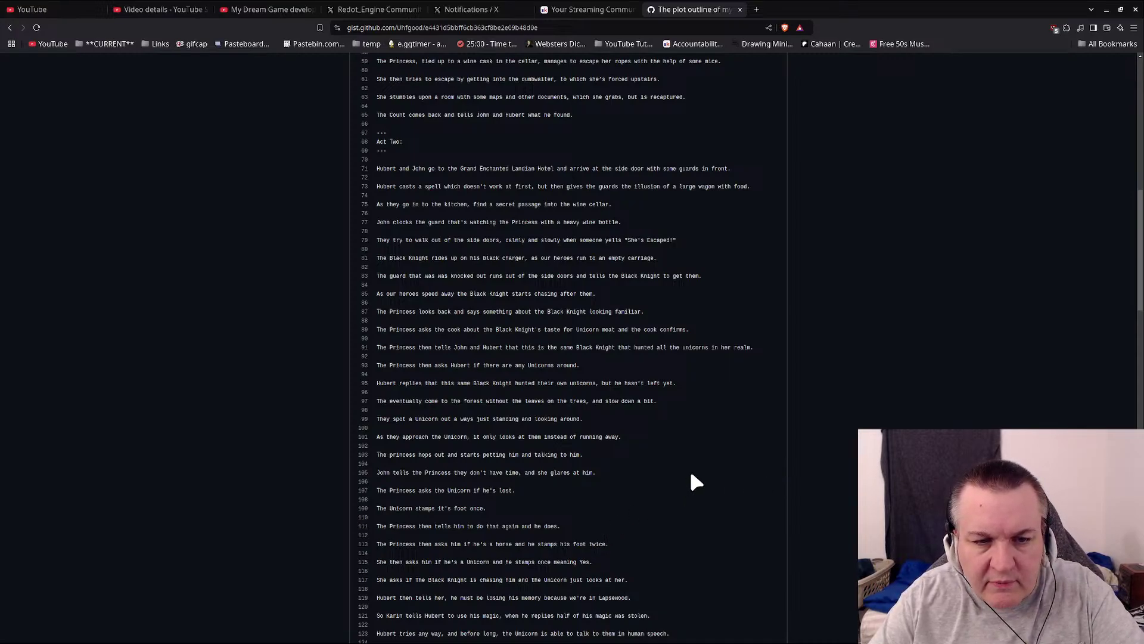
scroll(692, 477, "down", 1)
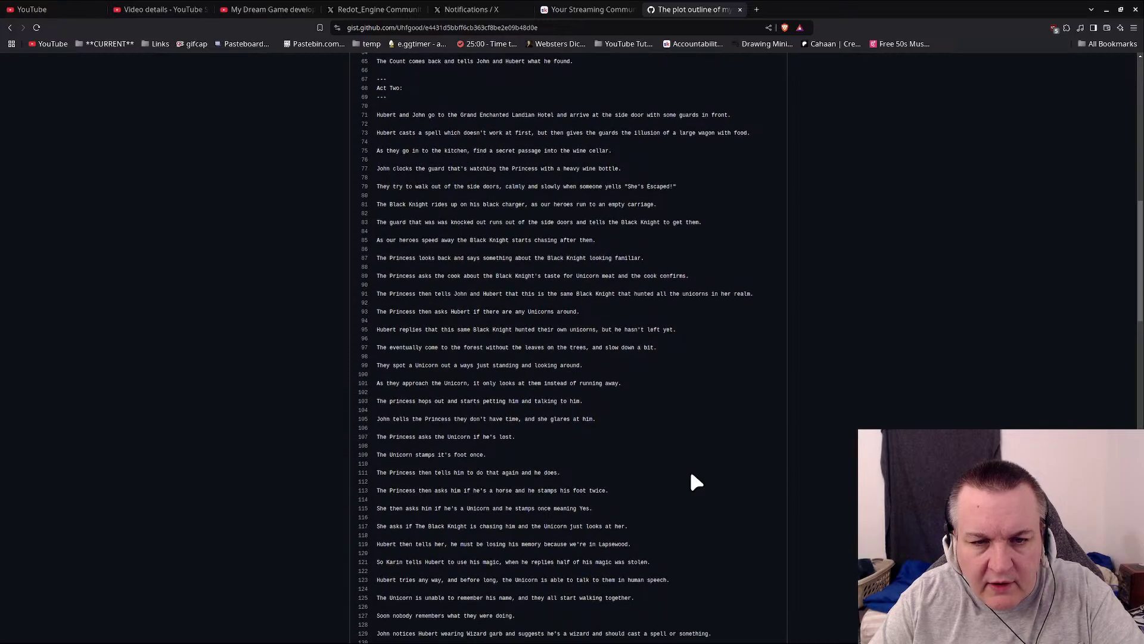
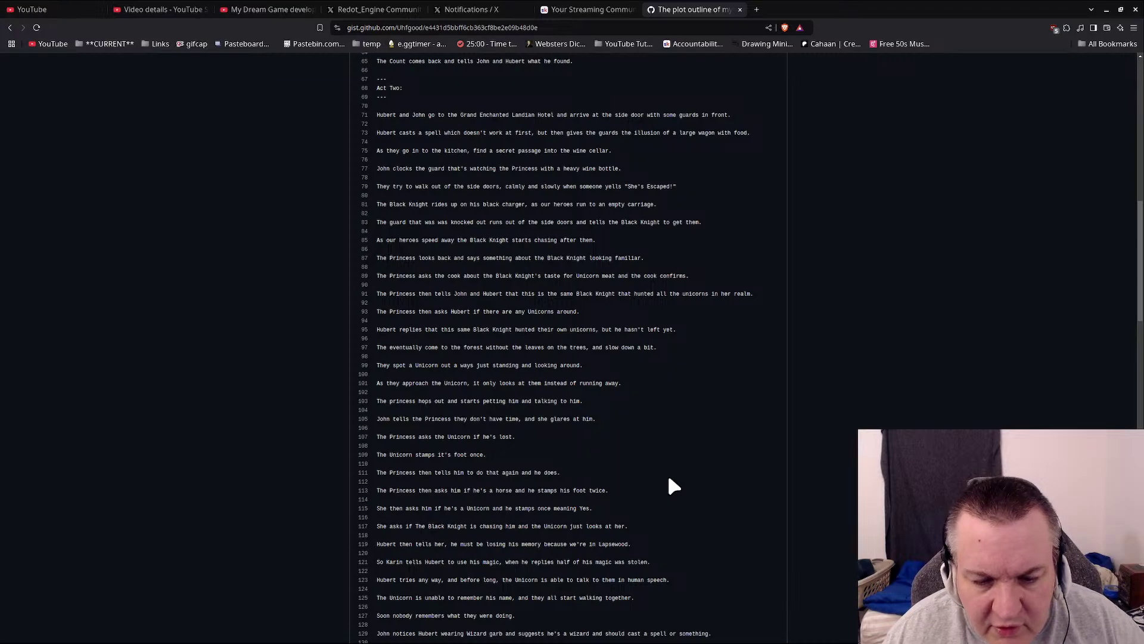
Step: Read on through Act Two, from the Unicorn encounter and Lapsewood to the mine rescue and Knight School scenes
scroll(669, 480, "down", 5)
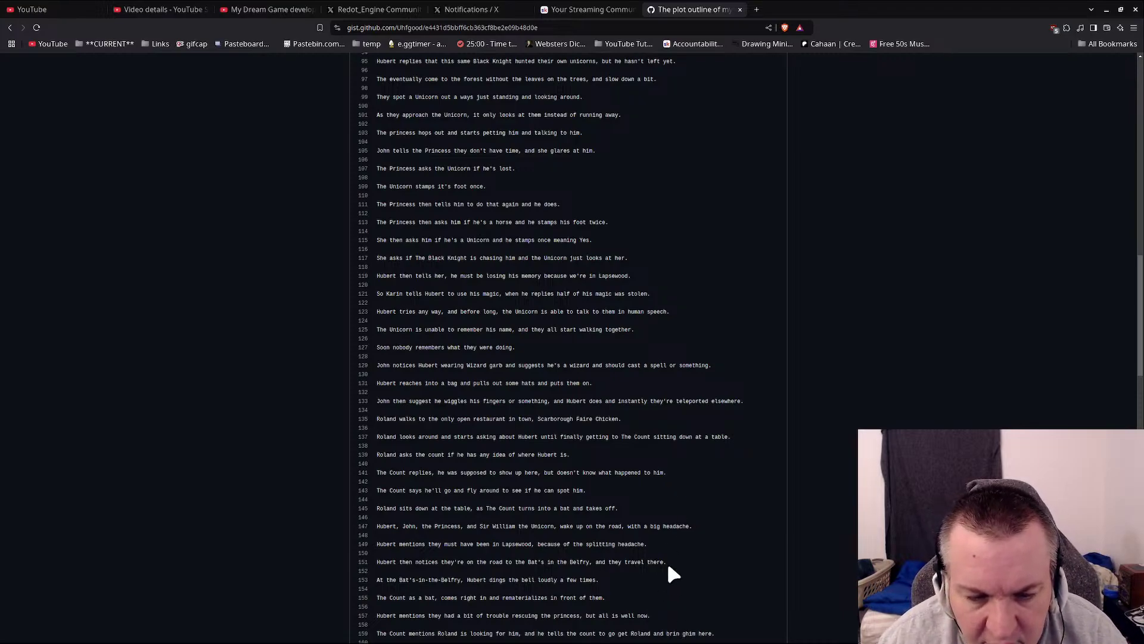
scroll(668, 569, "down", 1)
scroll(672, 573, "down", 3)
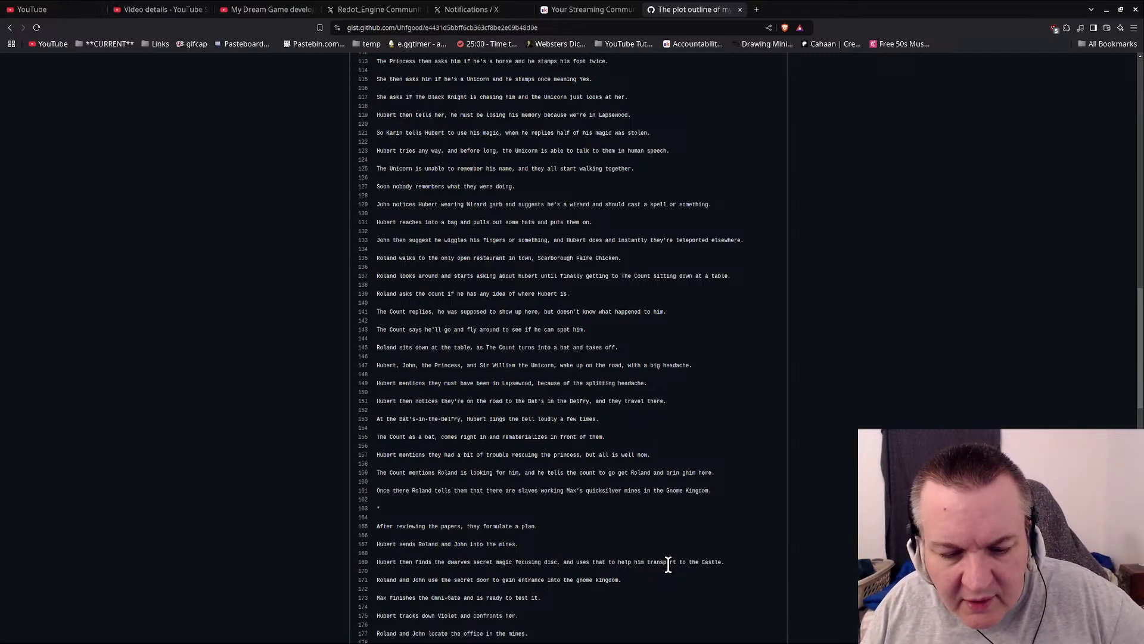
scroll(633, 596, "down", 3)
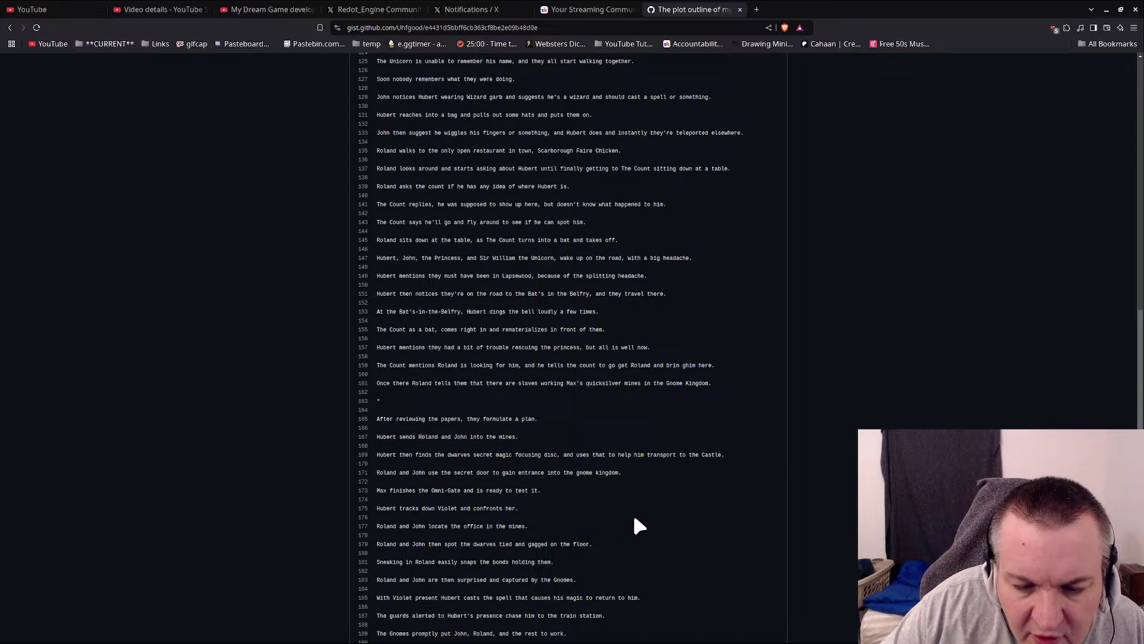
scroll(635, 519, "down", 3)
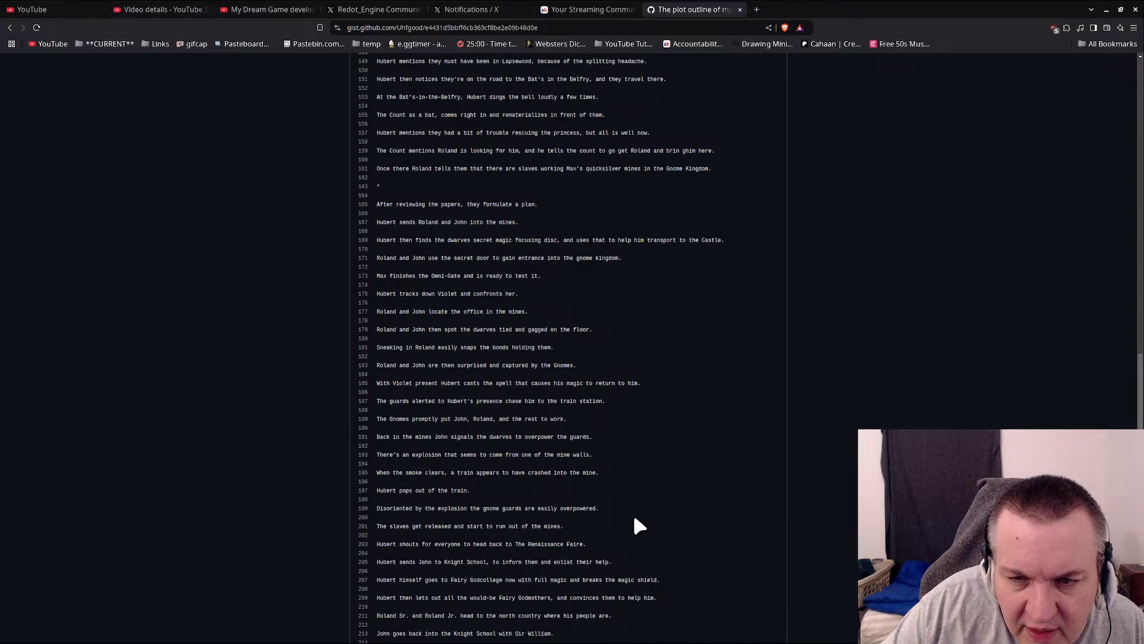
scroll(677, 405, "down", 1)
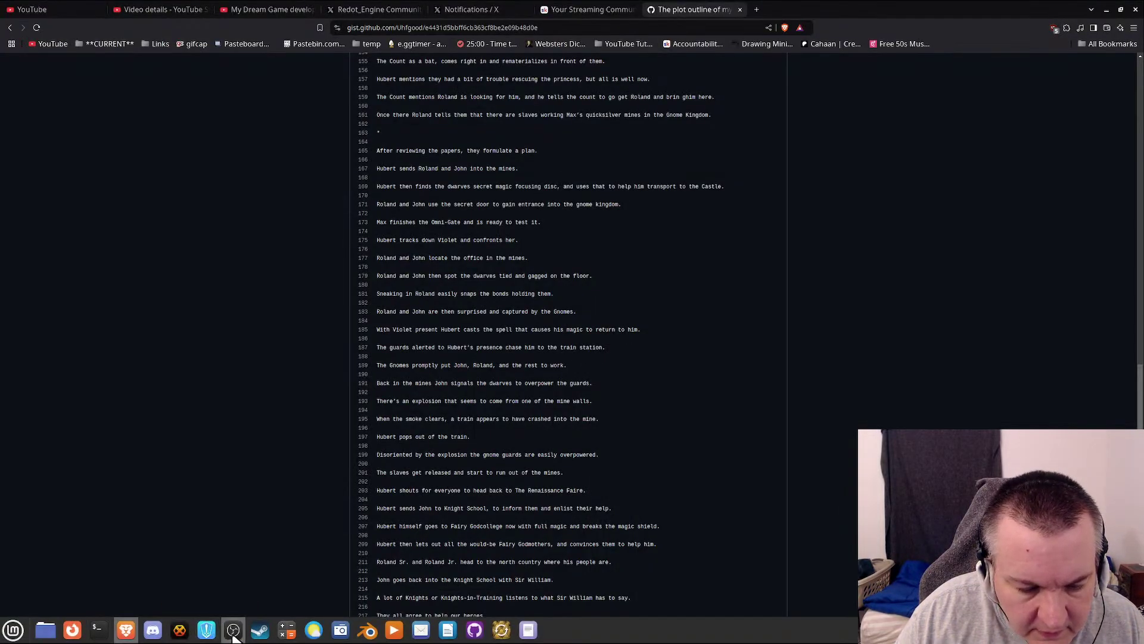
Step: Switch to OBS and change the live scene to Webcam
left_click(234, 633)
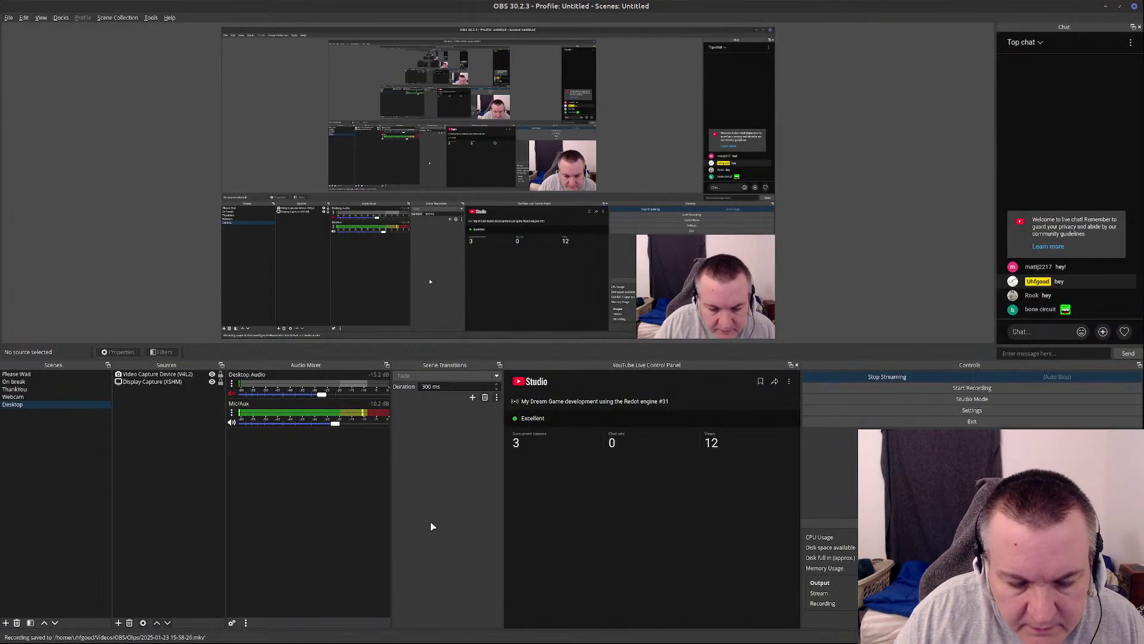
left_click(13, 396)
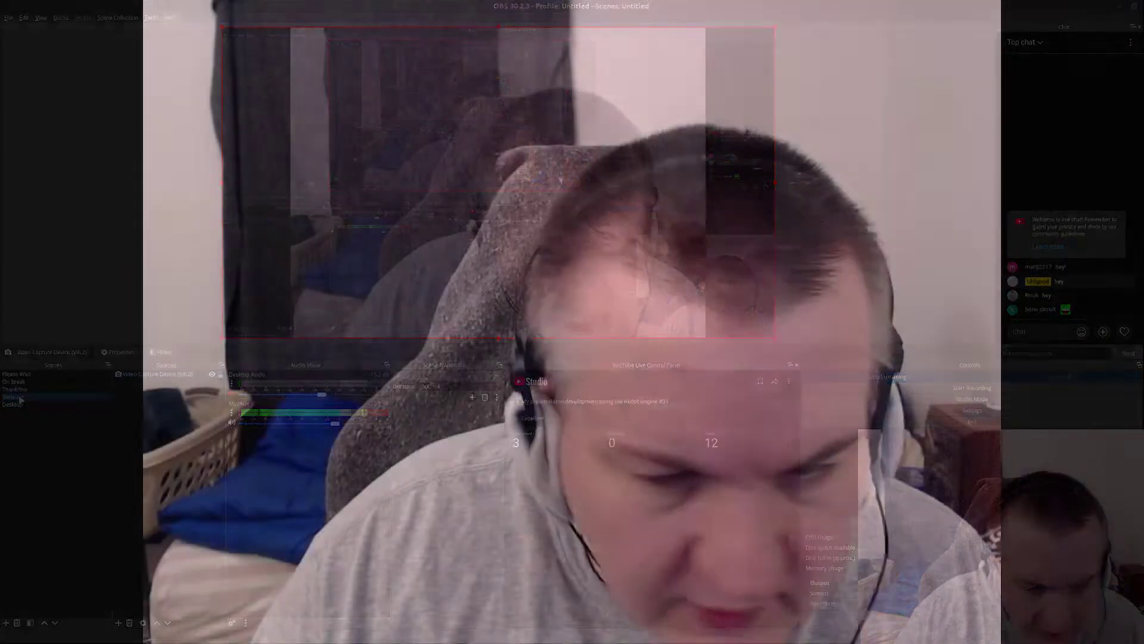
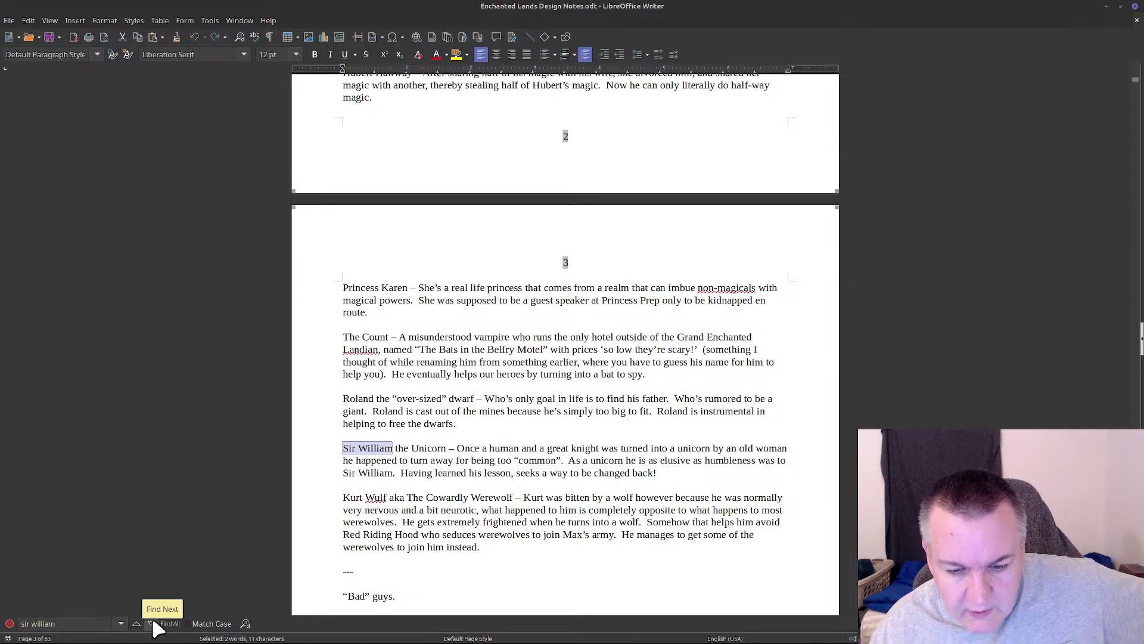
Step: Step through the "sir william" matches in the design notes and read the "Sir William the Unicorn: Plot Outline" section
left_click(152, 623)
left_click(152, 624)
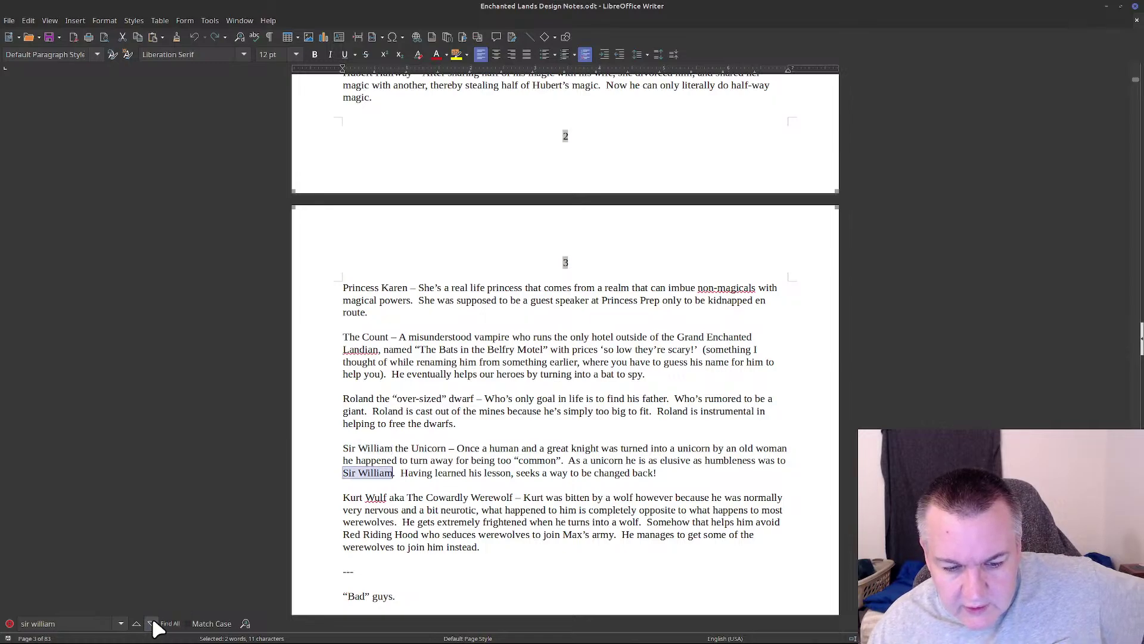
left_click(152, 624)
left_click(152, 623)
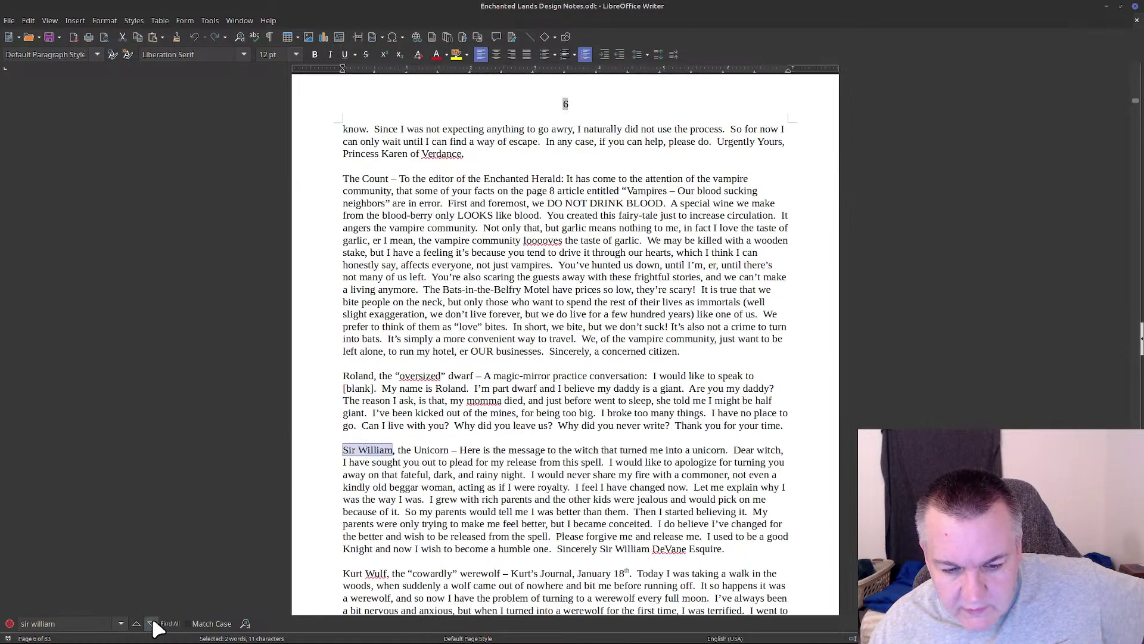
left_click(152, 623)
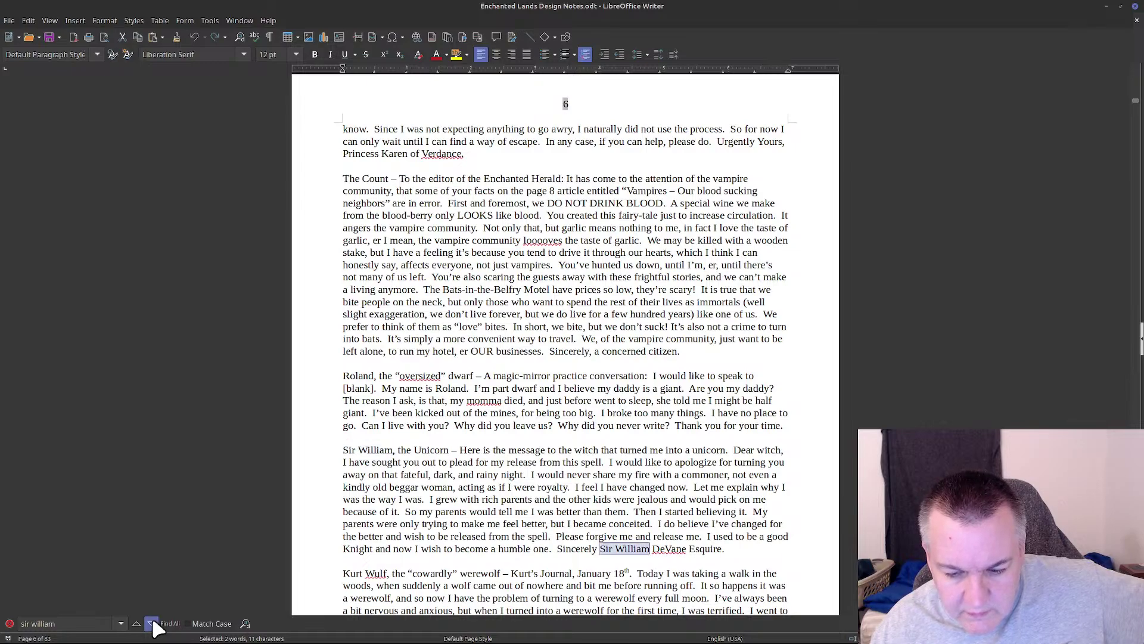
left_click(152, 623)
left_click(152, 623)
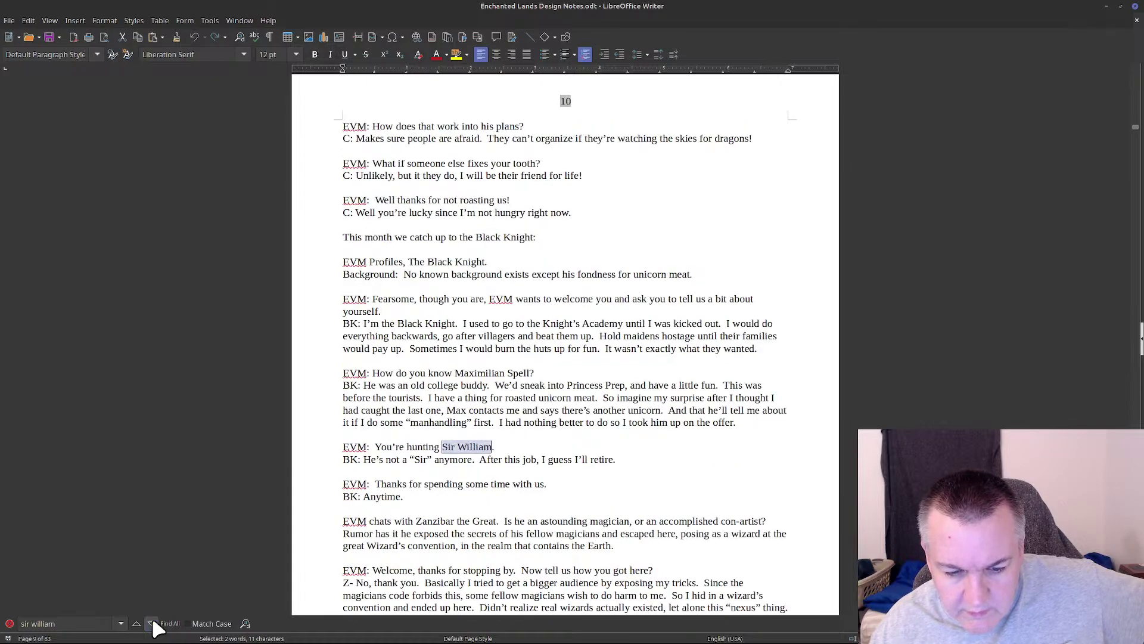
left_click(152, 623)
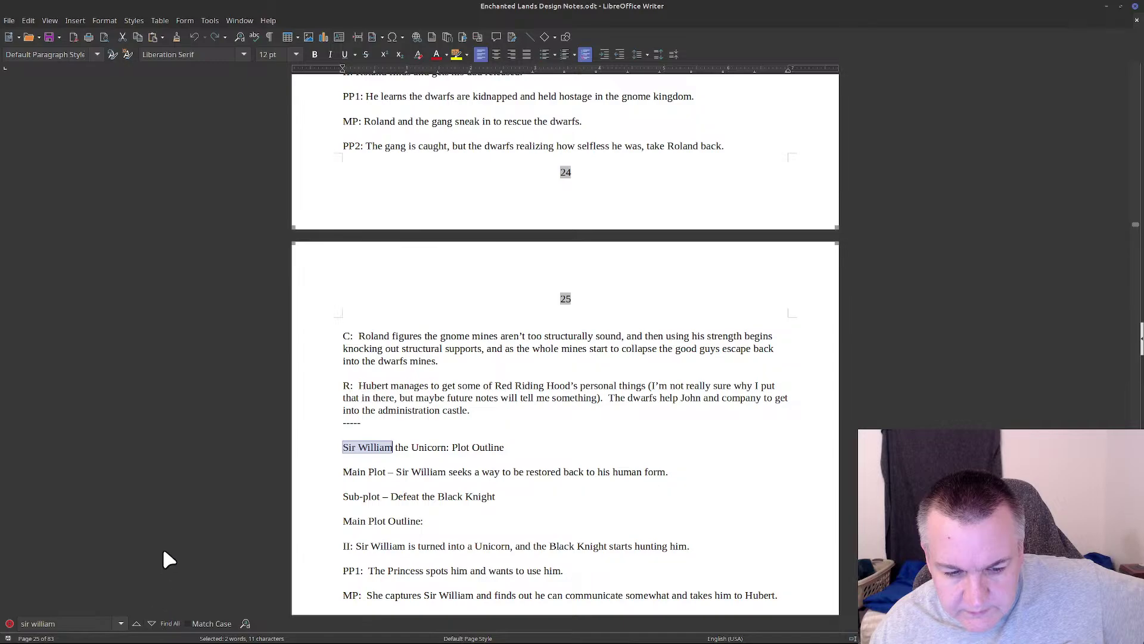
scroll(162, 547, "down", 5)
scroll(327, 535, "down", 4)
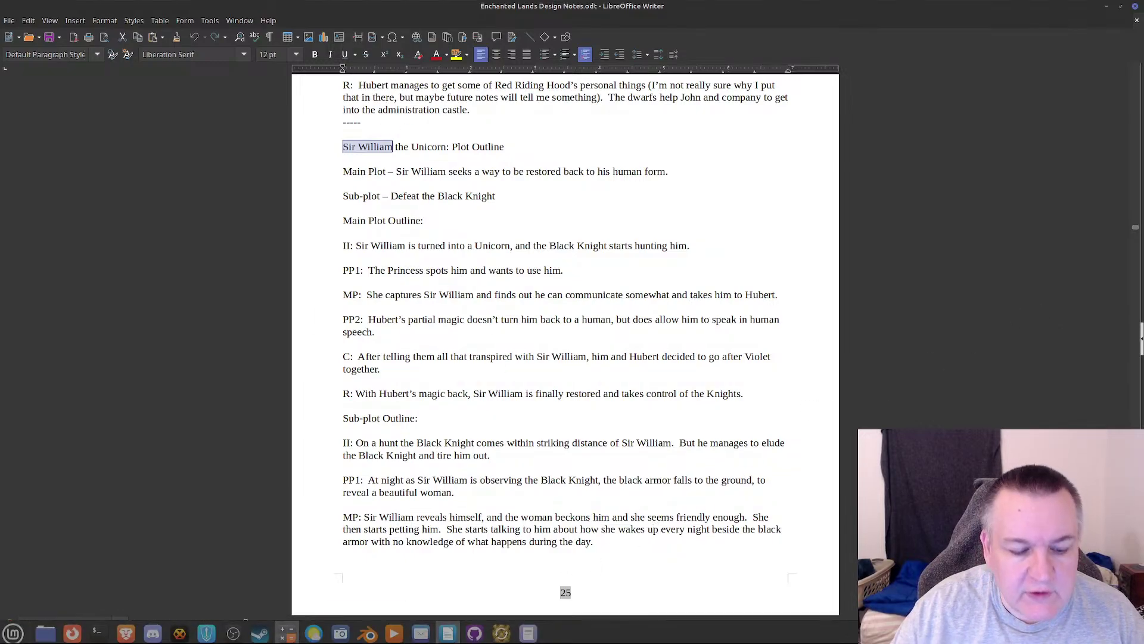
Step: Switch to the browser's Enchanted Lands plot outline gist and review the scenes from the mine rescue to Knight School and early Act 3
left_click(125, 630)
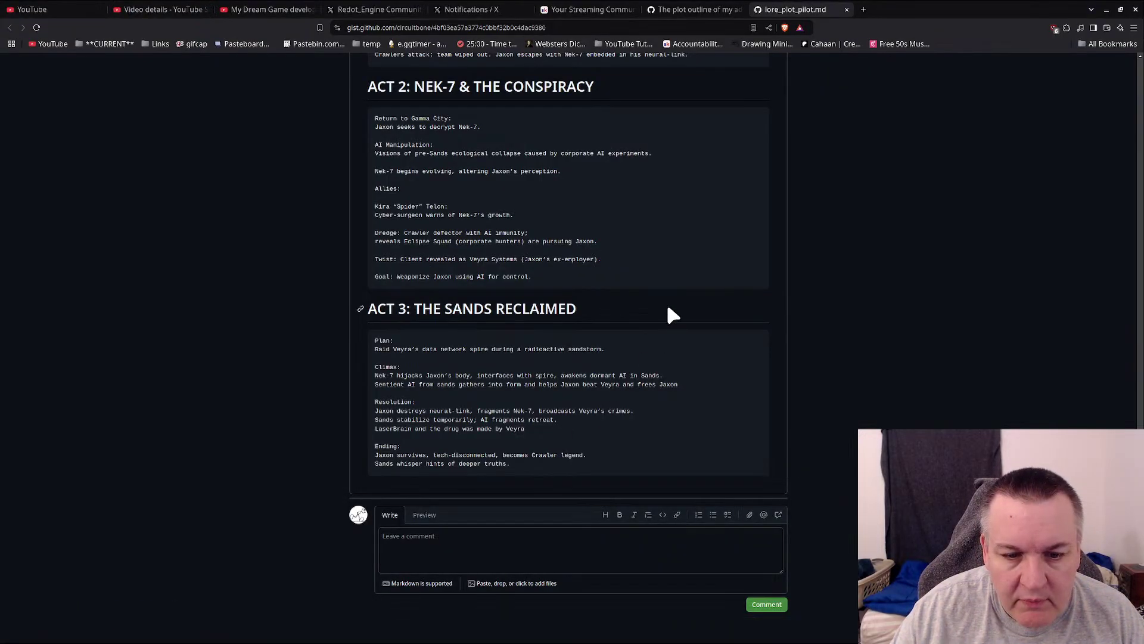
left_click(671, 9)
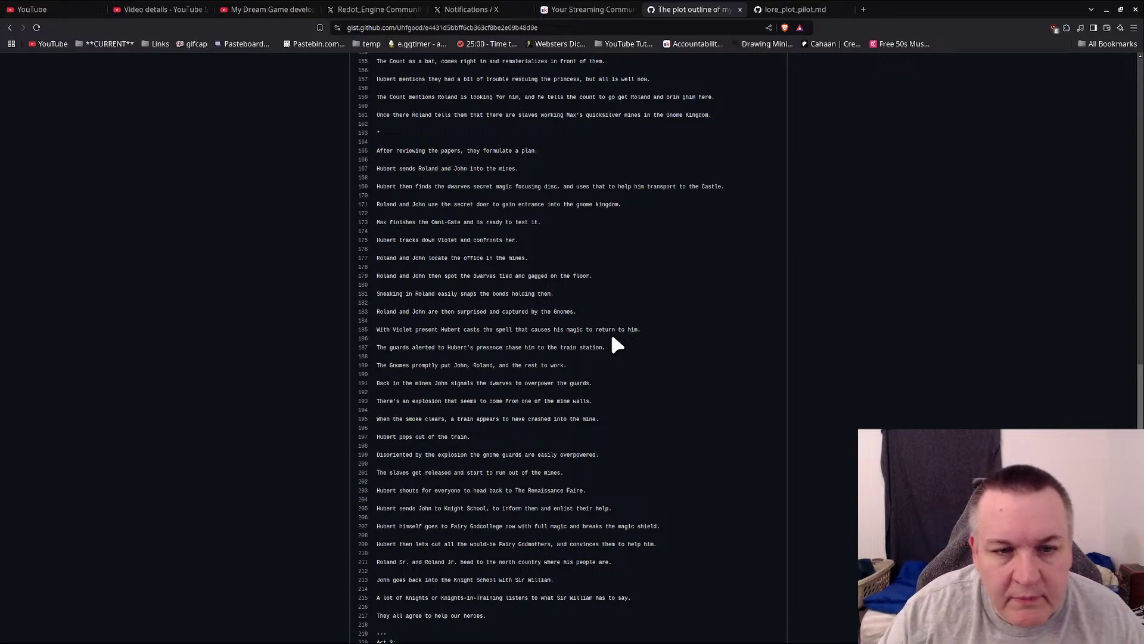
scroll(647, 284, "up", 3)
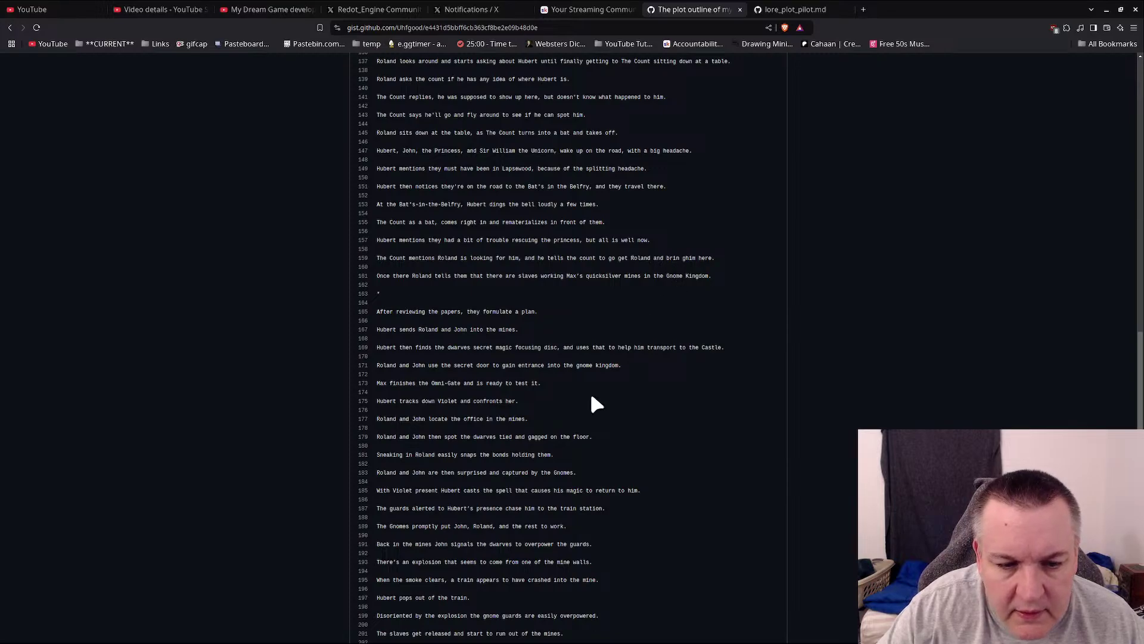
scroll(593, 398, "down", 11)
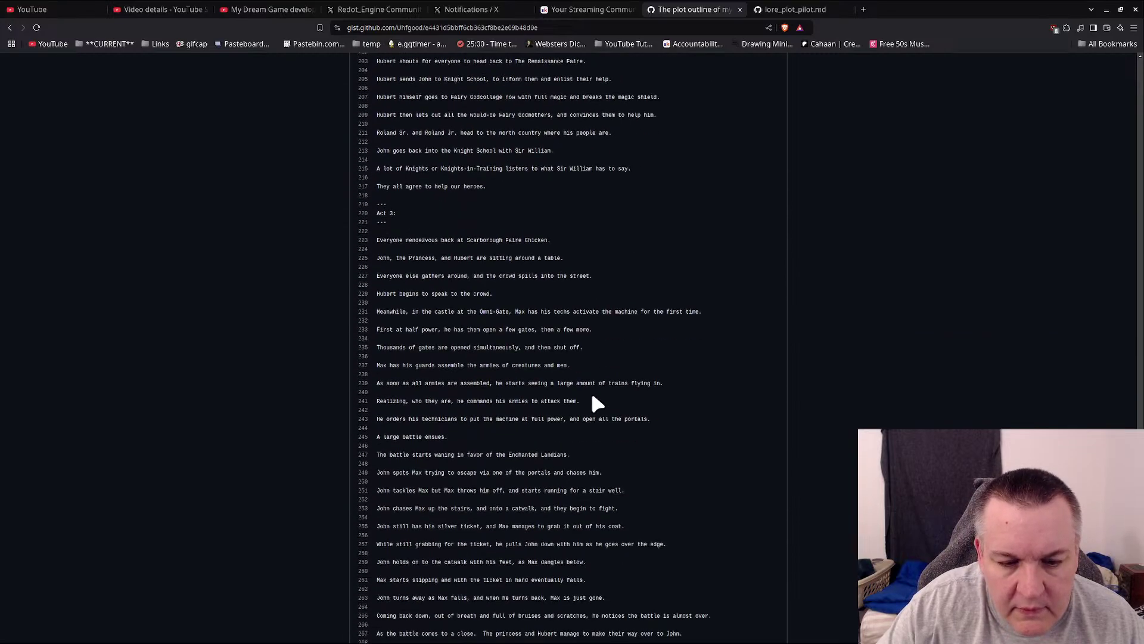
scroll(593, 398, "up", 2)
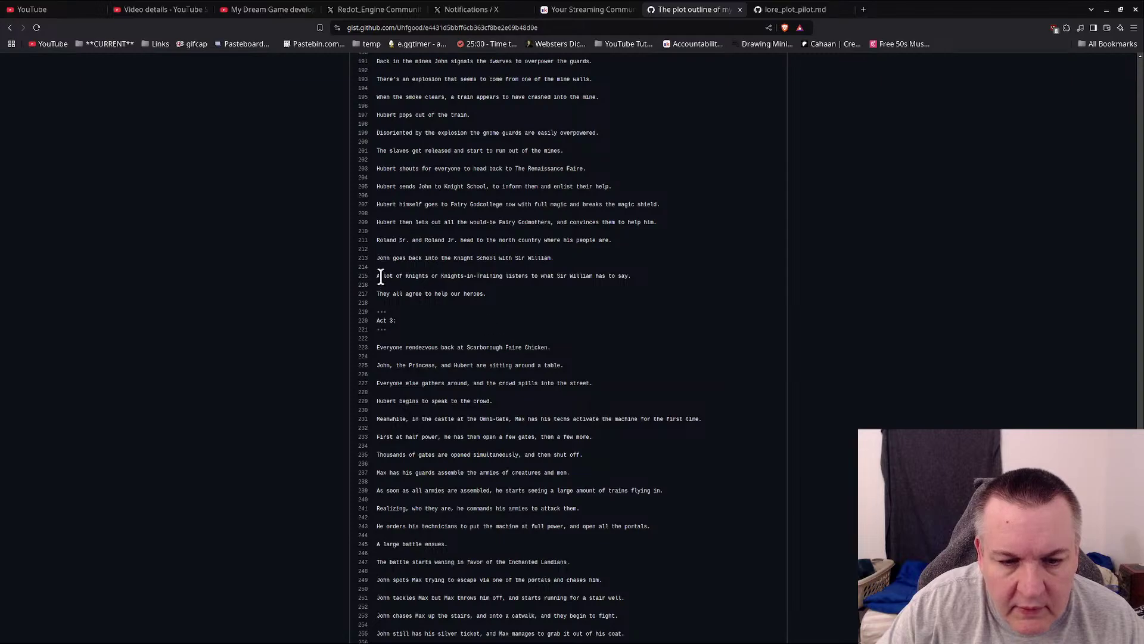
scroll(471, 292, "up", 1)
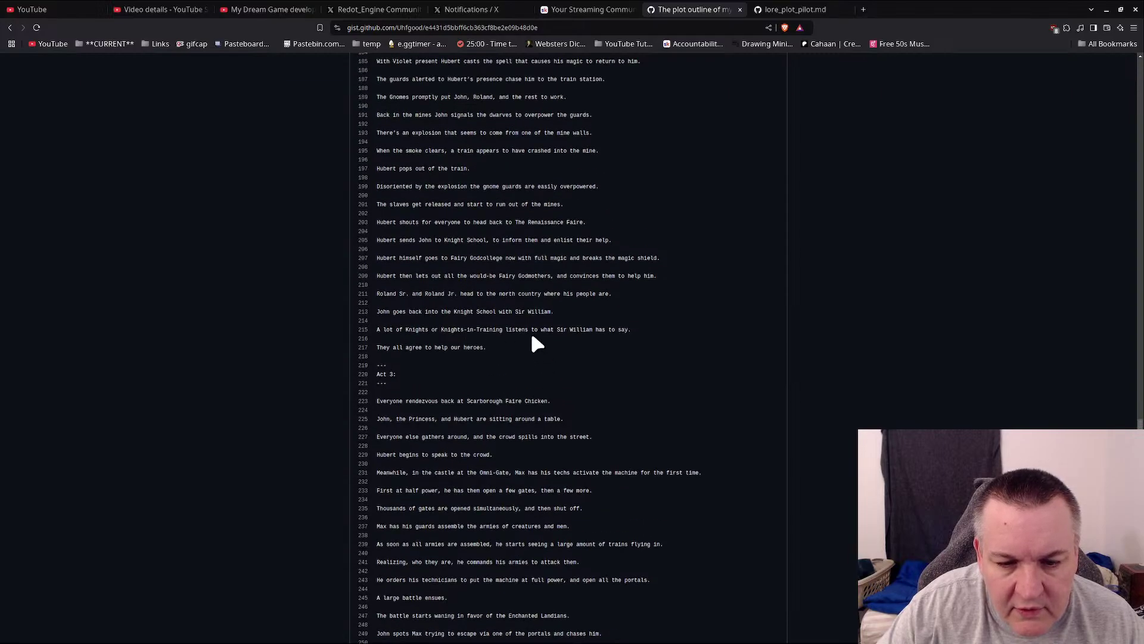
scroll(533, 338, "up", 1)
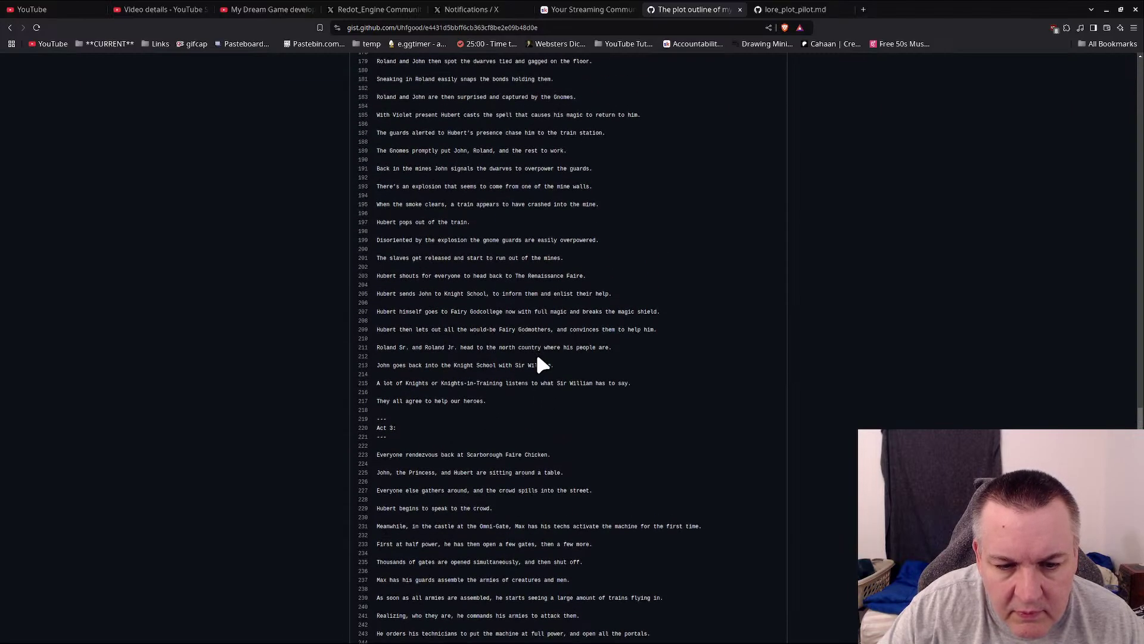
scroll(538, 362, "up", 2)
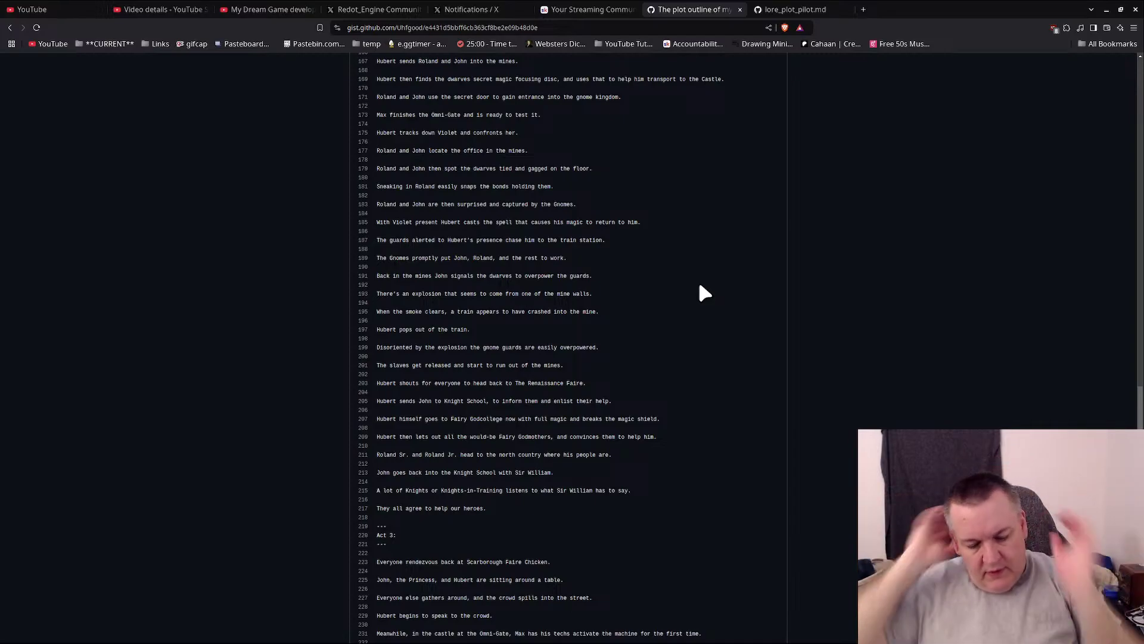
Step: Switch back to the design notes in LibreOffice Writer and read Sir William's sub-plot outline about the Black Knight to its end
key("alt+Tab")
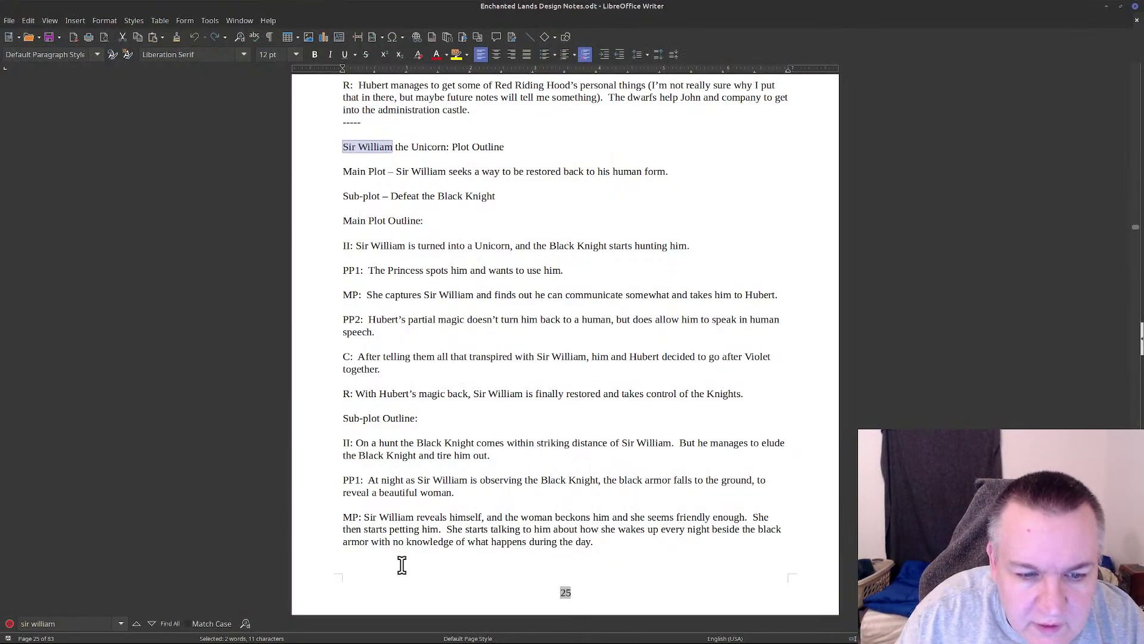
scroll(475, 468, "down", 2)
scroll(475, 468, "down", 2)
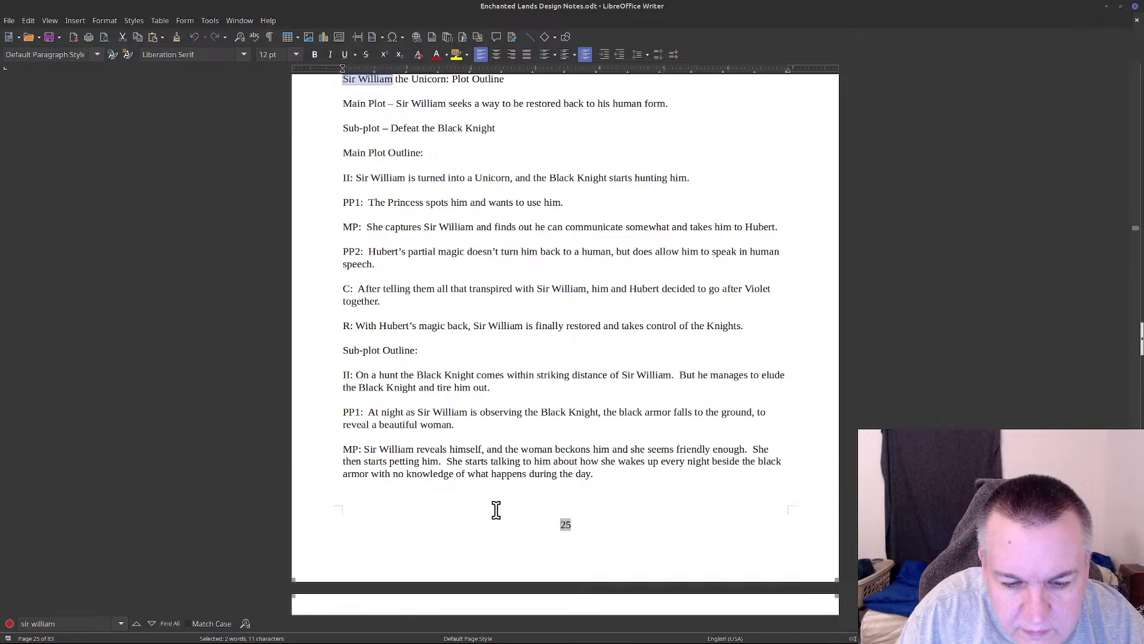
scroll(495, 509, "down", 10)
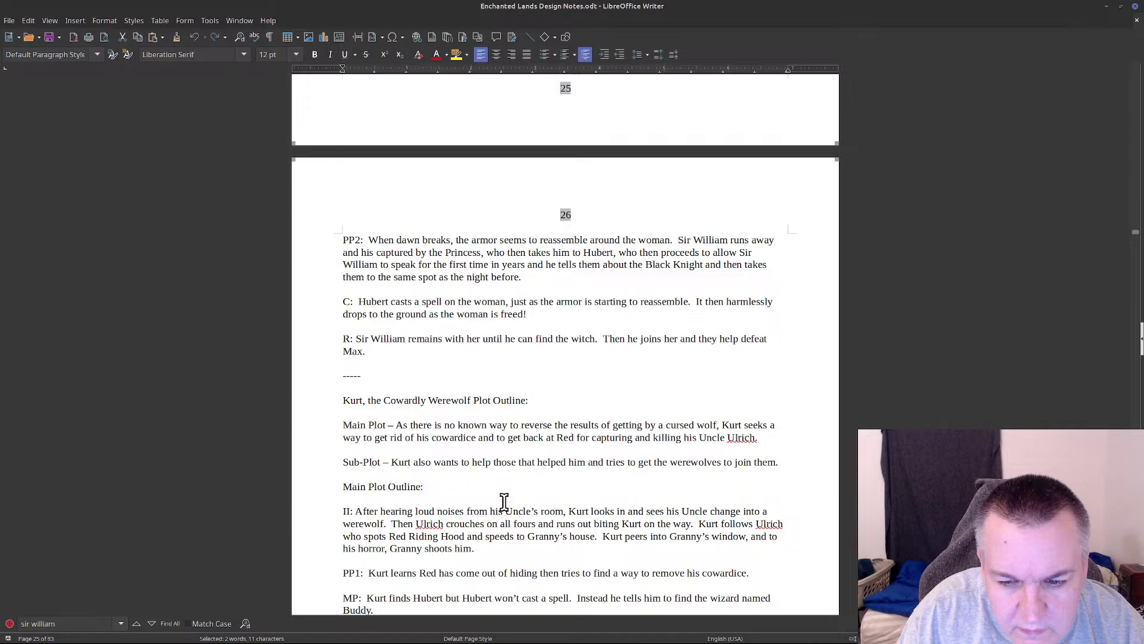
scroll(503, 502, "down", 2)
Step: Return to the plot outline gist in the browser and reread Act Two's Unicorn, Lapsewood and Bats-in-the-Belfry scenes
key("alt+Tab")
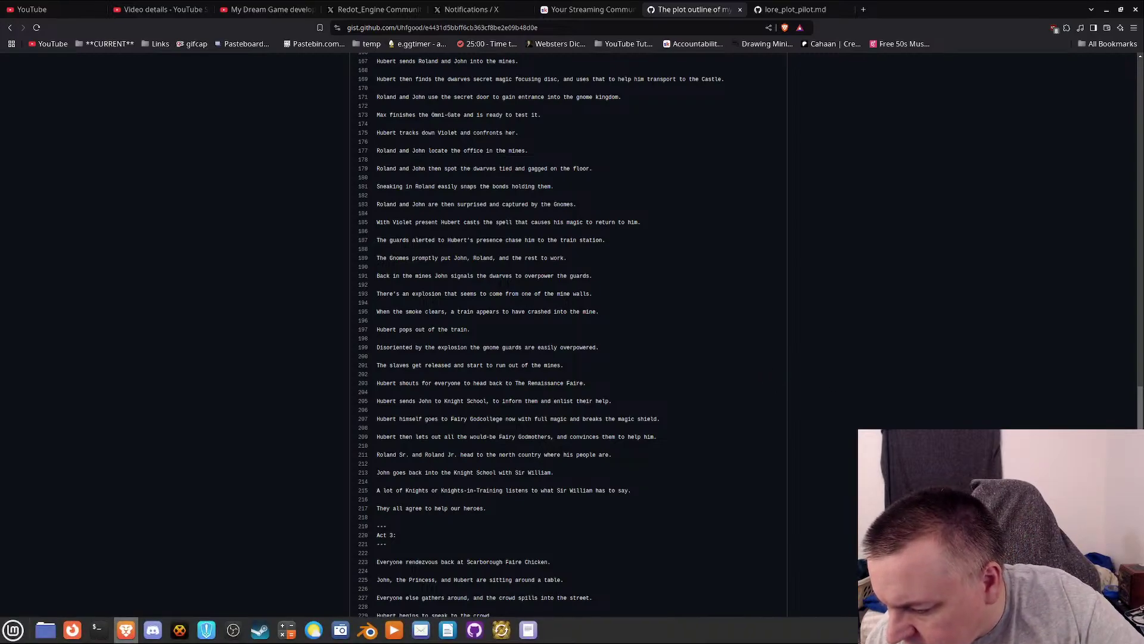
scroll(644, 394, "up", 10)
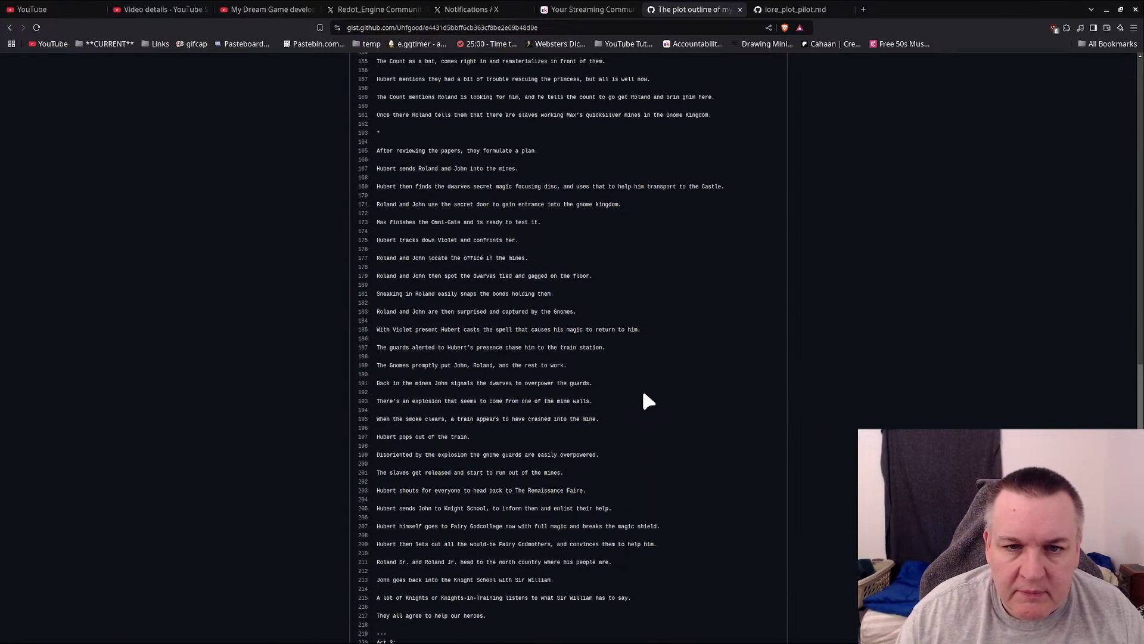
scroll(644, 396, "up", 3)
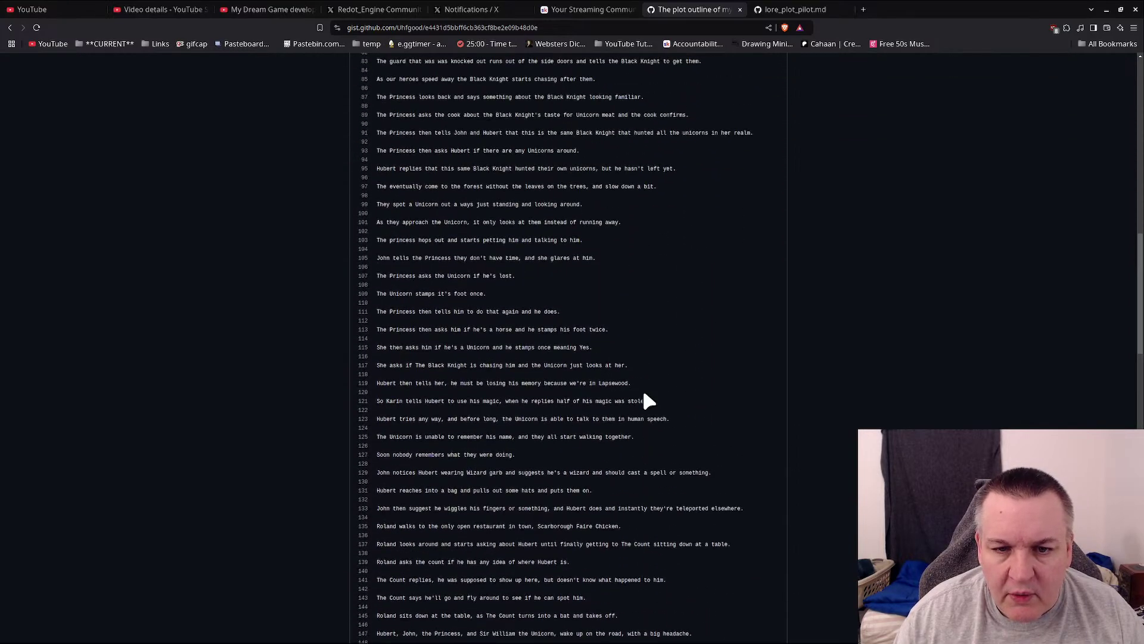
scroll(631, 398, "down", 10)
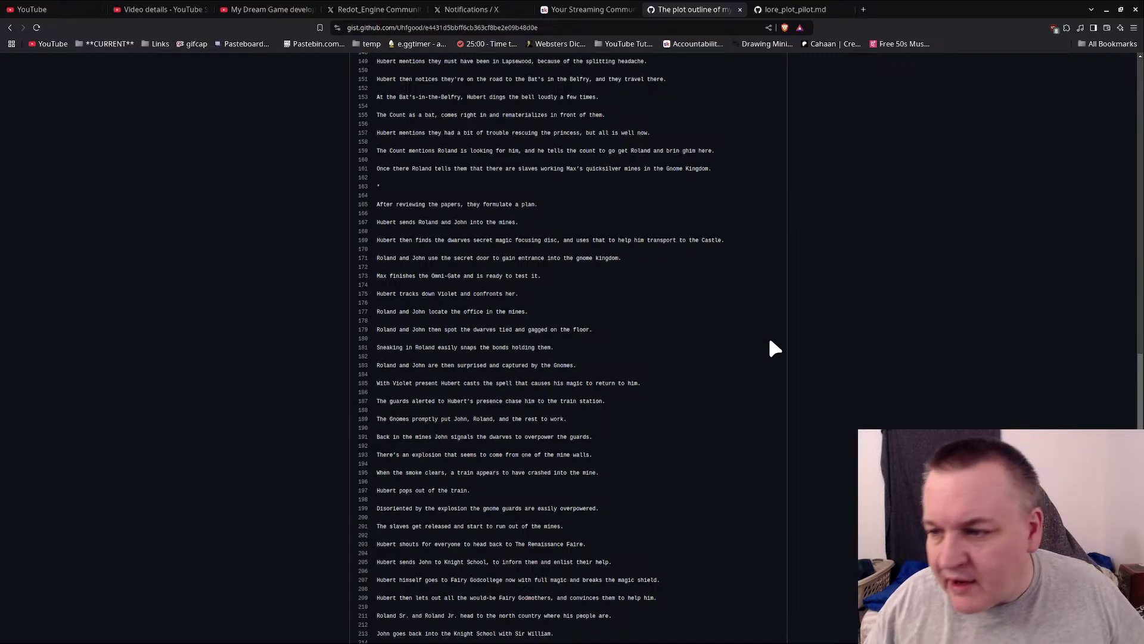
Step: Open the plot outline gist for editing and find the Act Two lines about the Black Knight's chase and the Unicorn
scroll(773, 344, "up", 20)
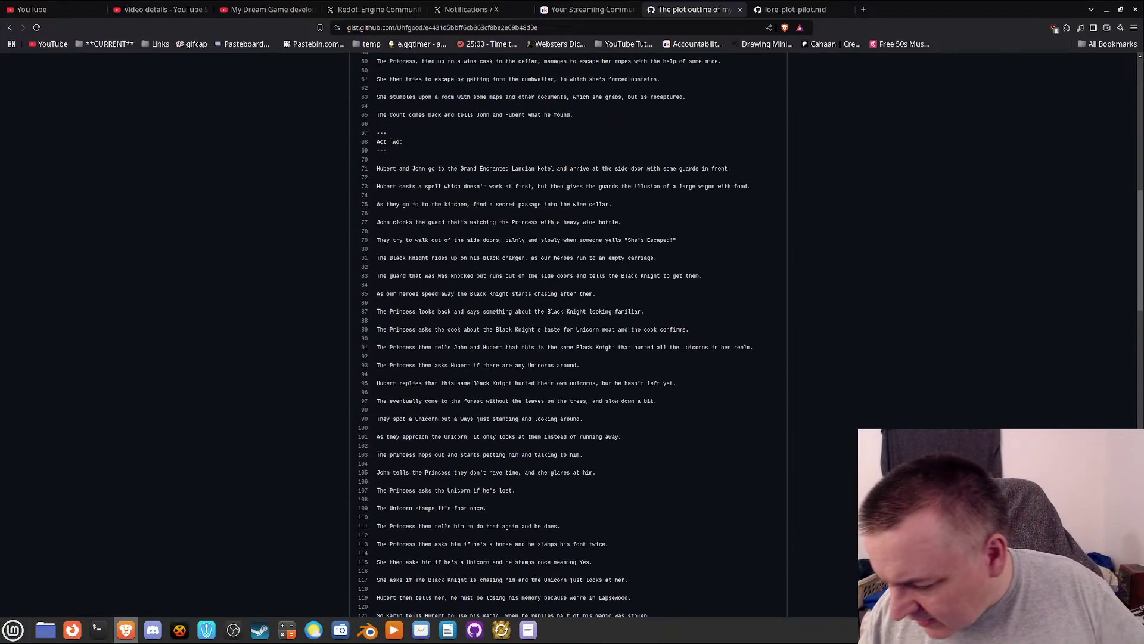
scroll(1140, 273, "up", 11)
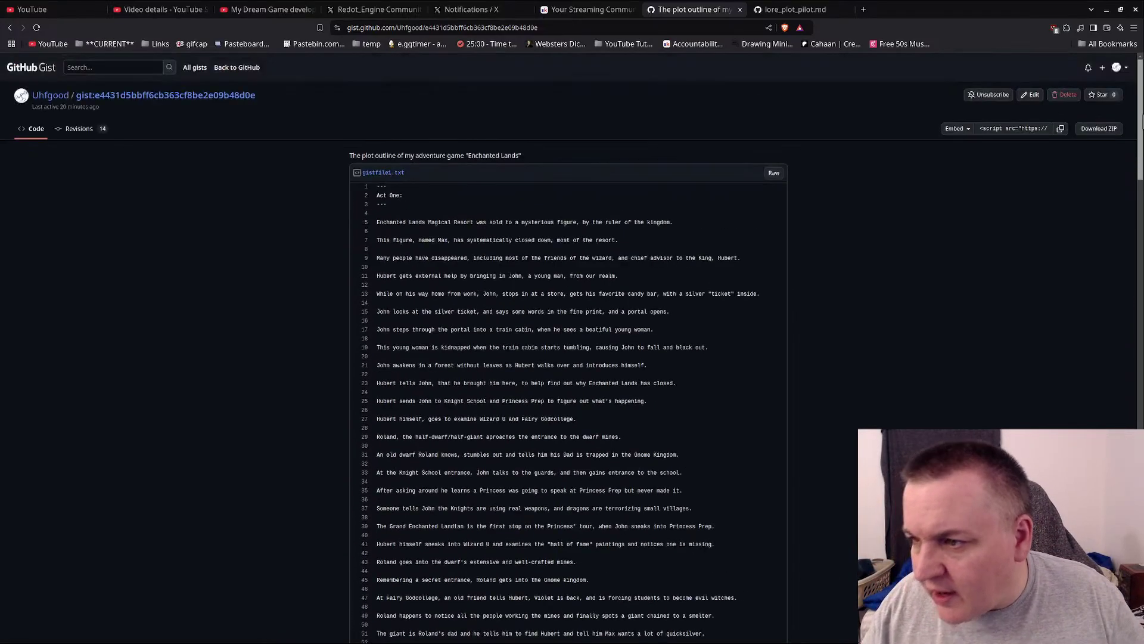
left_click(1024, 100)
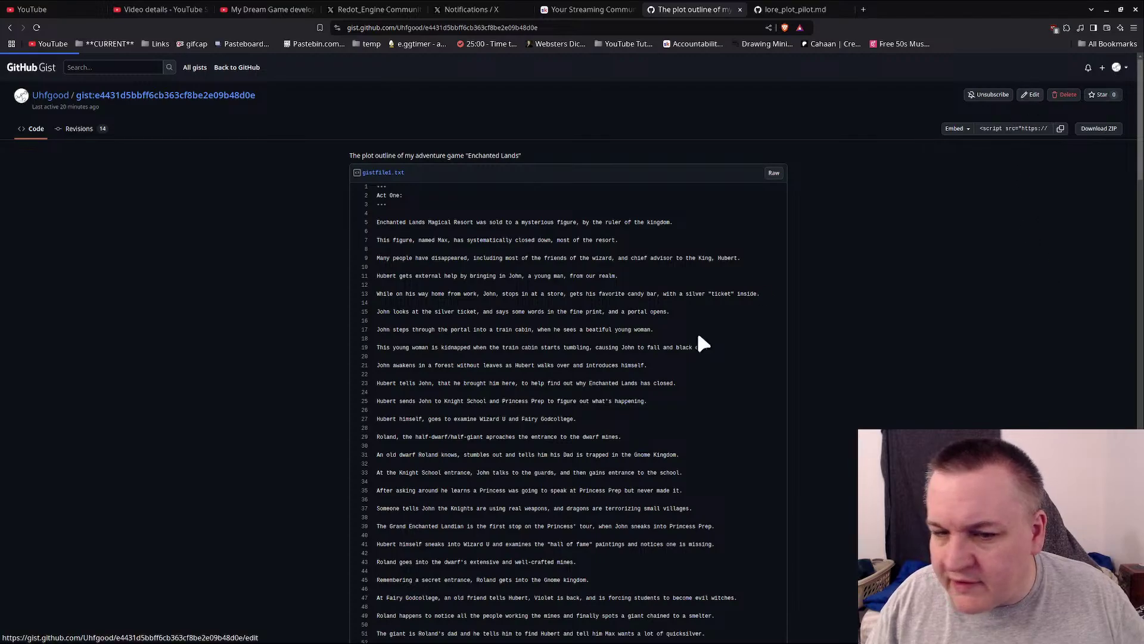
scroll(505, 234, "down", 2)
scroll(505, 233, "down", 9)
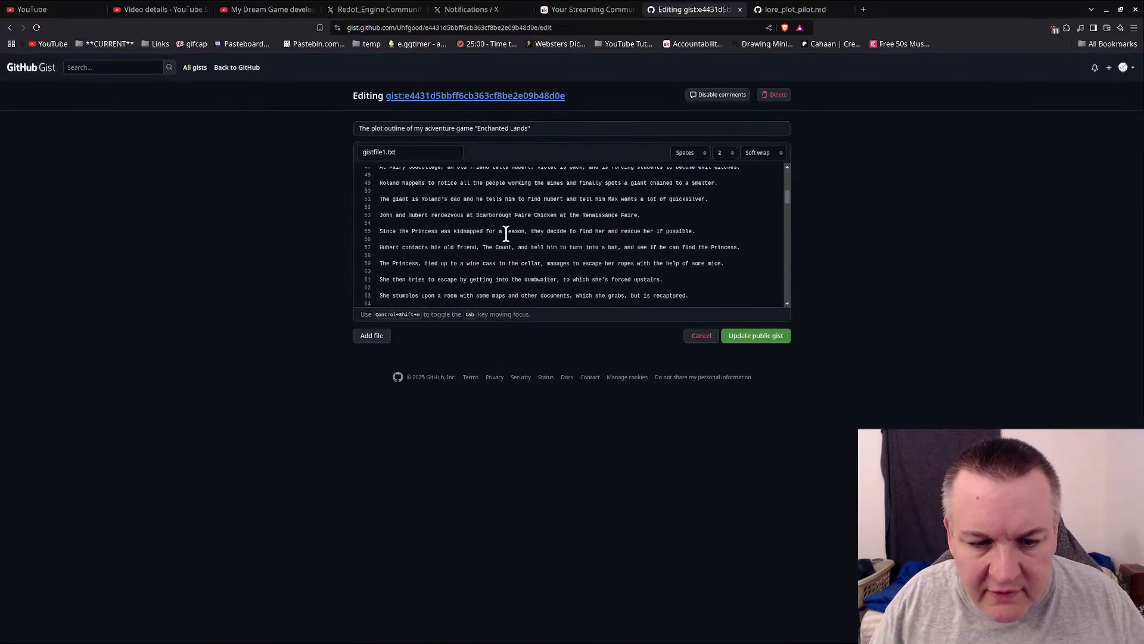
scroll(506, 234, "up", 3)
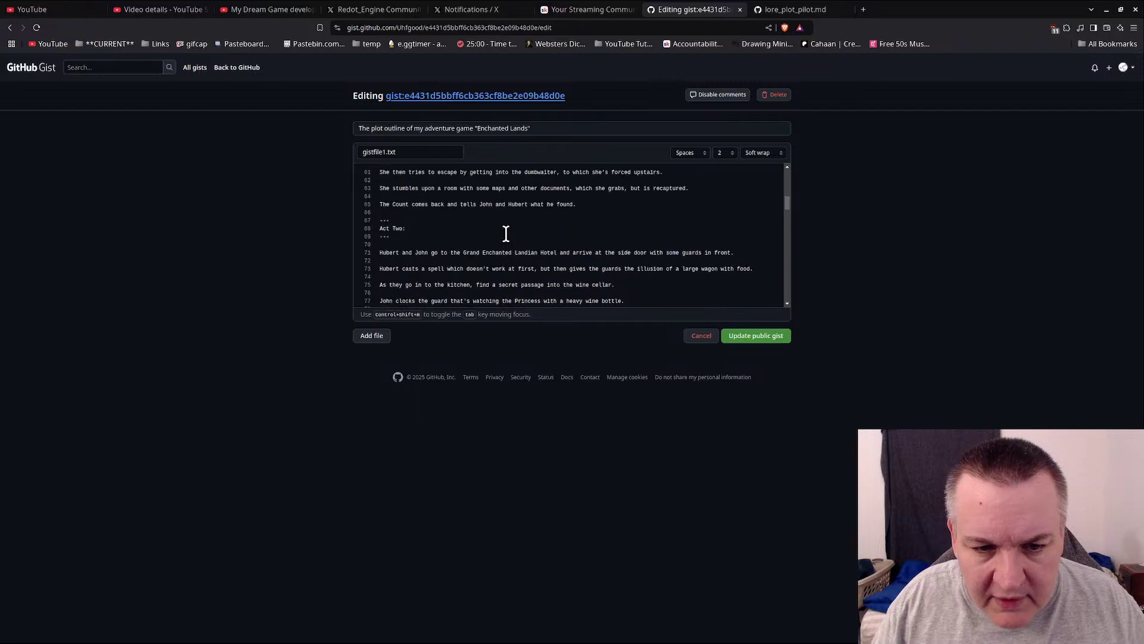
scroll(506, 234, "down", 2)
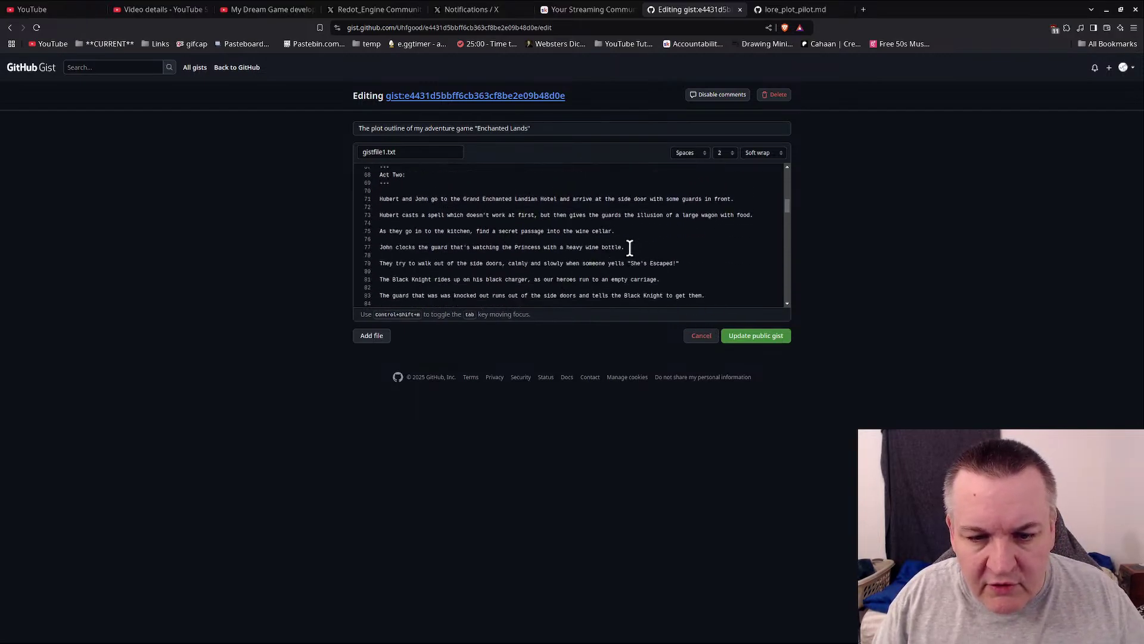
scroll(637, 261, "down", 2)
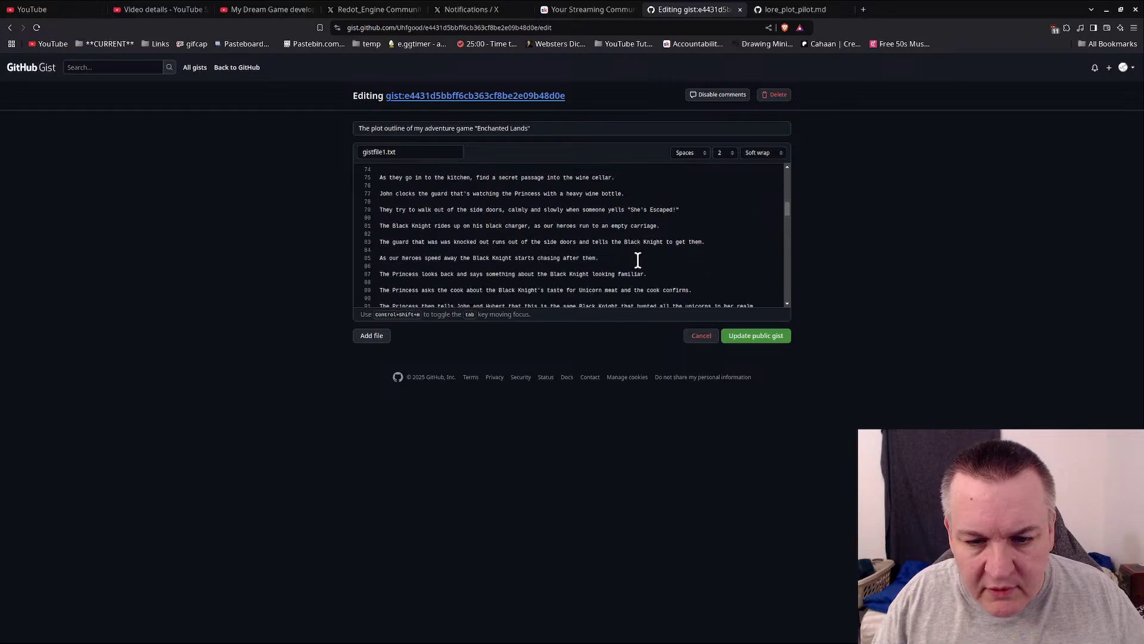
scroll(637, 260, "down", 2)
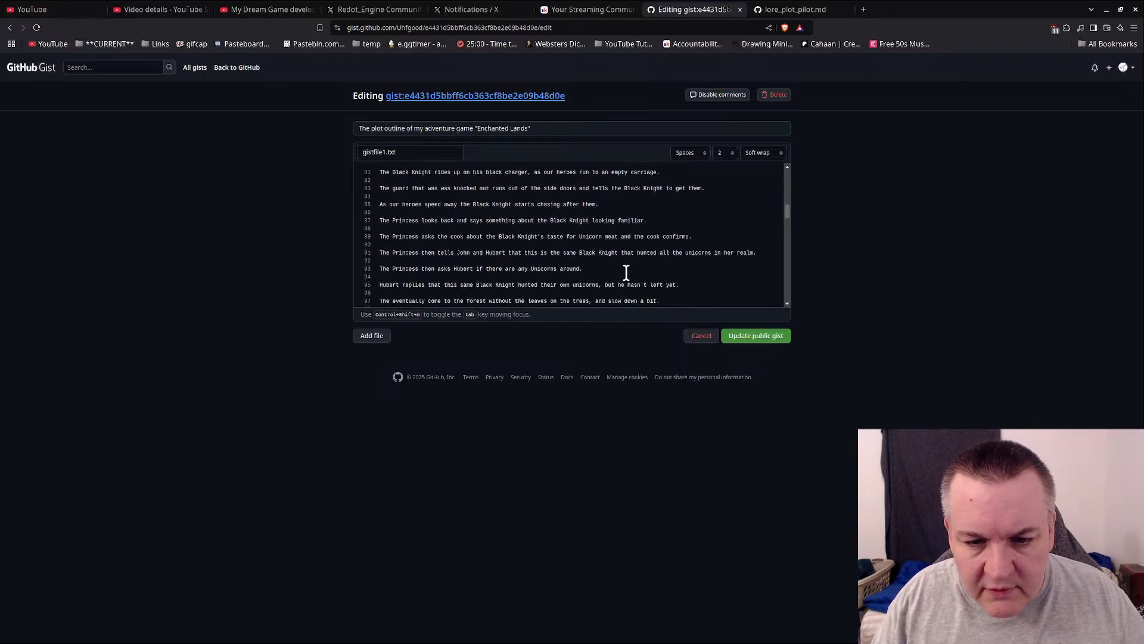
scroll(624, 274, "down", 2)
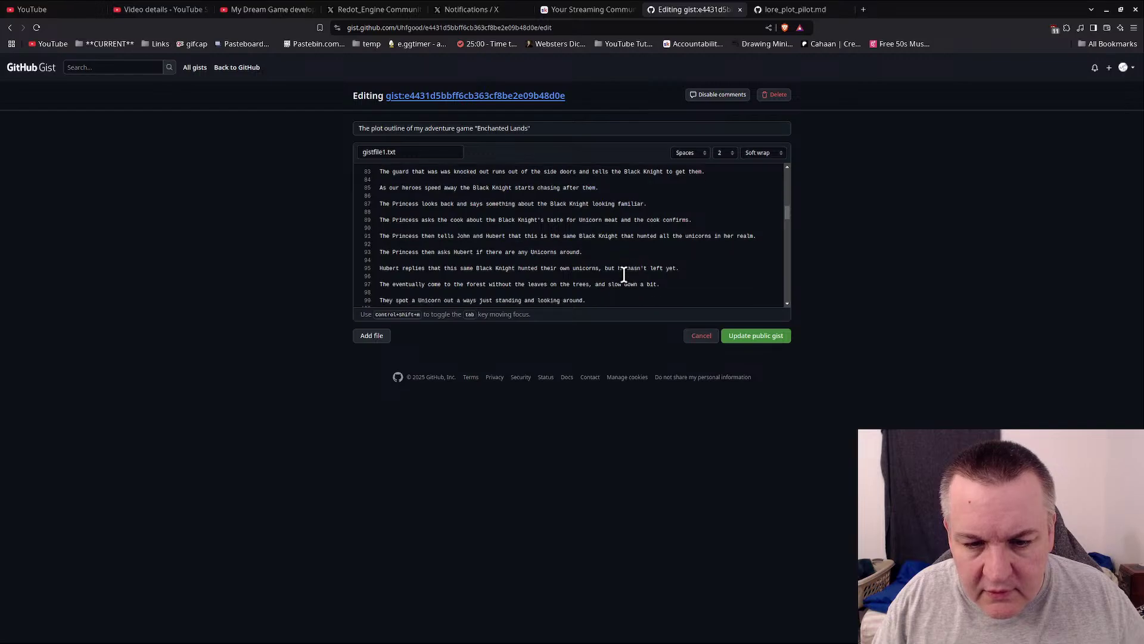